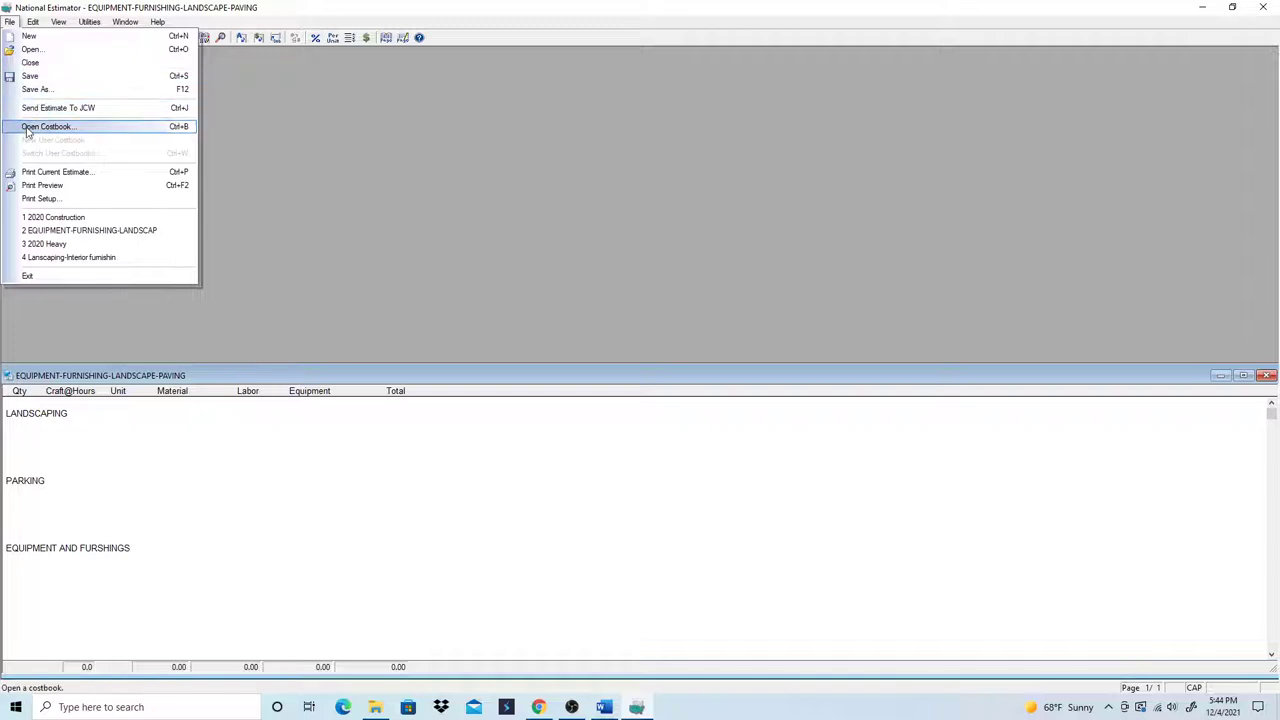
# - Open the 2020 Heavy costbook and show it in a split view together with the estimate
pyautogui.click(28, 132)
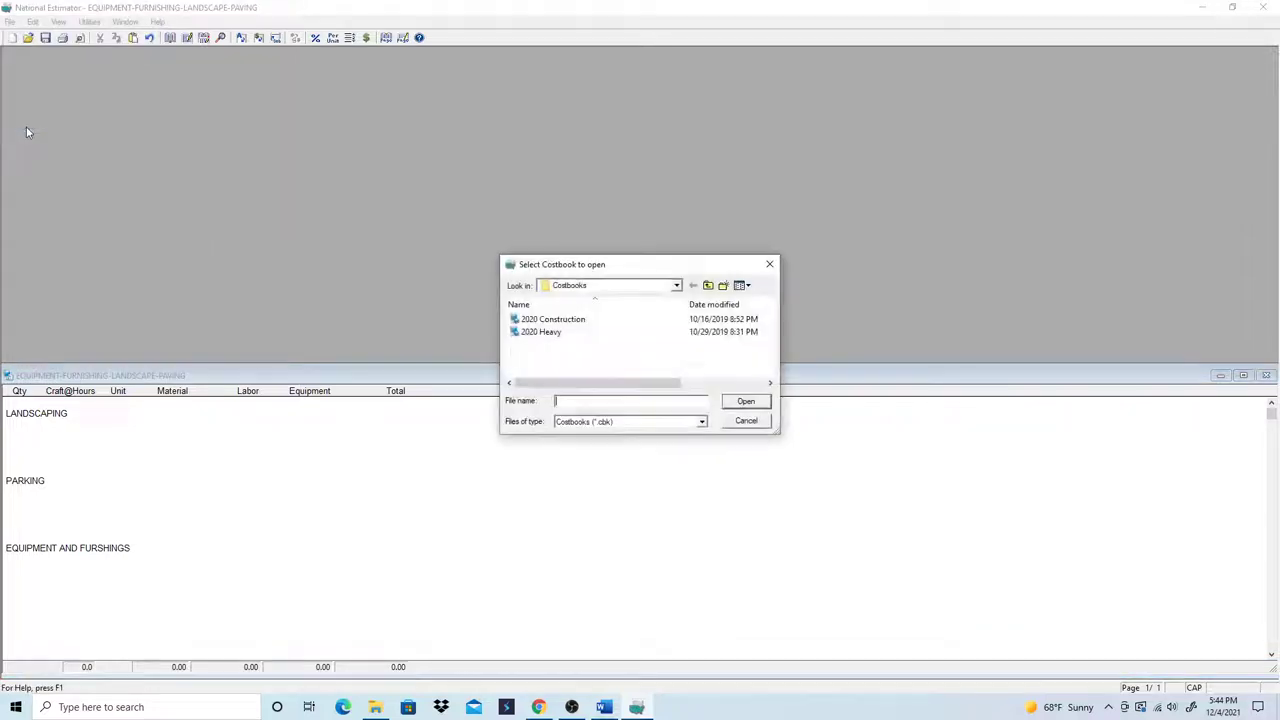
pyautogui.click(580, 319)
pyautogui.click(562, 332)
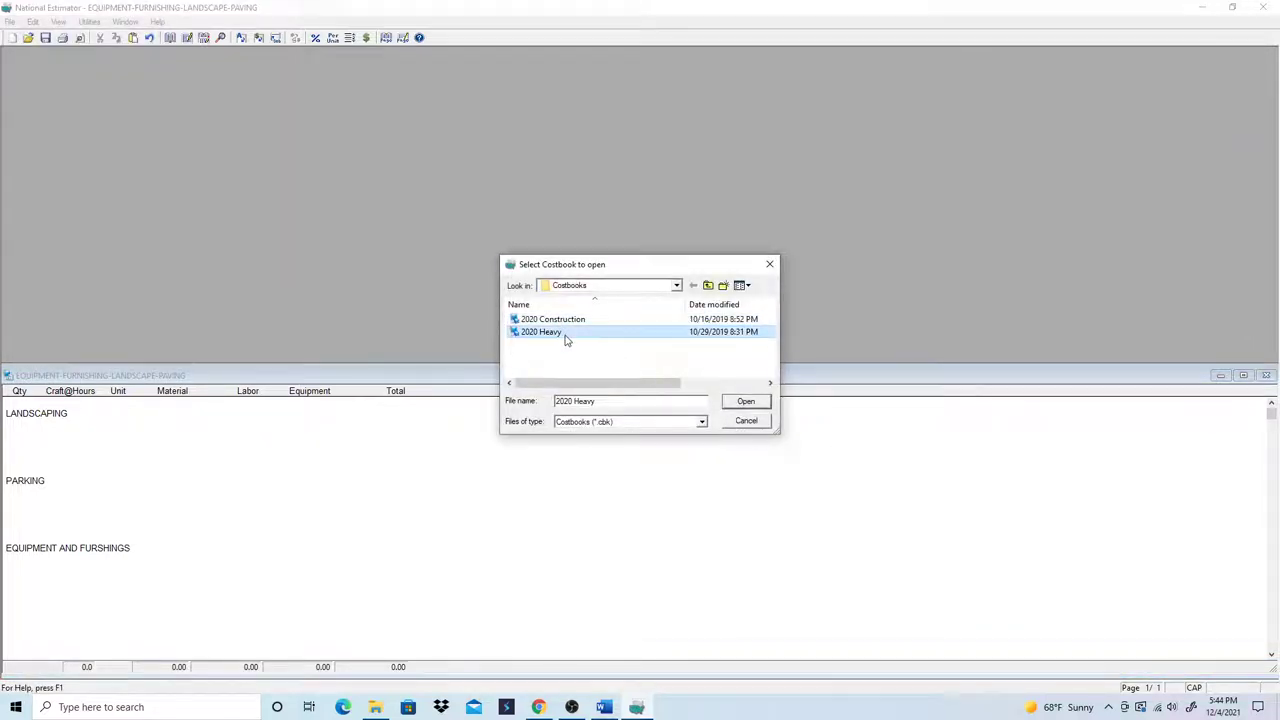
pyautogui.click(746, 402)
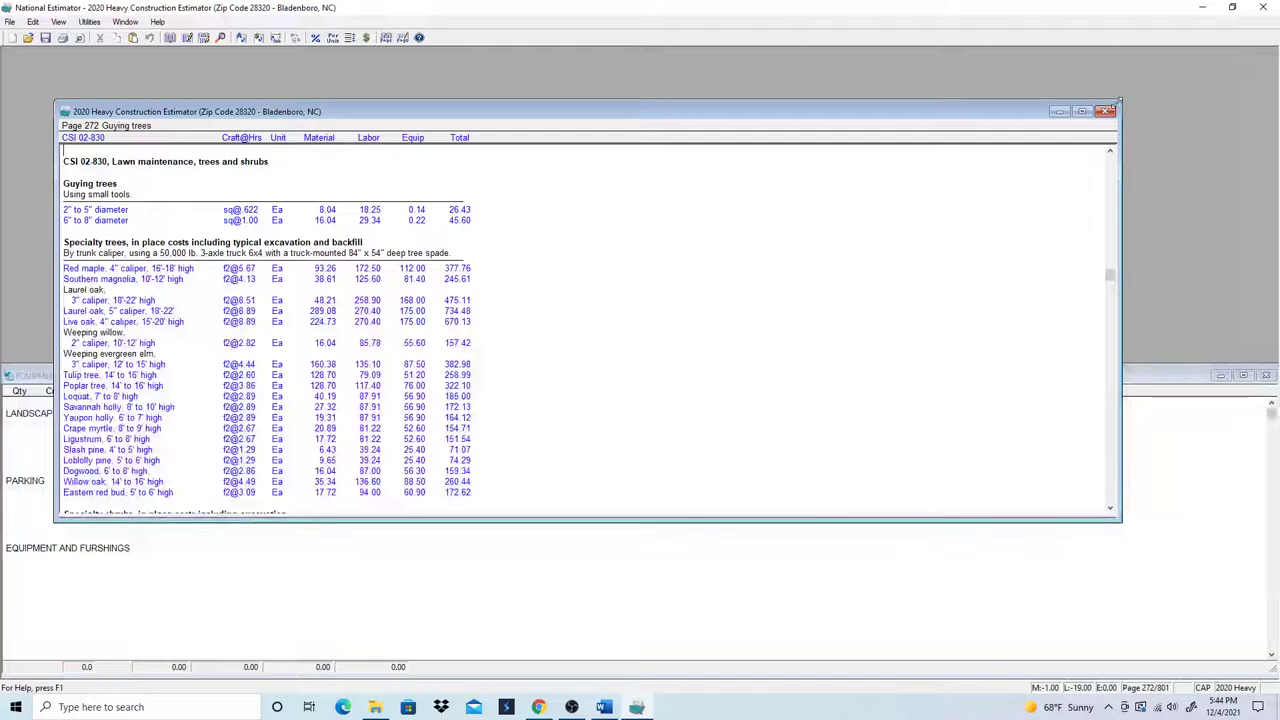
pyautogui.click(1082, 113)
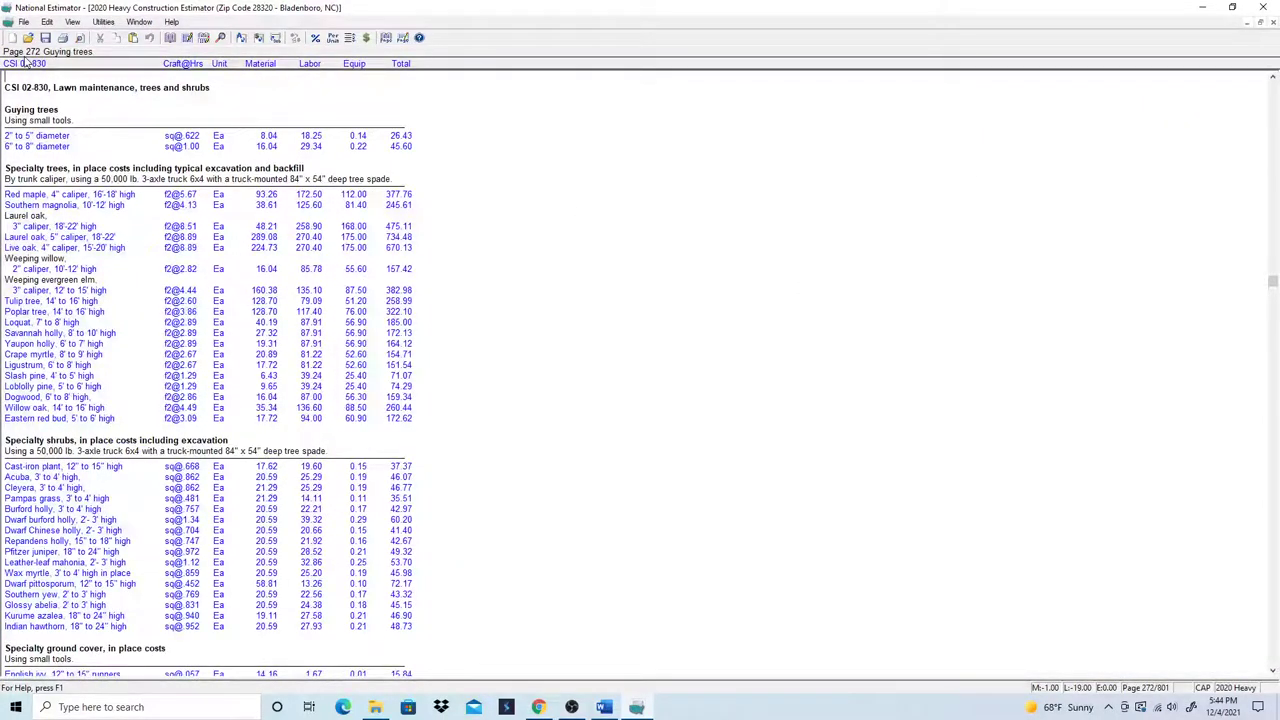
pyautogui.click(205, 39)
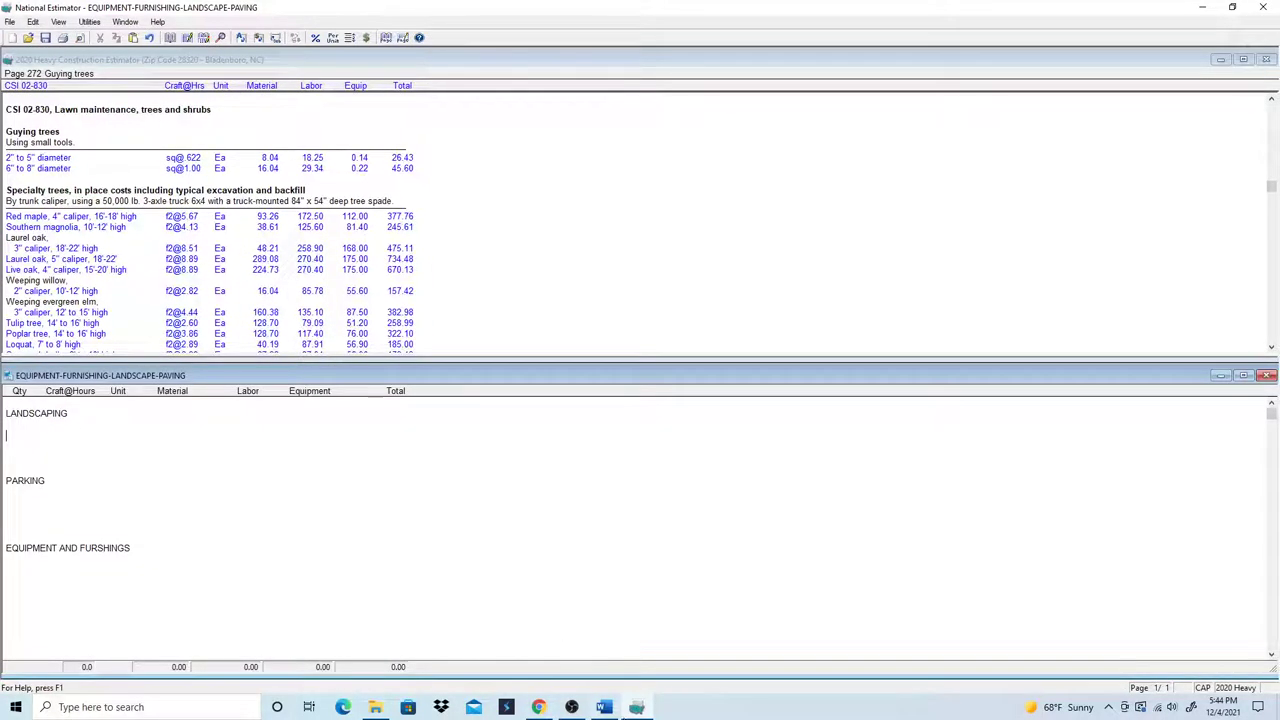
pyautogui.click(545, 708)
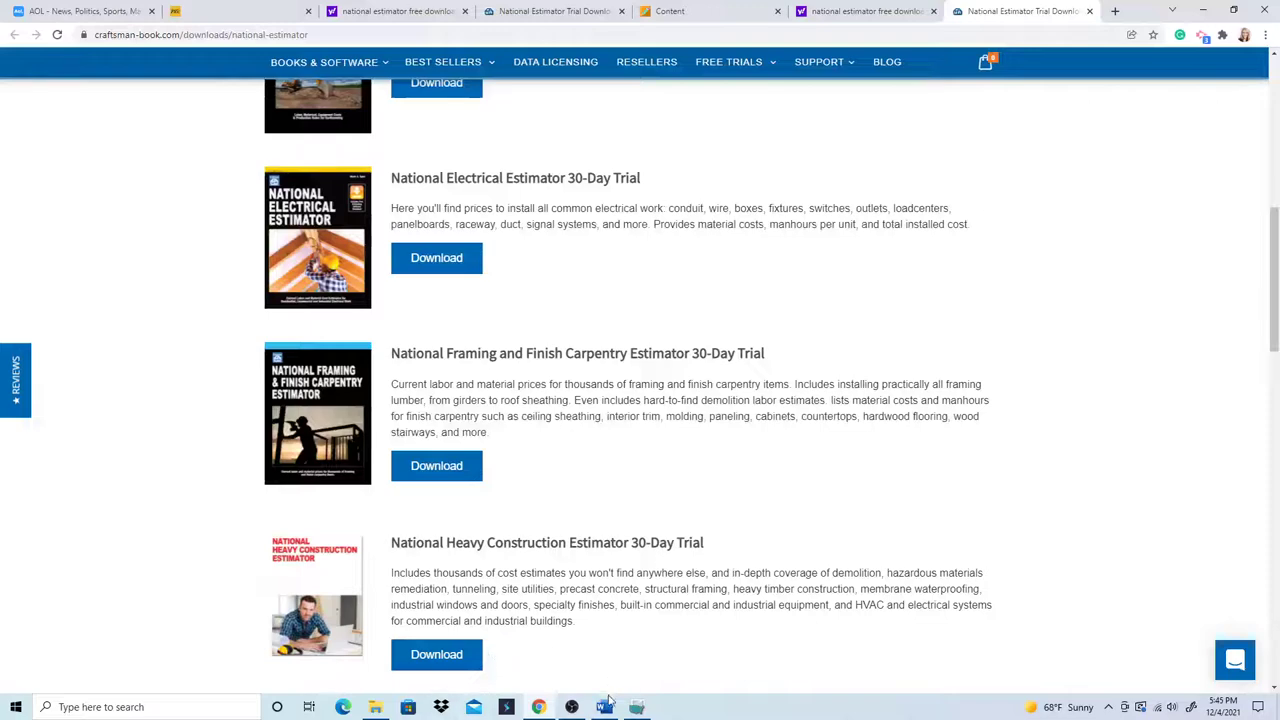
pyautogui.click(636, 706)
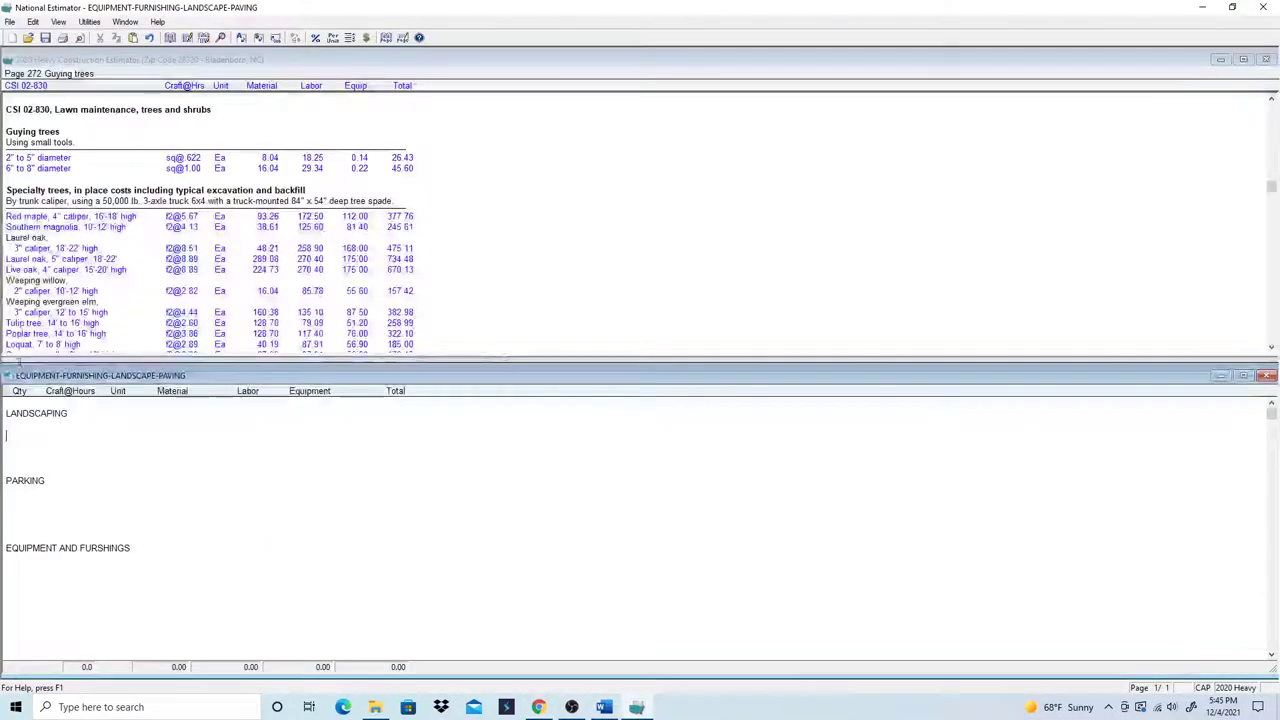
# - Add a text line reading "Red Maple Tree" under the LANDSCAPING heading of the estimate
pyautogui.click(64, 430)
pyautogui.write('Red')
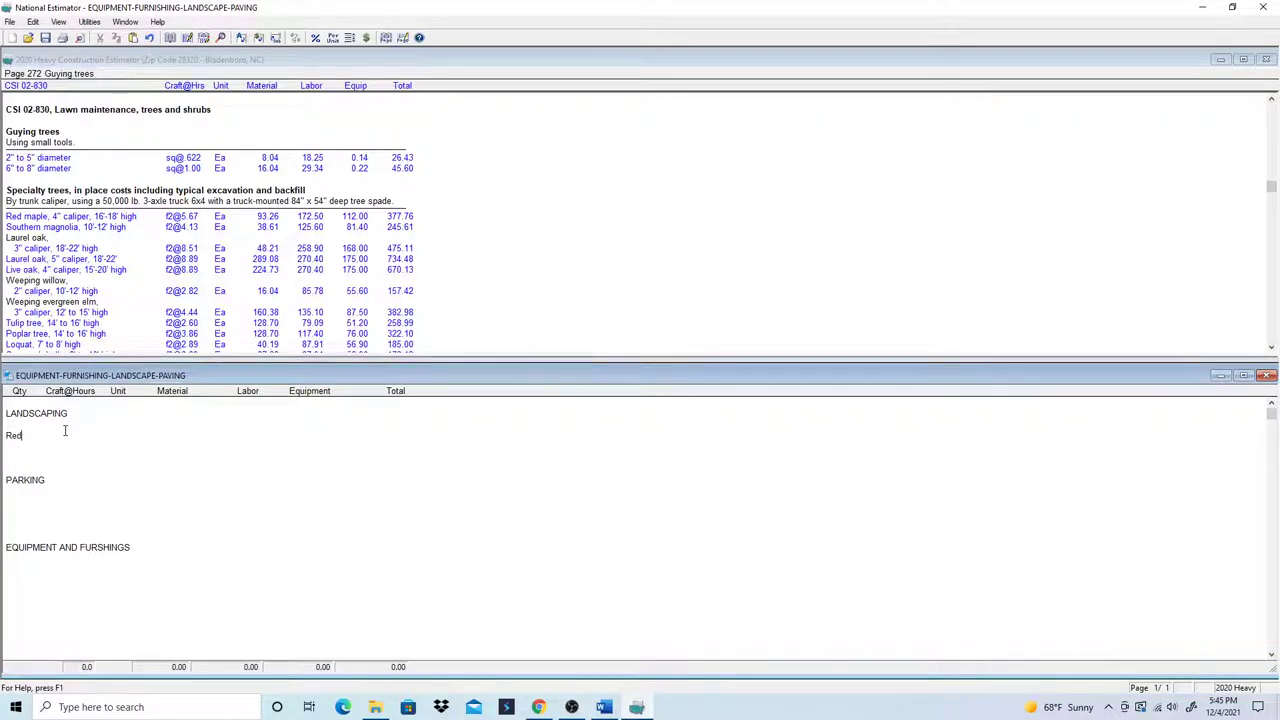
pyautogui.write(' Map')
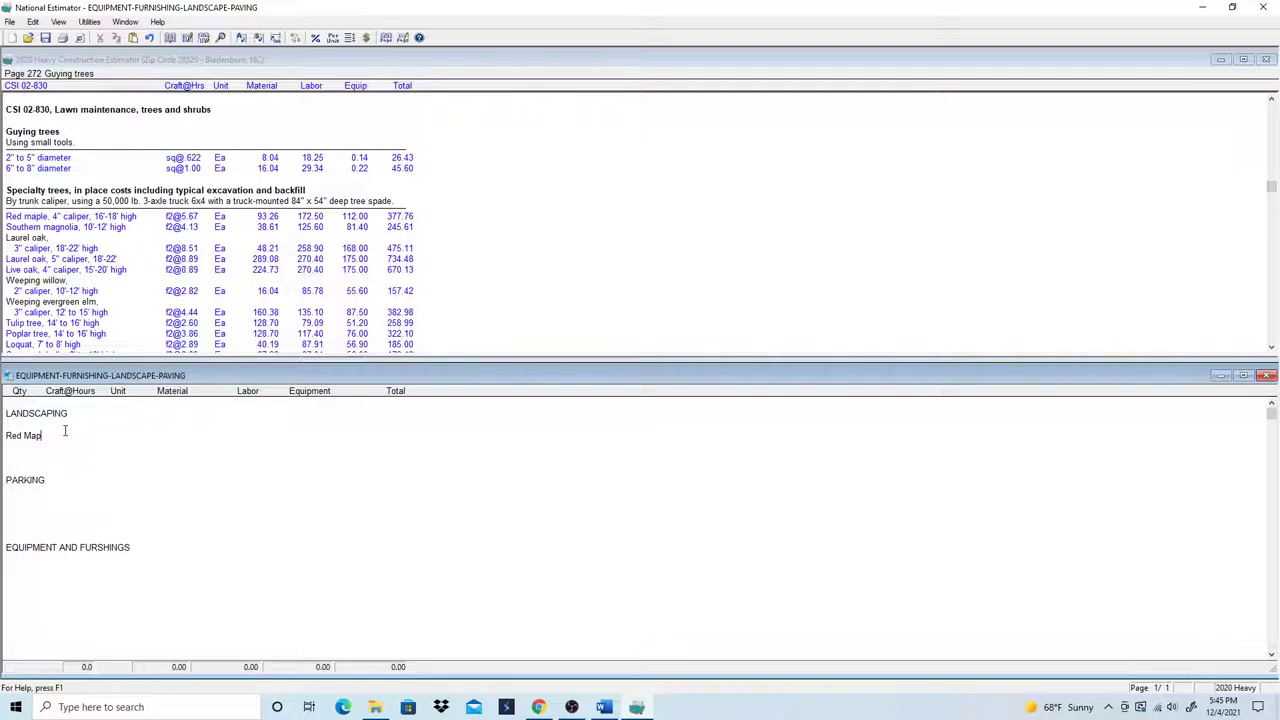
pyautogui.write('le Tree')
pyautogui.press('Return')
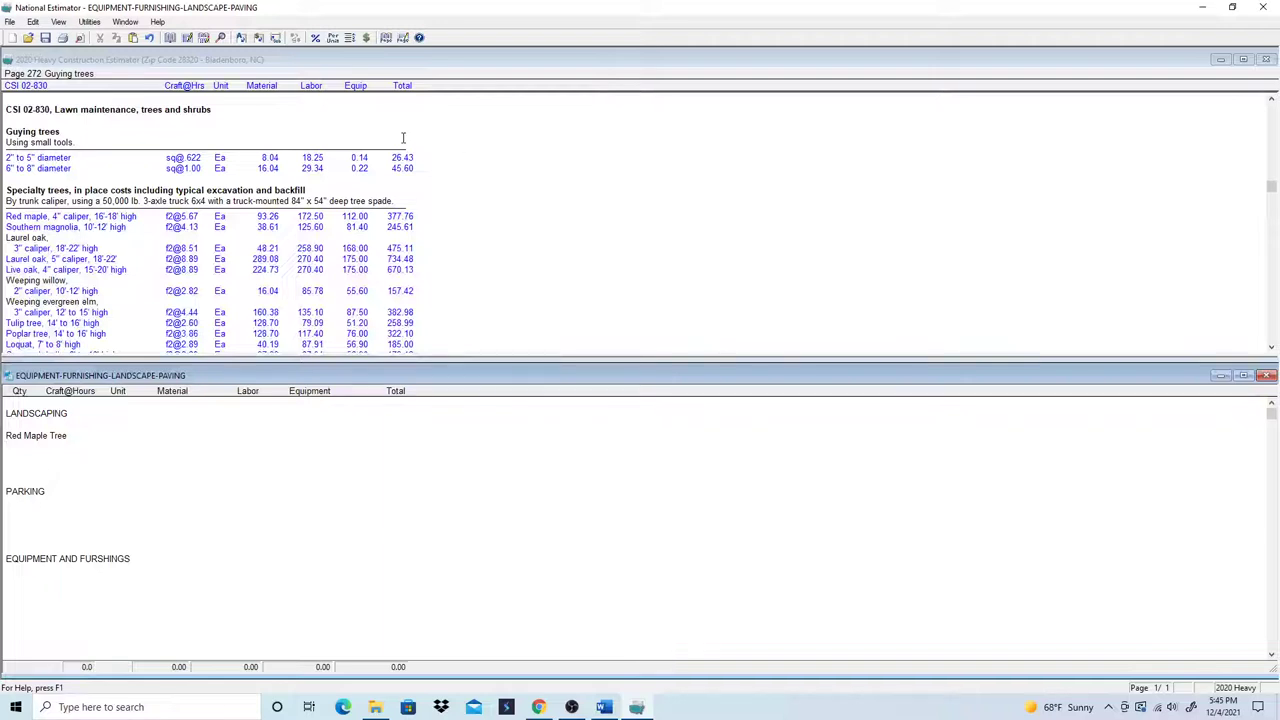
# - Look up "spec" in the costbook's keyword index and display the Specialty trees entry
pyautogui.click(220, 40)
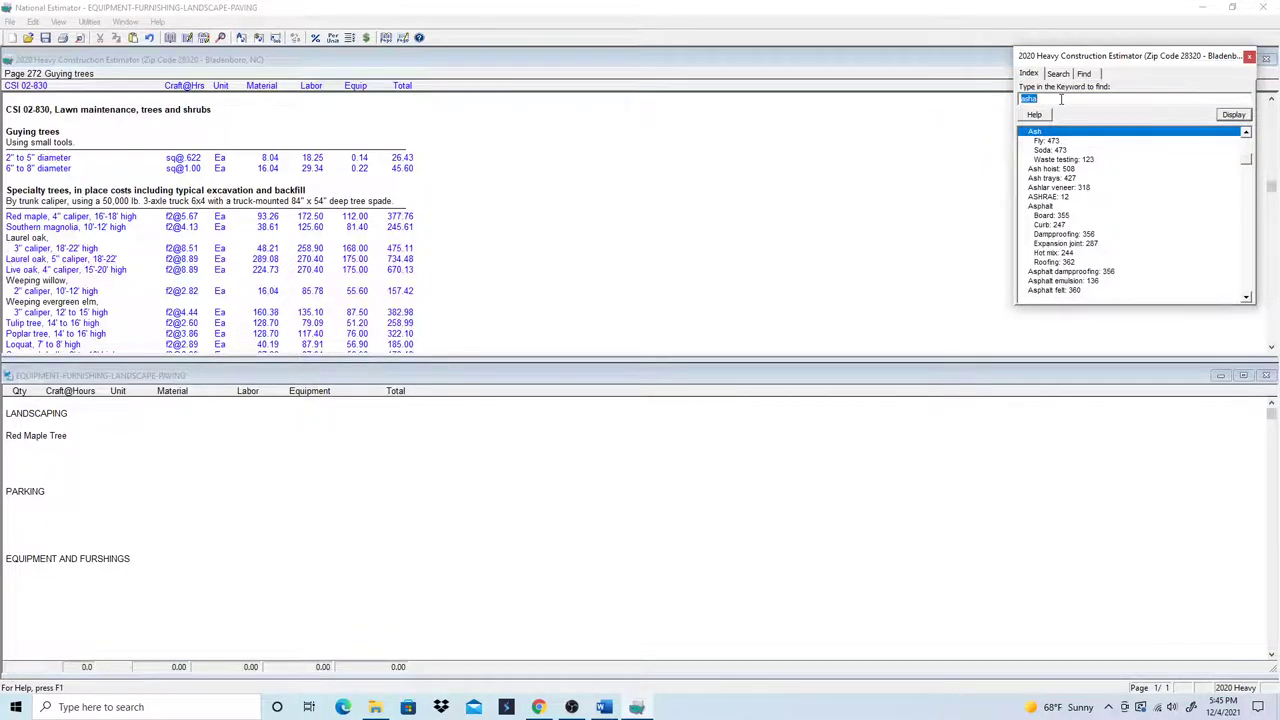
pyautogui.write('s')
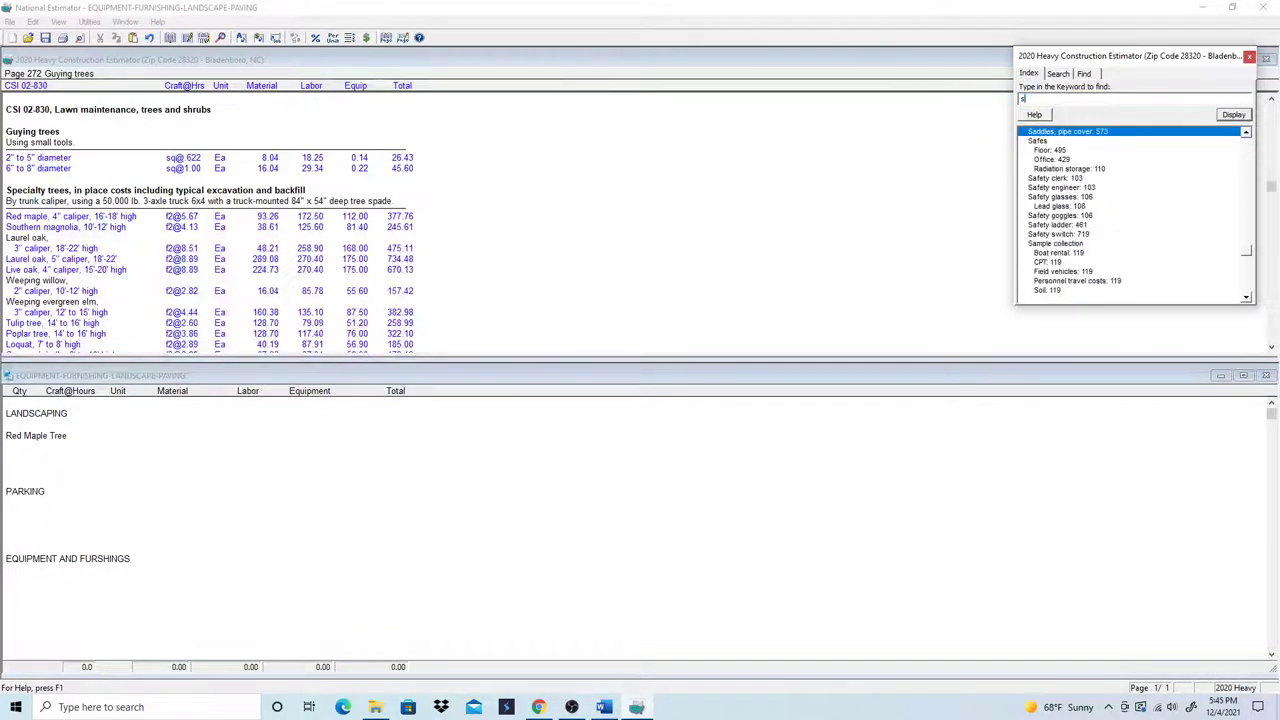
pyautogui.write('pec')
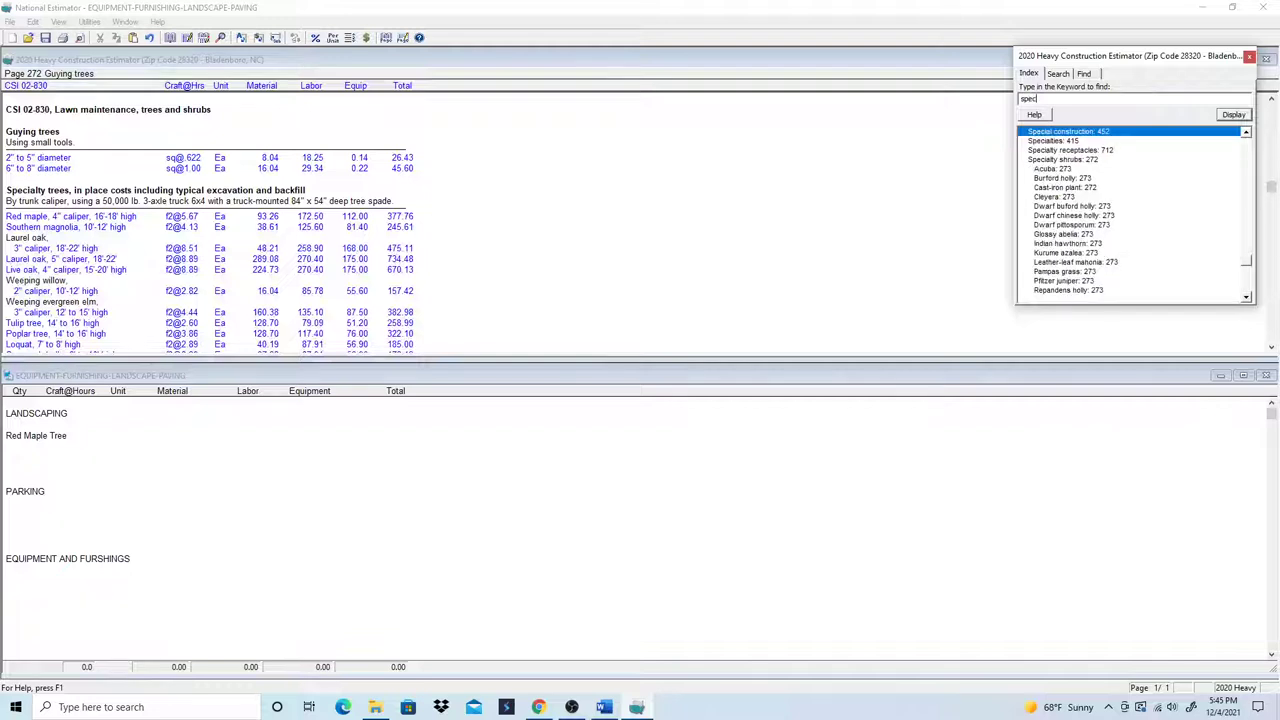
pyautogui.click(1062, 161)
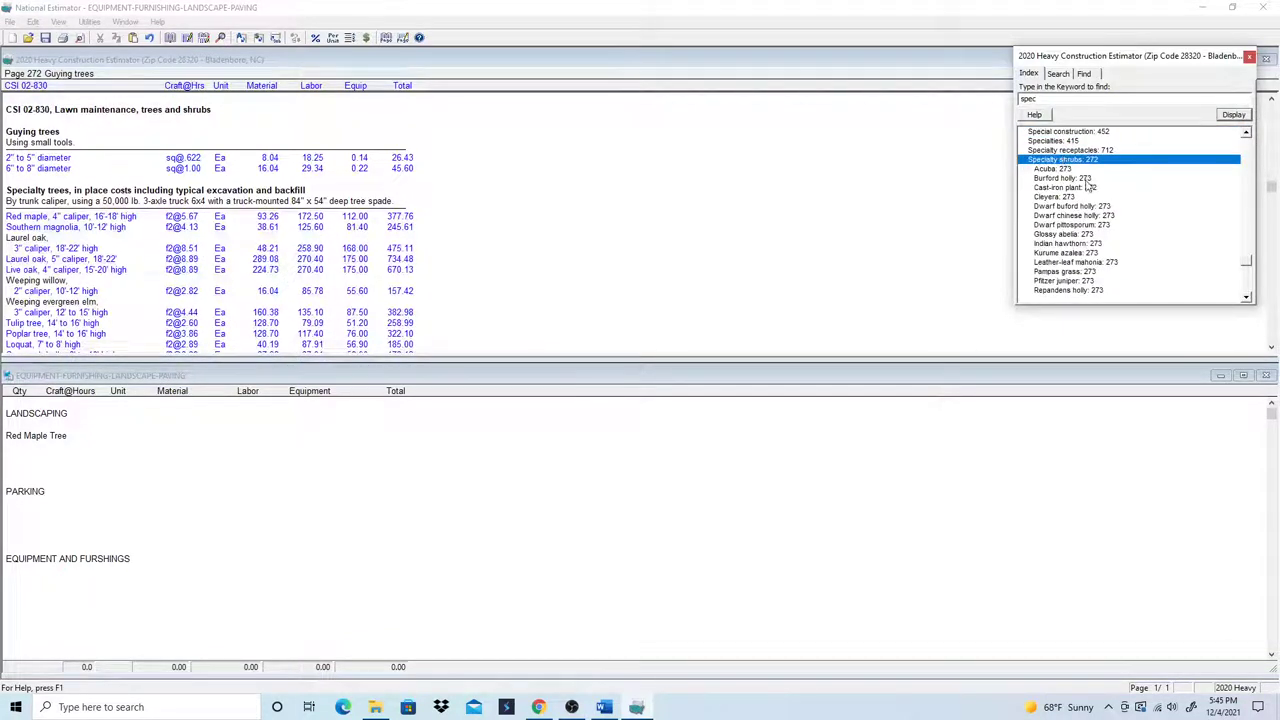
pyautogui.click(1247, 298)
pyautogui.click(1247, 298)
pyautogui.click(1247, 298)
pyautogui.click(1247, 298)
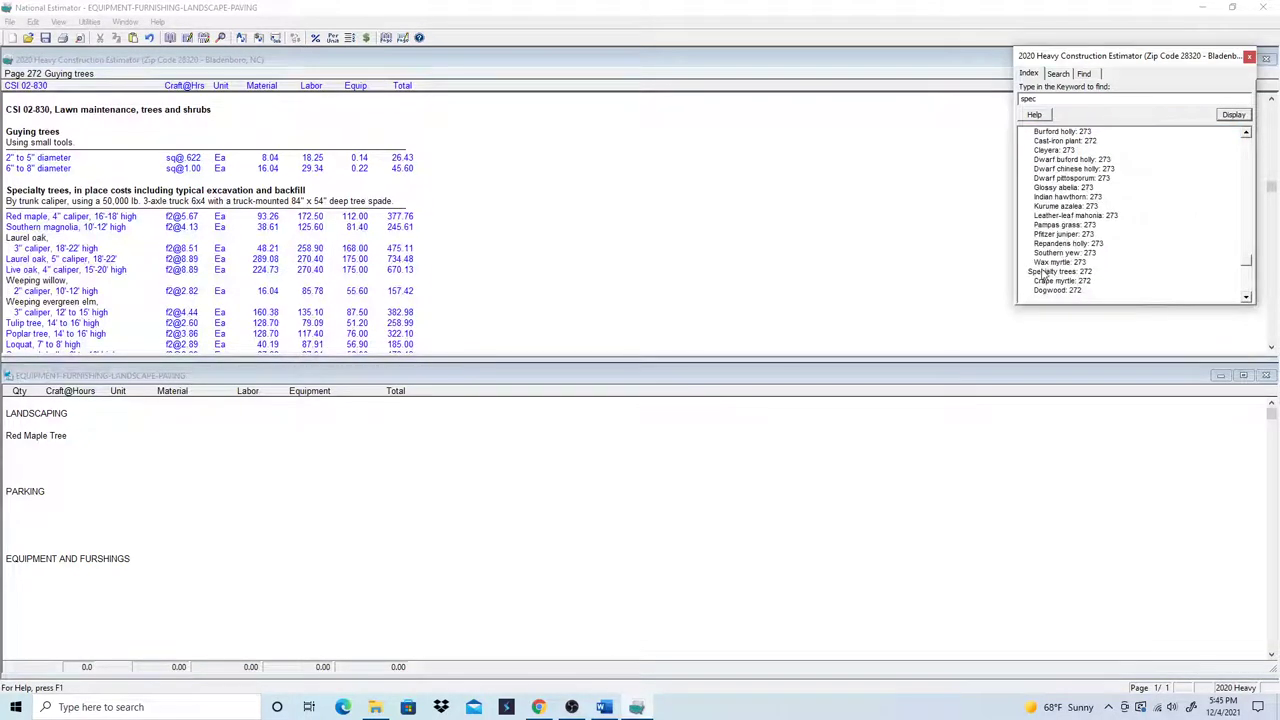
pyautogui.doubleClick(1043, 272)
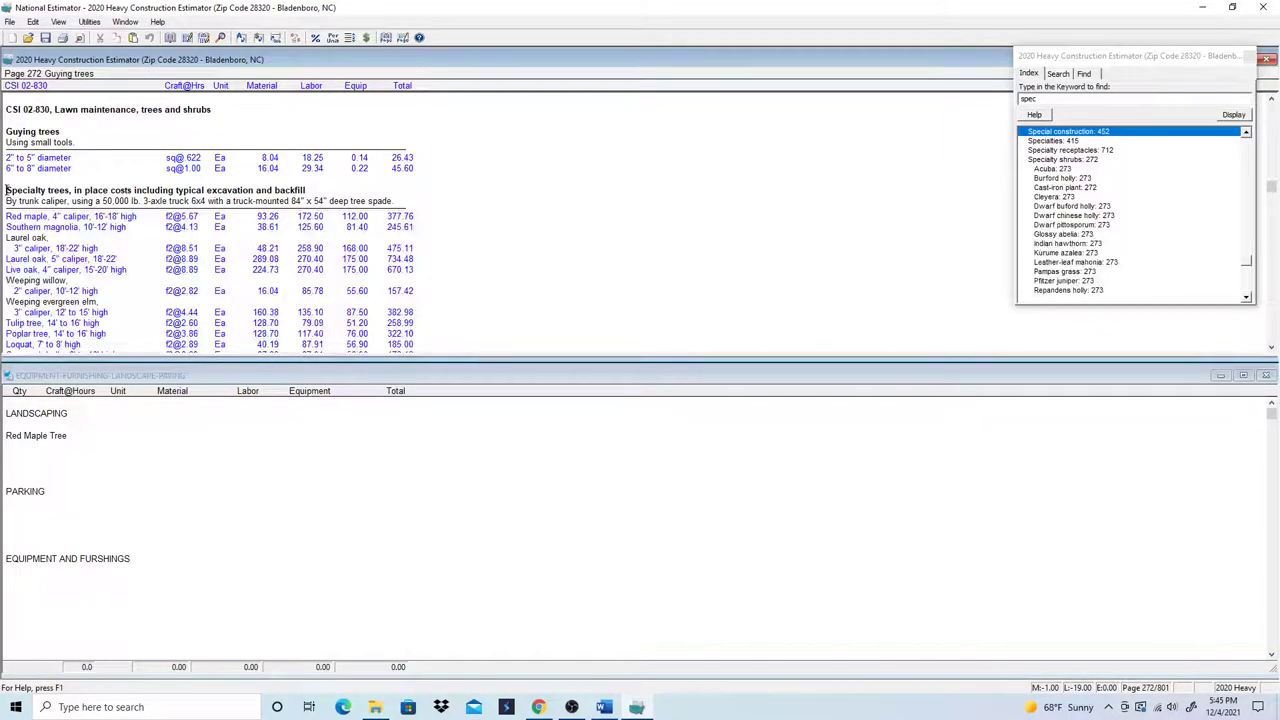
# - Copy the costbook's Specialty trees title and tree-spade description under LANDSCAPING, replacing the "Red Maple Tree" line
pyautogui.moveTo(6, 190); pyautogui.dragTo(406, 203)
pyautogui.hotkey('ctrl', 'c')
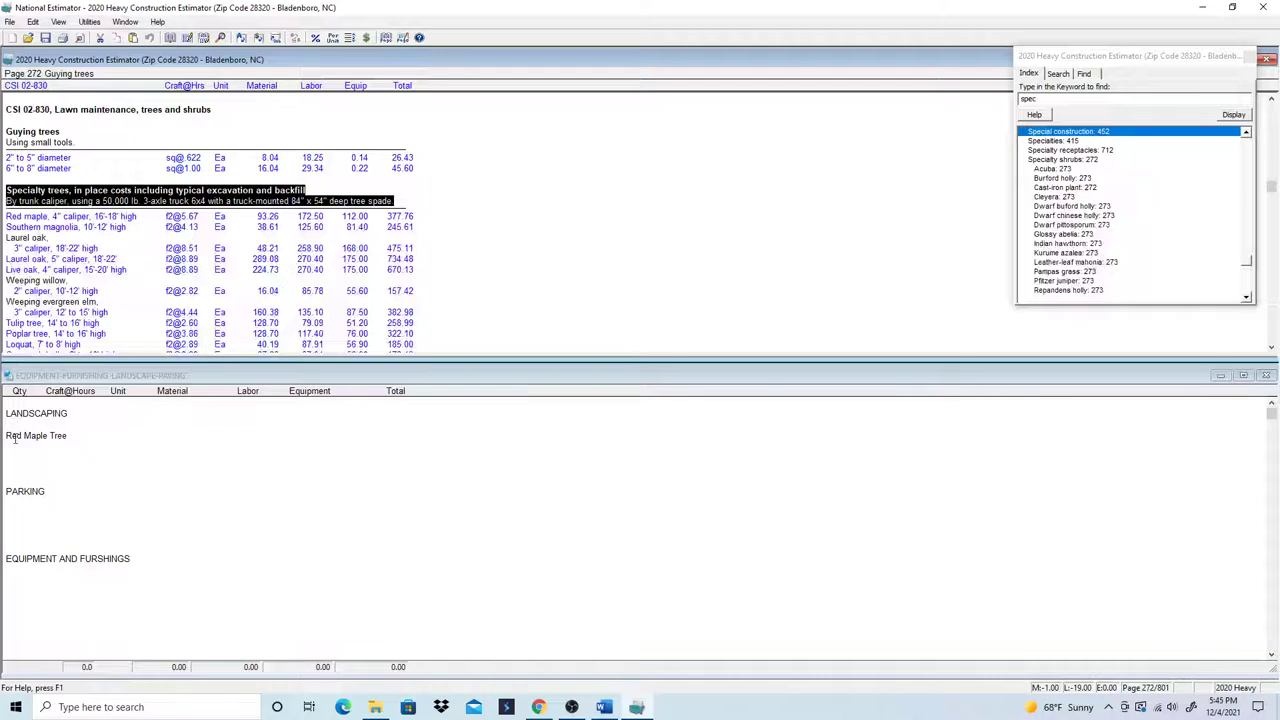
pyautogui.click(9, 436)
pyautogui.press('Return')
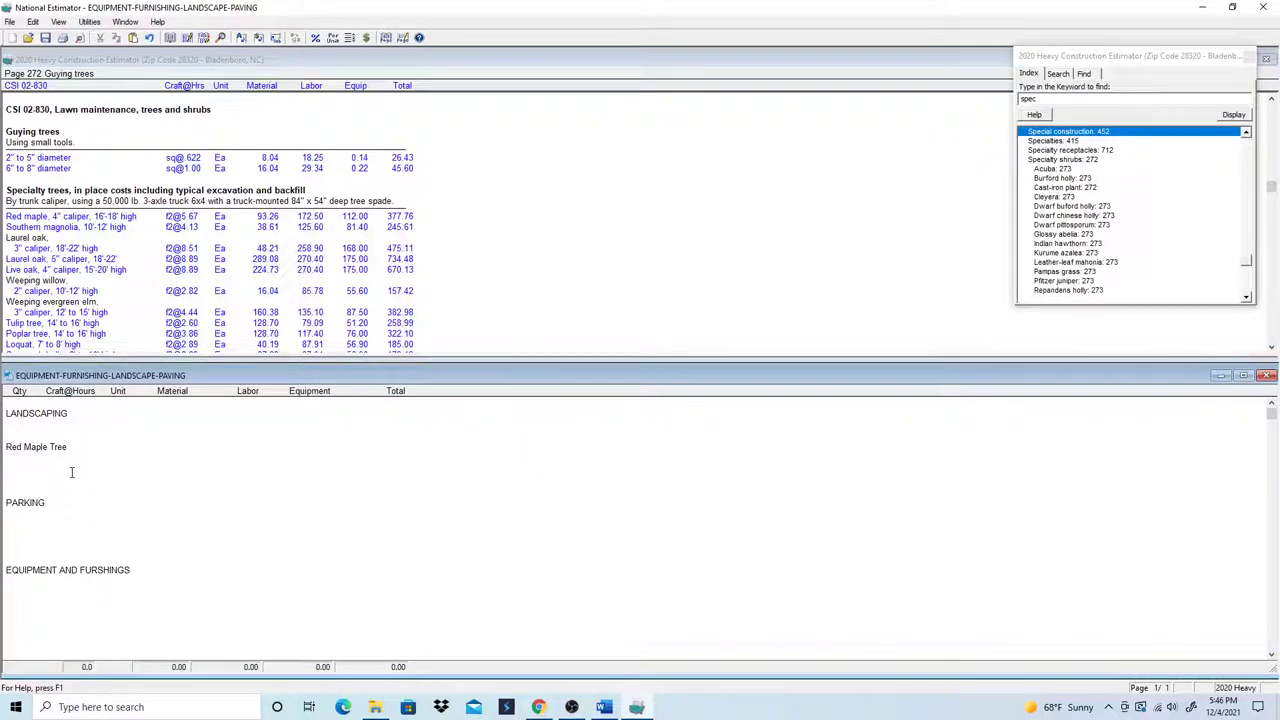
pyautogui.hotkey('ctrl', 'v')
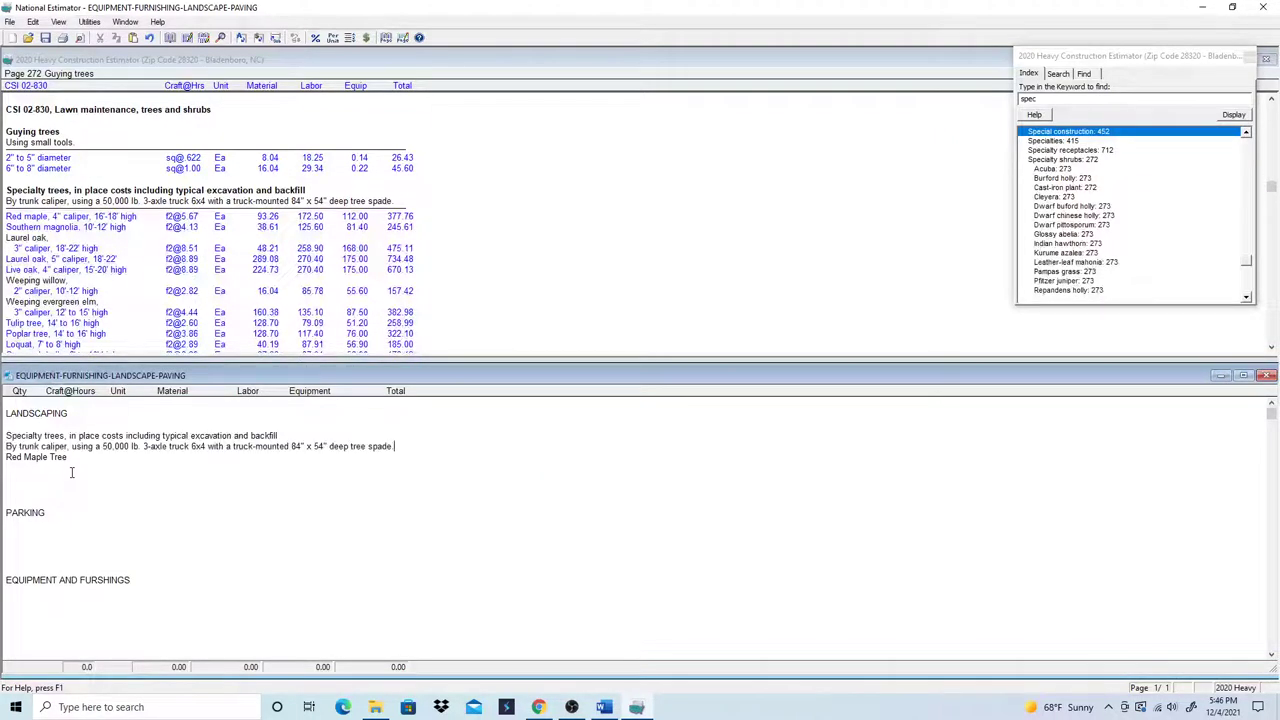
pyautogui.tripleClick(75, 457)
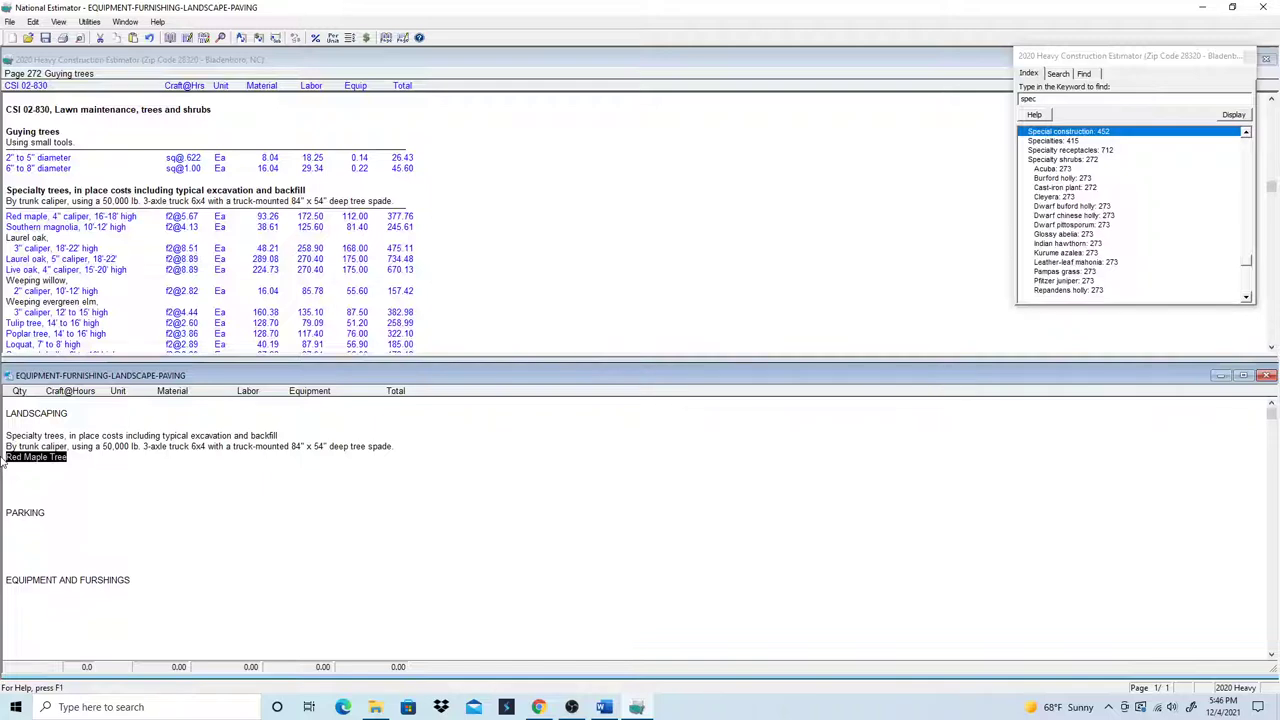
pyautogui.press('Delete')
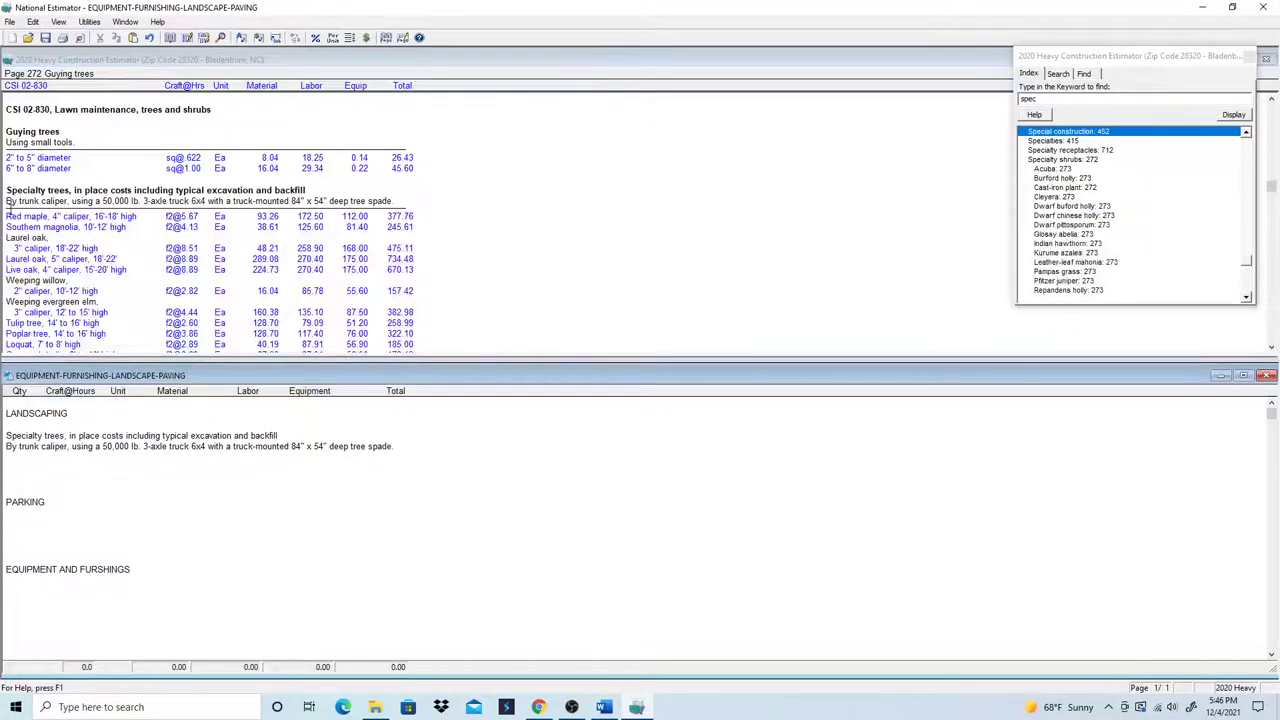
# - Copy the "Red maple, 4" caliper, 16'-18' high" cost line into the estimate under LANDSCAPING with a quantity of 4
pyautogui.click(10, 217)
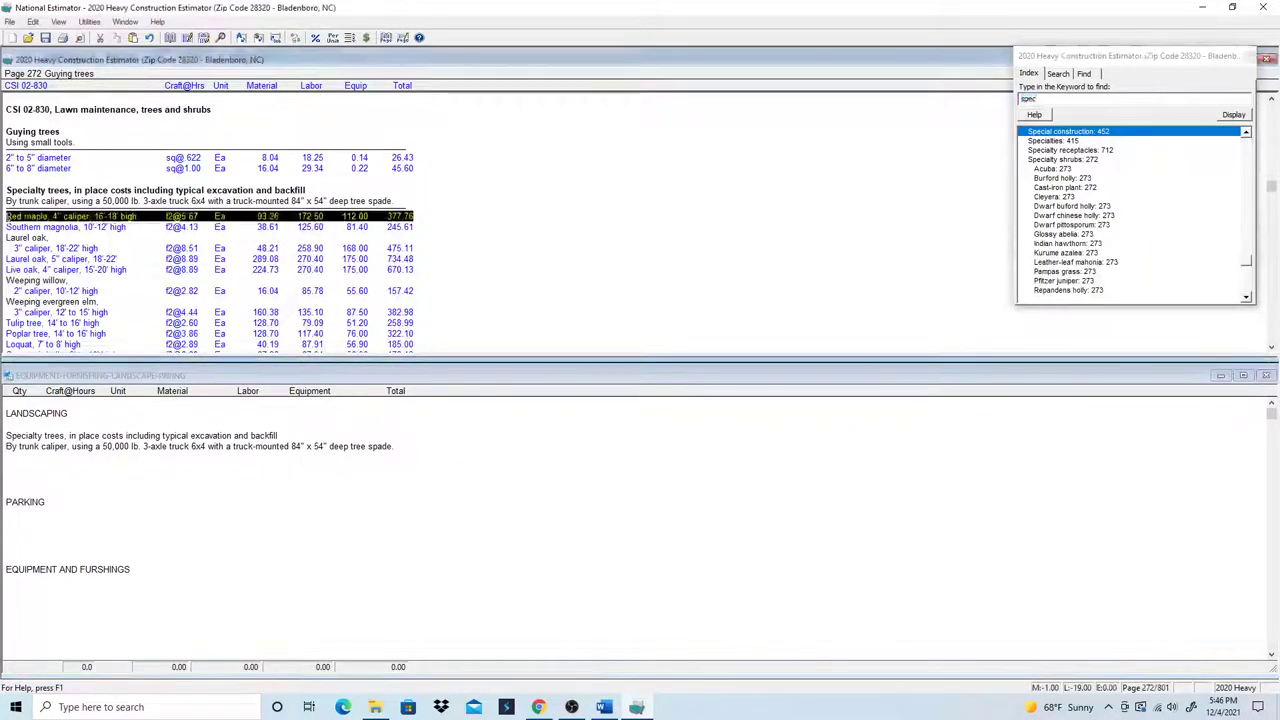
pyautogui.rightClick(14, 222)
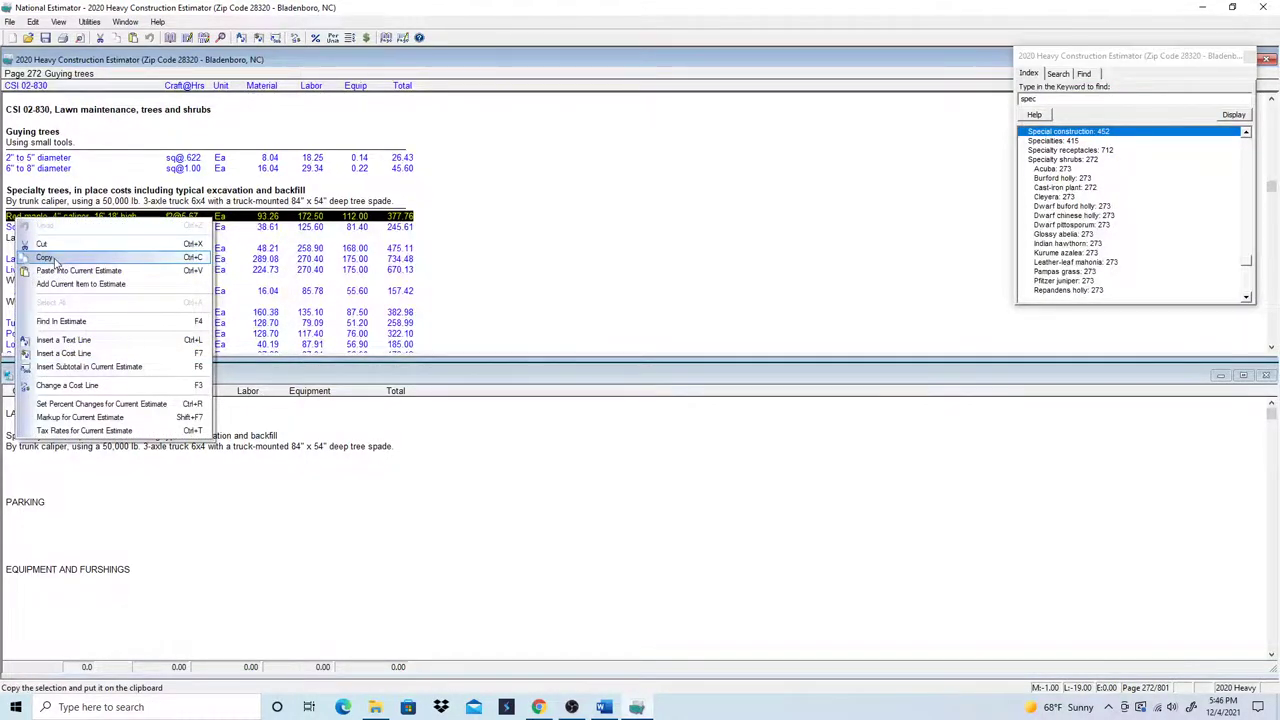
pyautogui.click(45, 258)
pyautogui.click(7, 457)
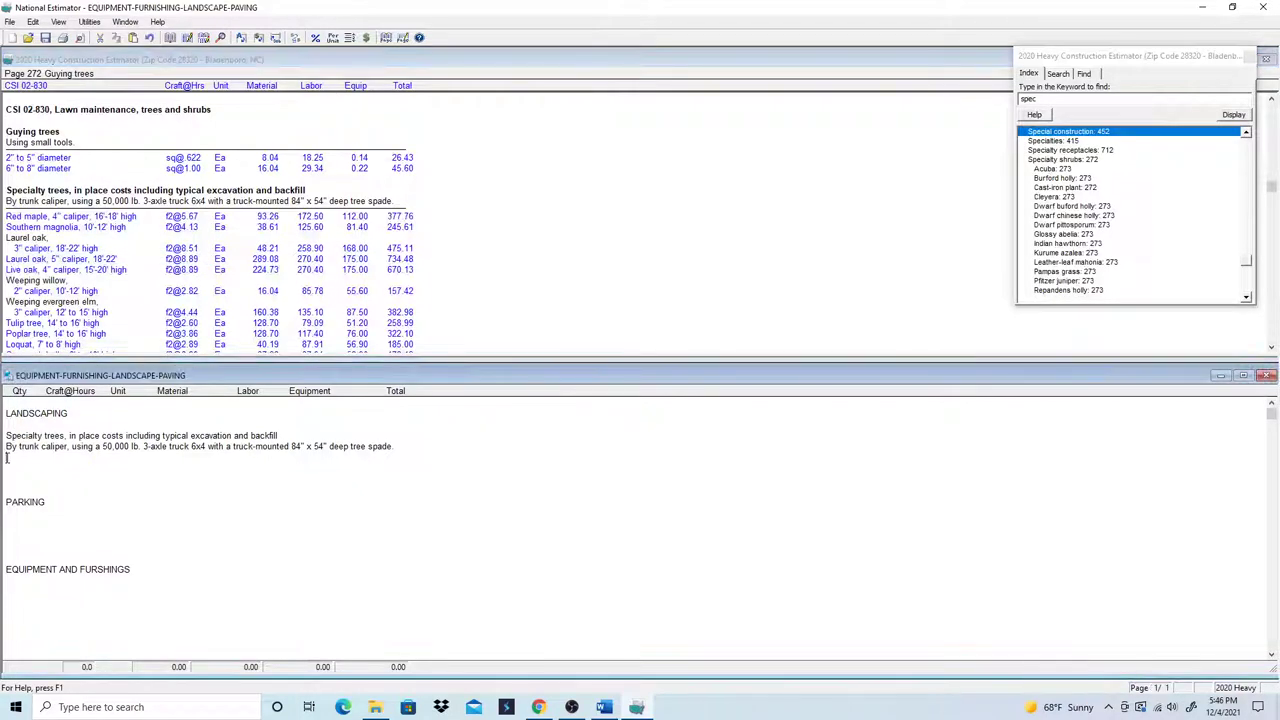
pyautogui.rightClick(7, 457)
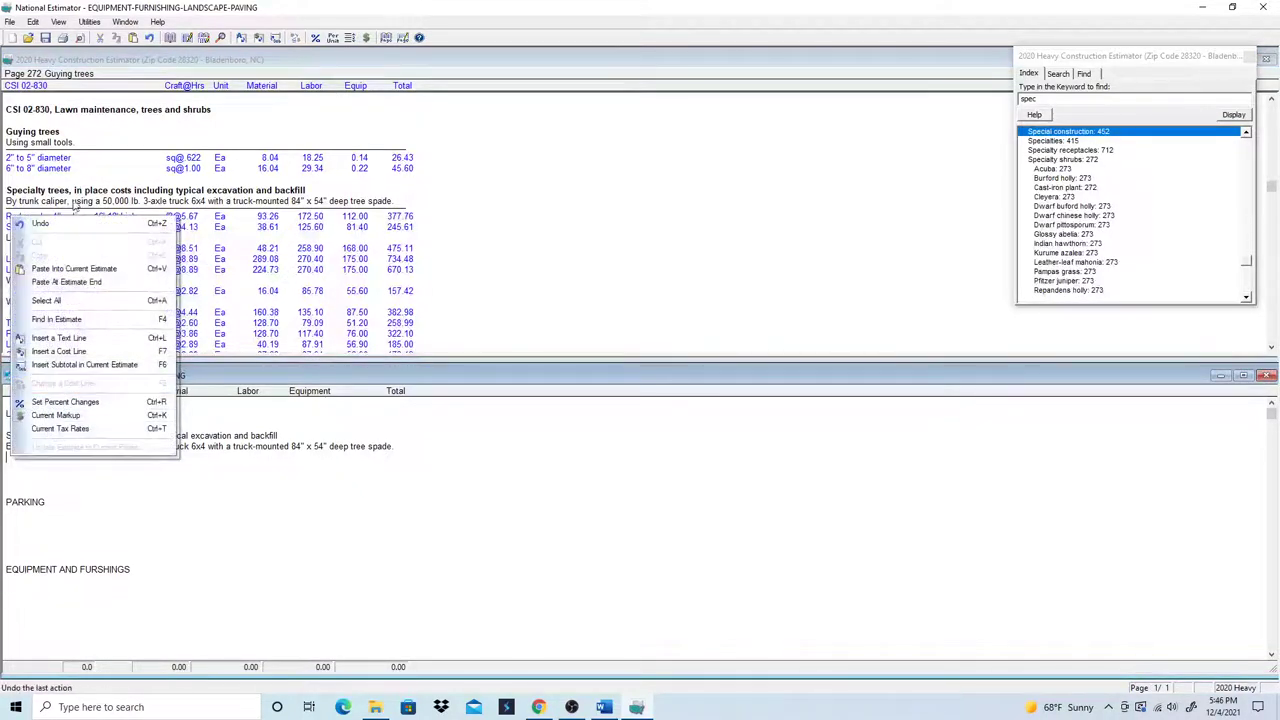
pyautogui.click(74, 268)
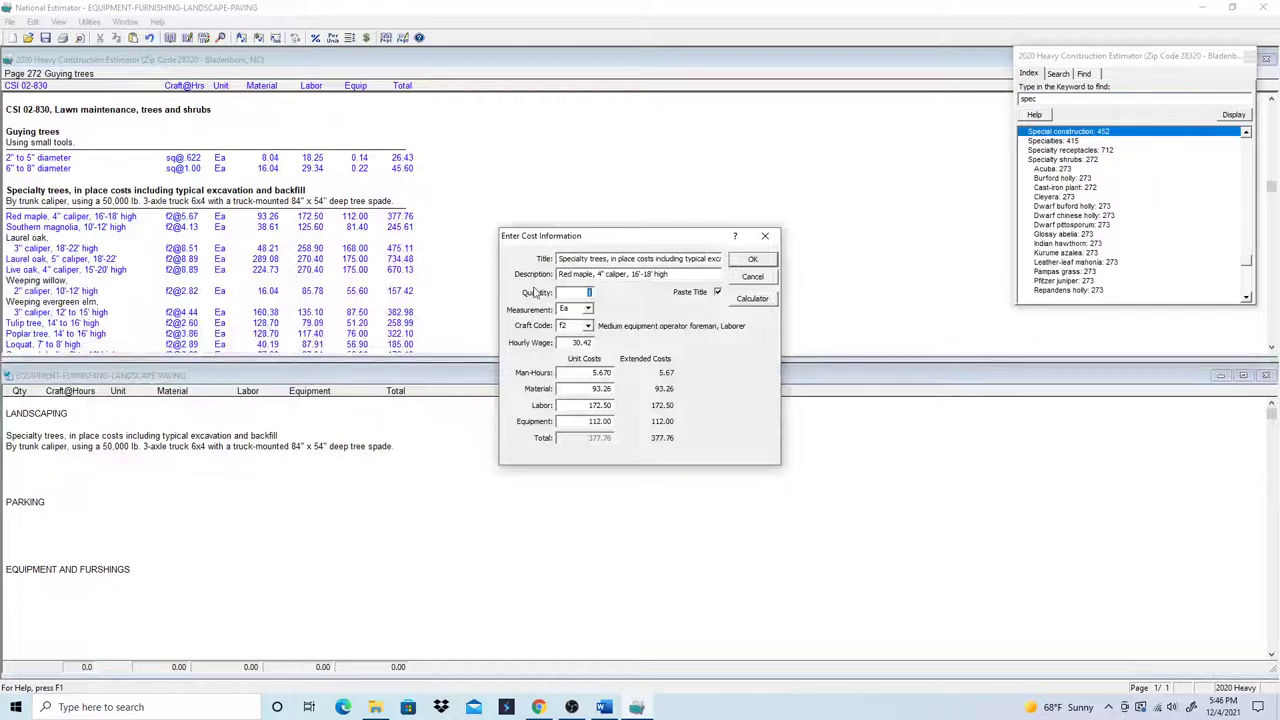
pyautogui.write('4')
pyautogui.press('Return')
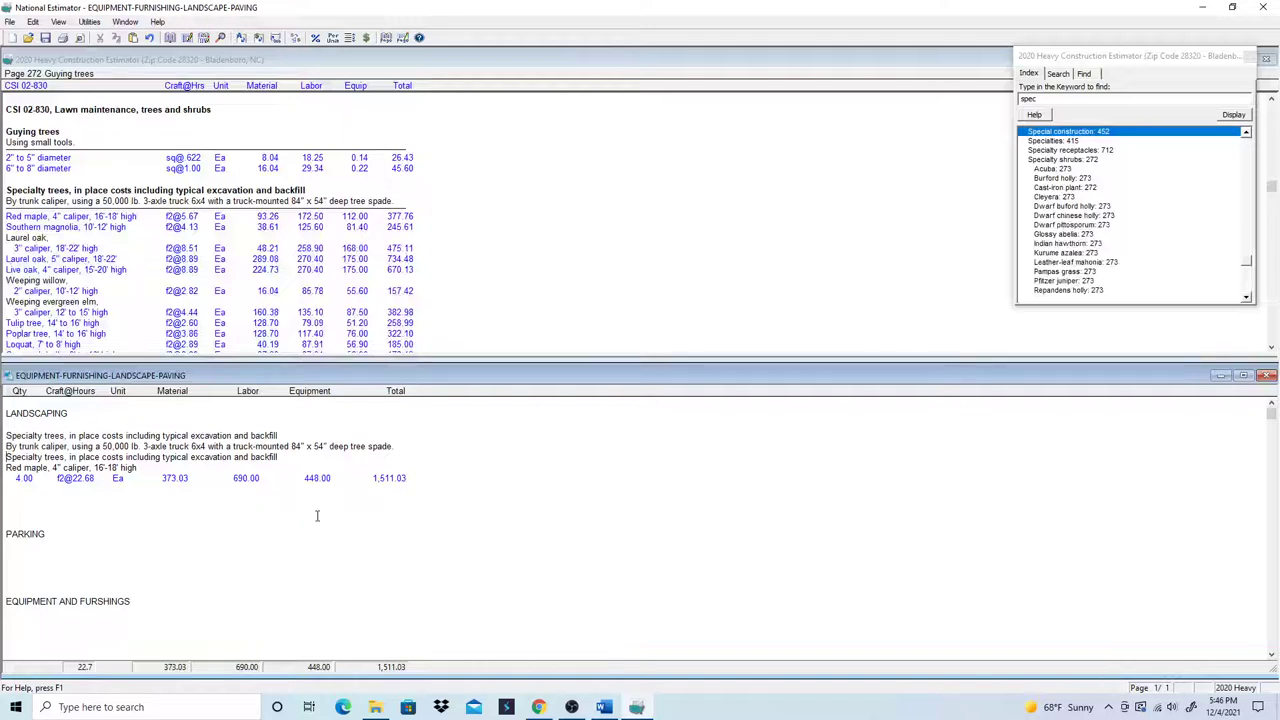
# - Delete the duplicate Specialty trees title and the tree-spade description above the red maple item
pyautogui.press('Return')
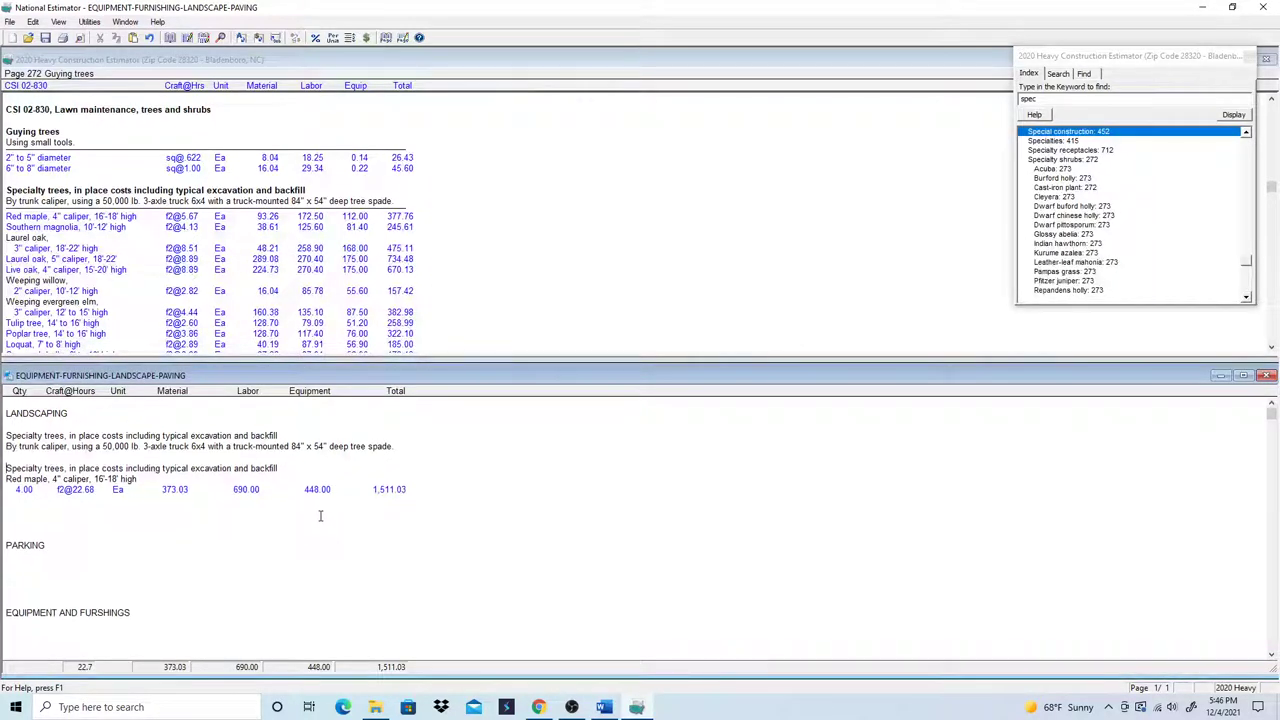
pyautogui.moveTo(395, 447); pyautogui.dragTo(3, 428)
pyautogui.press('Delete')
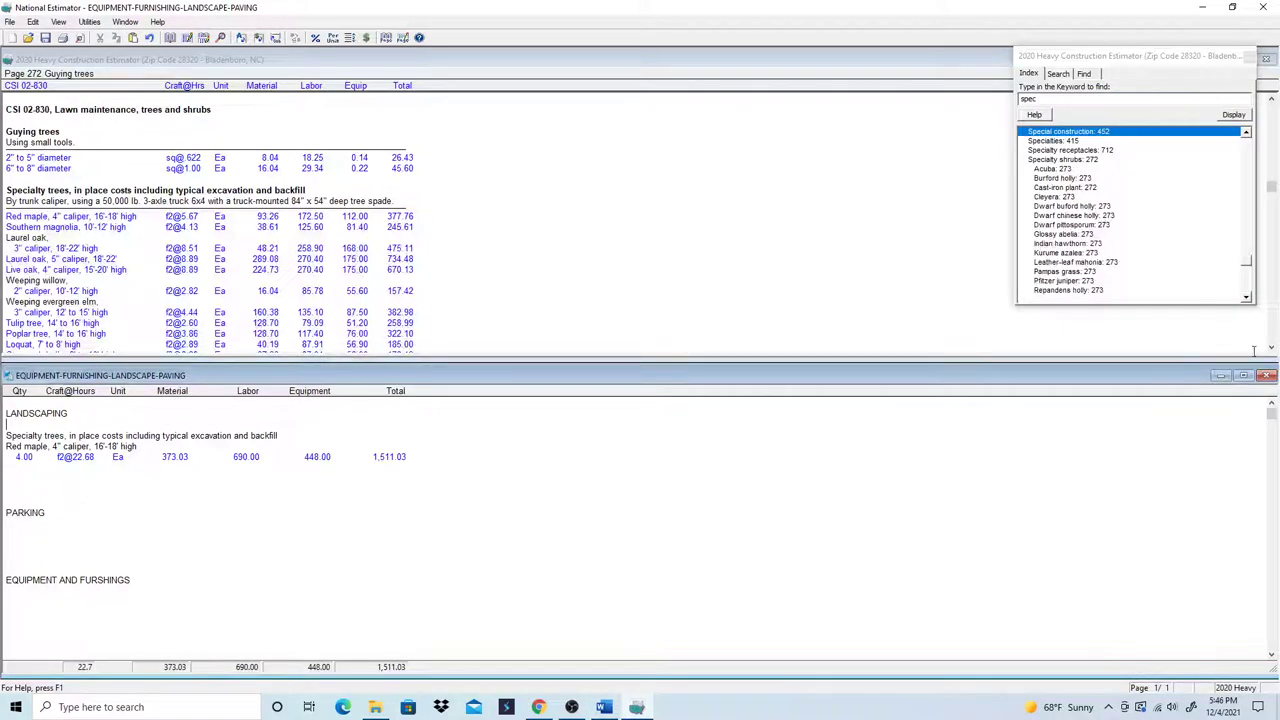
# - Copy the costbook's "Willow oak, 14' to 16' high" cost line into the estimate below the red maple item with a quantity of 5
pyautogui.moveTo(1246, 298); pyautogui.dragTo(1246, 298)
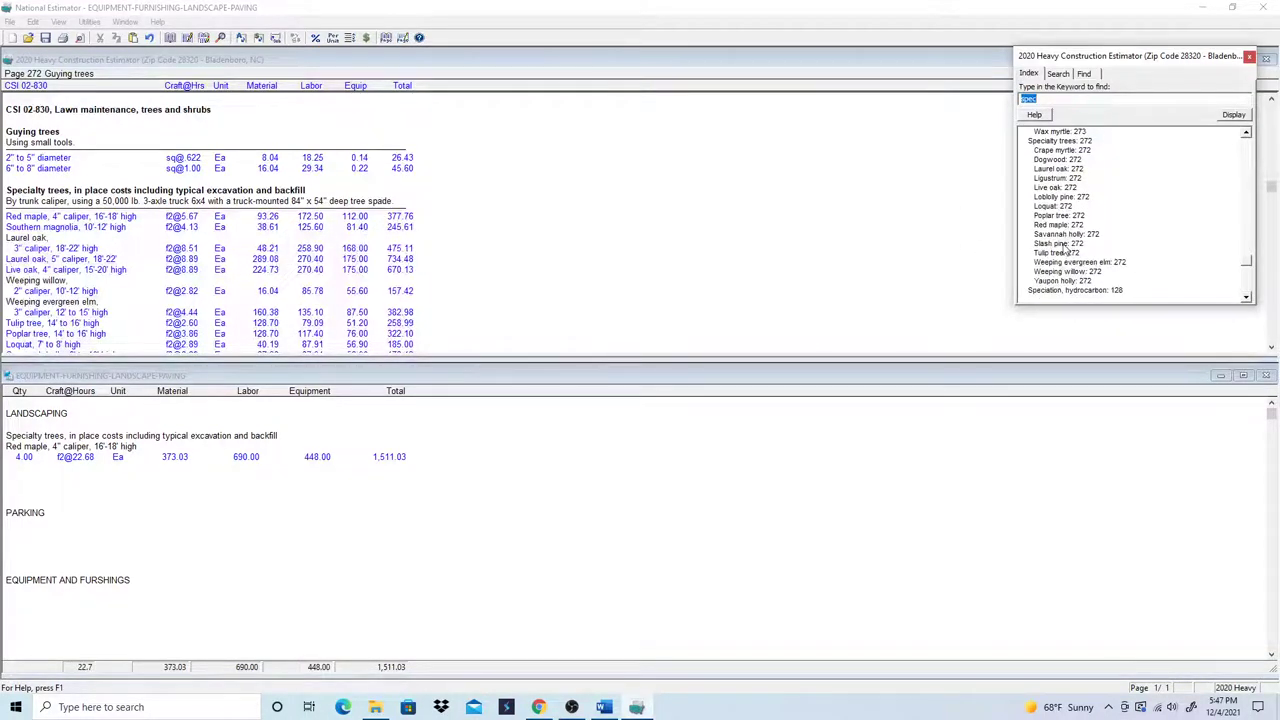
pyautogui.click(1246, 134)
pyautogui.click(1246, 134)
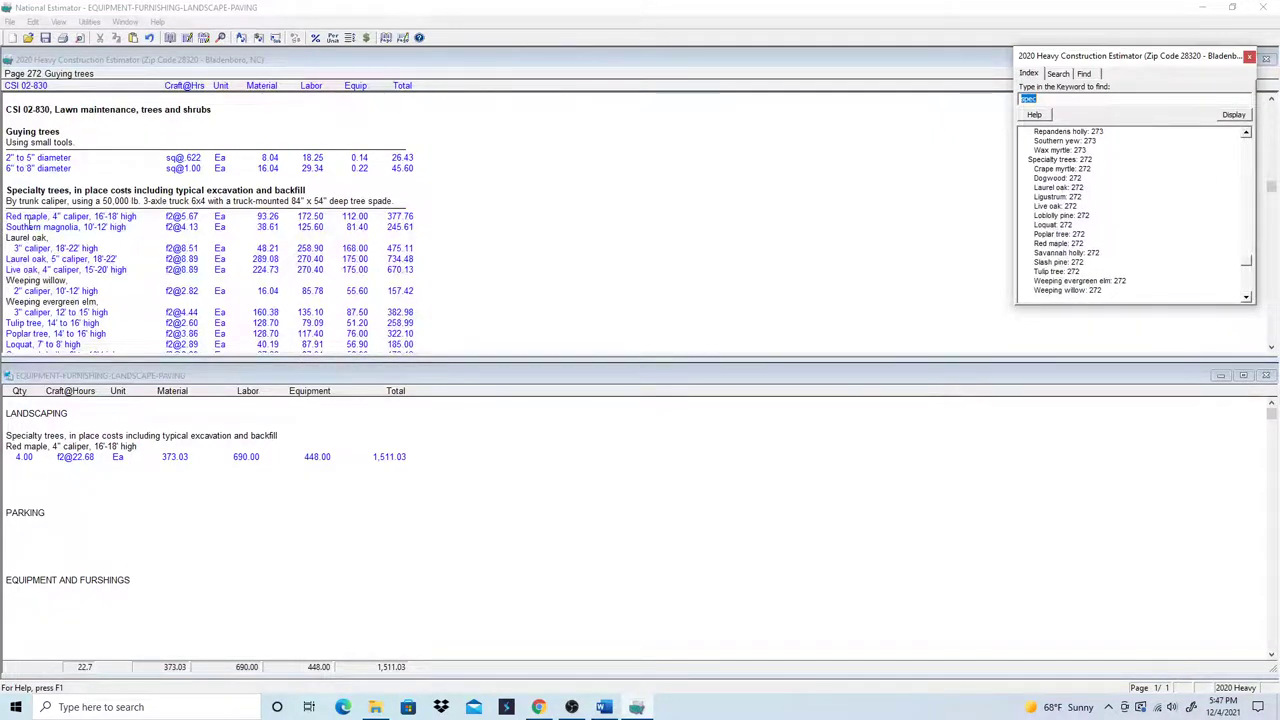
pyautogui.scroll(-1, 30, 222)
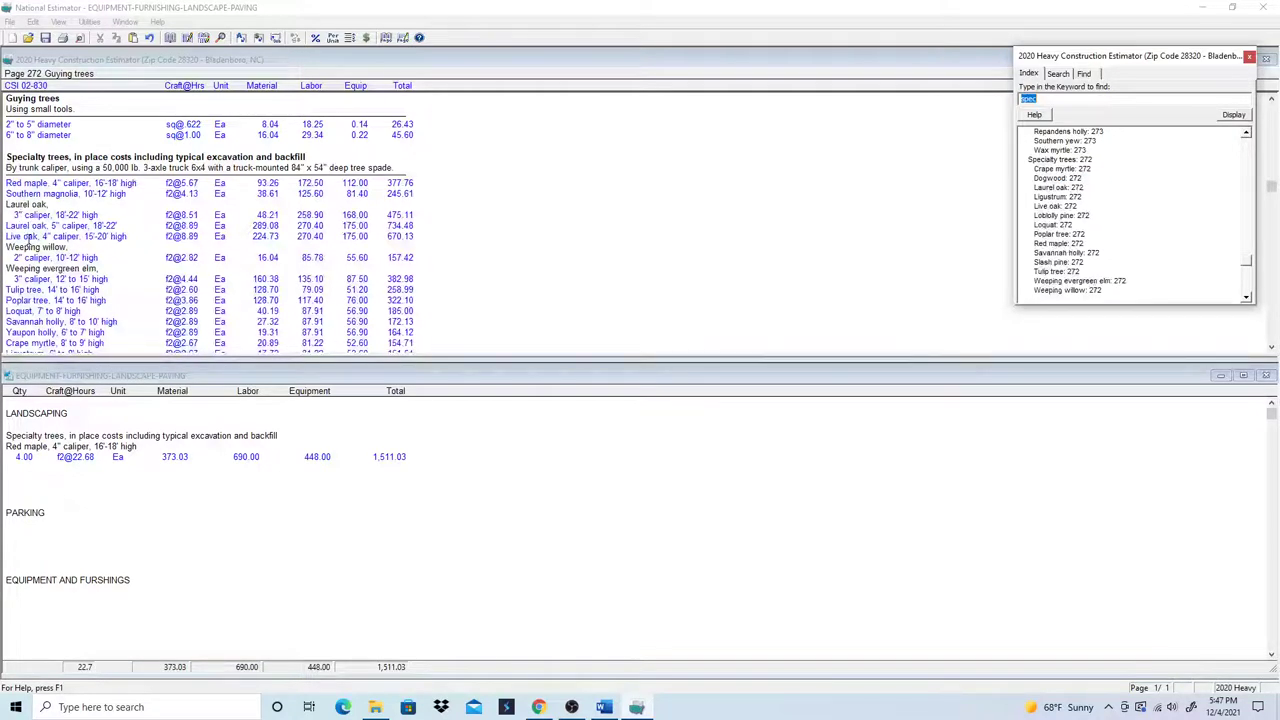
pyautogui.scroll(-3, 97, 290)
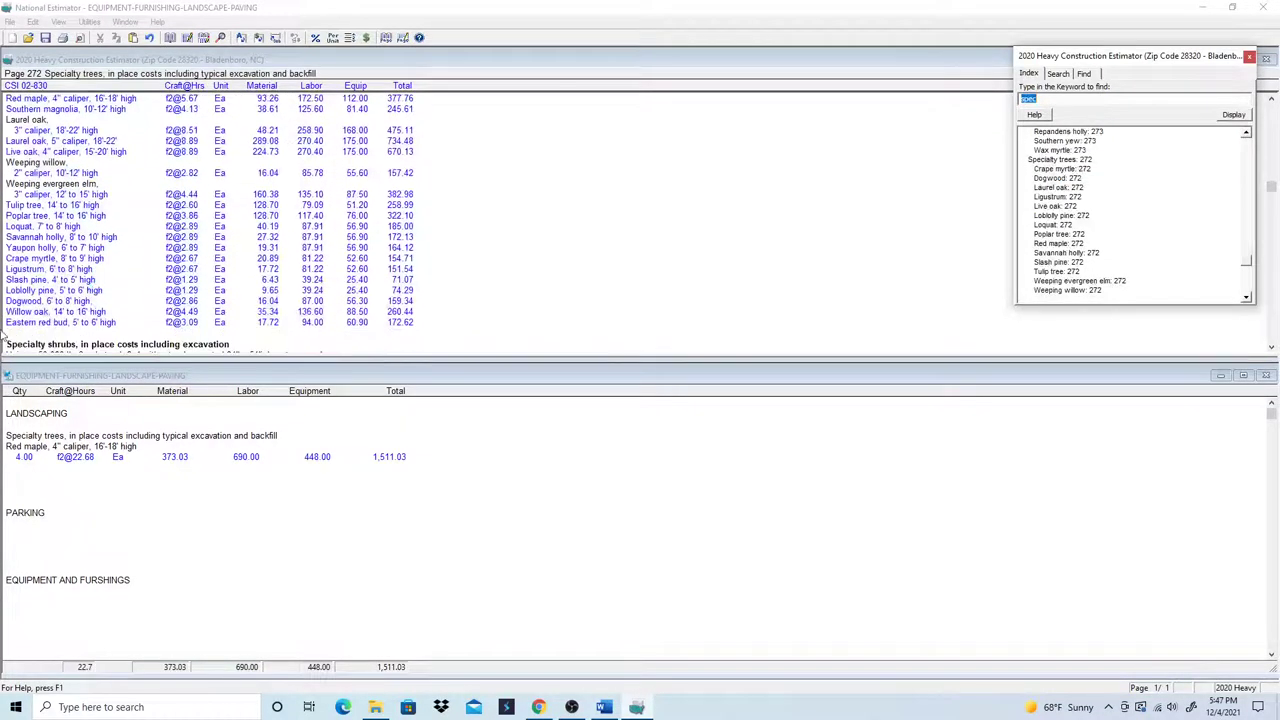
pyautogui.click(5, 311)
pyautogui.click(5, 311)
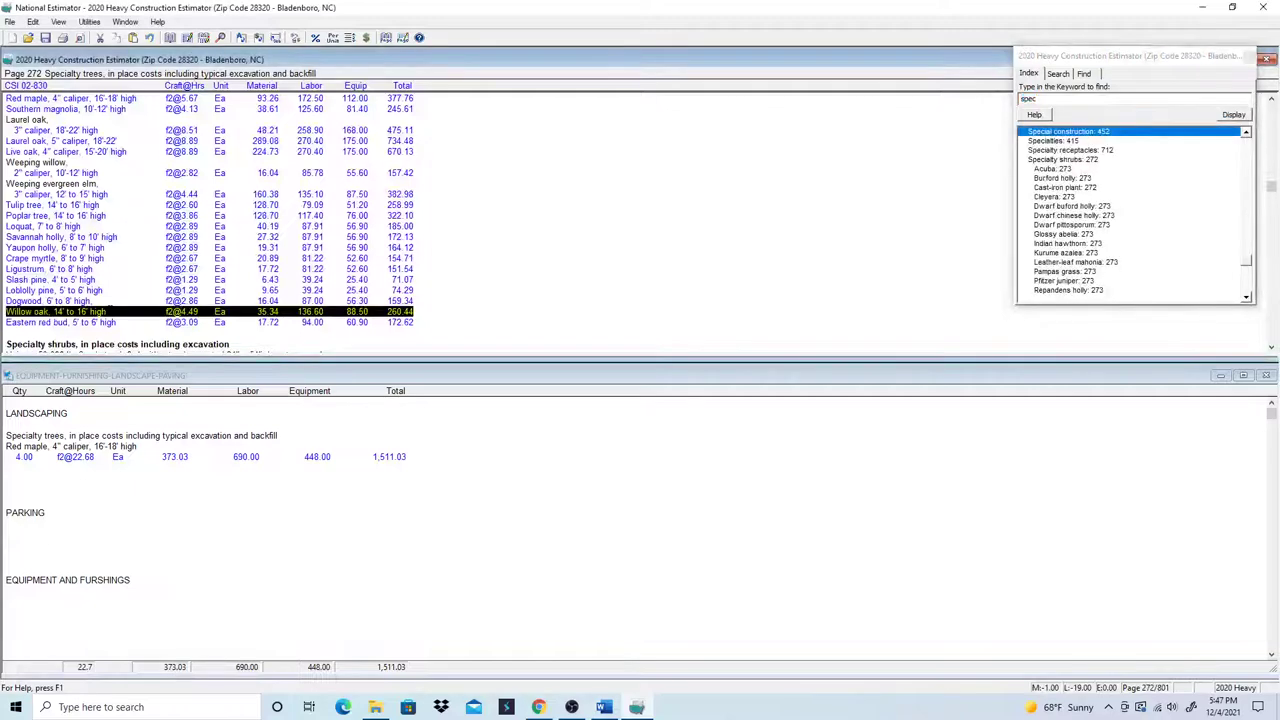
pyautogui.rightClick(111, 315)
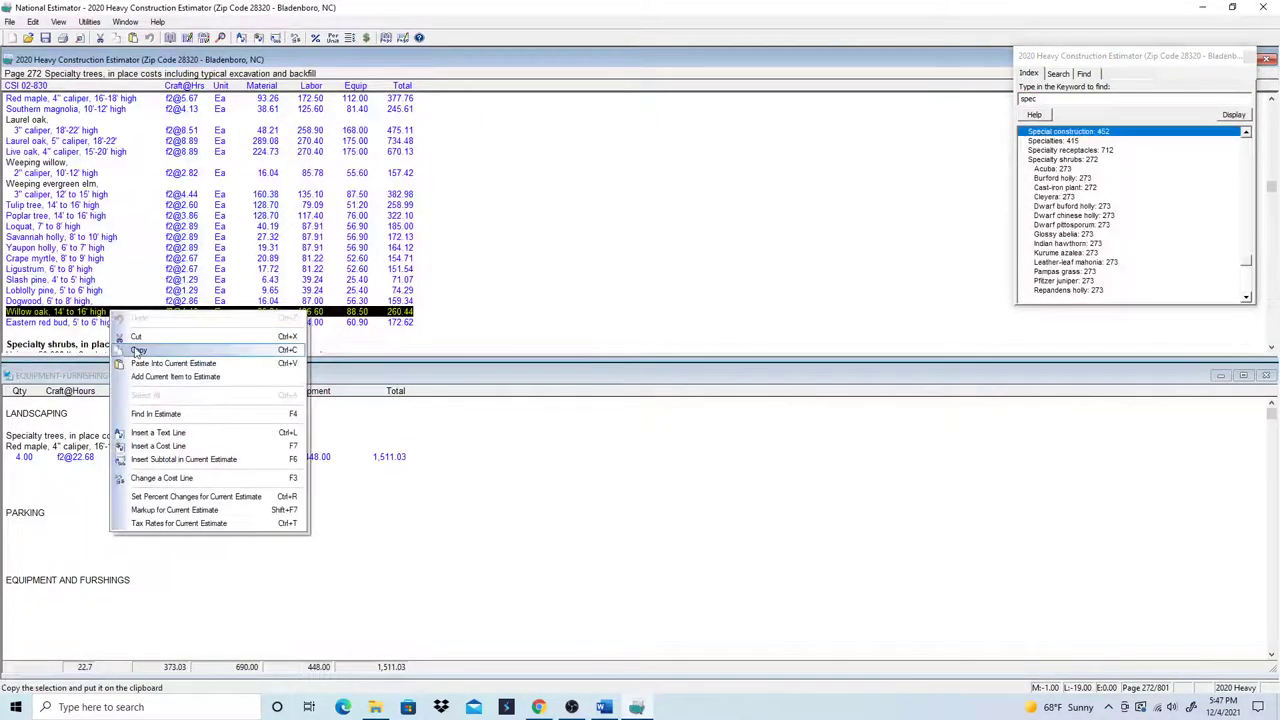
pyautogui.click(138, 350)
pyautogui.click(22, 474)
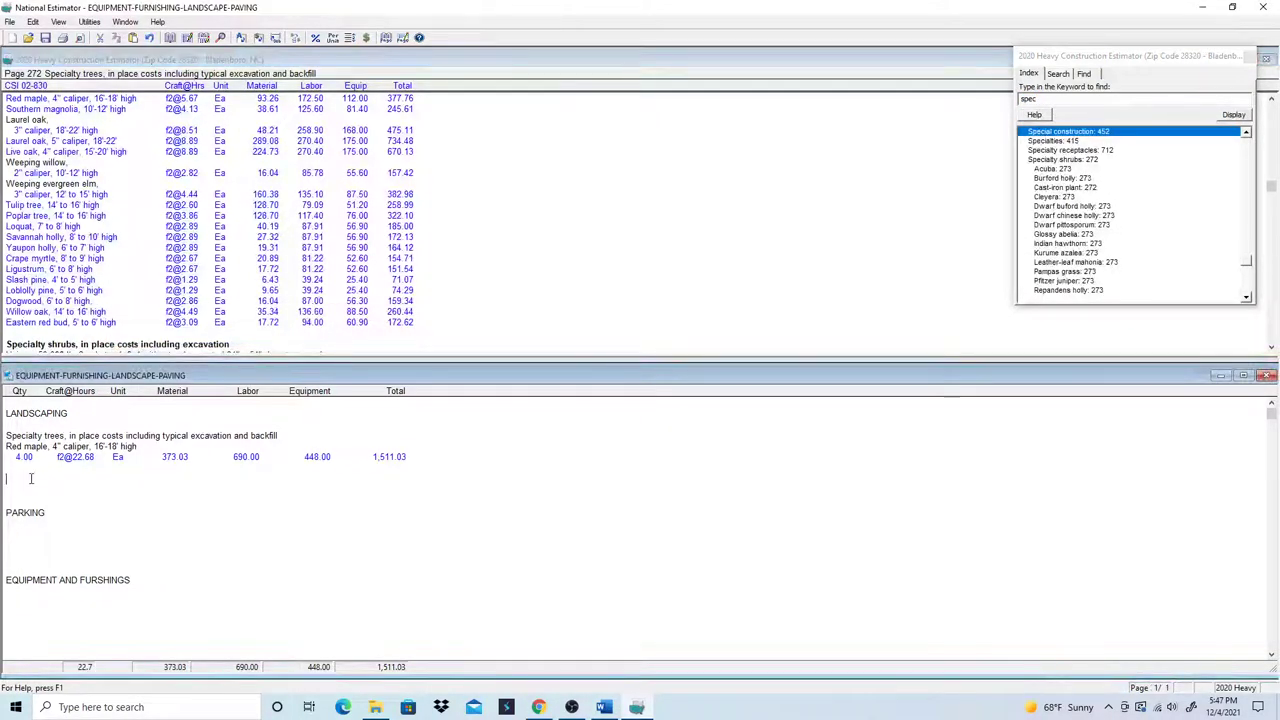
pyautogui.rightClick(31, 477)
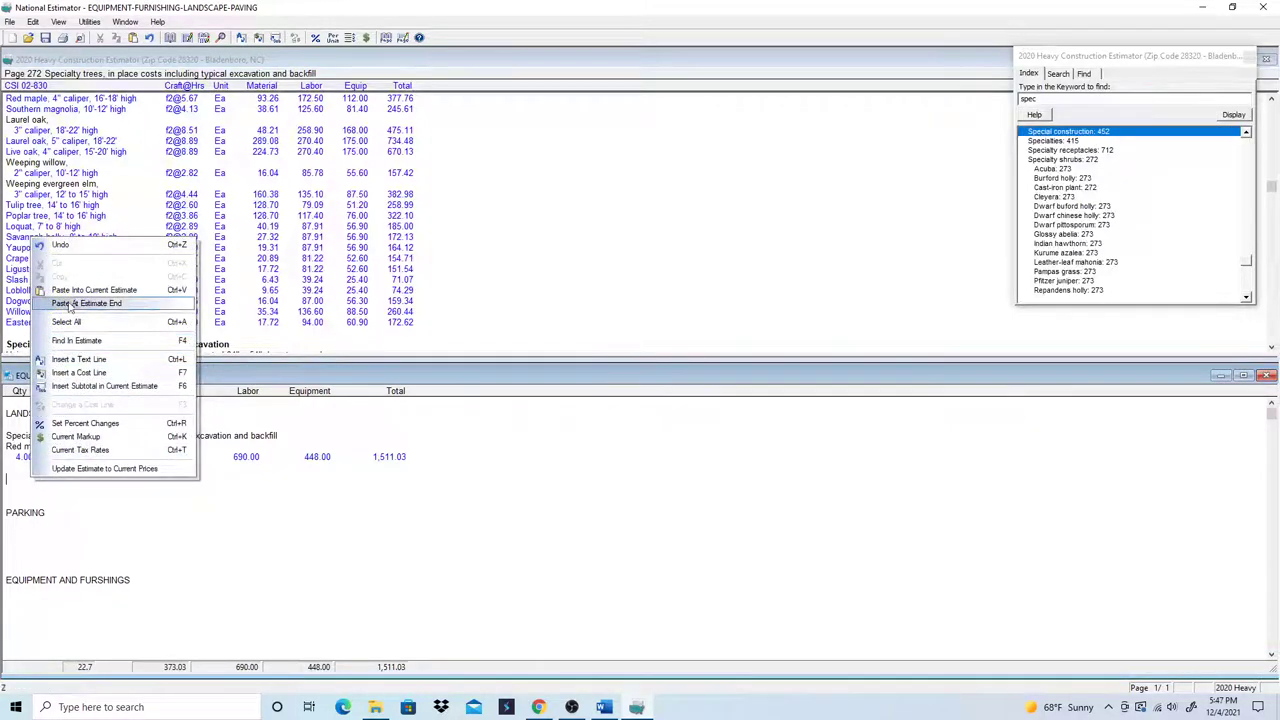
pyautogui.click(94, 290)
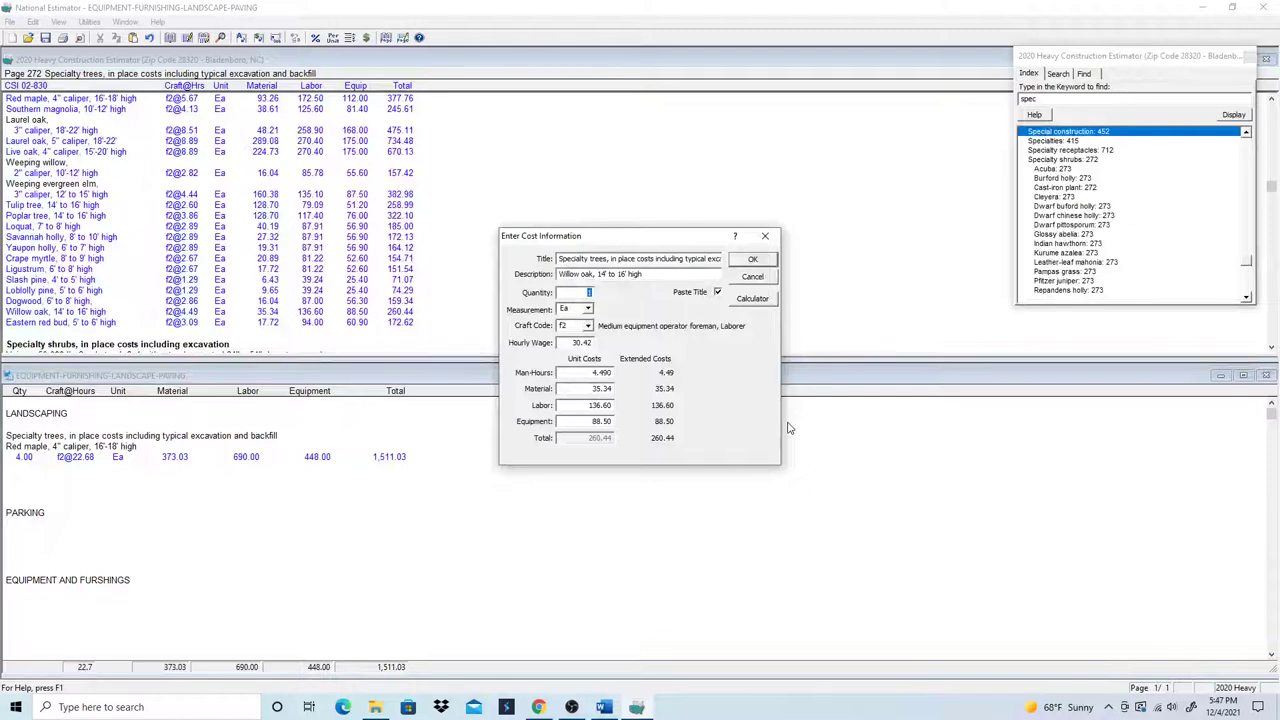
pyautogui.write('5')
pyautogui.press('Return')
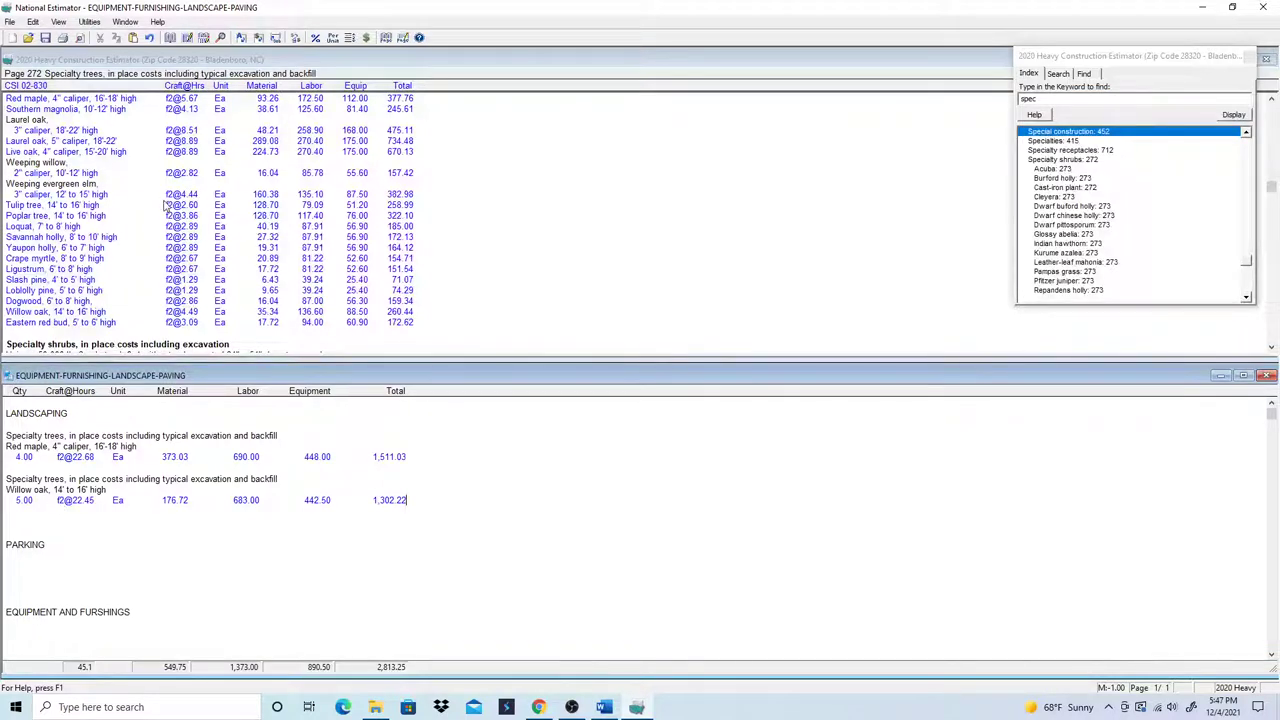
# - Examine the costbook's price lists for specialty trees, specialty shrubs and ground cover
pyautogui.scroll(-2, 224, 248)
pyautogui.scroll(-1, 220, 269)
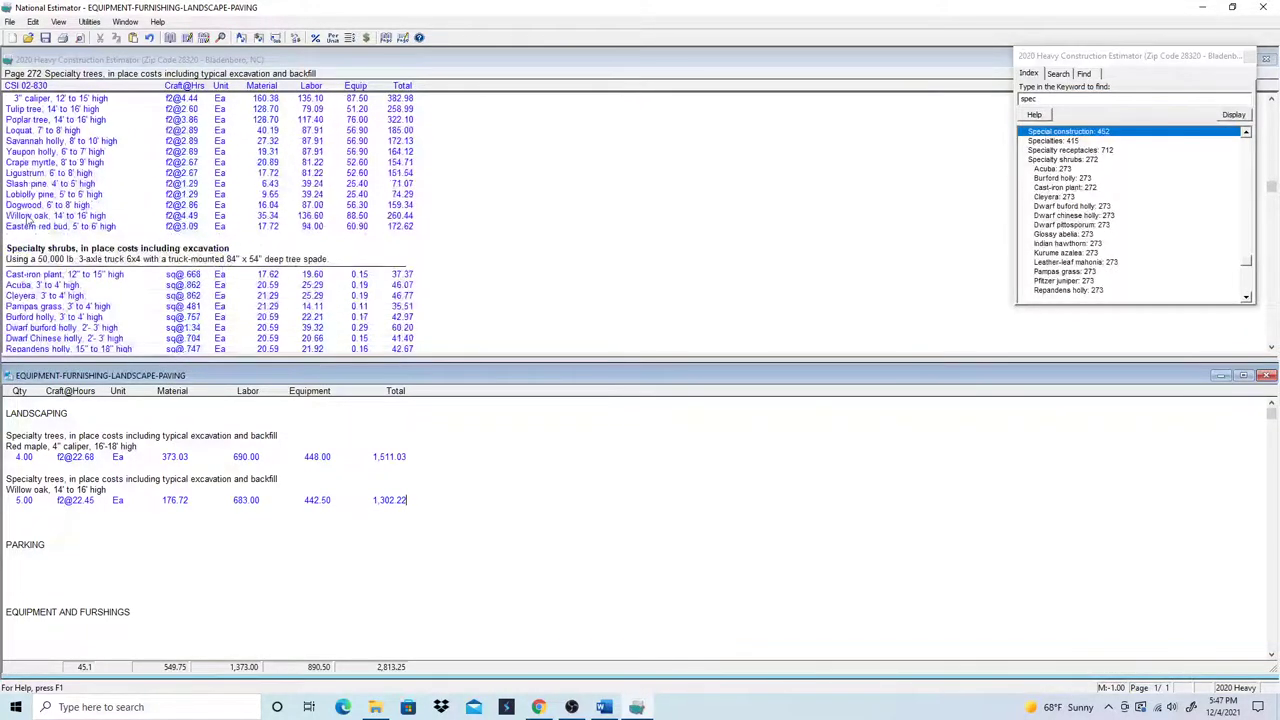
pyautogui.scroll(-3, 271, 288)
pyautogui.scroll(8, 271, 288)
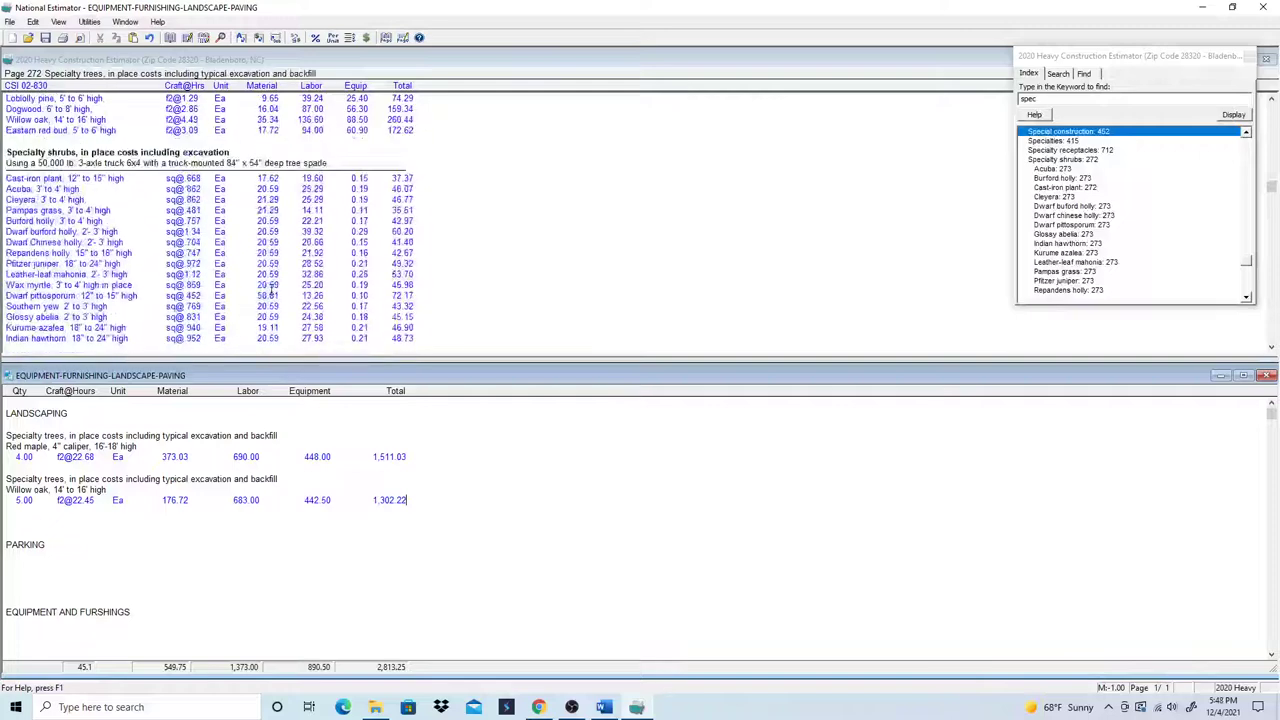
pyautogui.scroll(5, 200, 220)
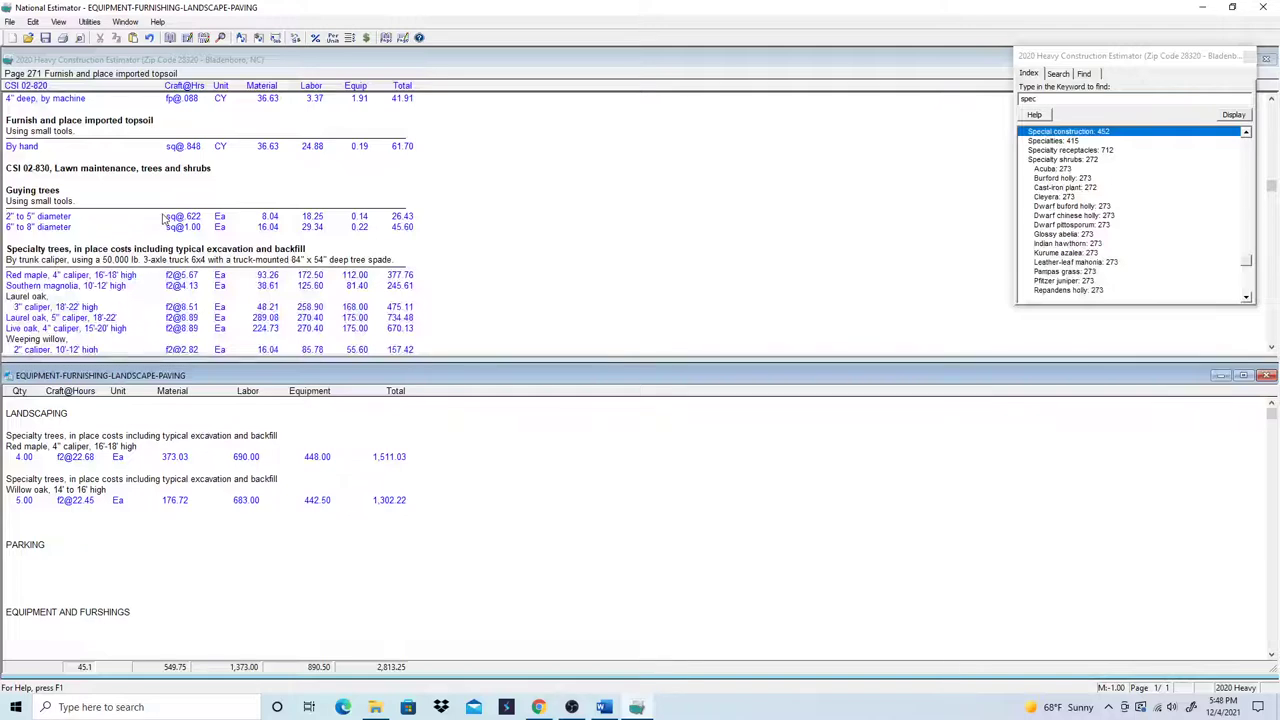
pyautogui.scroll(-12, 165, 220)
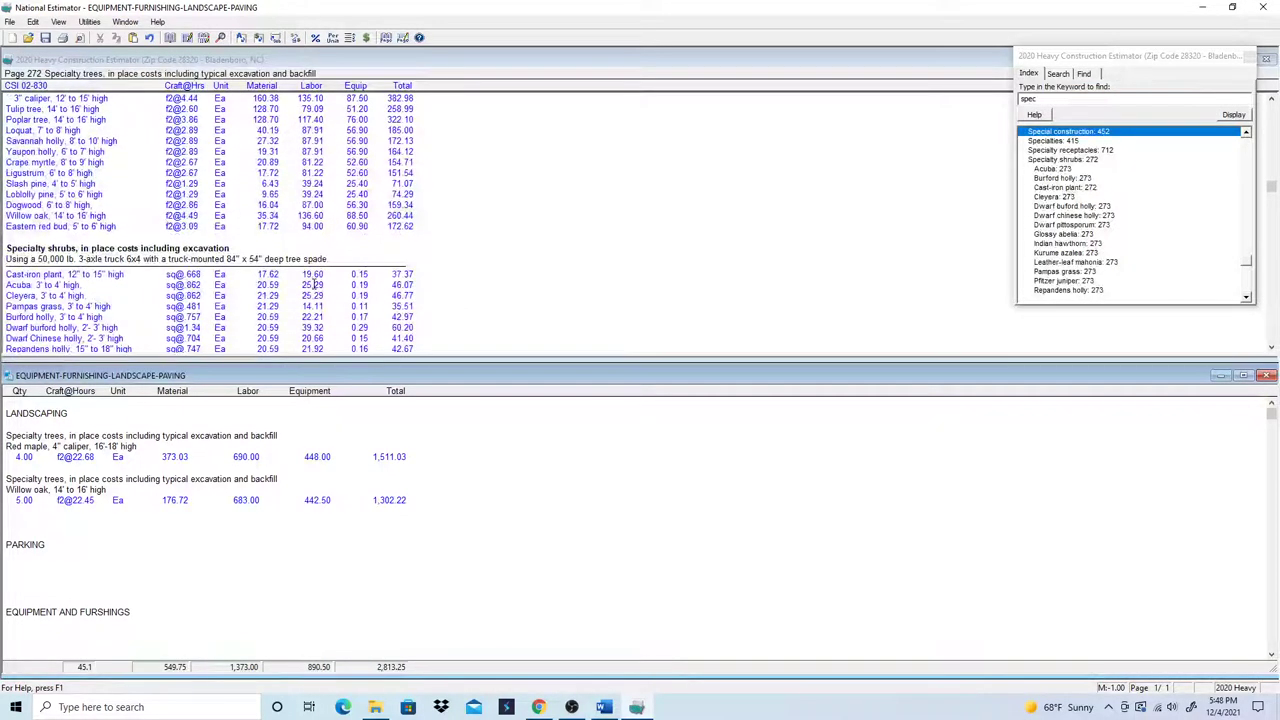
pyautogui.scroll(-3, 320, 286)
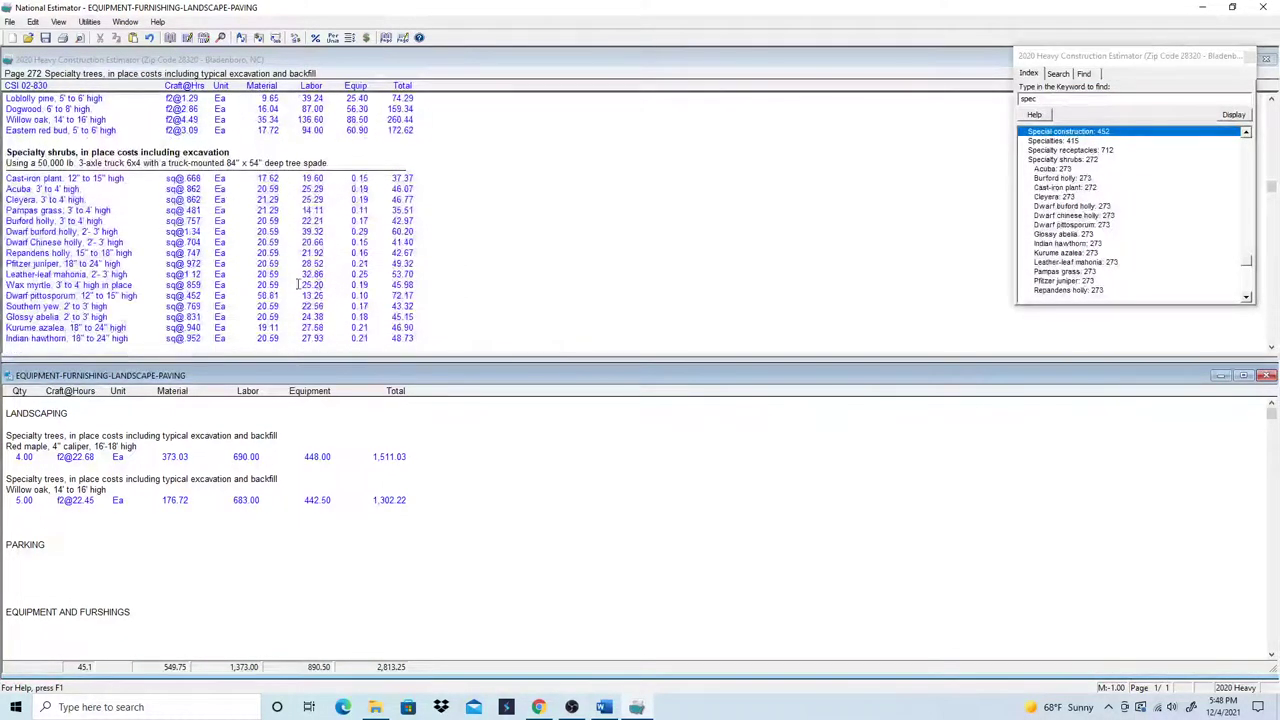
pyautogui.scroll(-2, 298, 285)
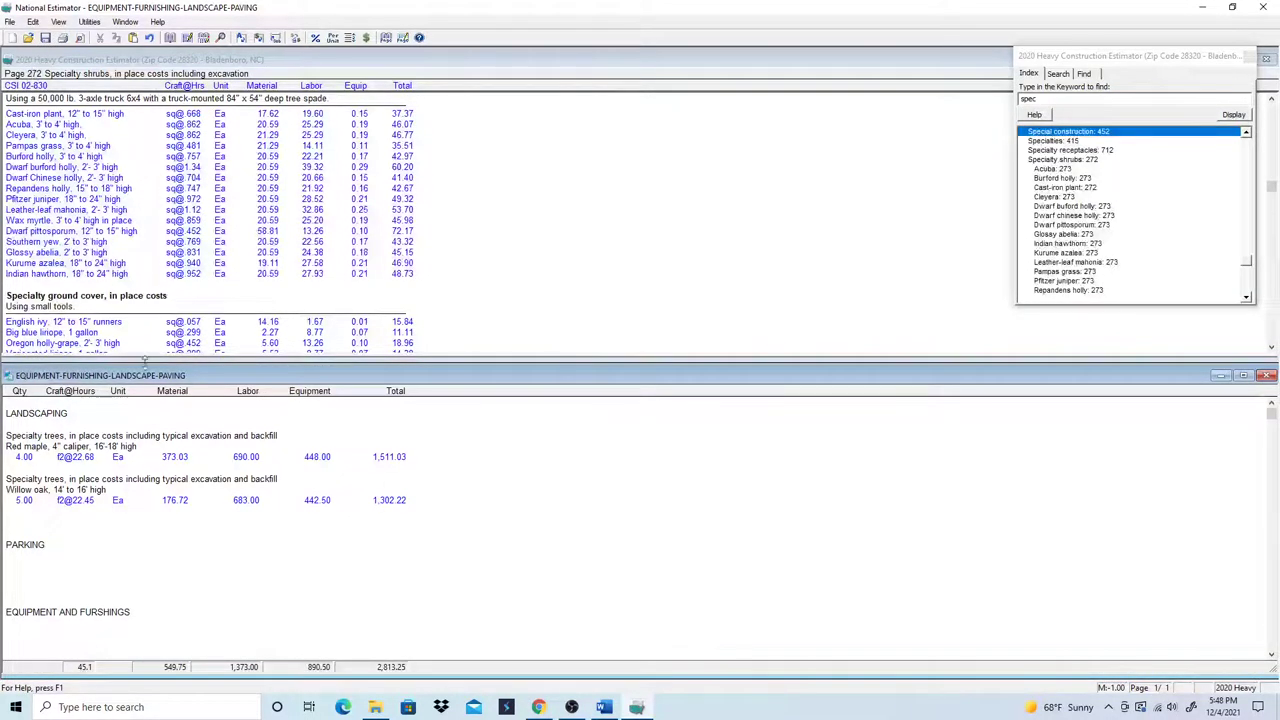
# - Place the insertion point under PARKING in the estimate and look up "asphalt" in the costbook's keyword index
pyautogui.click(41, 567)
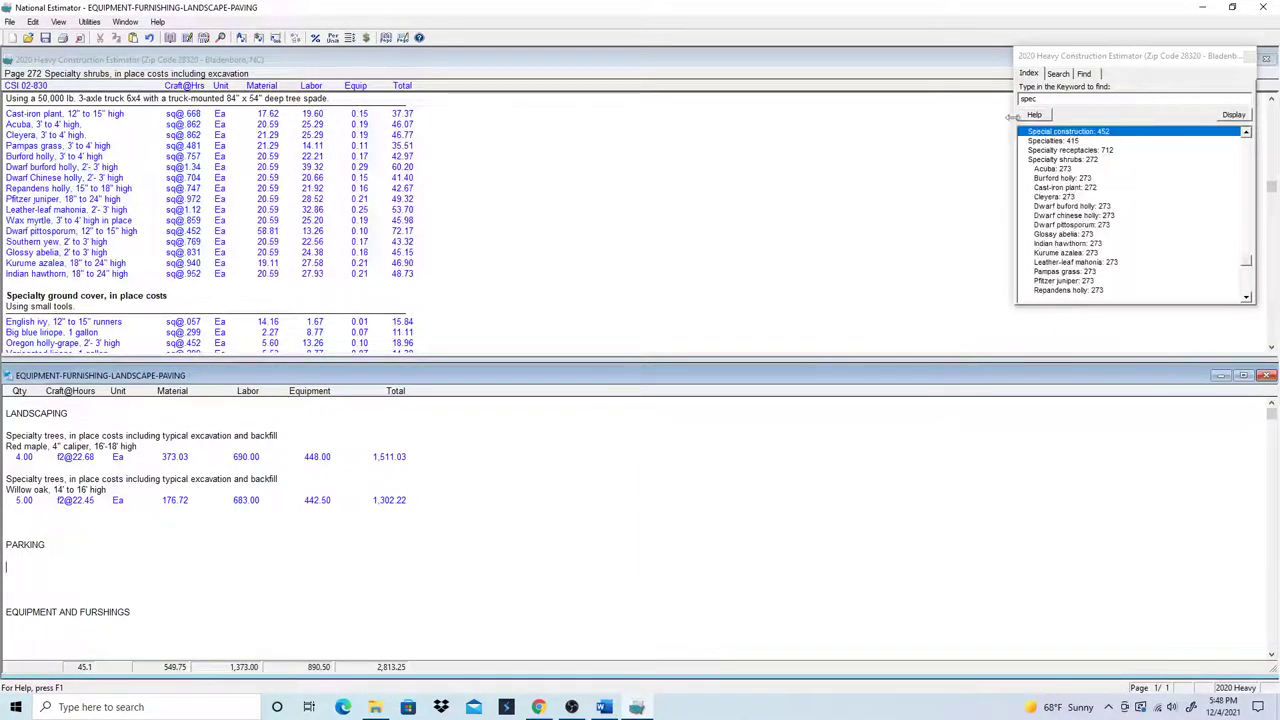
pyautogui.click(1043, 100)
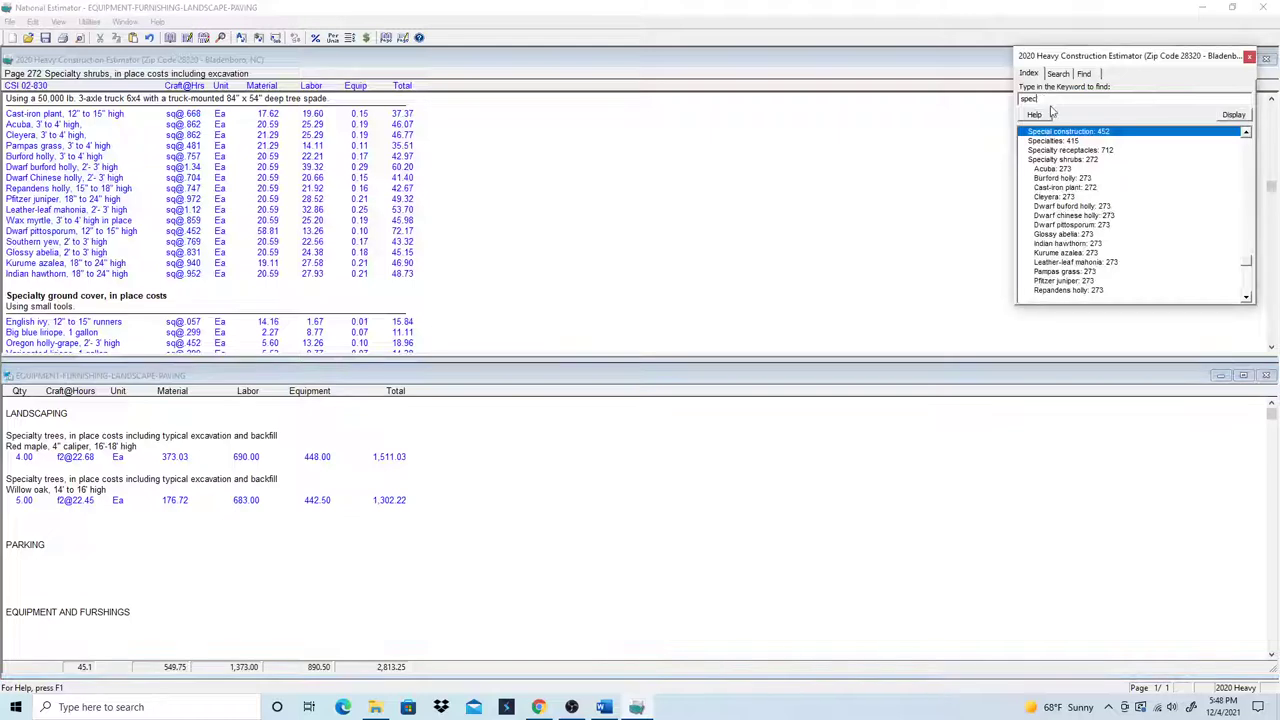
pyautogui.press('BackSpace')
pyautogui.press('BackSpace')
pyautogui.press('BackSpace')
pyautogui.press('BackSpace')
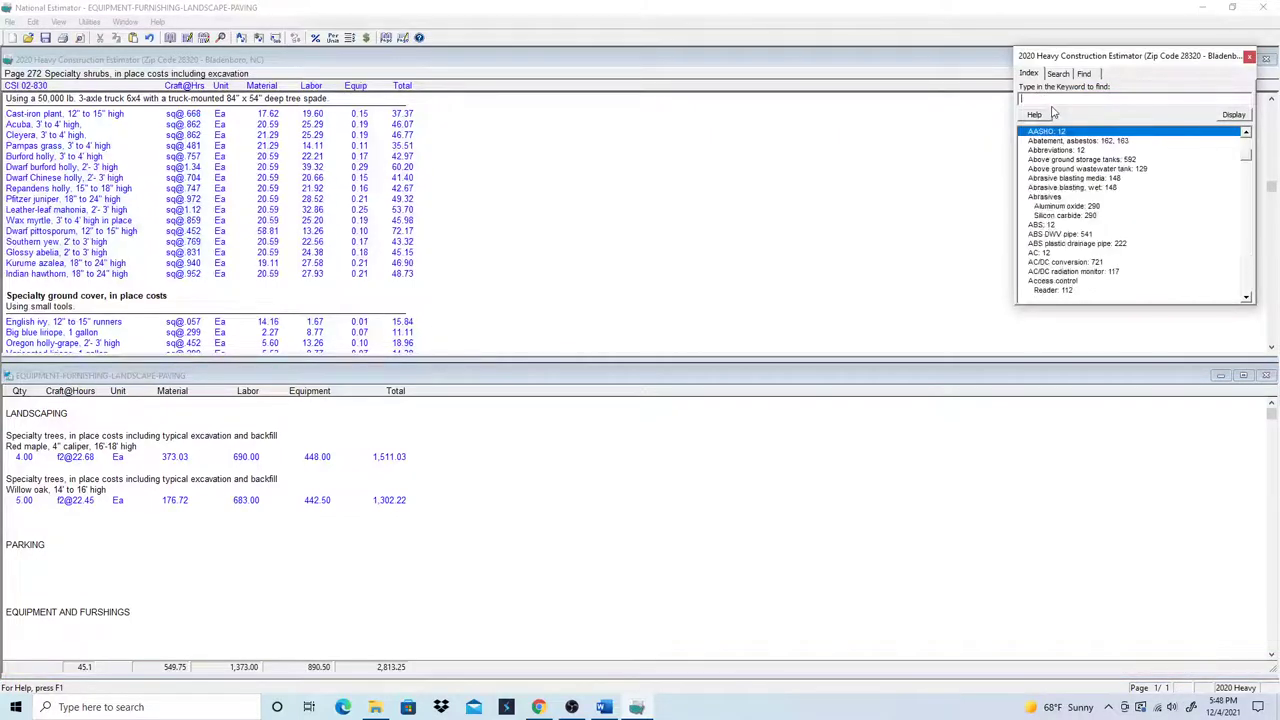
pyautogui.write('asph')
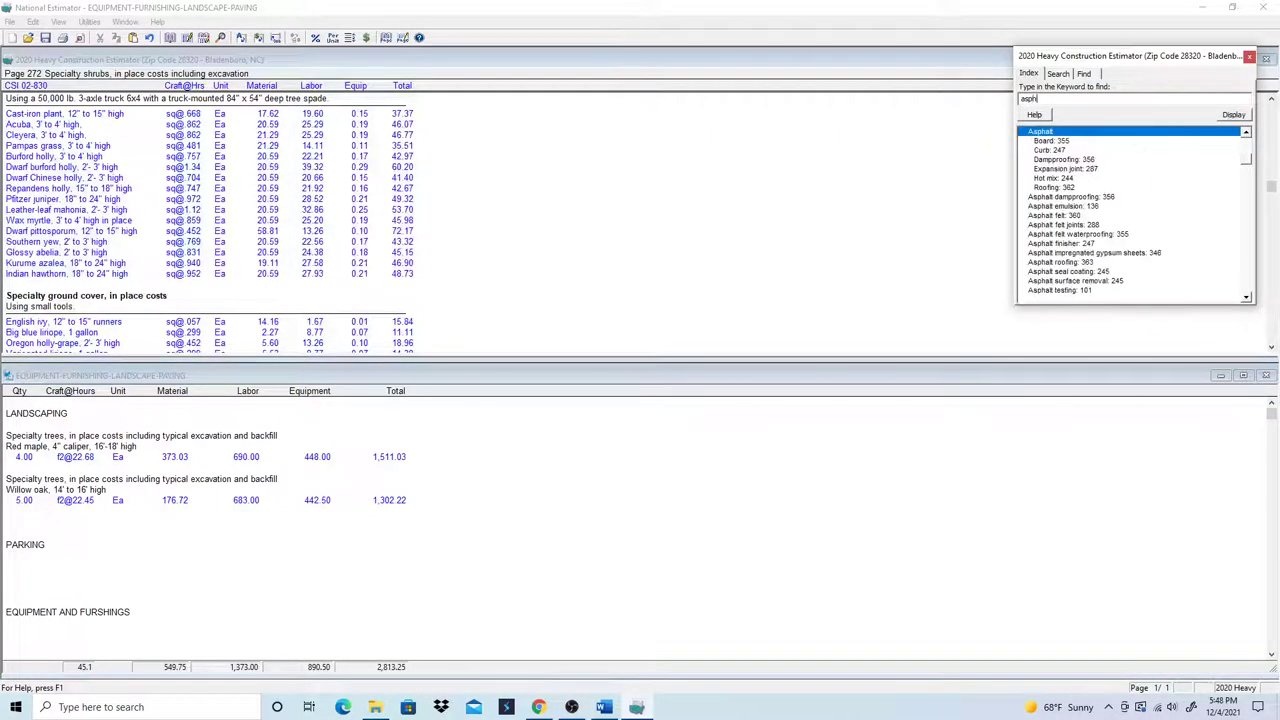
pyautogui.write('alt')
# - Look through the asphalt entries in the keyword index for one that suits parking lot paving
pyautogui.click(1246, 297)
pyautogui.click(1246, 297)
pyautogui.click(1246, 297)
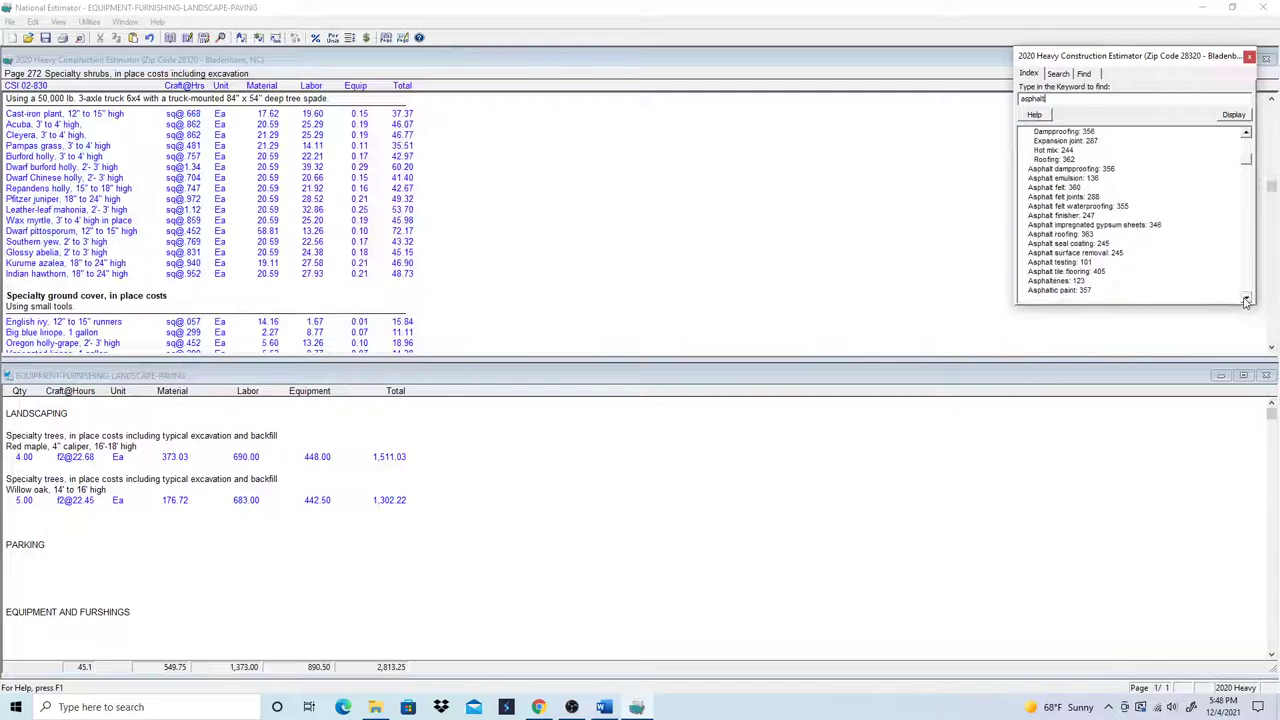
pyautogui.click(1246, 298)
pyautogui.click(1246, 298)
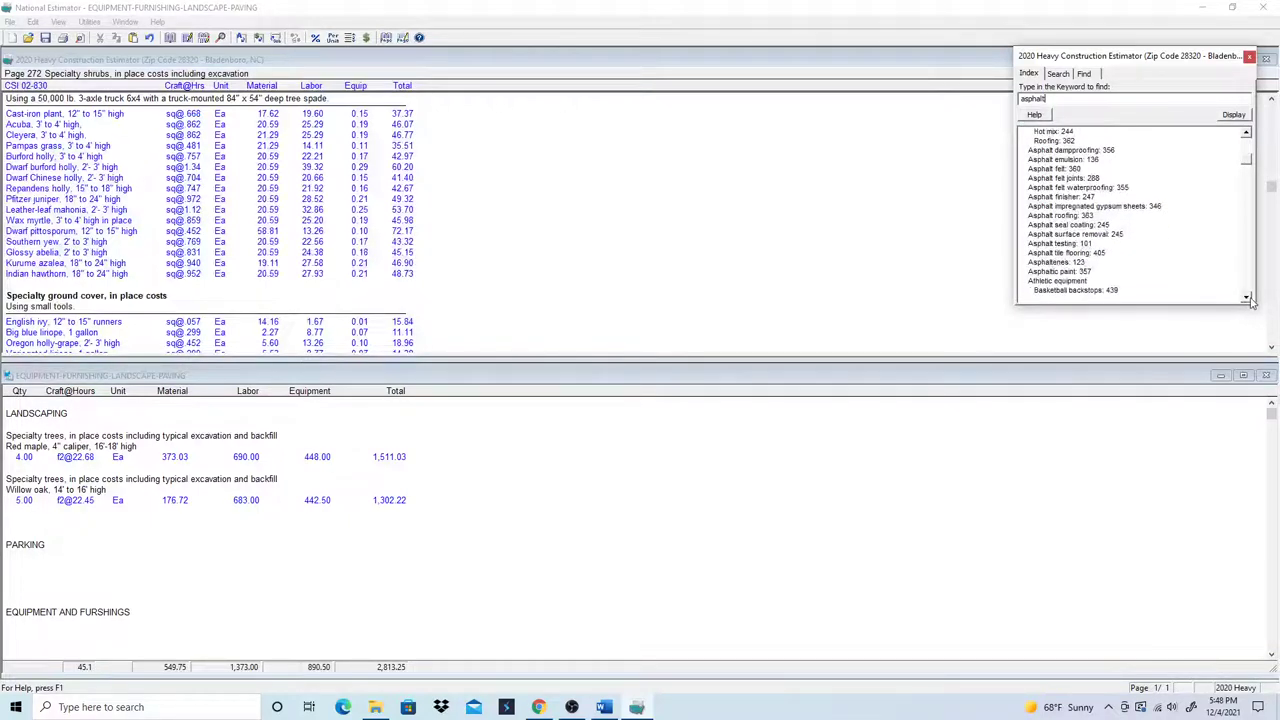
pyautogui.click(1246, 298)
pyautogui.click(1246, 298)
pyautogui.click(1246, 298)
pyautogui.click(1246, 298)
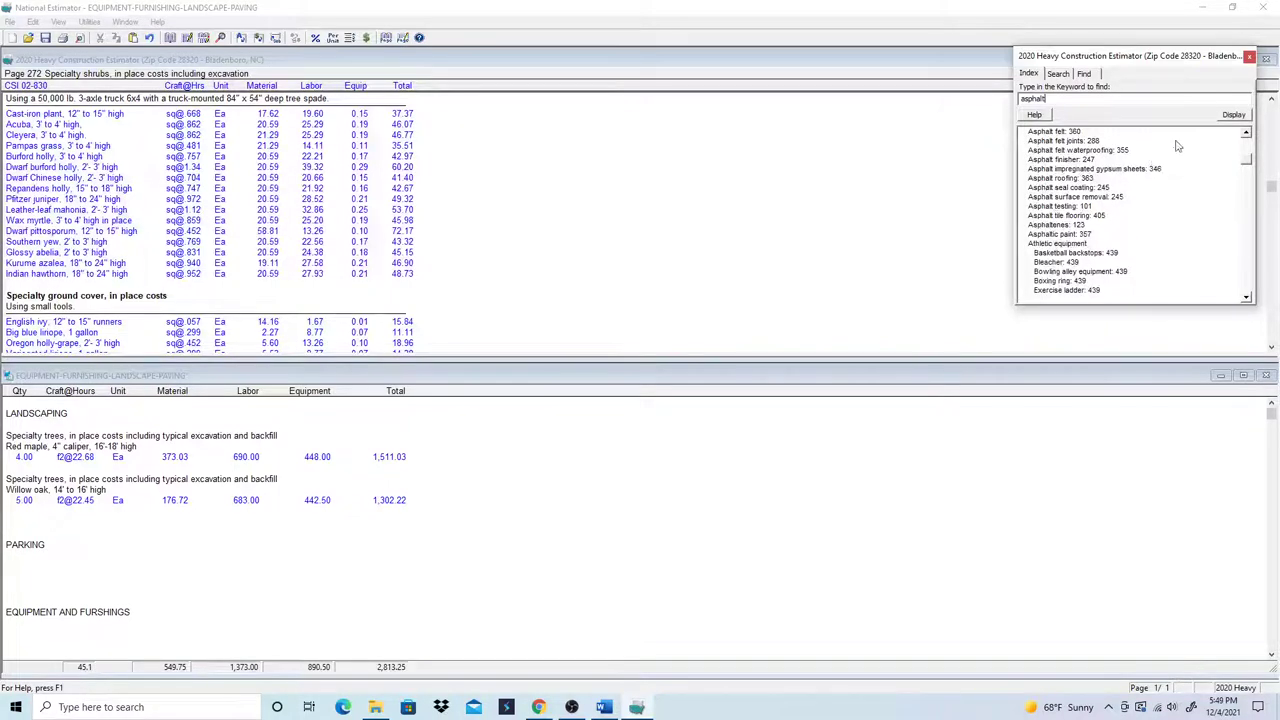
pyautogui.click(1246, 134)
pyautogui.click(1246, 134)
pyautogui.click(1246, 134)
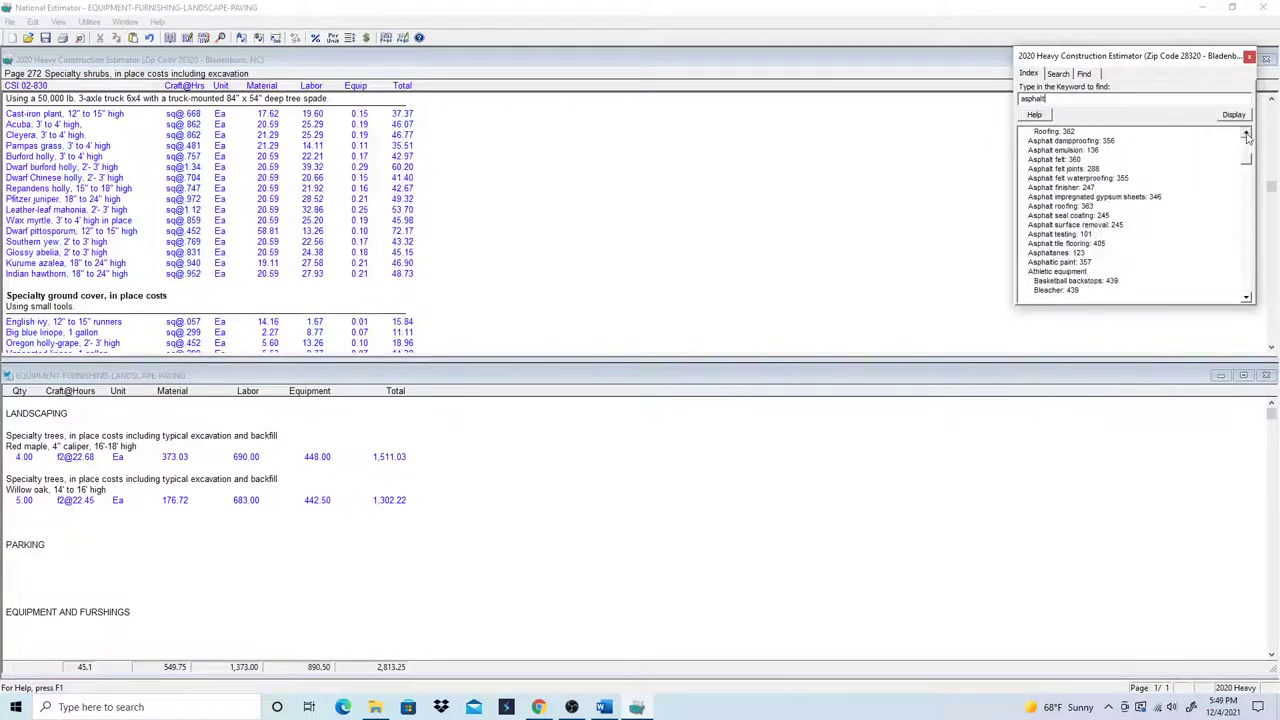
pyautogui.click(1246, 134)
pyautogui.click(1246, 134)
pyautogui.click(1246, 134)
pyautogui.click(1246, 134)
pyautogui.click(1246, 134)
pyautogui.click(1246, 134)
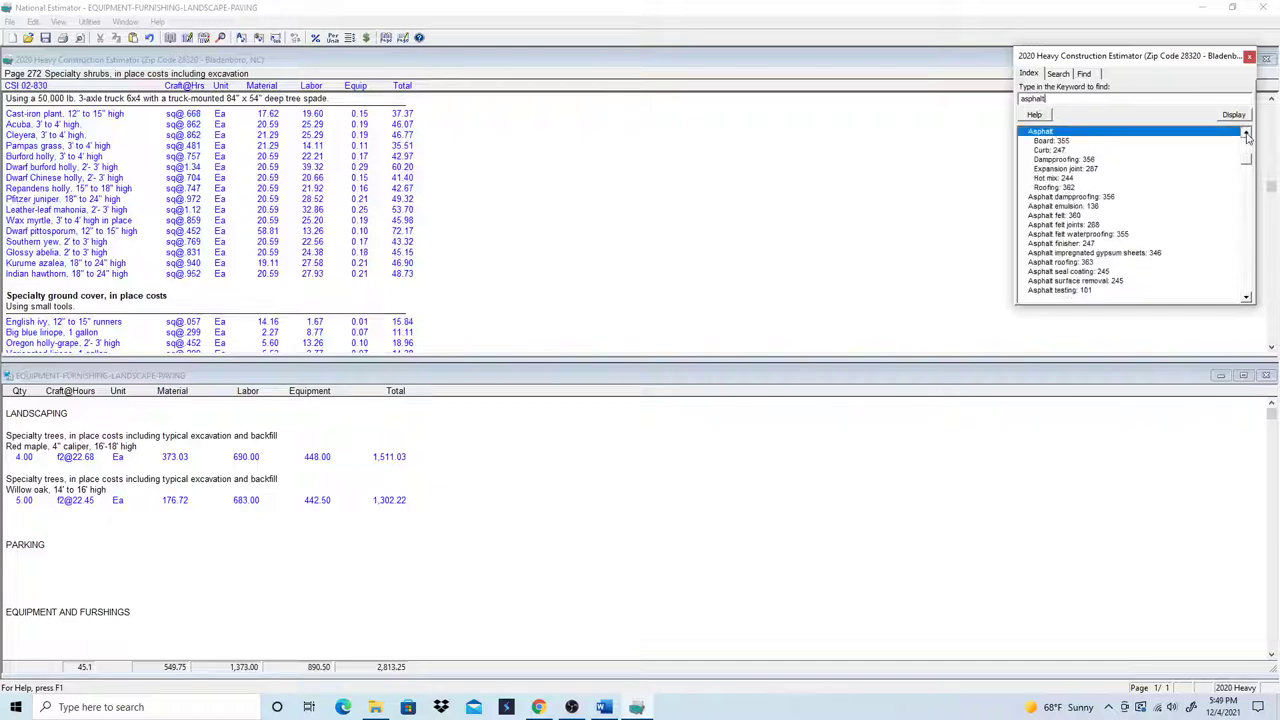
pyautogui.click(1246, 134)
pyautogui.click(1246, 134)
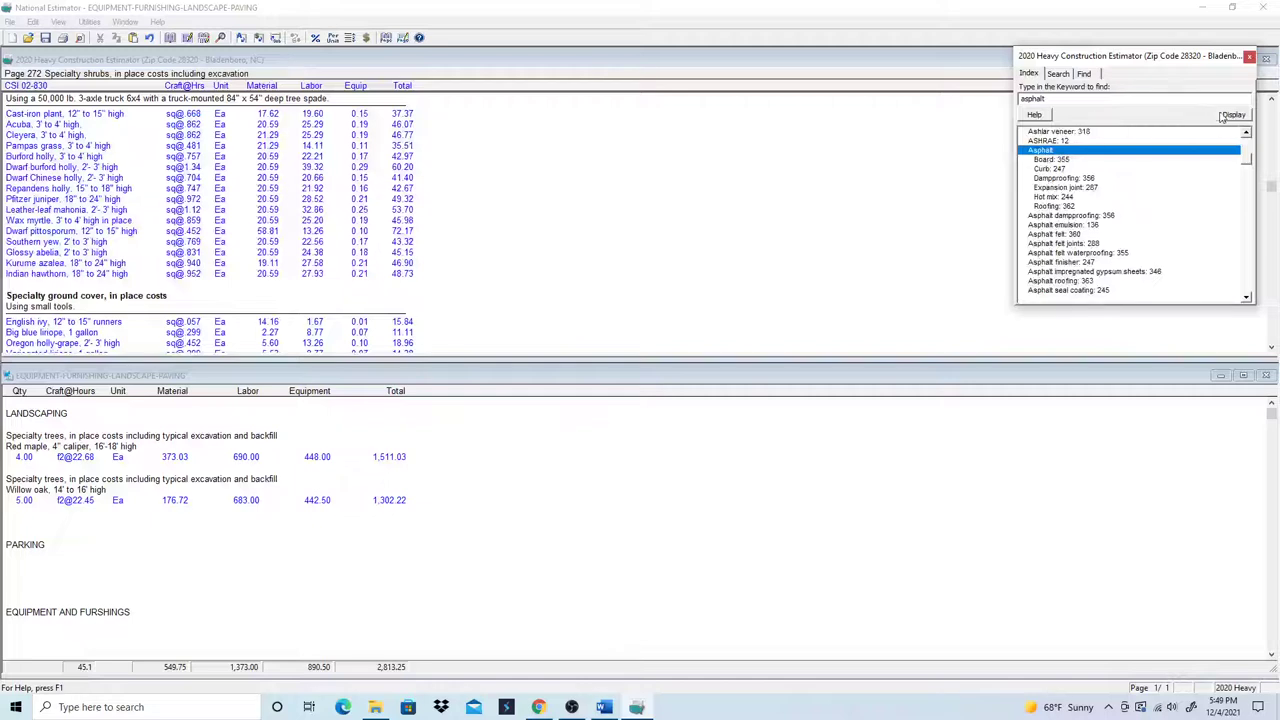
# - Display the costbook section for the Hot mix entry under Asphalt
pyautogui.doubleClick(1040, 157)
pyautogui.scroll(5, 89, 209)
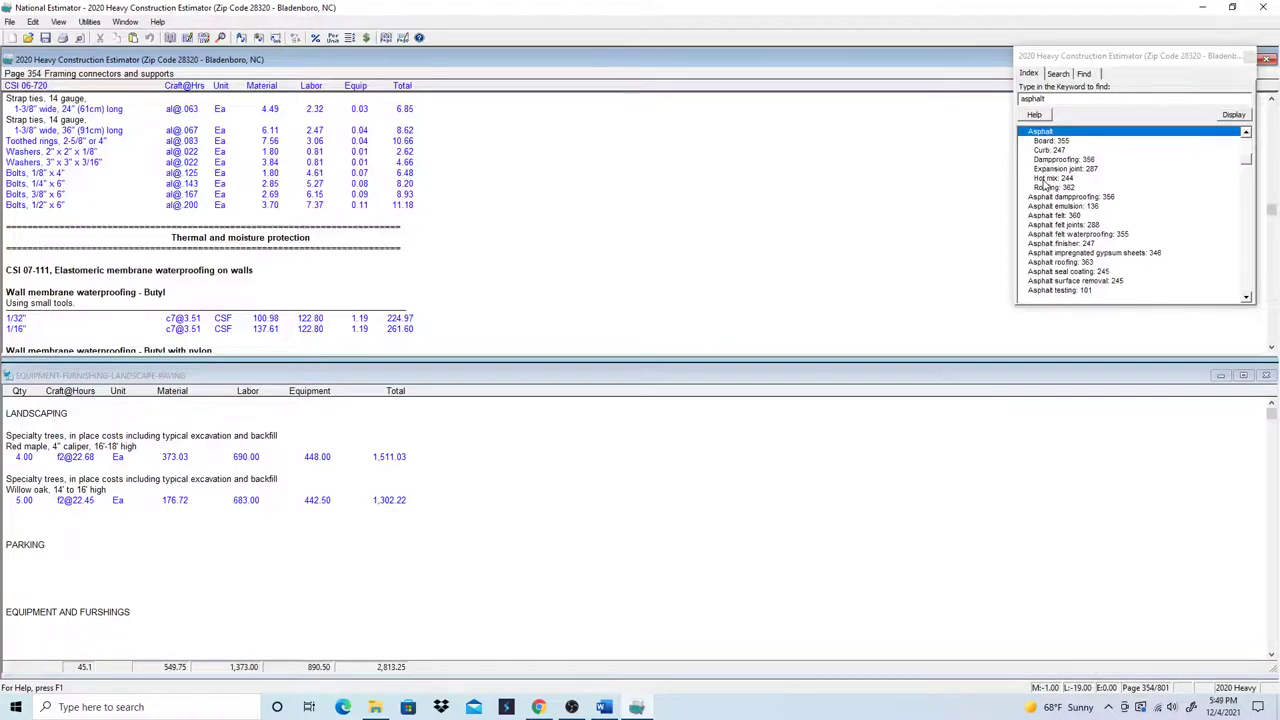
pyautogui.doubleClick(1044, 179)
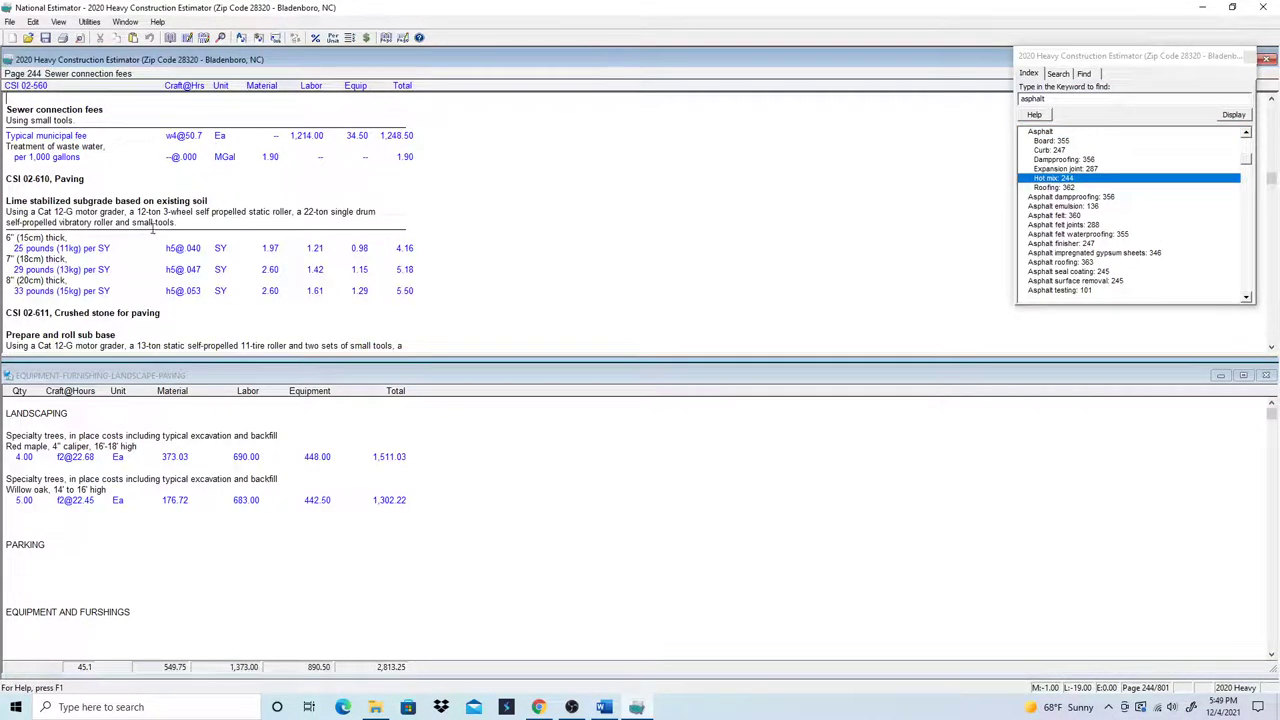
# - Examine the 2020 Heavy costbook's paving sections, from lime stabilized subgrade through crushed stone bases to bituminous surface courses
pyautogui.scroll(1, 184, 238)
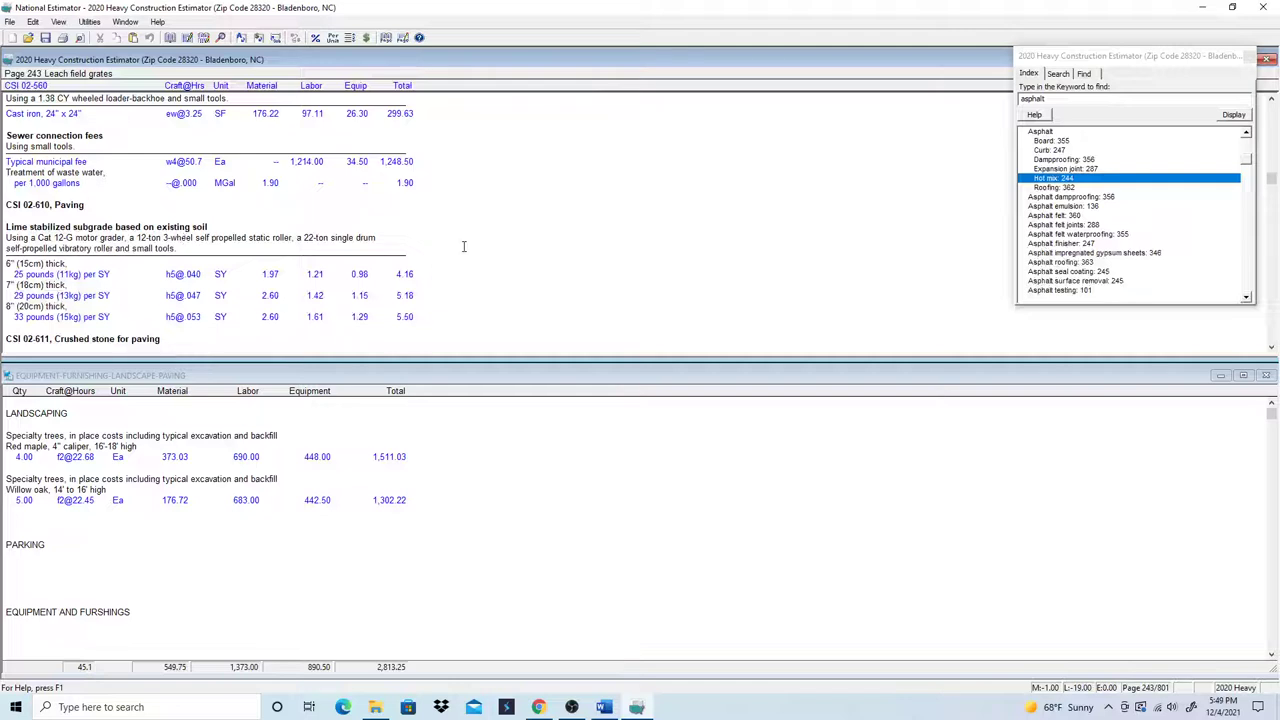
pyautogui.scroll(-4, 282, 219)
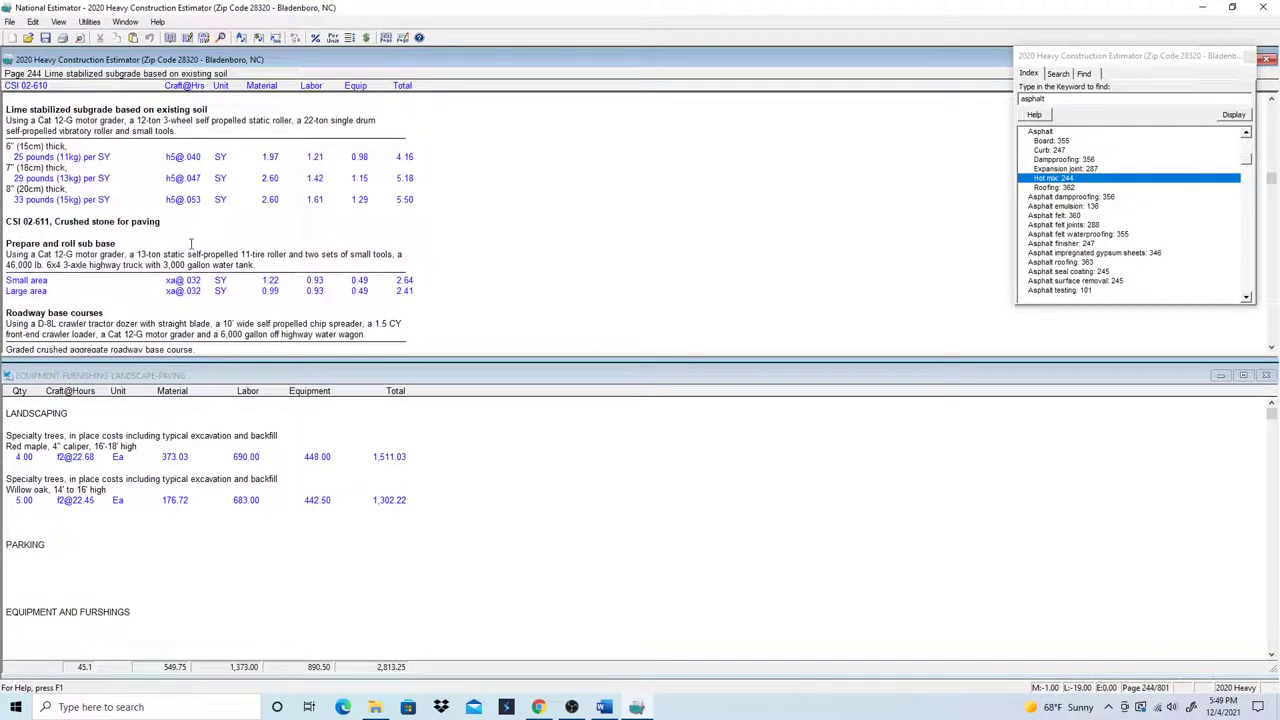
pyautogui.scroll(1, 105, 247)
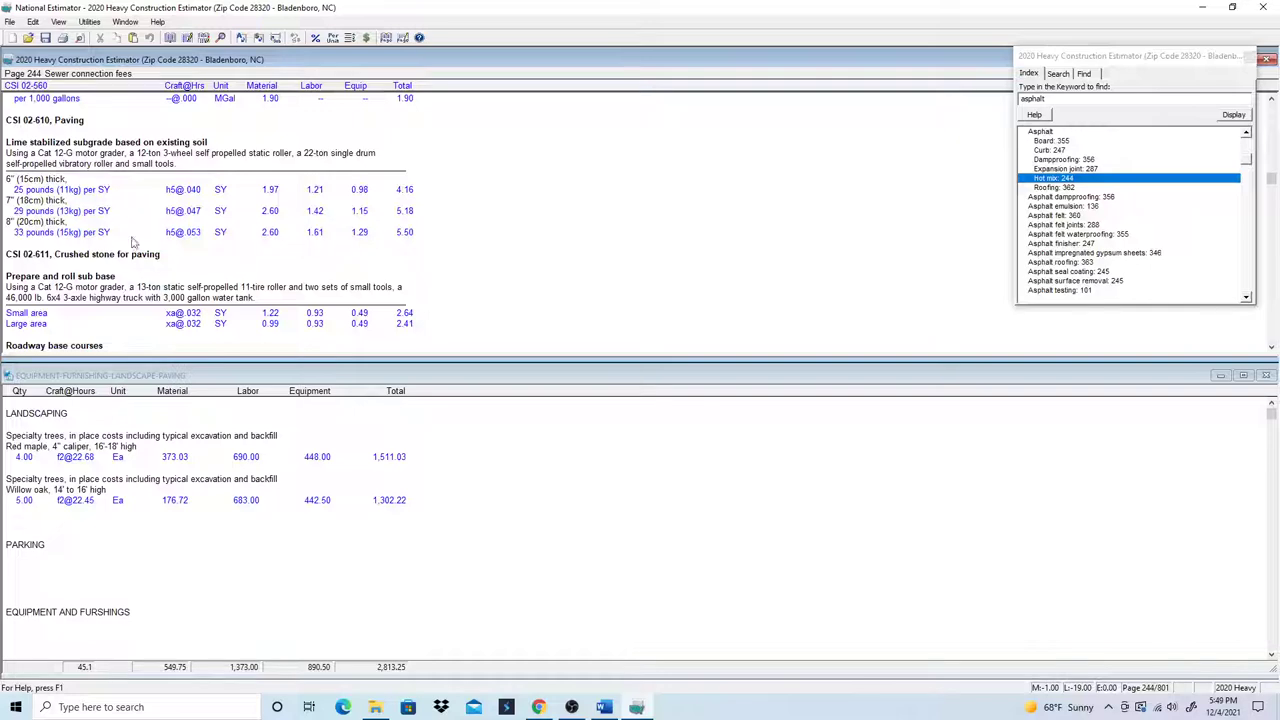
pyautogui.scroll(-3, 133, 242)
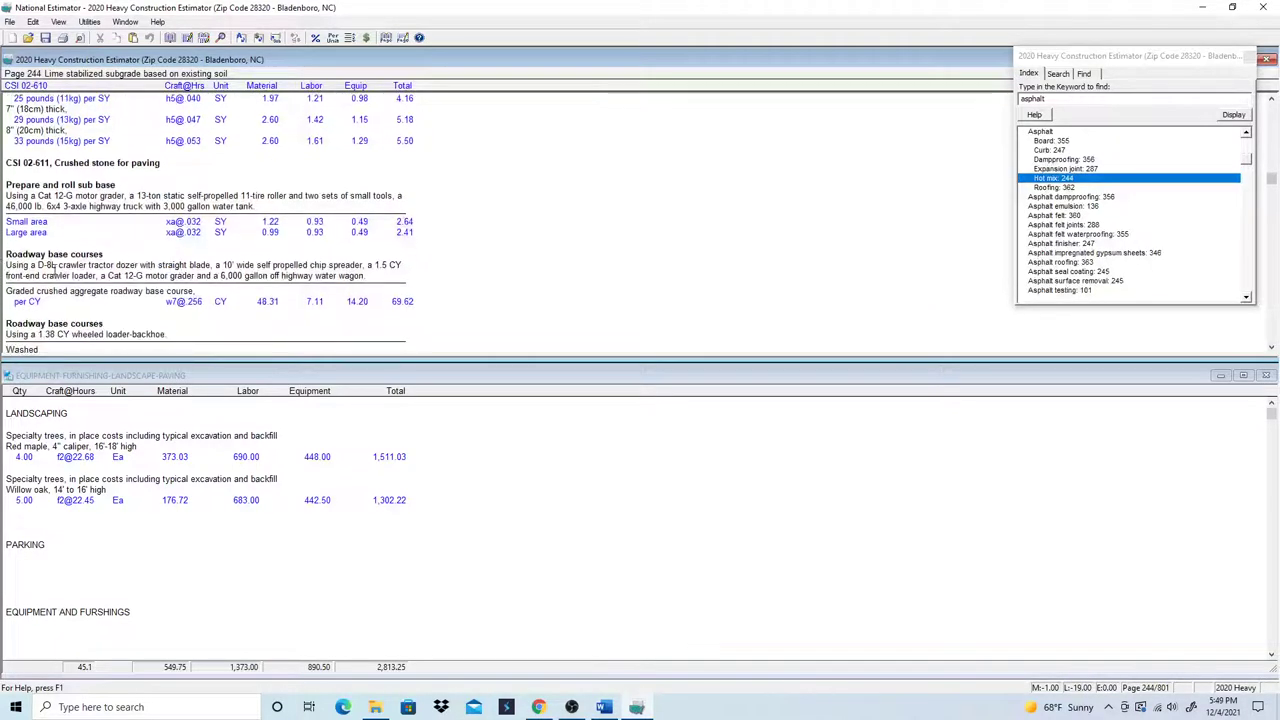
pyautogui.scroll(-4, 160, 306)
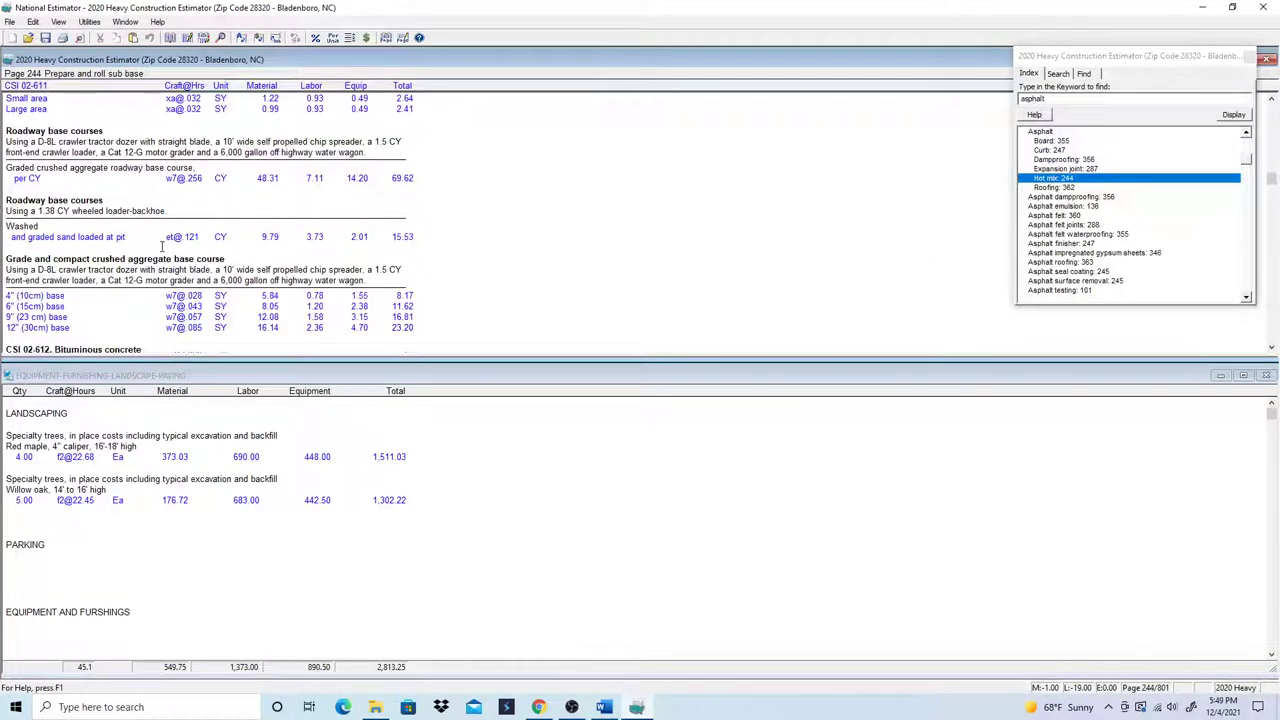
pyautogui.scroll(-4, 72, 242)
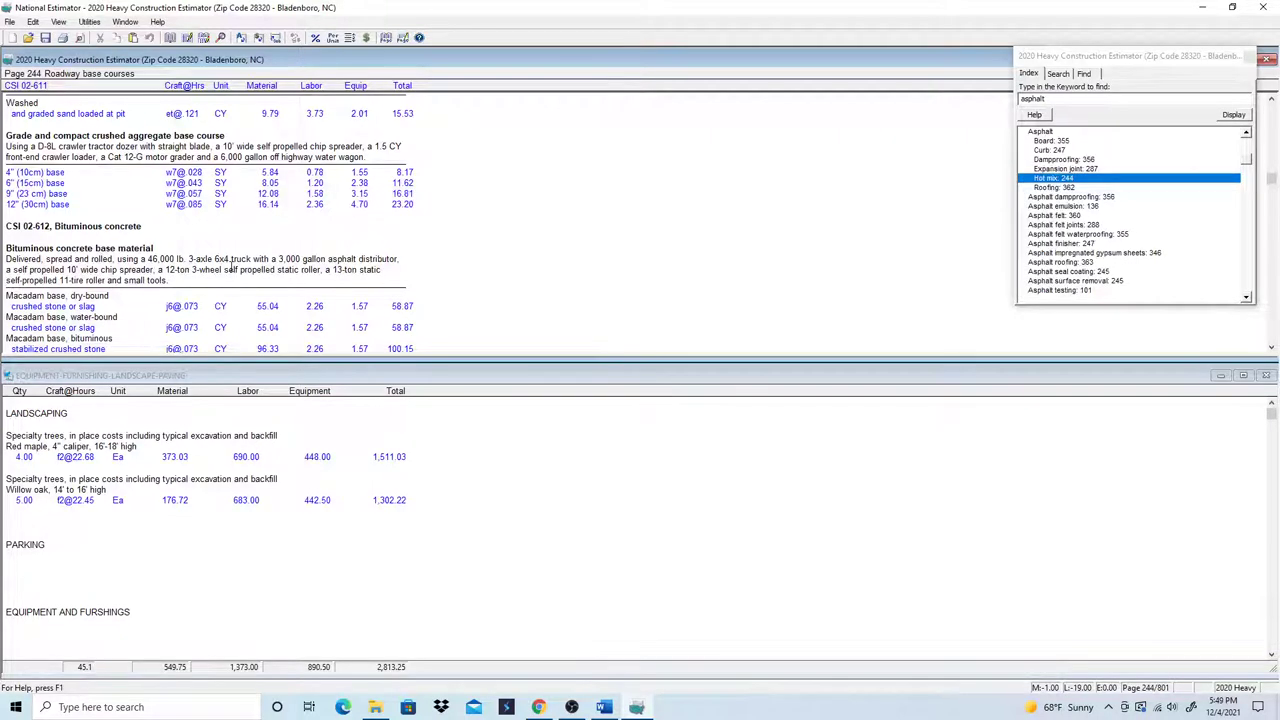
pyautogui.scroll(-5, 231, 266)
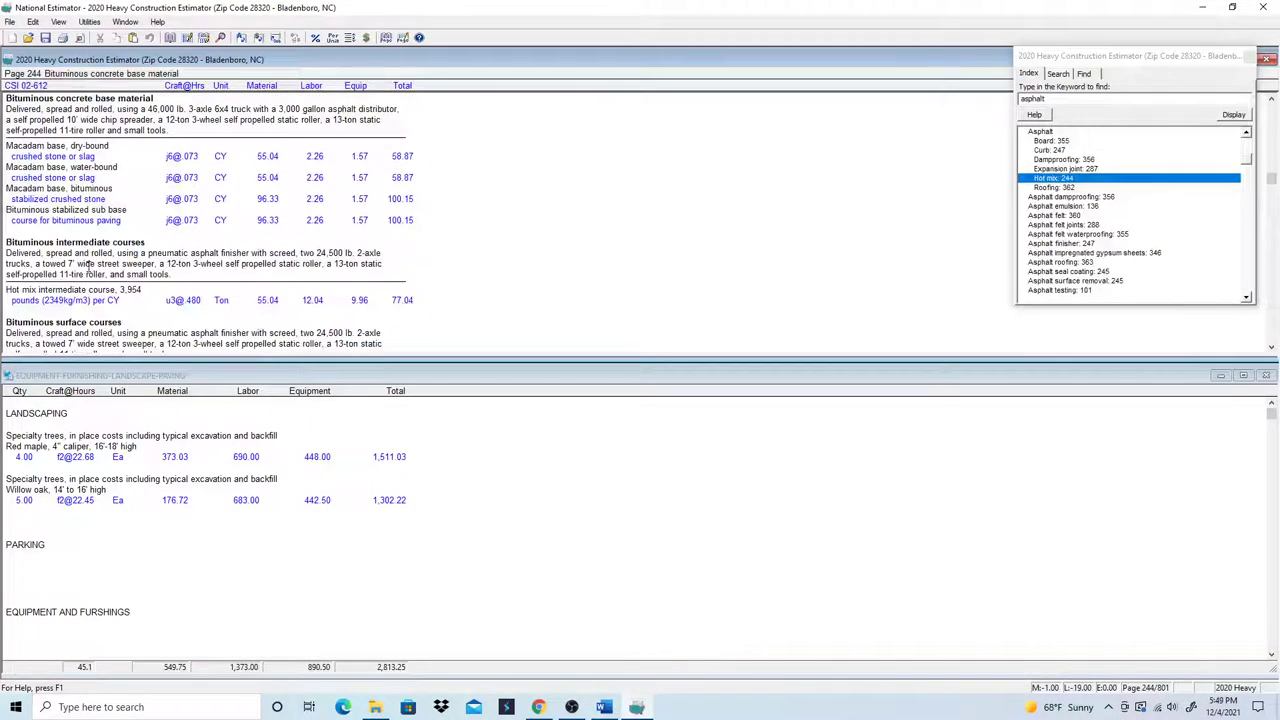
pyautogui.scroll(-6, 88, 265)
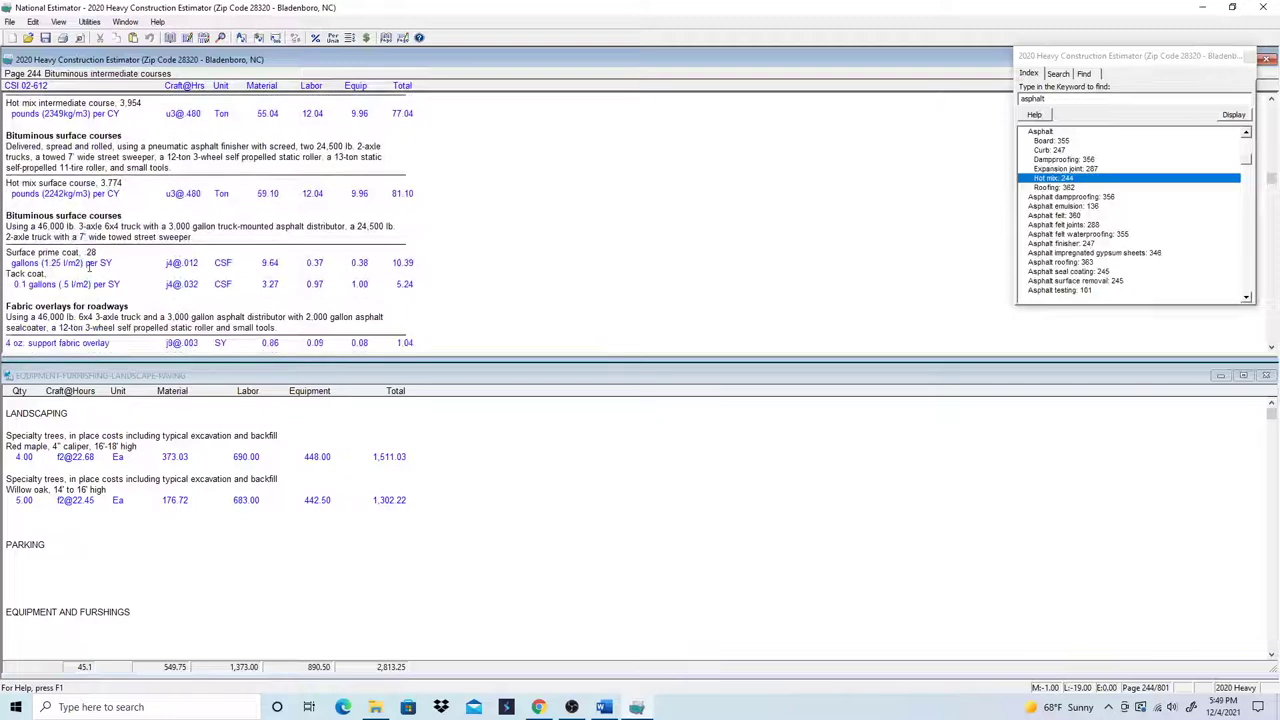
pyautogui.scroll(-4, 88, 265)
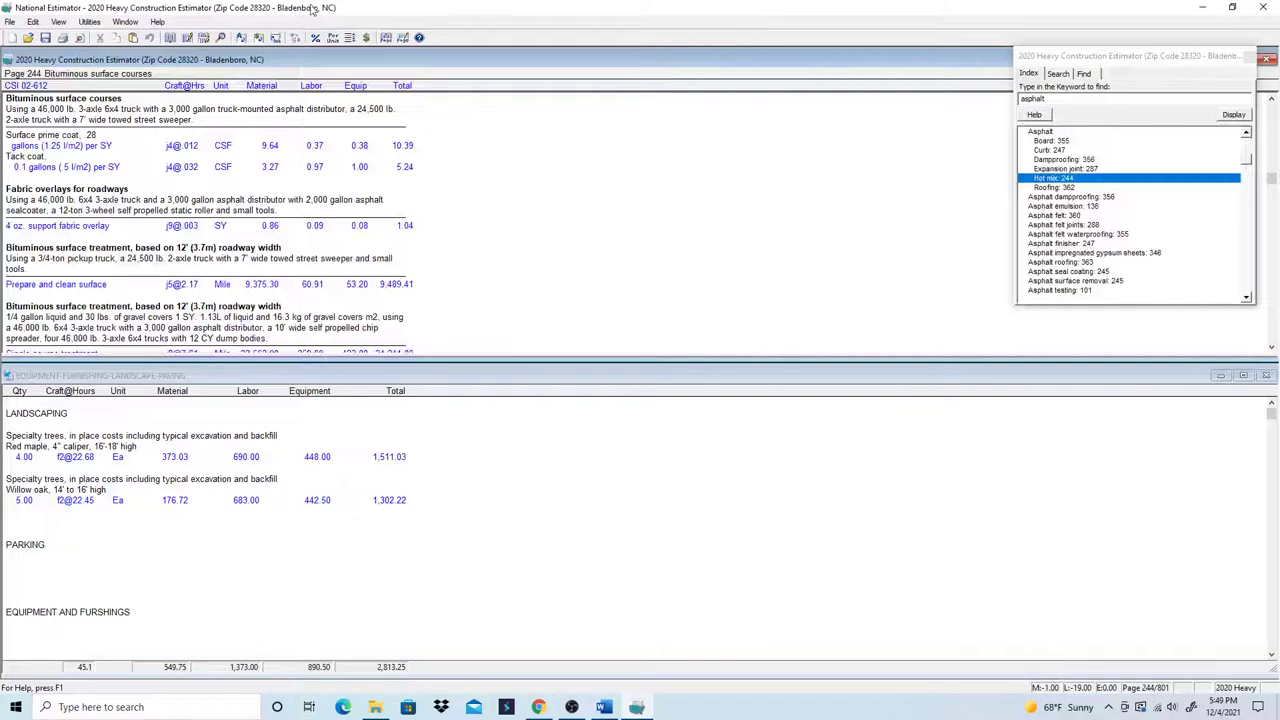
# - Close the keyword index and the 2020 Heavy costbook, and open the 2020 Construction costbook instead
pyautogui.click(1264, 61)
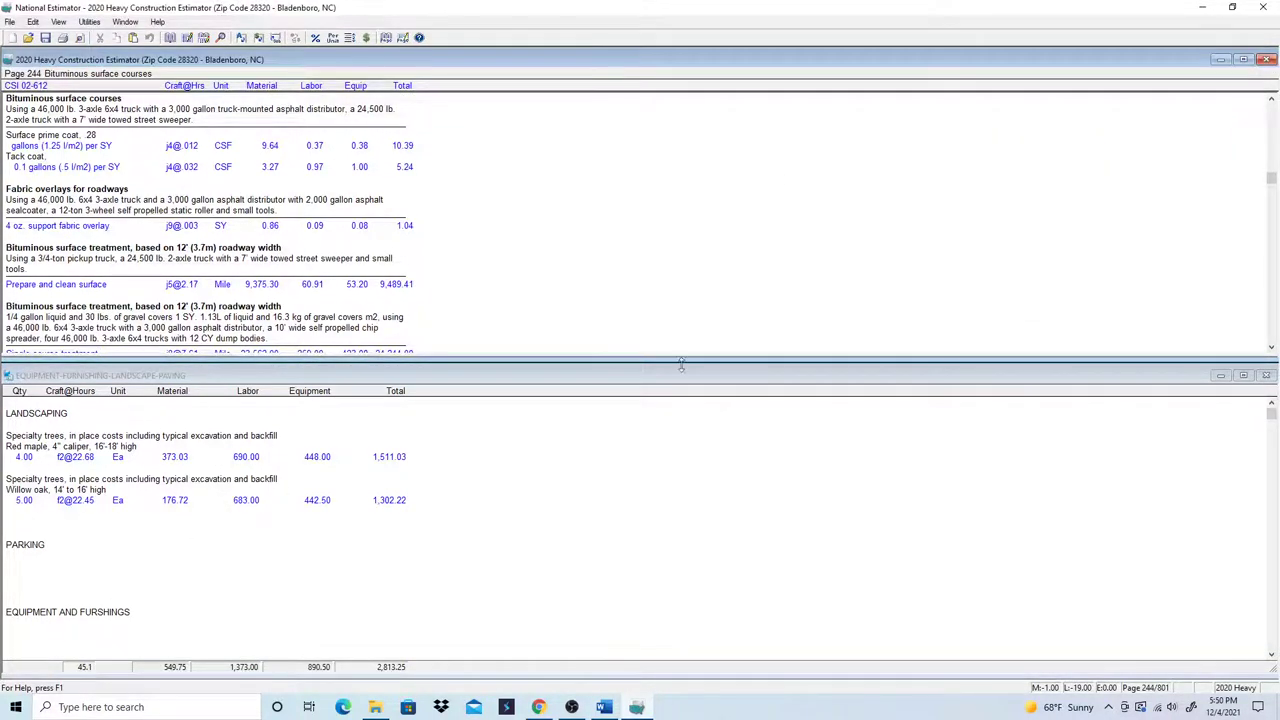
pyautogui.click(1264, 61)
pyautogui.click(9, 21)
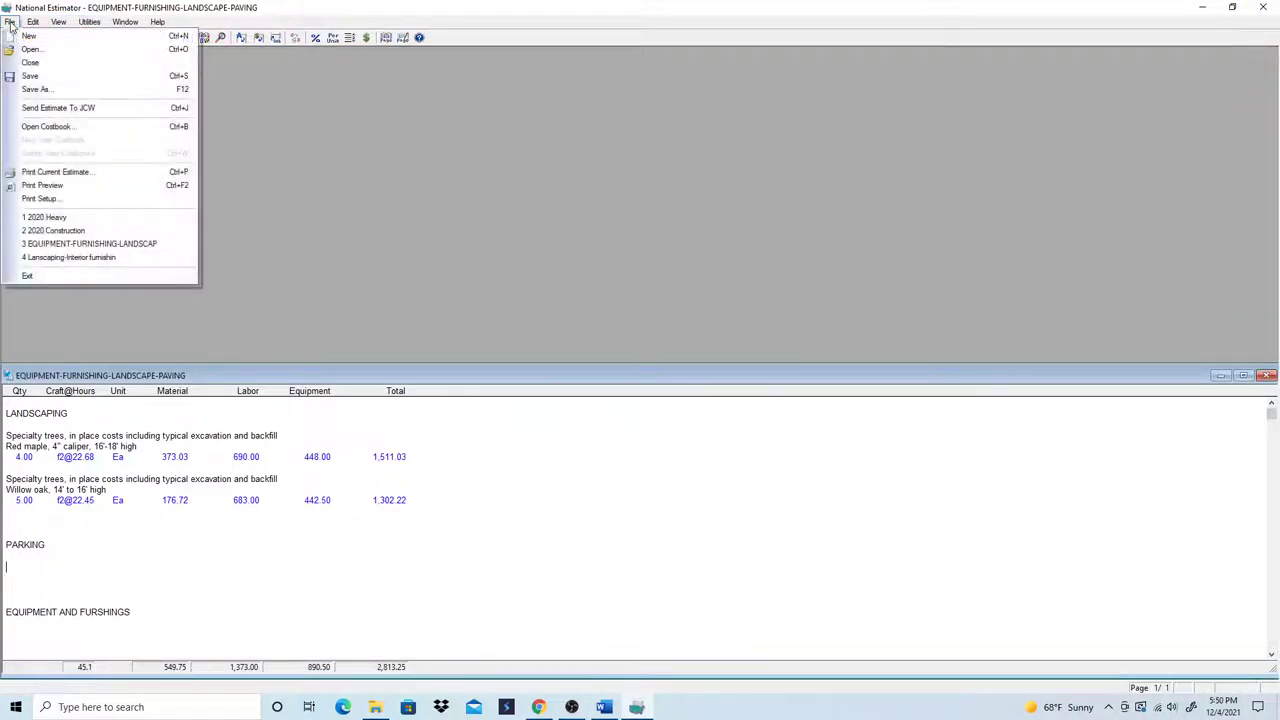
pyautogui.click(46, 126)
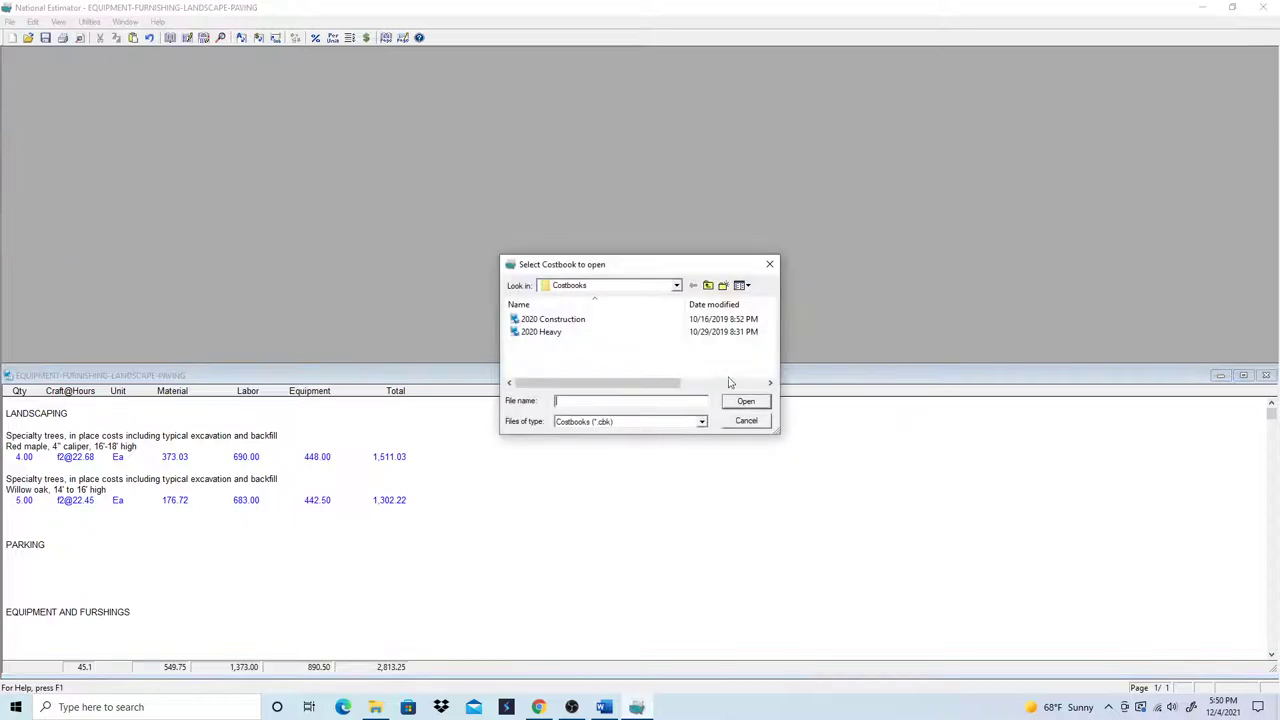
pyautogui.click(551, 319)
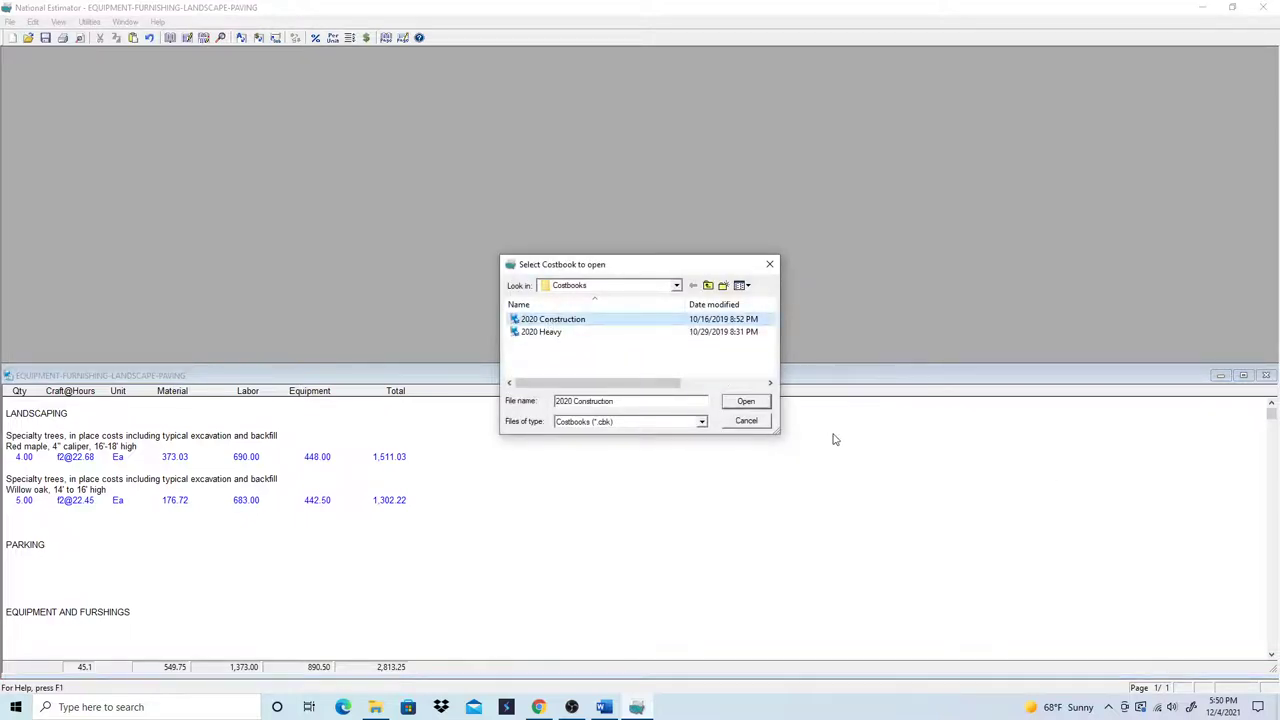
pyautogui.click(758, 400)
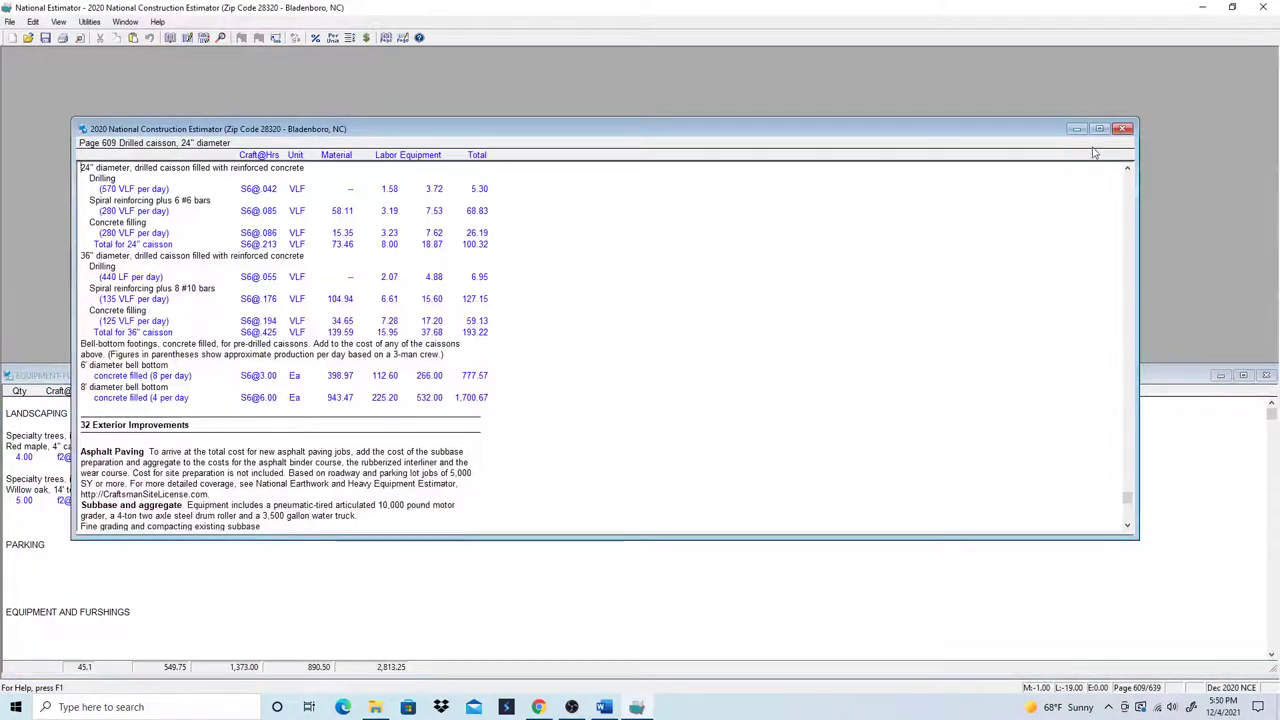
# - Arrange the costbook and estimate in a split view and display the costbook's asphalt parking lot section from the keyword index
pyautogui.click(1099, 130)
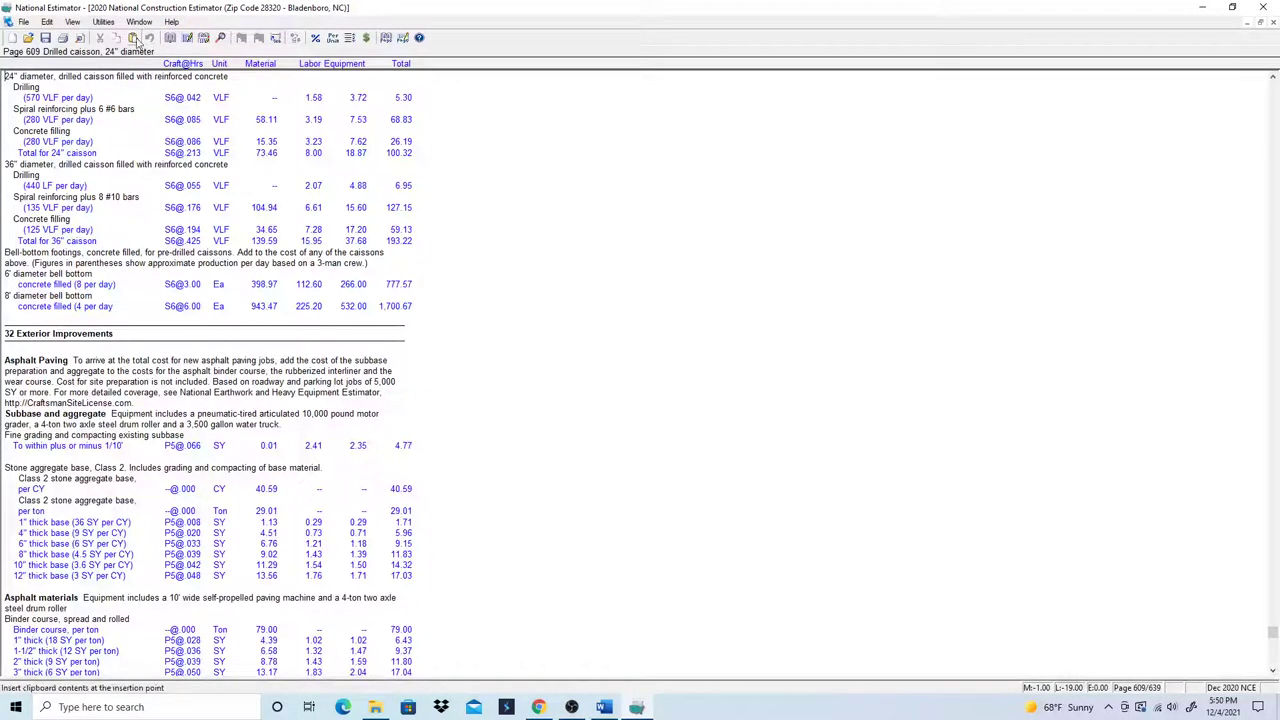
pyautogui.click(203, 38)
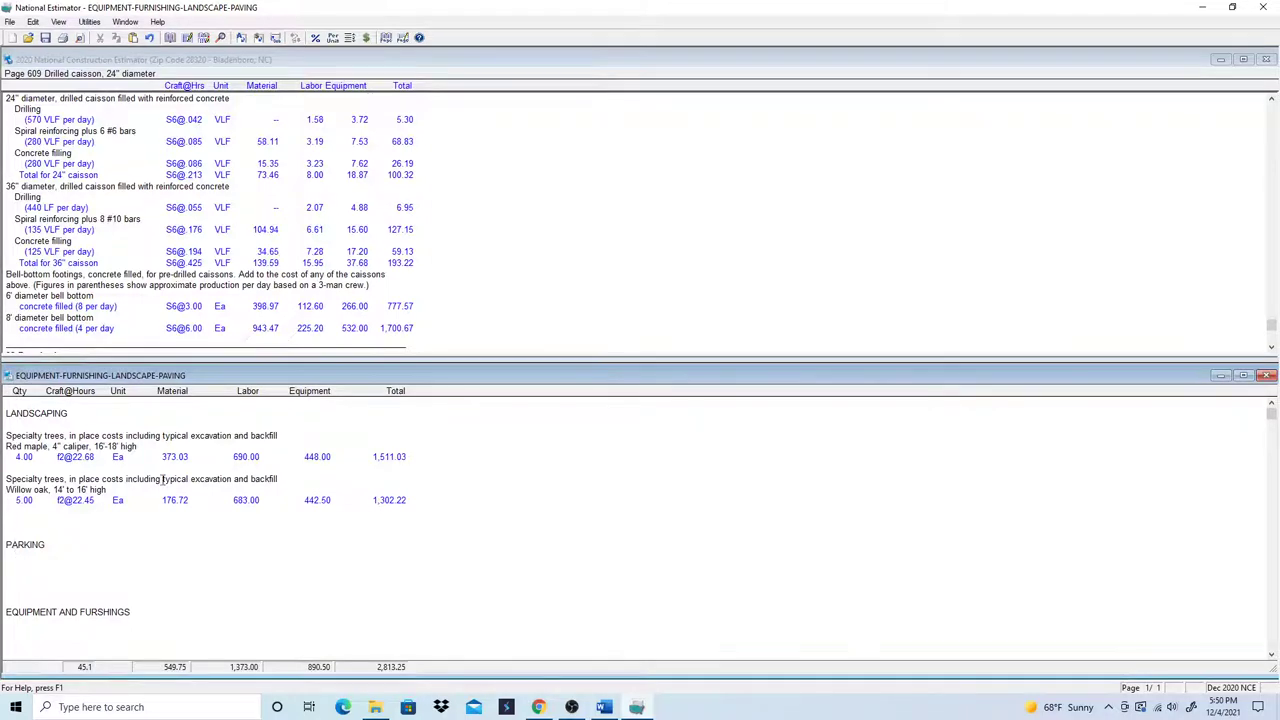
pyautogui.click(221, 37)
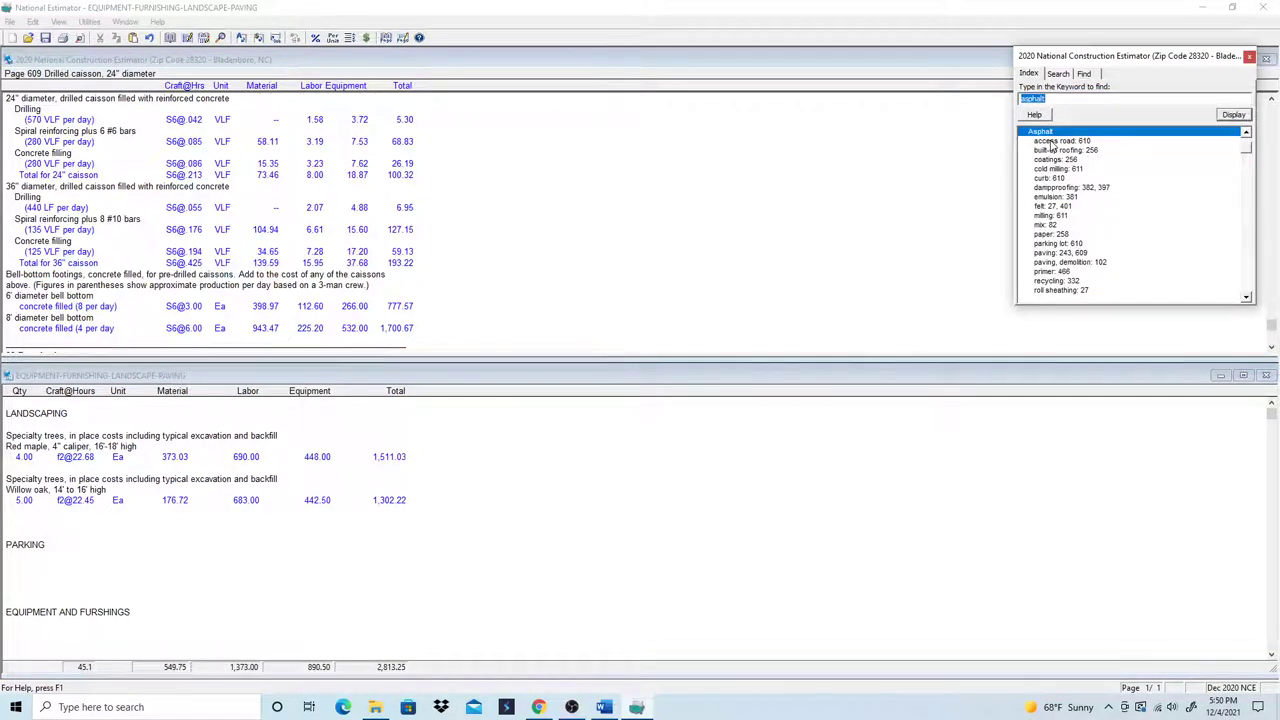
pyautogui.doubleClick(1048, 245)
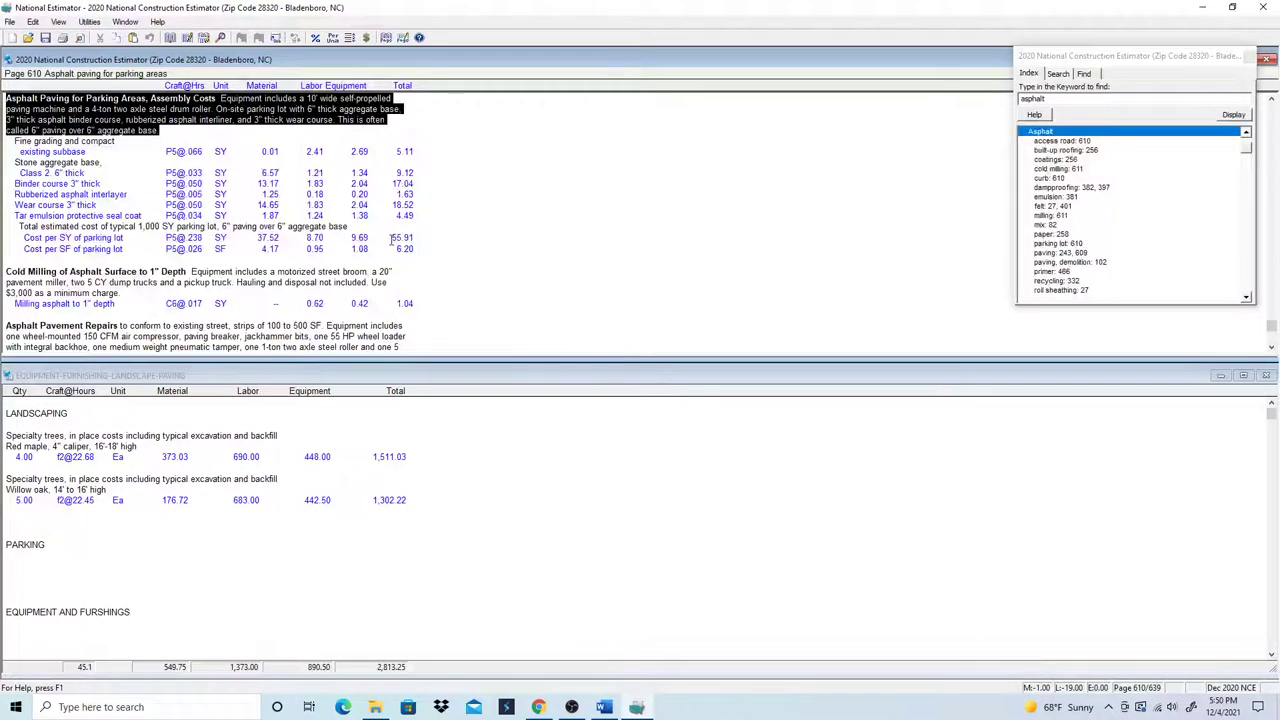
pyautogui.moveTo(392, 238); pyautogui.dragTo(8, 184)
pyautogui.click(515, 259)
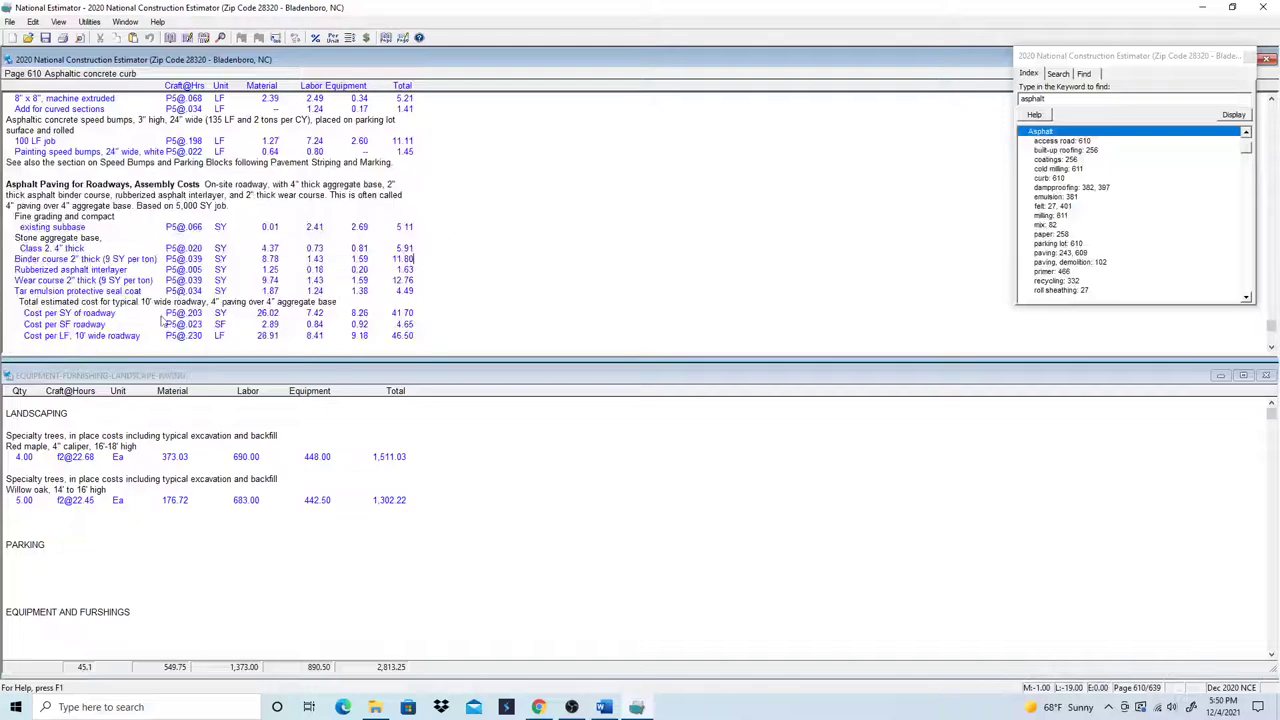
pyautogui.scroll(-3, 177, 186)
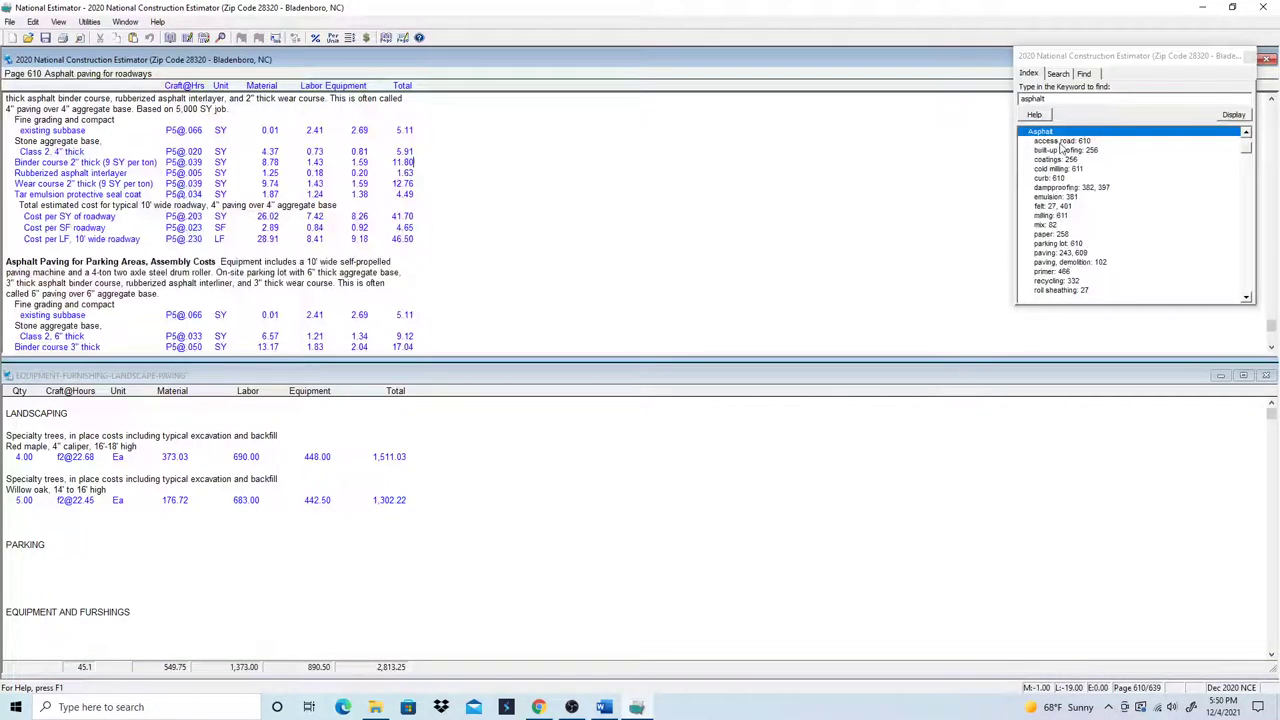
pyautogui.doubleClick(1052, 244)
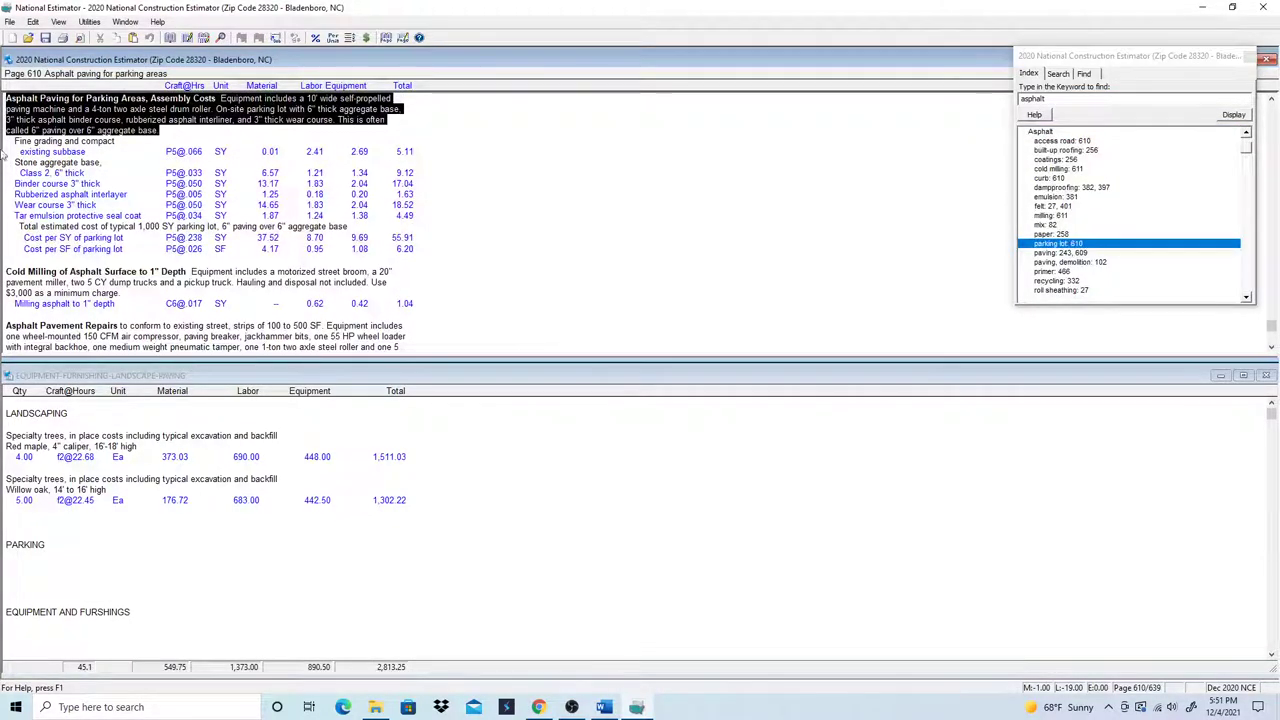
# - Copy the Asphalt Paving for Parking Areas assembly, from its heading through Cost per SY of parking lot, into the estimate under PARKING
pyautogui.click(6, 98)
pyautogui.moveTo(6, 98); pyautogui.dragTo(330, 243)
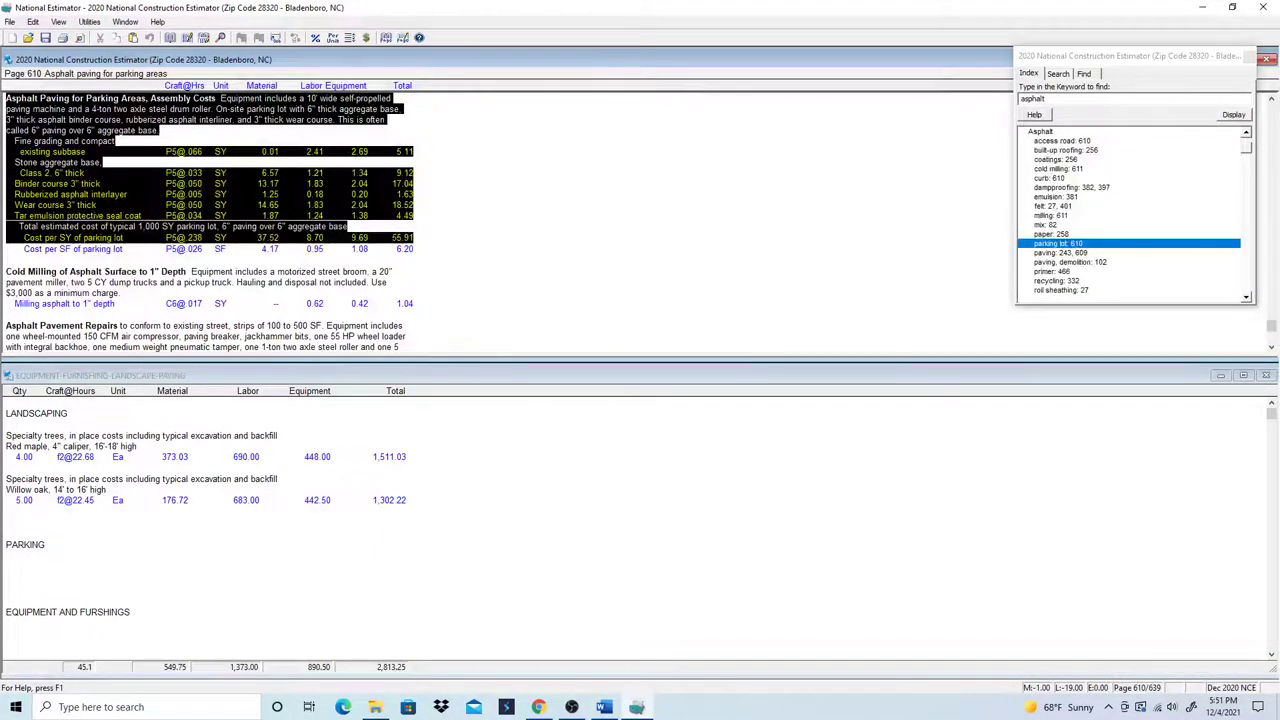
pyautogui.rightClick(96, 117)
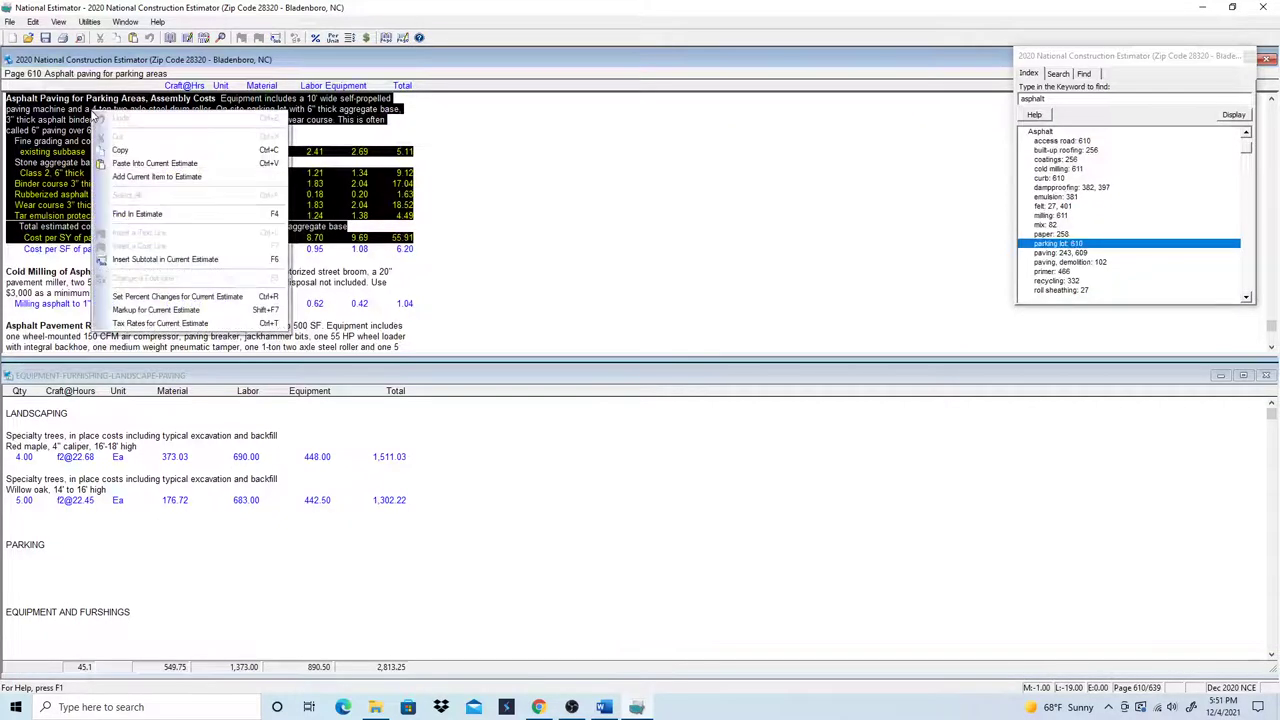
pyautogui.click(120, 150)
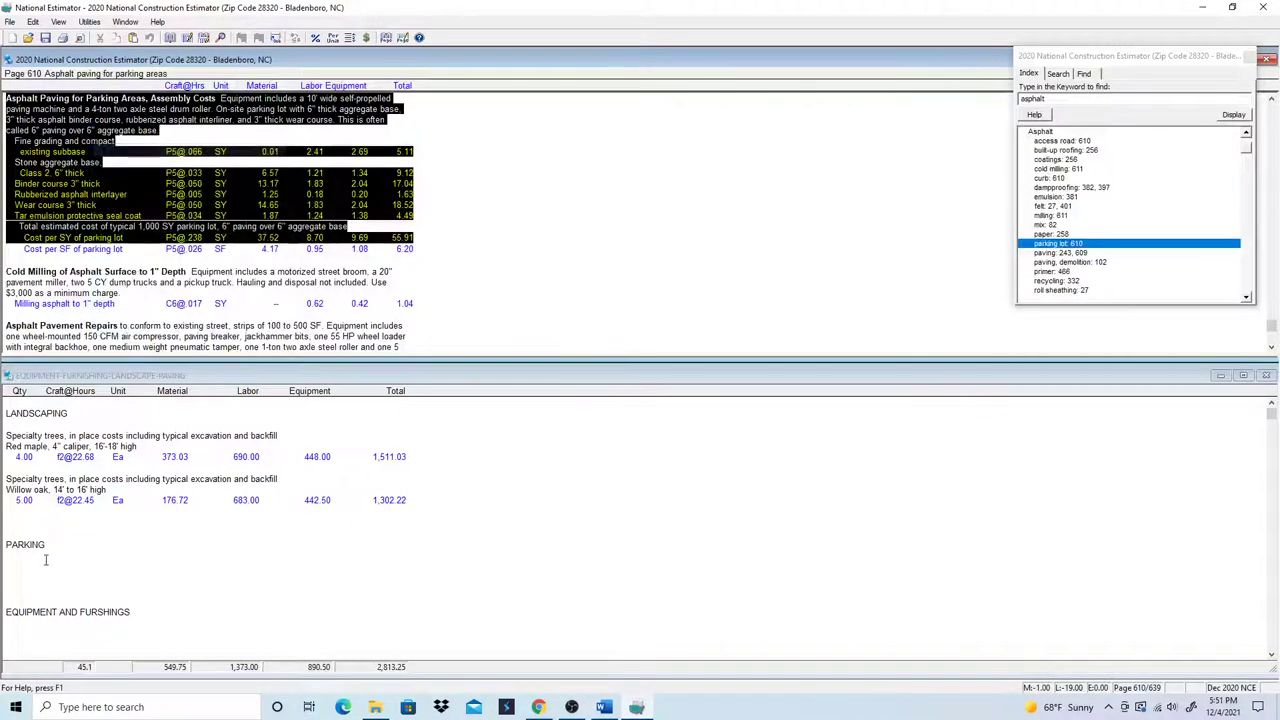
pyautogui.click(19, 567)
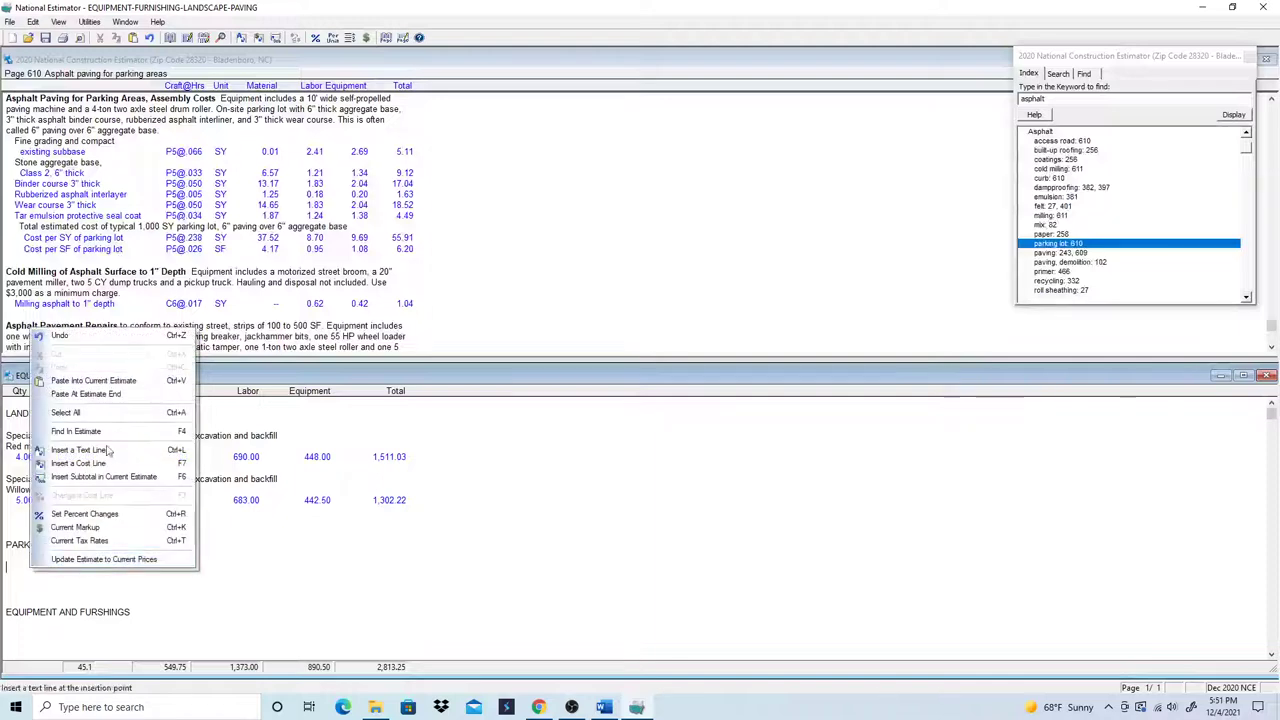
pyautogui.click(80, 381)
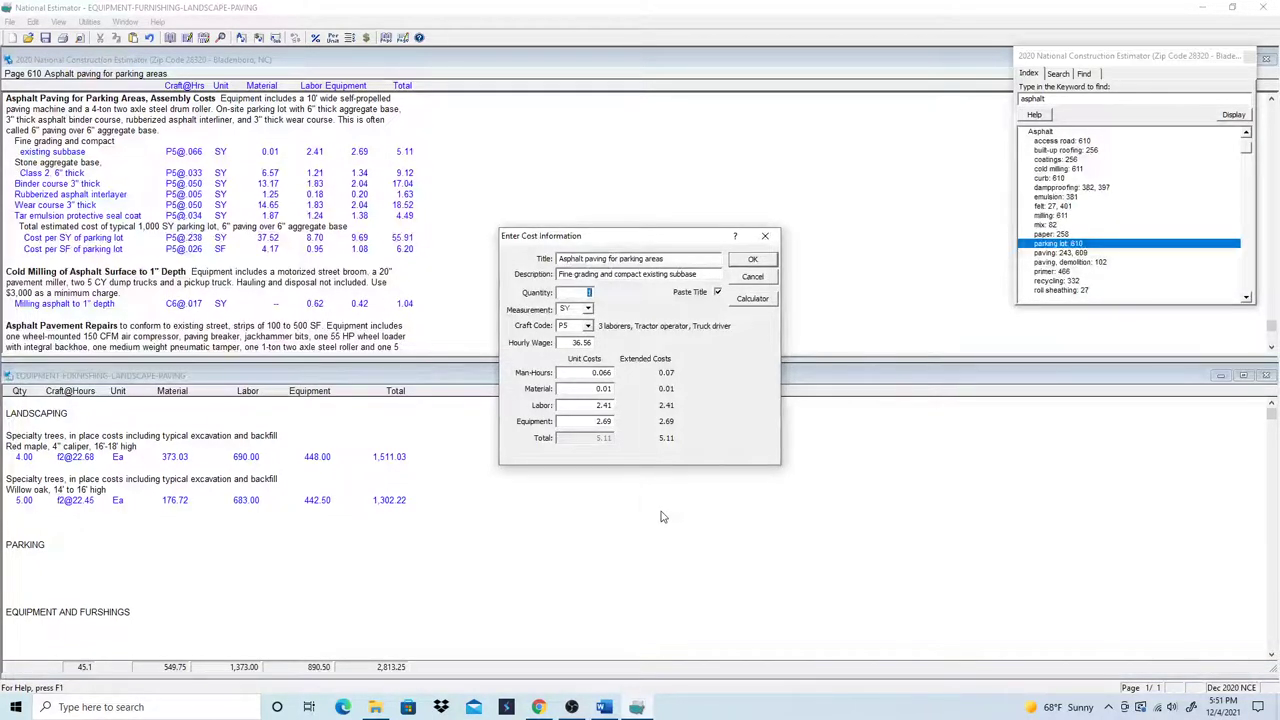
# - Enter a quantity of 1921 SY for the subbase fine grading, the Class 2 6" stone aggregate base and the 3" binder course
pyautogui.write('1521')
pyautogui.click(751, 260)
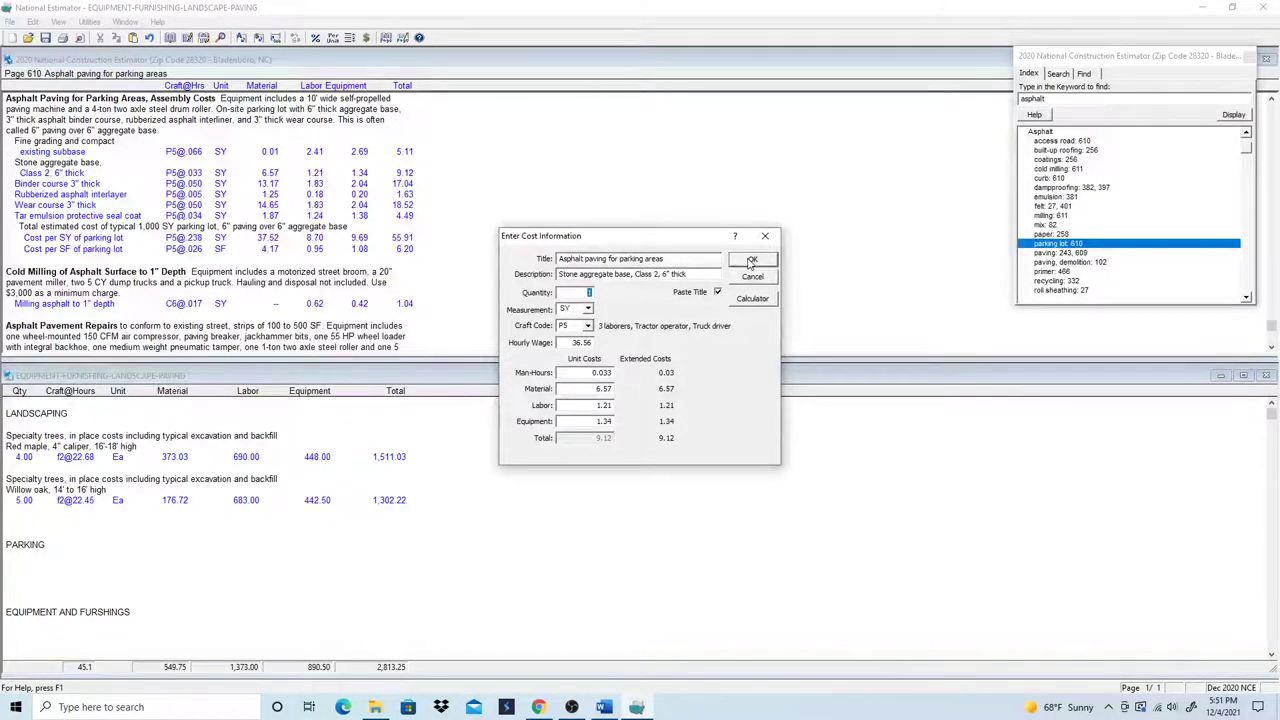
pyautogui.write('191')
pyautogui.click(751, 260)
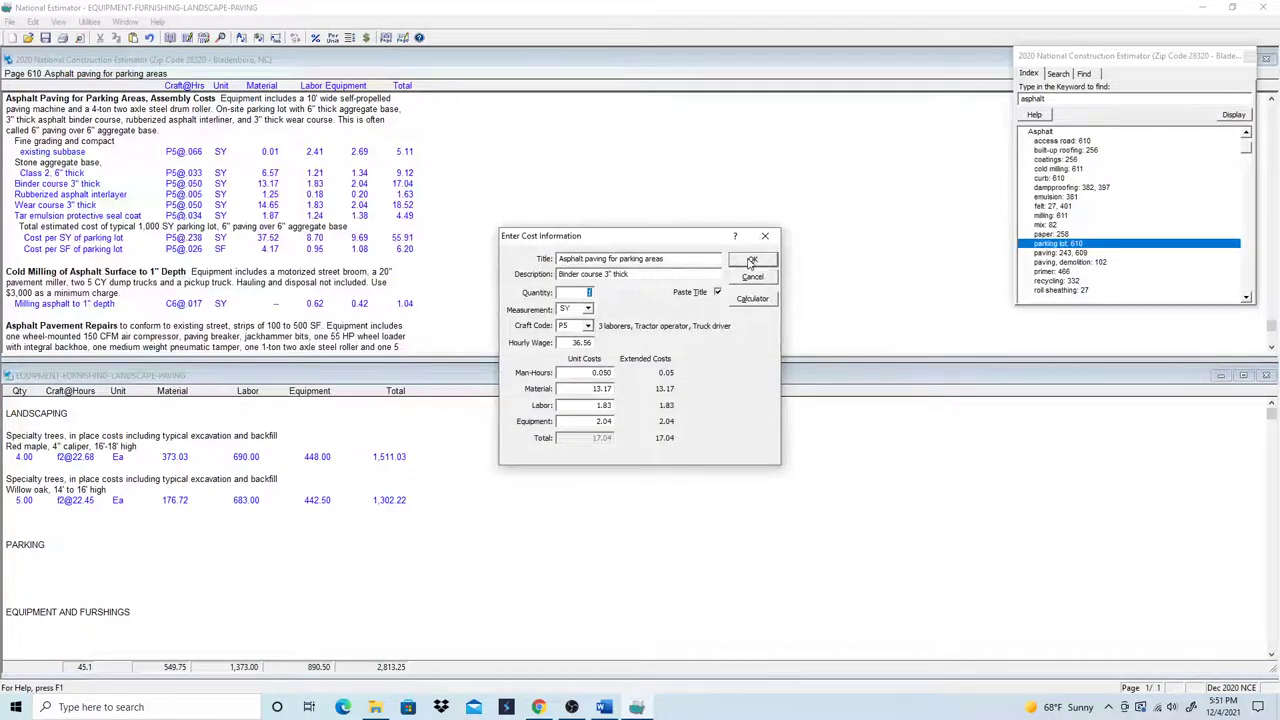
pyautogui.write('1')
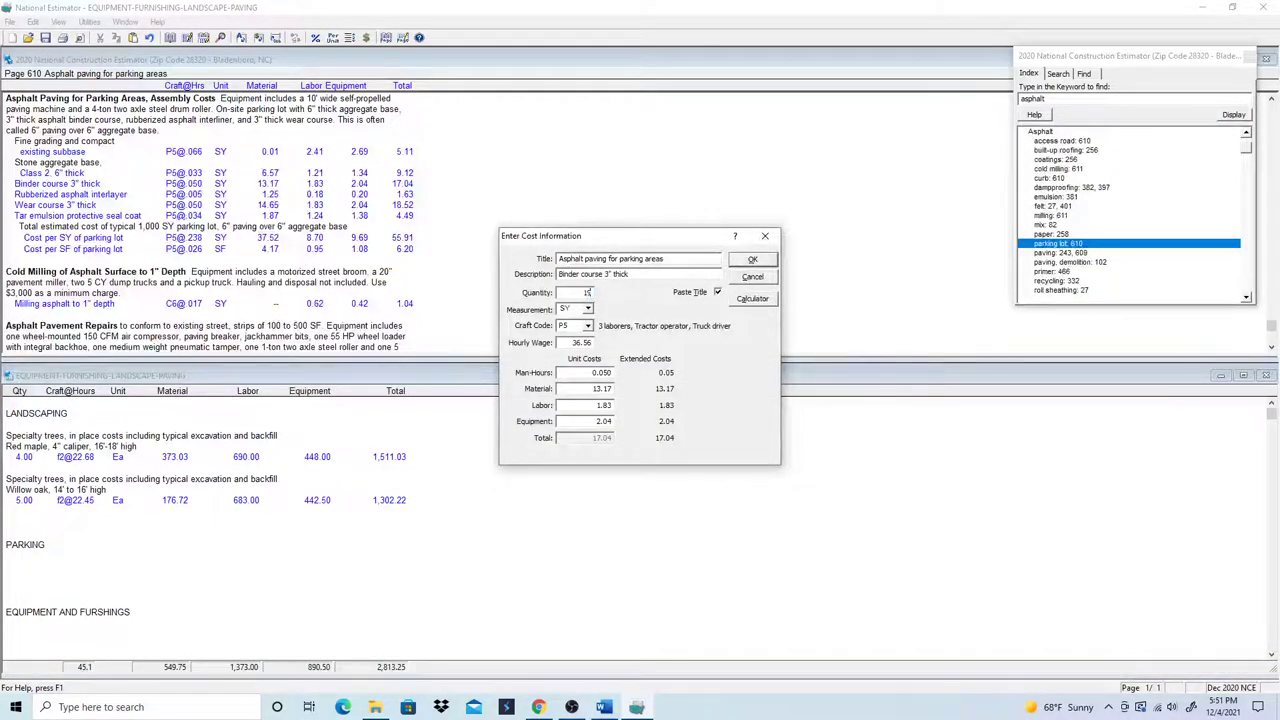
pyautogui.write('91')
pyautogui.click(751, 260)
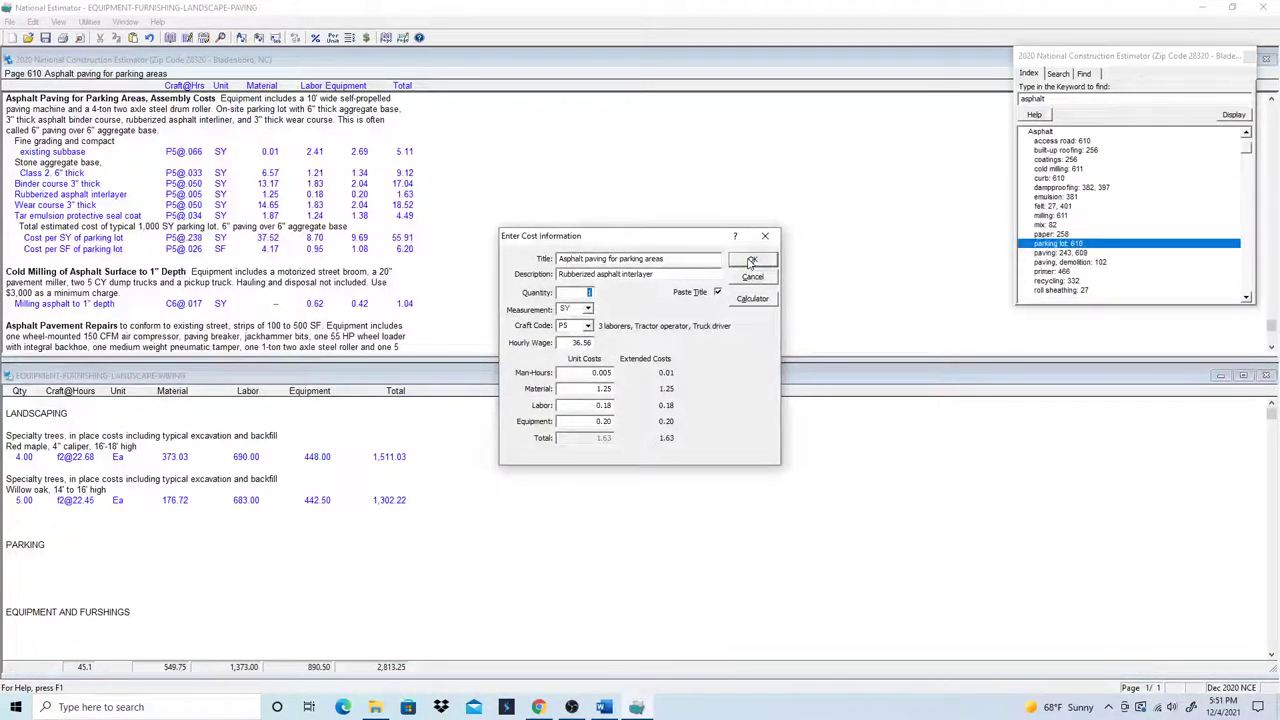
# - Enter a quantity of 1921 SY for the rubberized asphalt interlayer, 3" wear course, tar emulsion seal coat and Cost per SY of parking lot
pyautogui.click(751, 260)
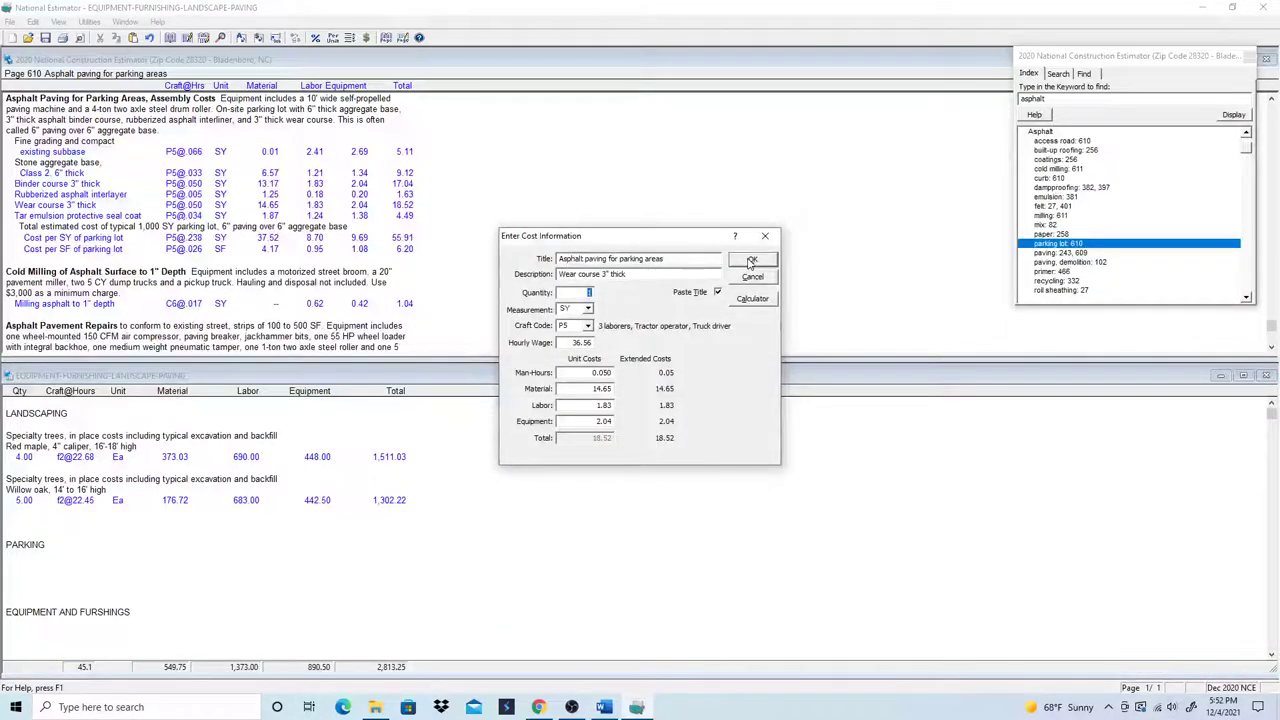
pyautogui.click(752, 261)
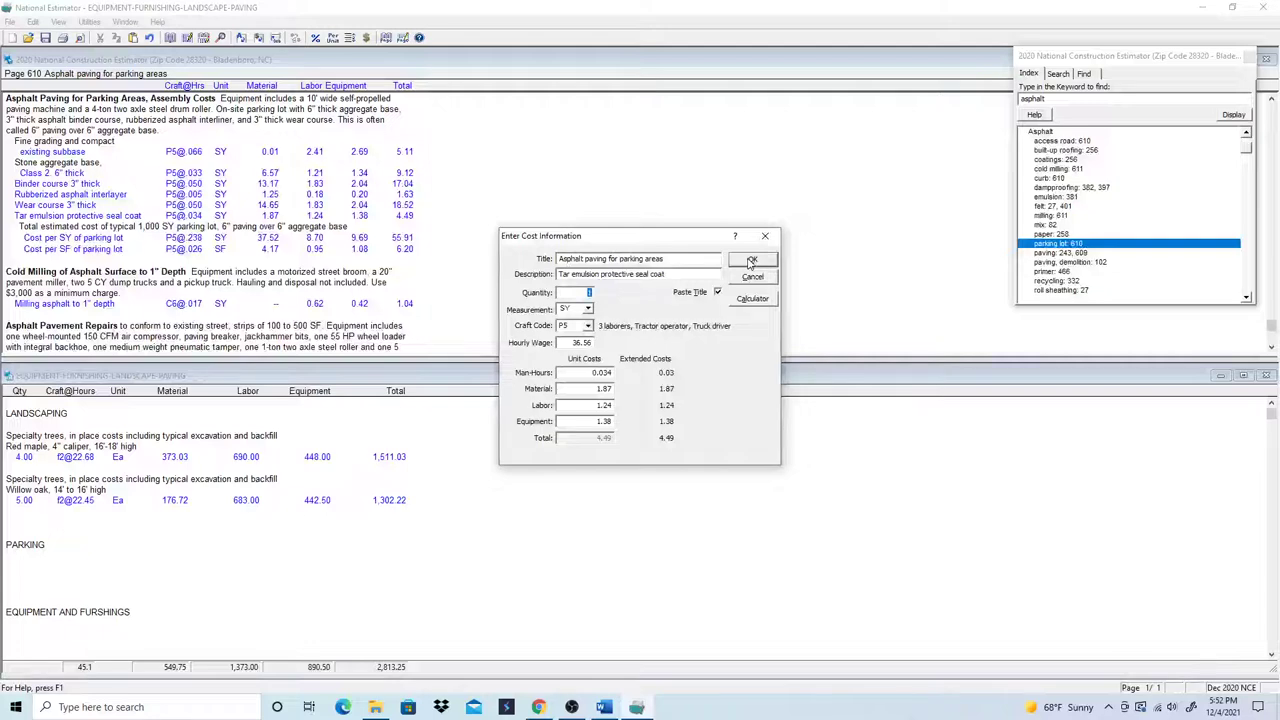
pyautogui.click(751, 262)
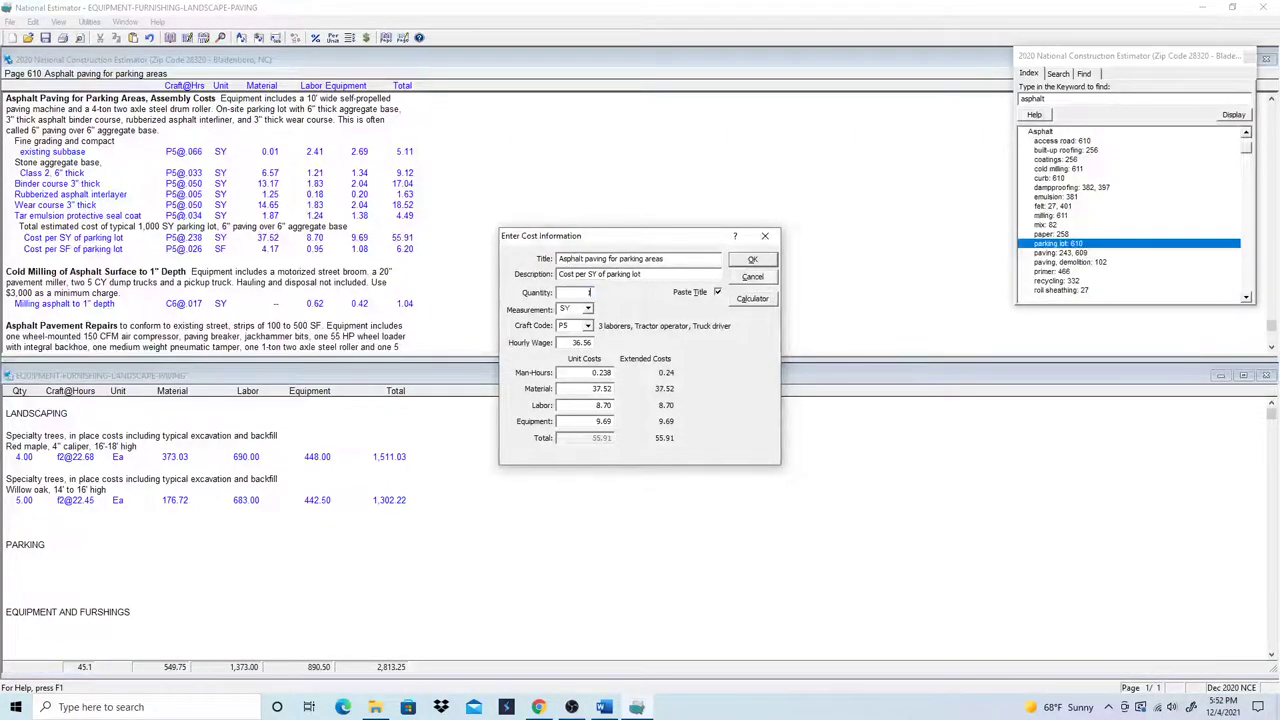
pyautogui.click(750, 262)
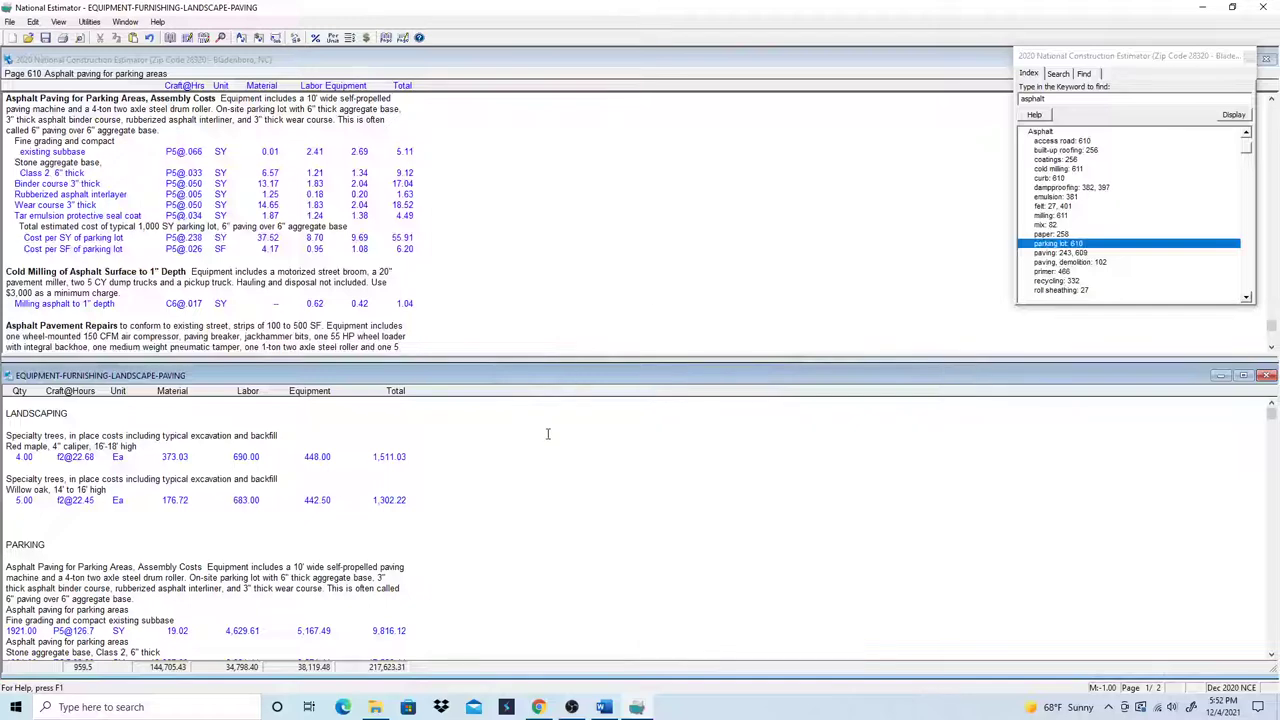
pyautogui.scroll(-1, 553, 480)
pyautogui.scroll(-1, 421, 590)
pyautogui.scroll(-2, 421, 590)
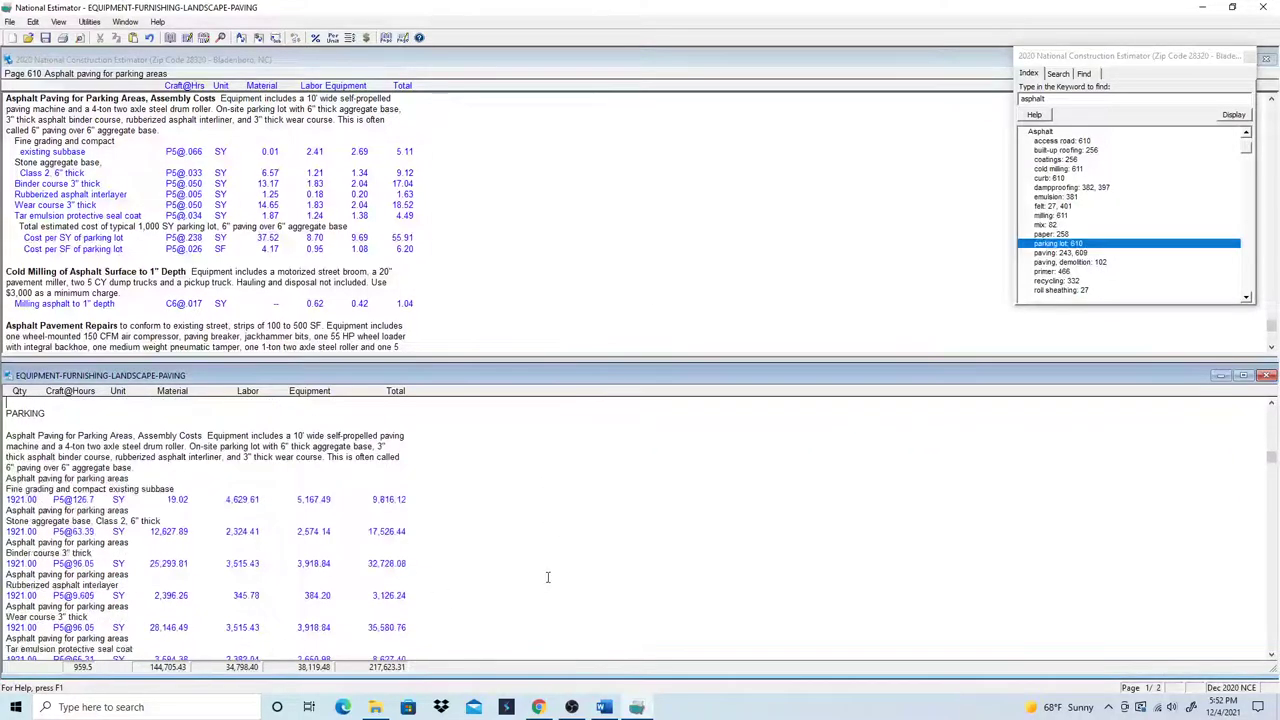
# - Delete the individual paving components under PARKING, from fine grading through the total estimated cost line, leaving the Cost per SY of parking lot item
pyautogui.scroll(-1, 390, 543)
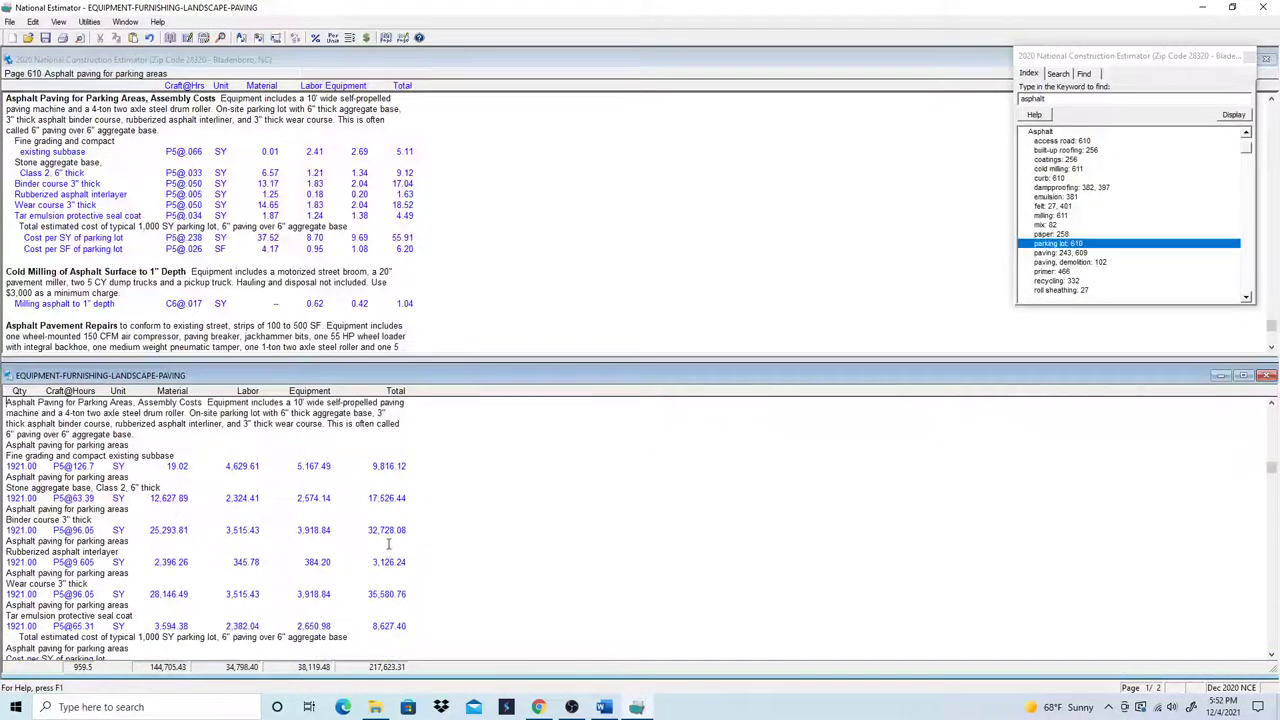
pyautogui.scroll(-2, 156, 599)
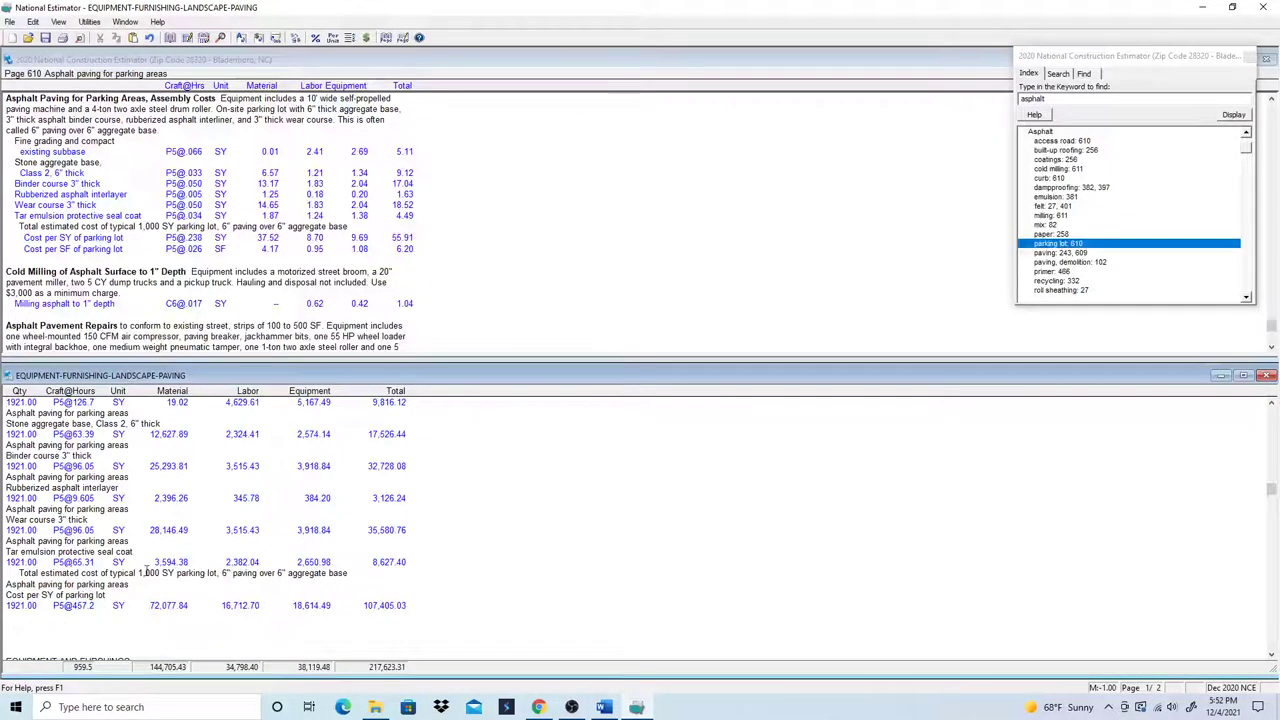
pyautogui.click(419, 562)
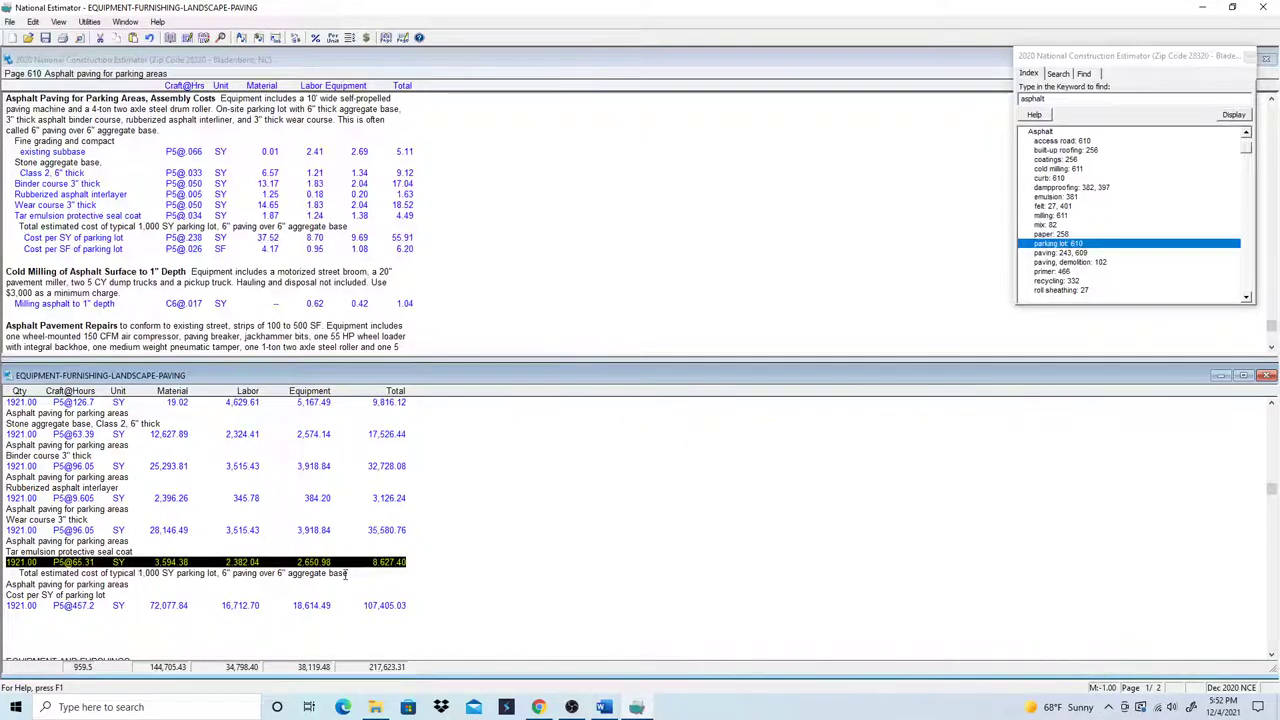
pyautogui.moveTo(345, 573); pyautogui.dragTo(120, 412)
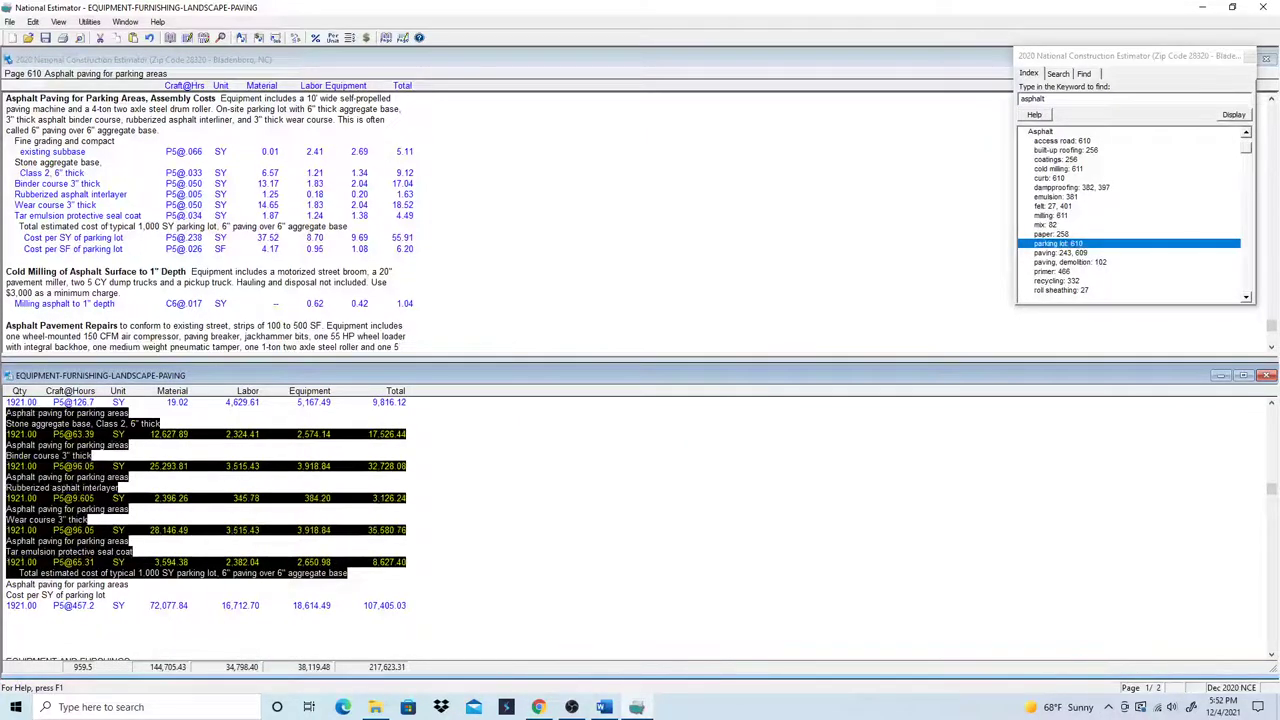
pyautogui.scroll(2, 106, 464)
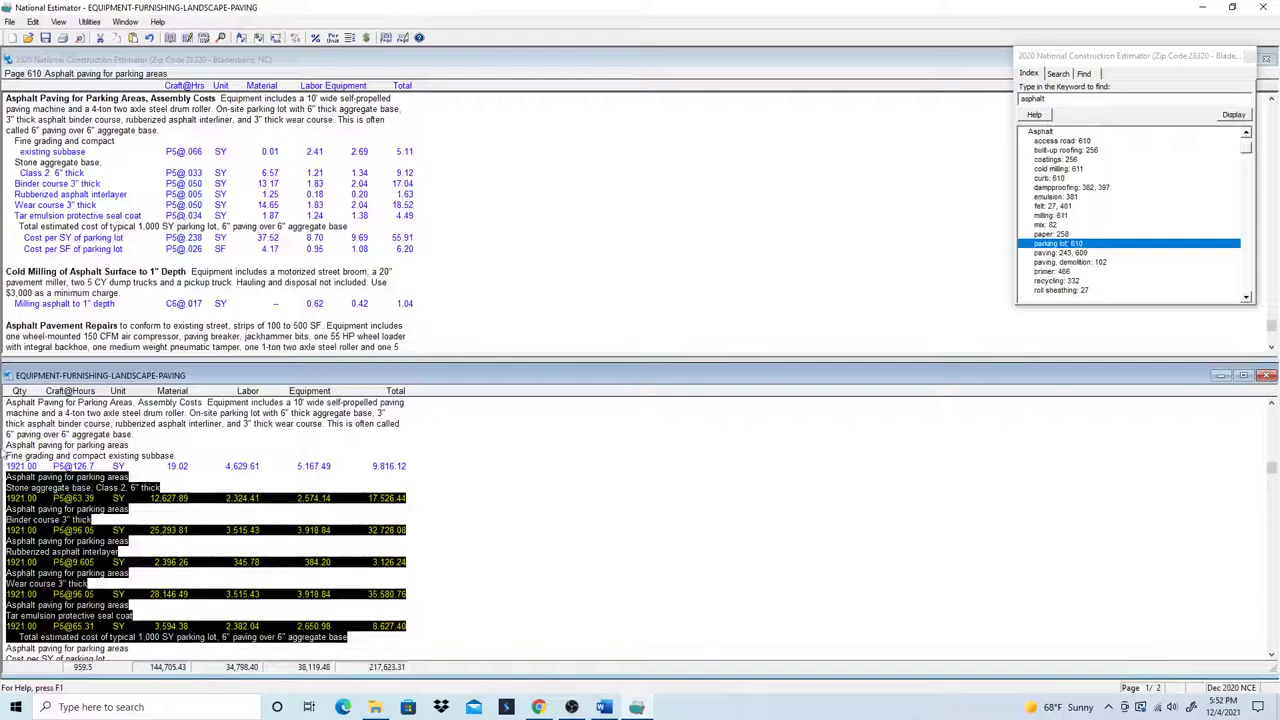
pyautogui.moveTo(6, 456); pyautogui.dragTo(432, 633)
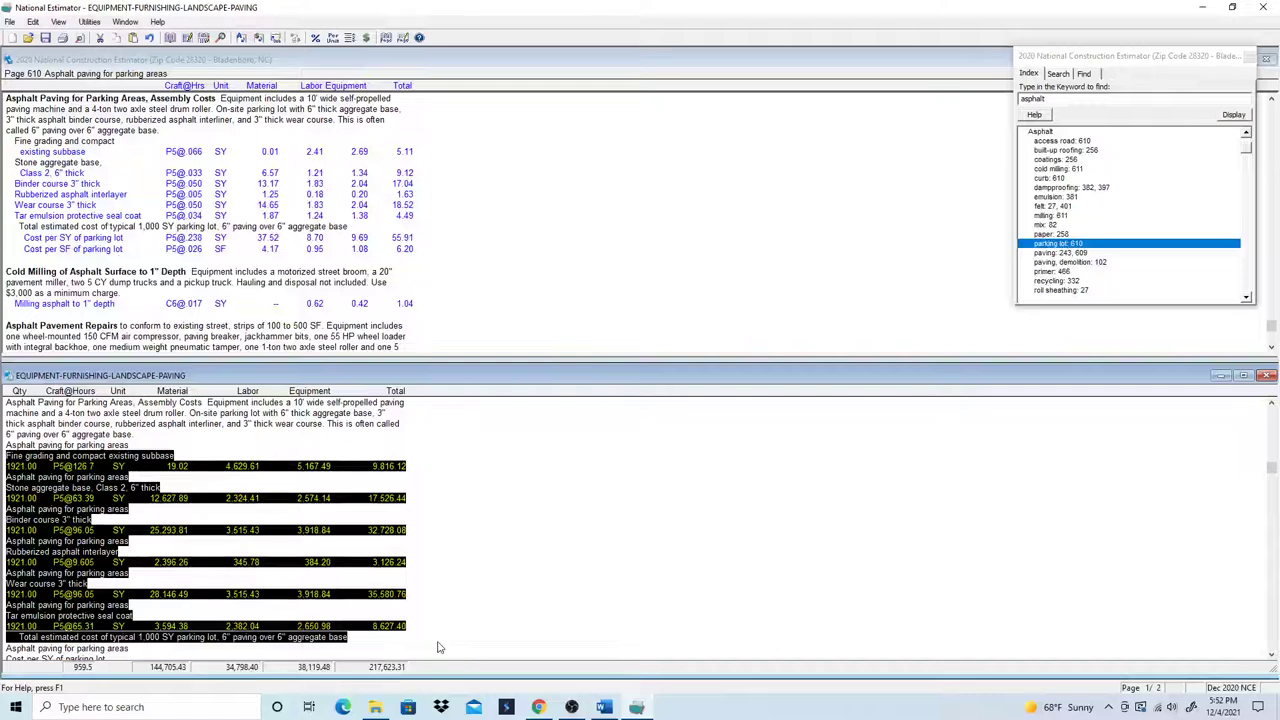
pyautogui.press('Delete')
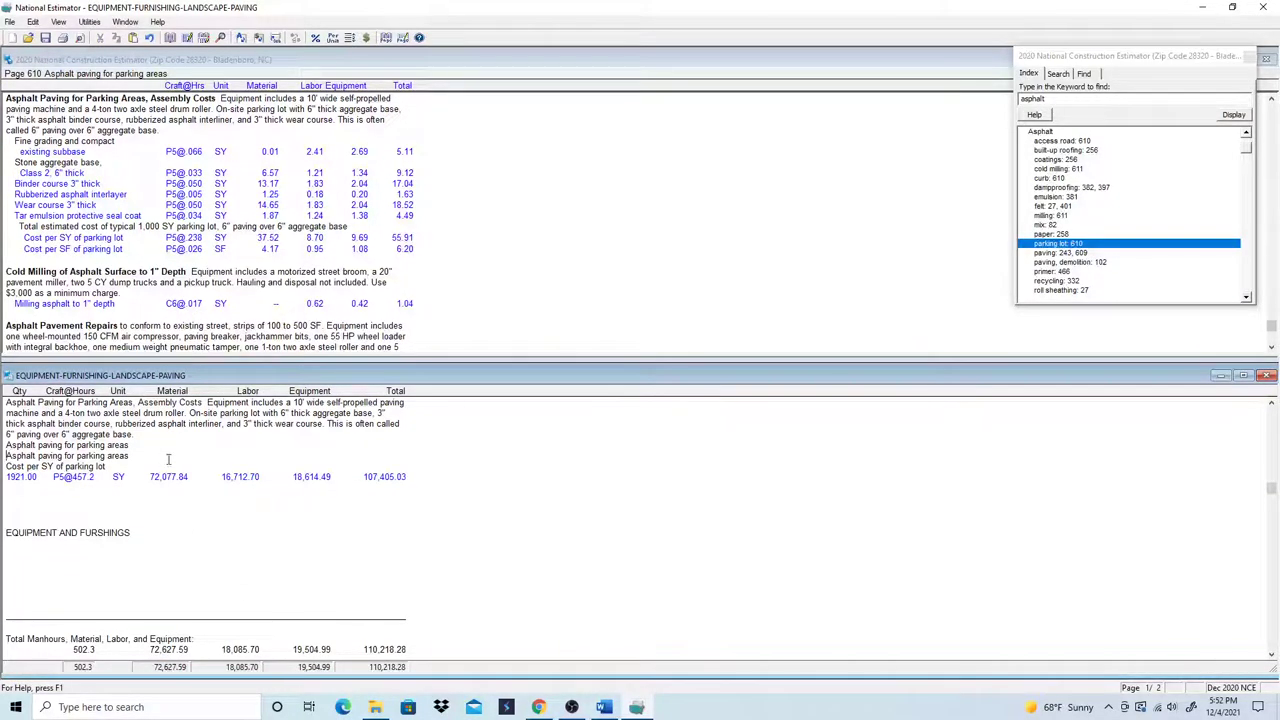
# - Delete the assembly description and duplicate paving heading above the Cost per SY of parking lot item, and remove one blank line below that item
pyautogui.hotkey('ctrl', 'z')
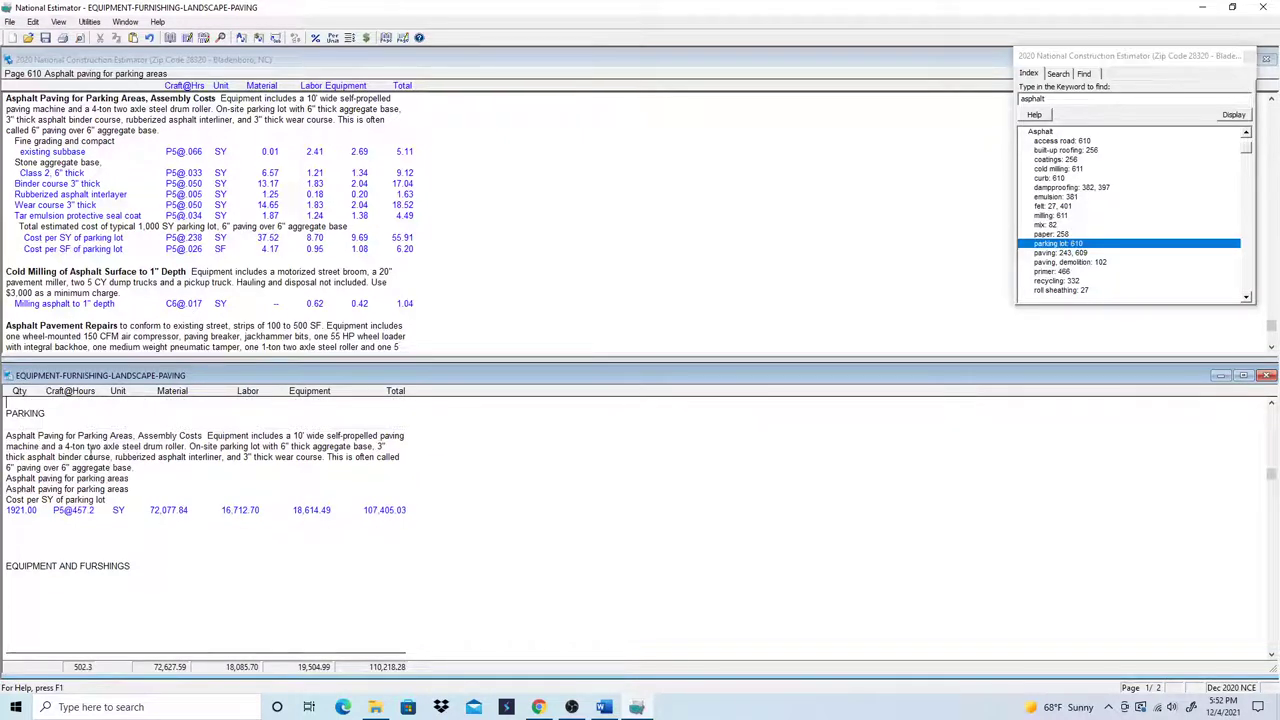
pyautogui.moveTo(5, 437); pyautogui.dragTo(163, 476)
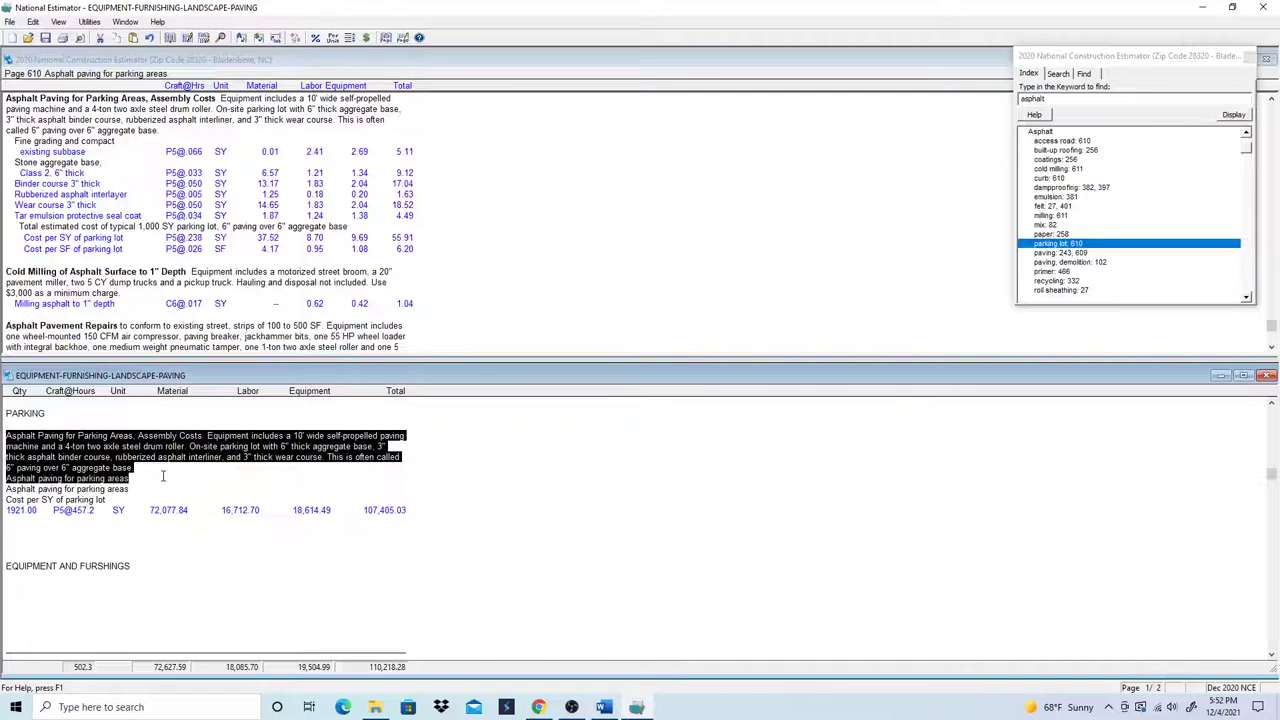
pyautogui.press('Delete')
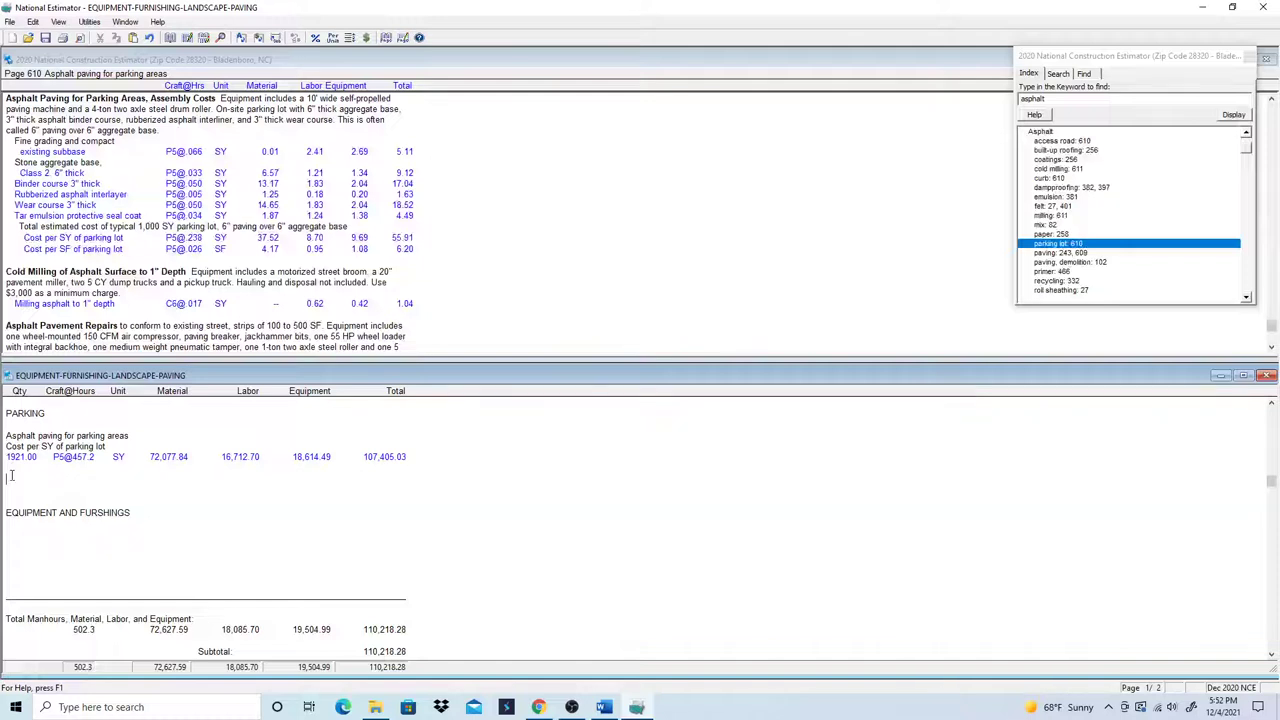
pyautogui.press('BackSpace')
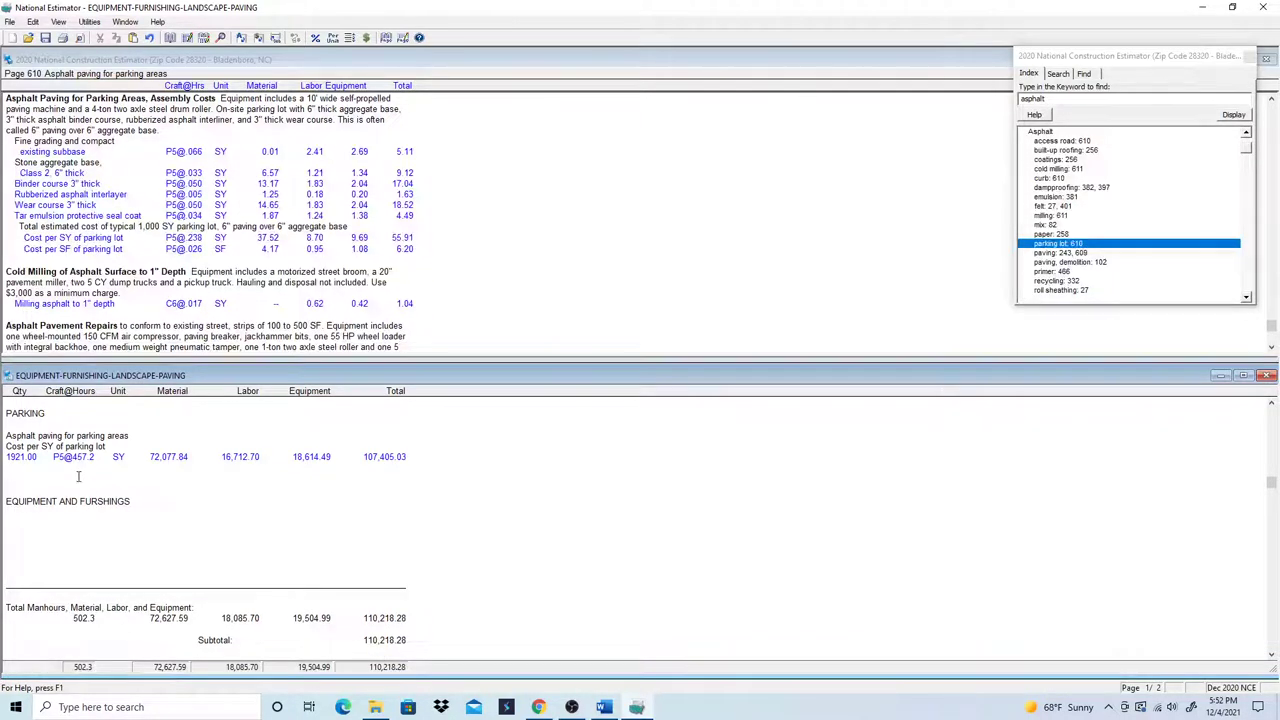
# - Switch to Chrome and search the web in a new tab for "current prices per sy to install asphalt parking"
pyautogui.click(1199, 8)
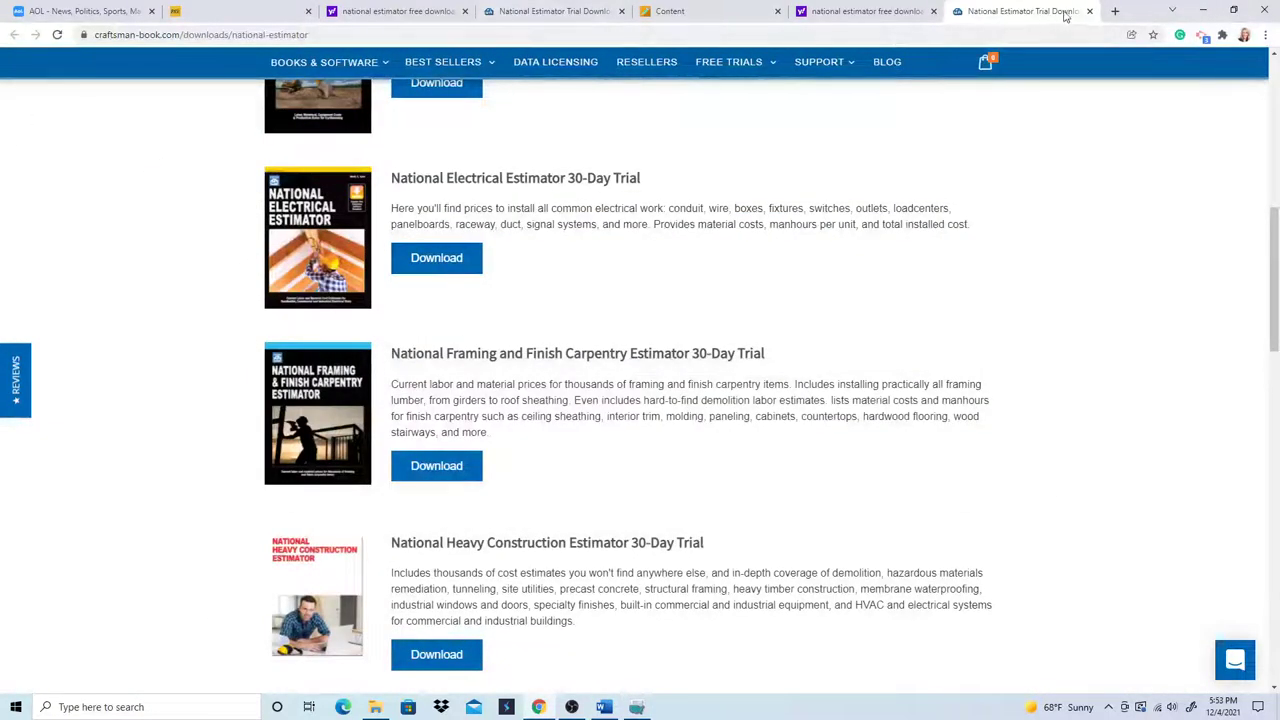
pyautogui.click(1115, 11)
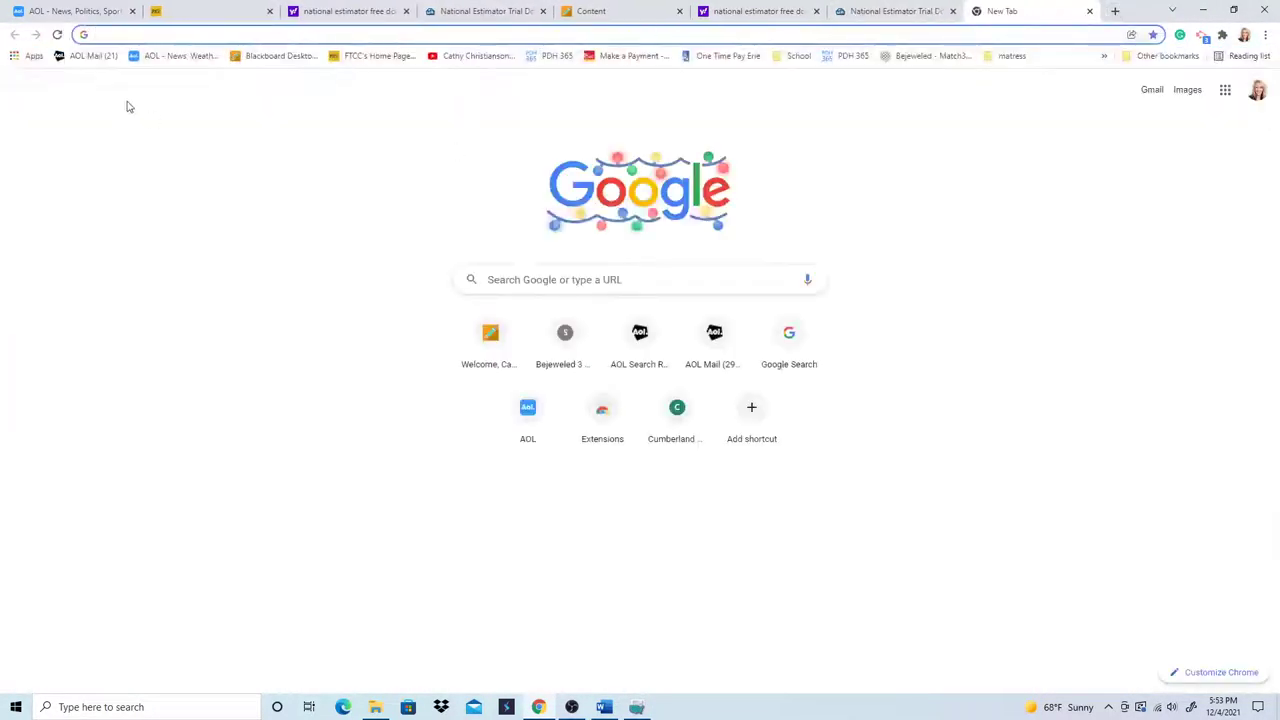
pyautogui.click(551, 280)
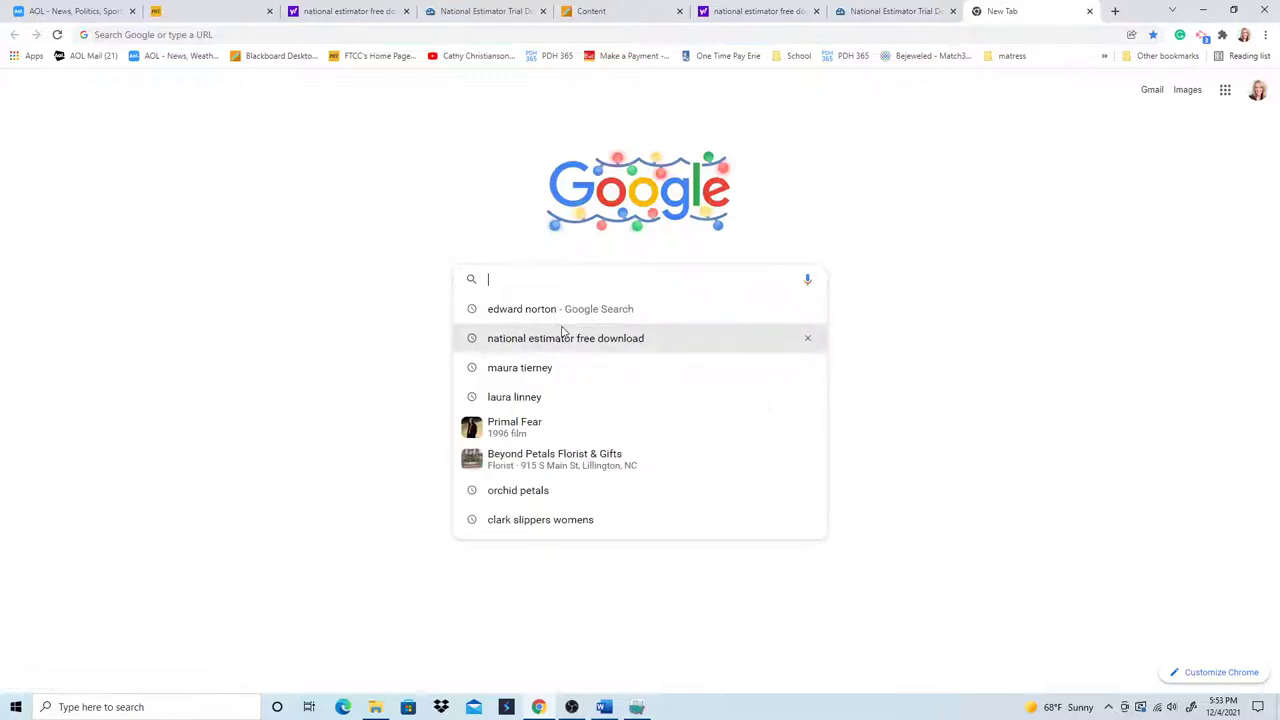
pyautogui.write('curre')
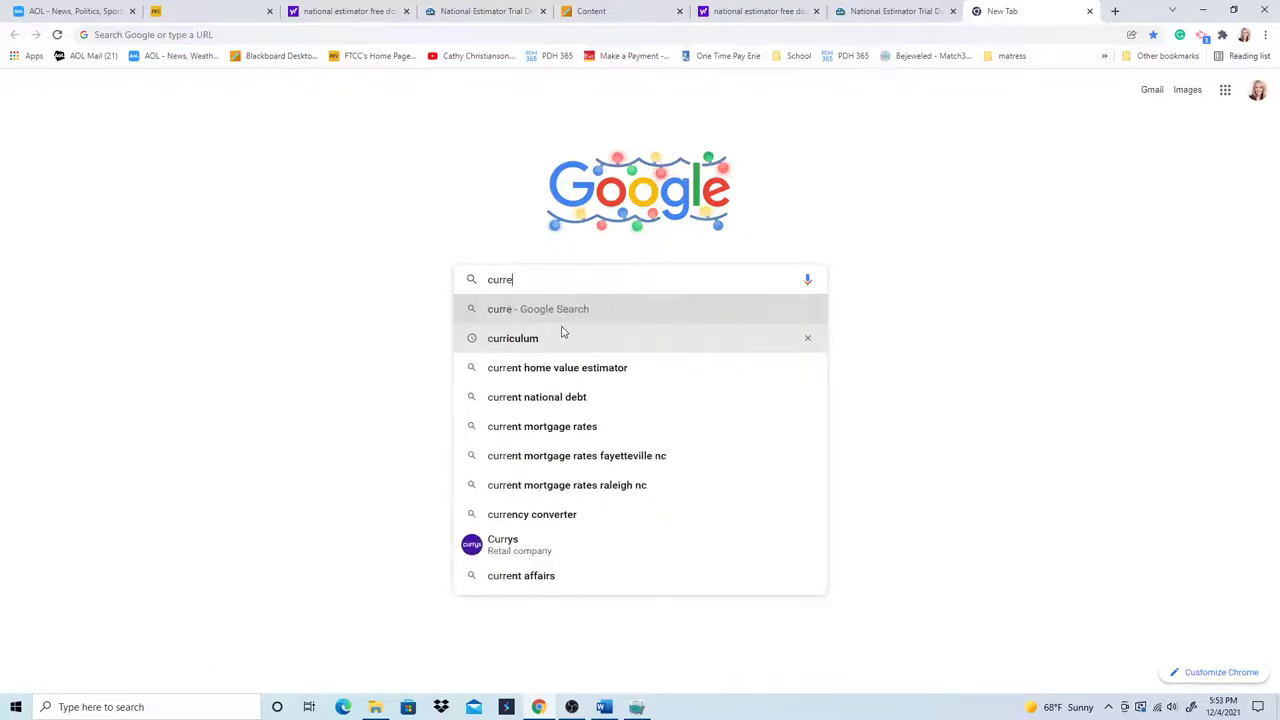
pyautogui.write('nt prices')
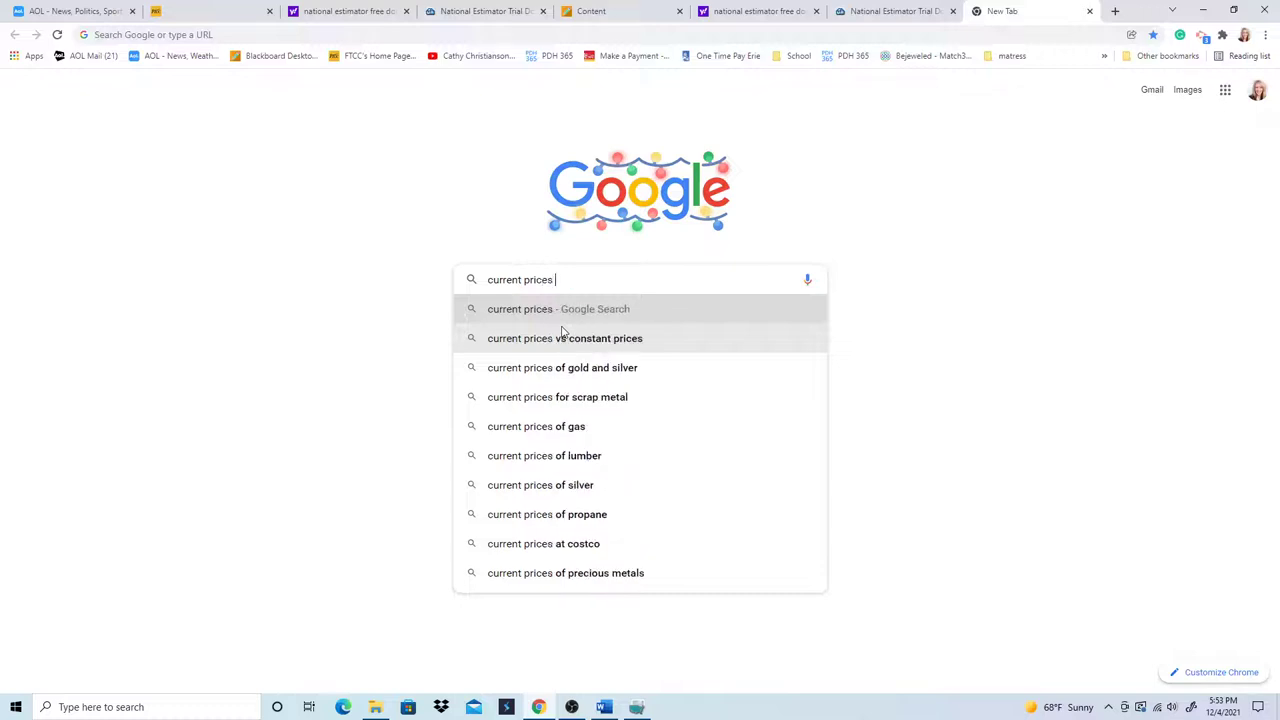
pyautogui.write(' p')
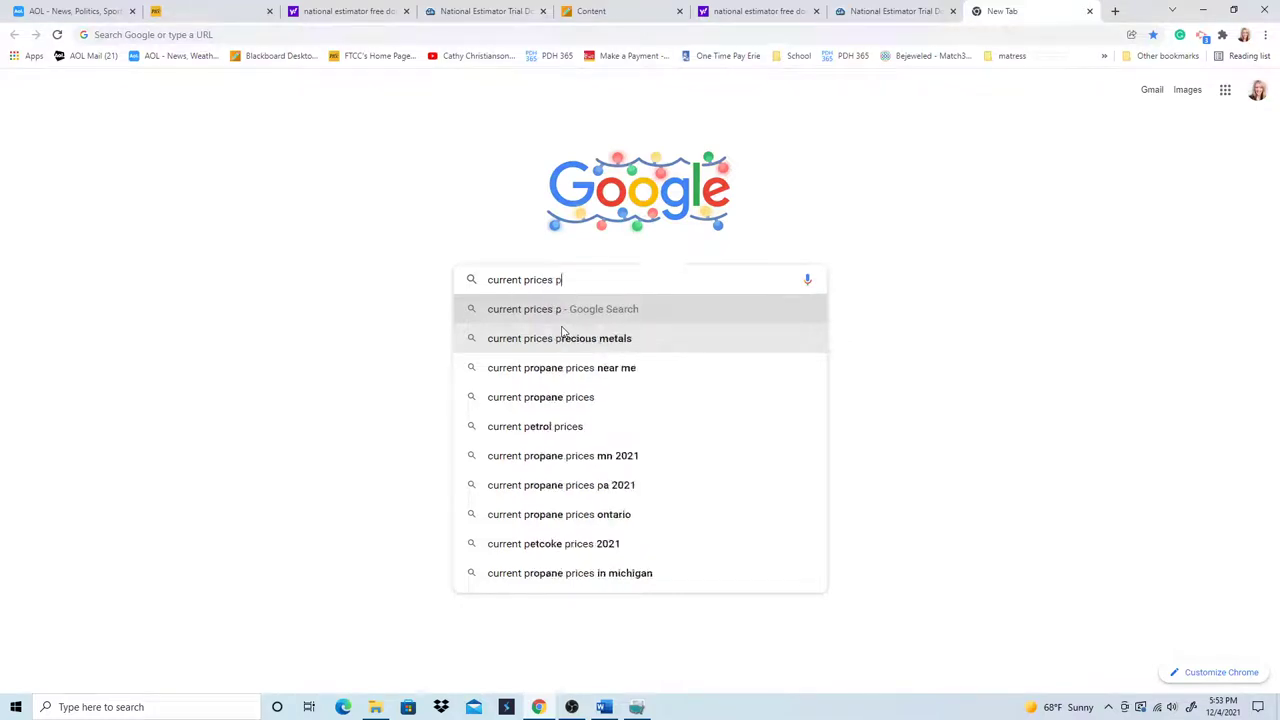
pyautogui.write('er sq')
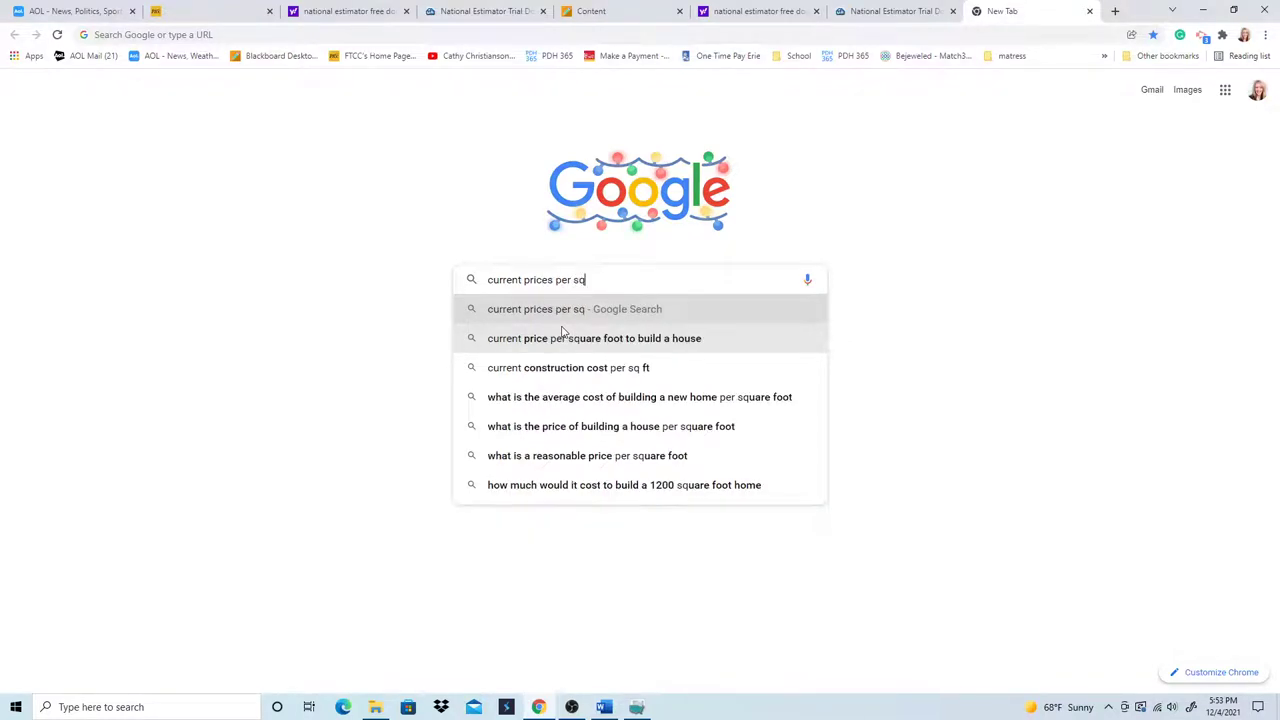
pyautogui.write('aure')
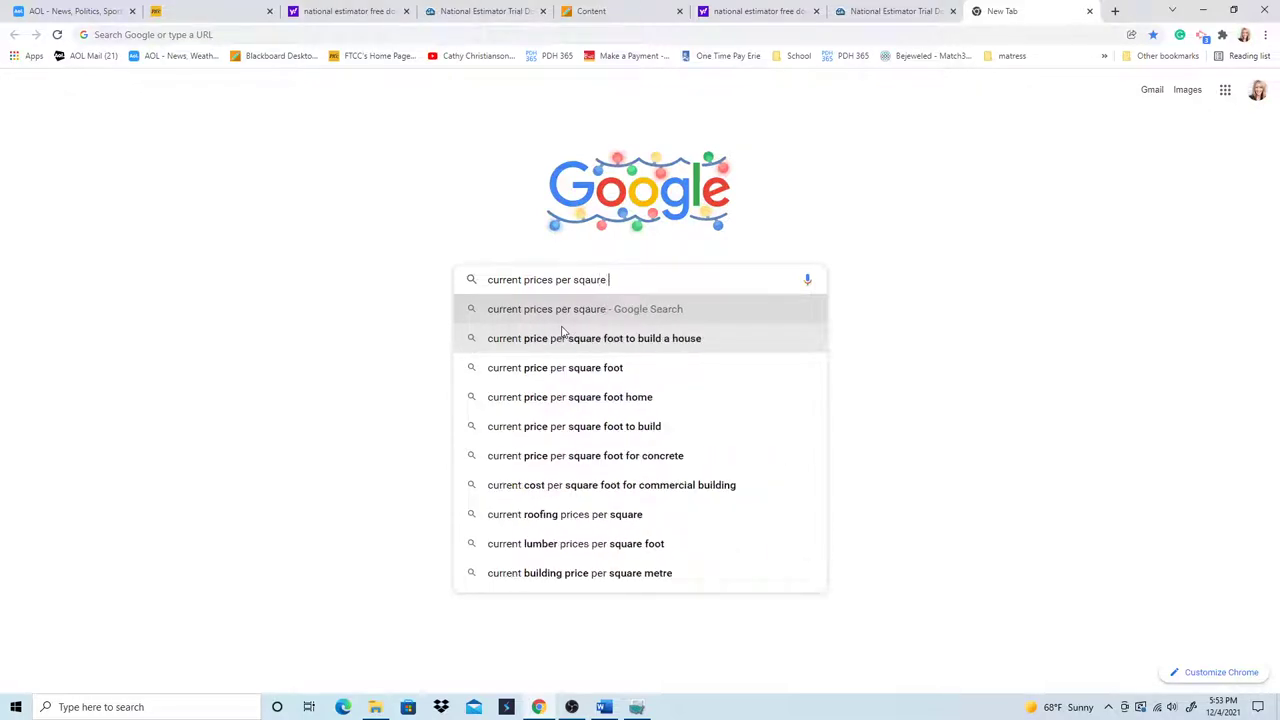
pyautogui.press('BackSpace')
pyautogui.press('BackSpace')
pyautogui.press('BackSpace')
pyautogui.press('BackSpace')
pyautogui.press('BackSpace')
pyautogui.press('BackSpace')
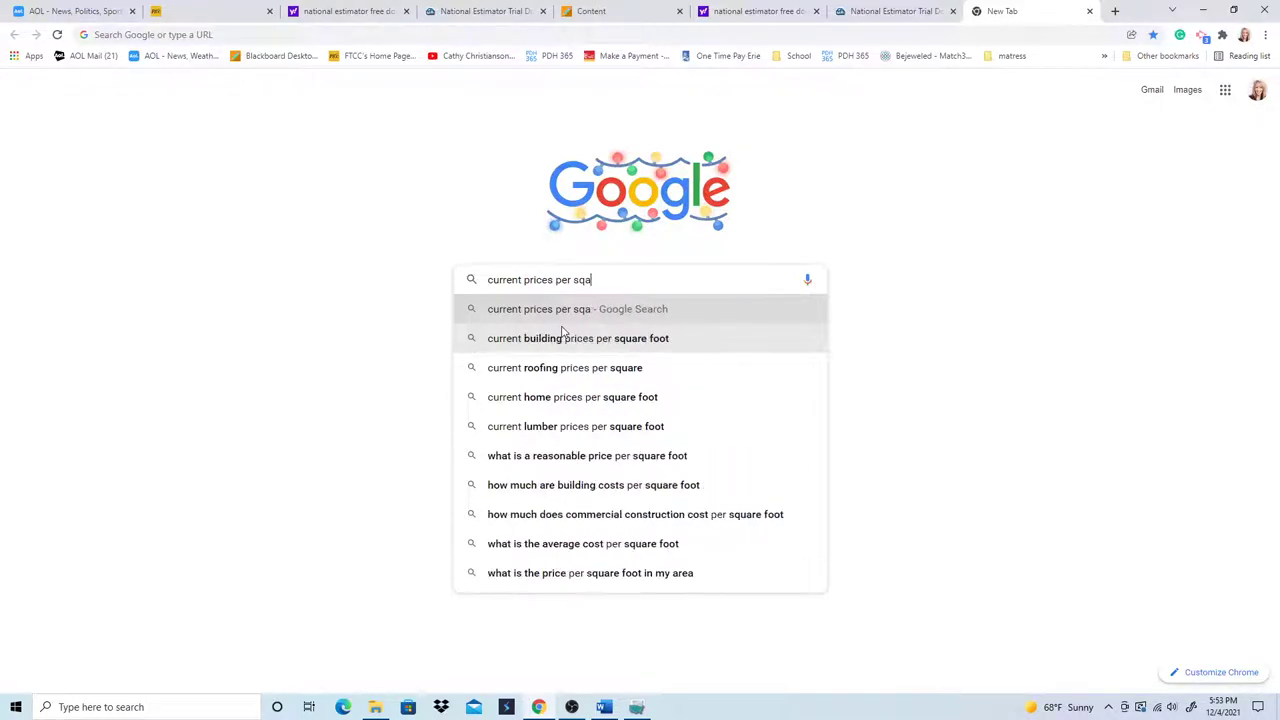
pyautogui.press('BackSpace')
pyautogui.write('s')
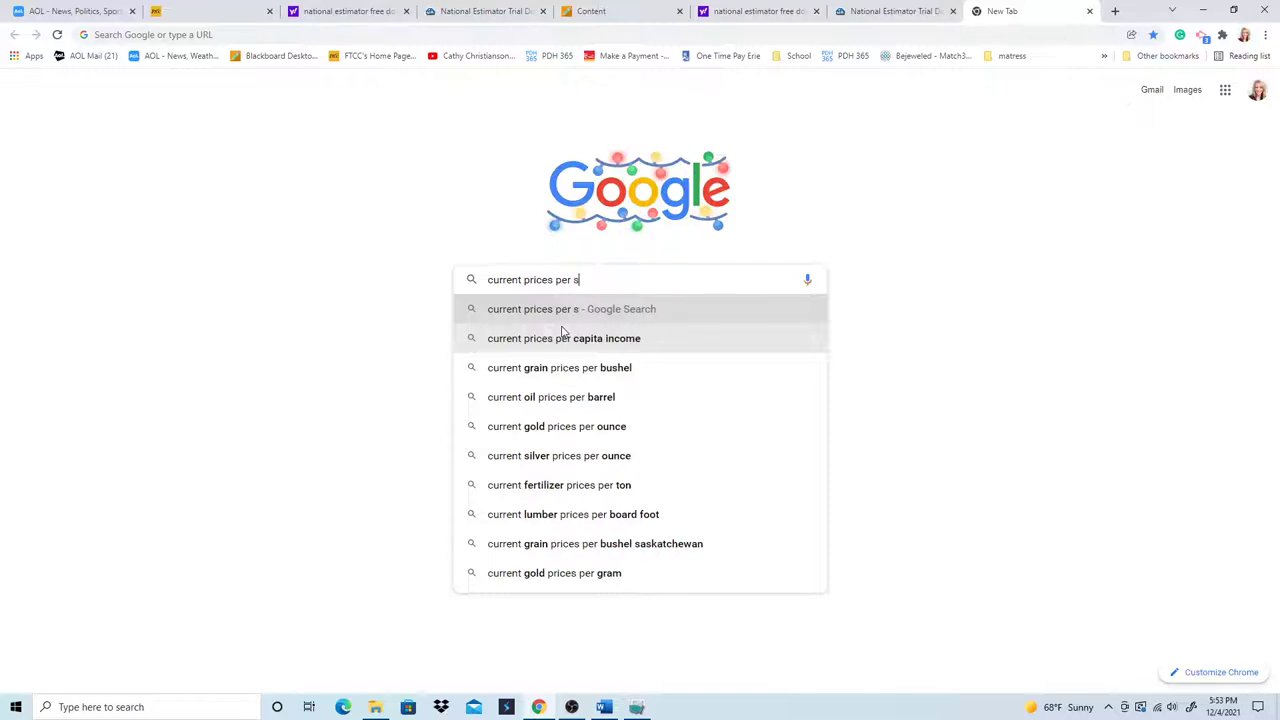
pyautogui.write('y ')
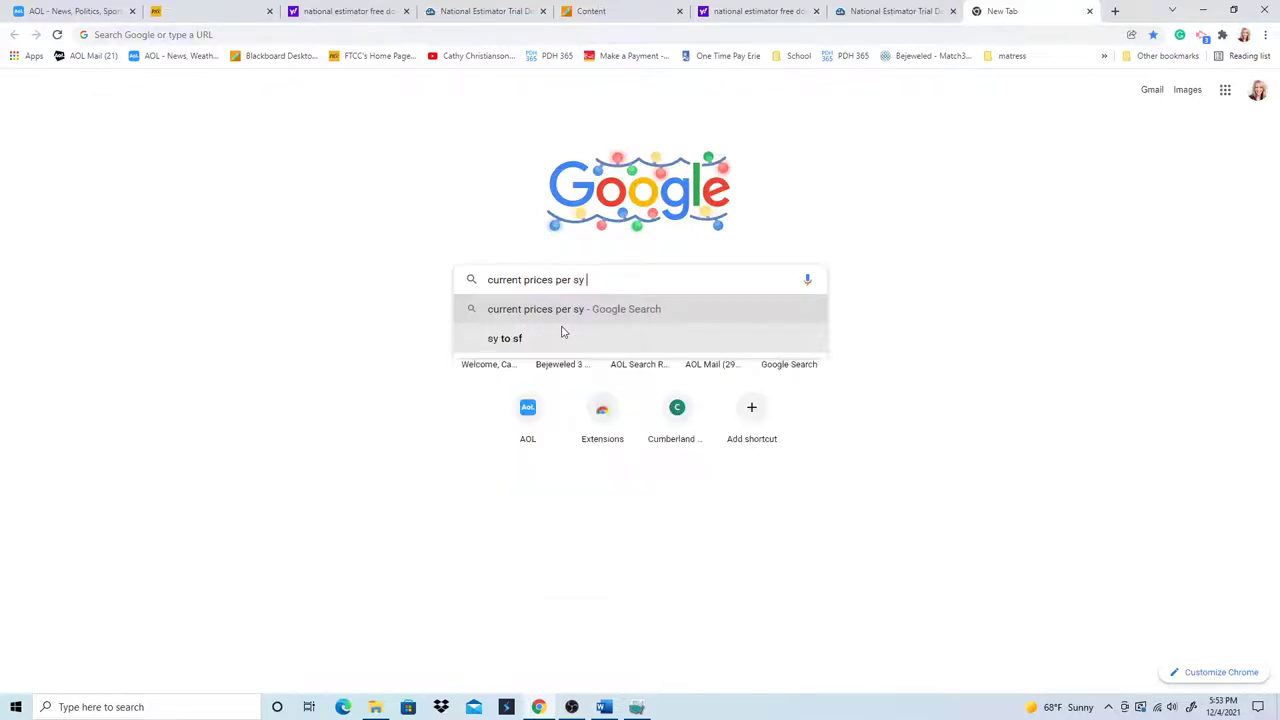
pyautogui.write('to')
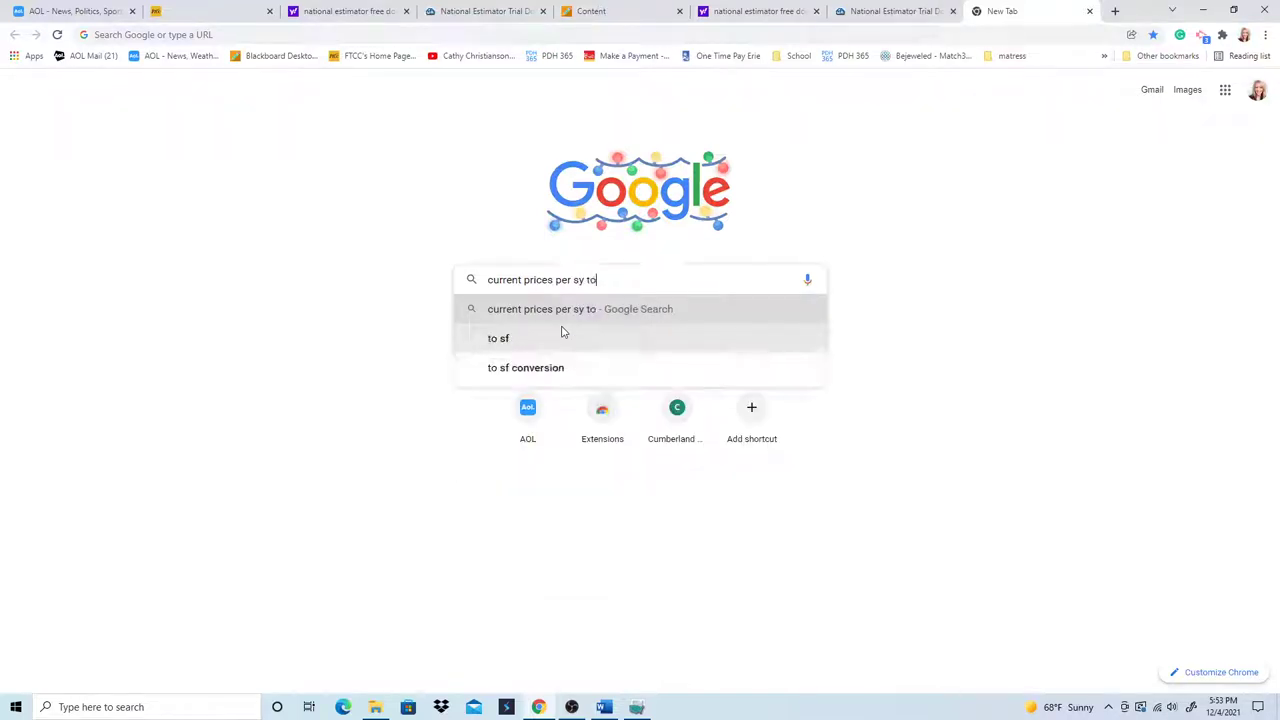
pyautogui.write(' insta')
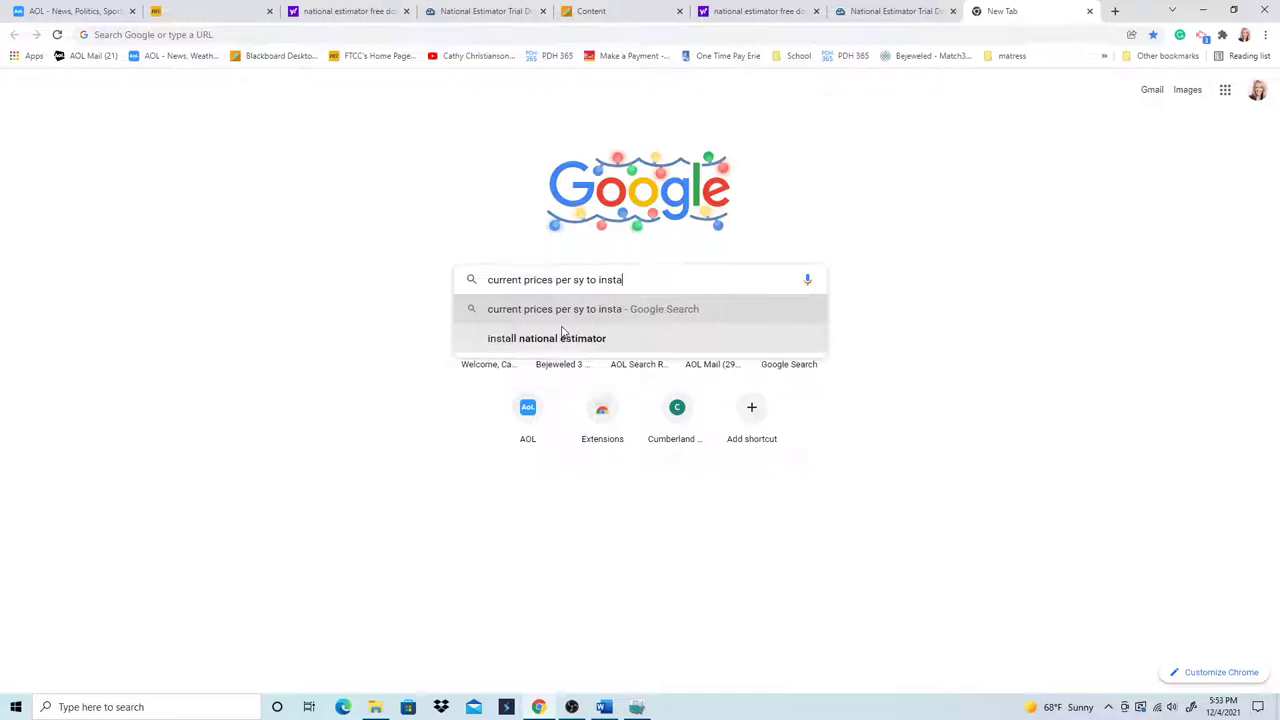
pyautogui.write('ll')
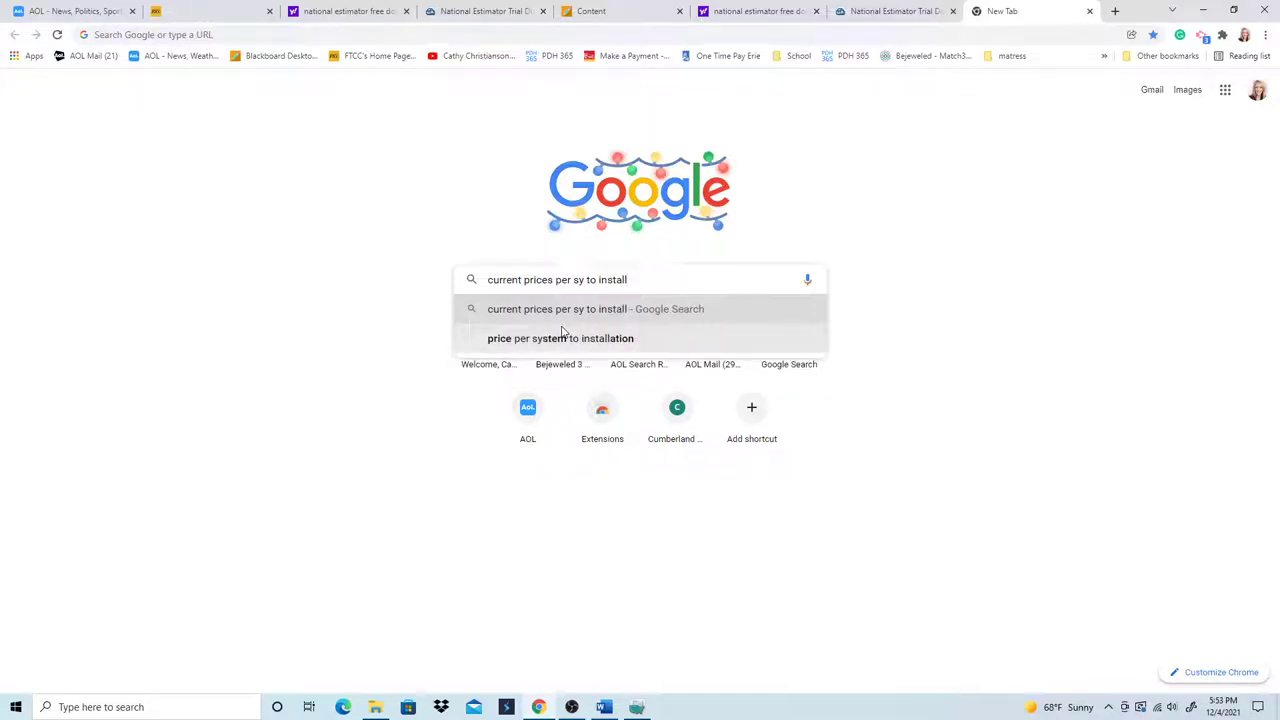
pyautogui.write(' as')
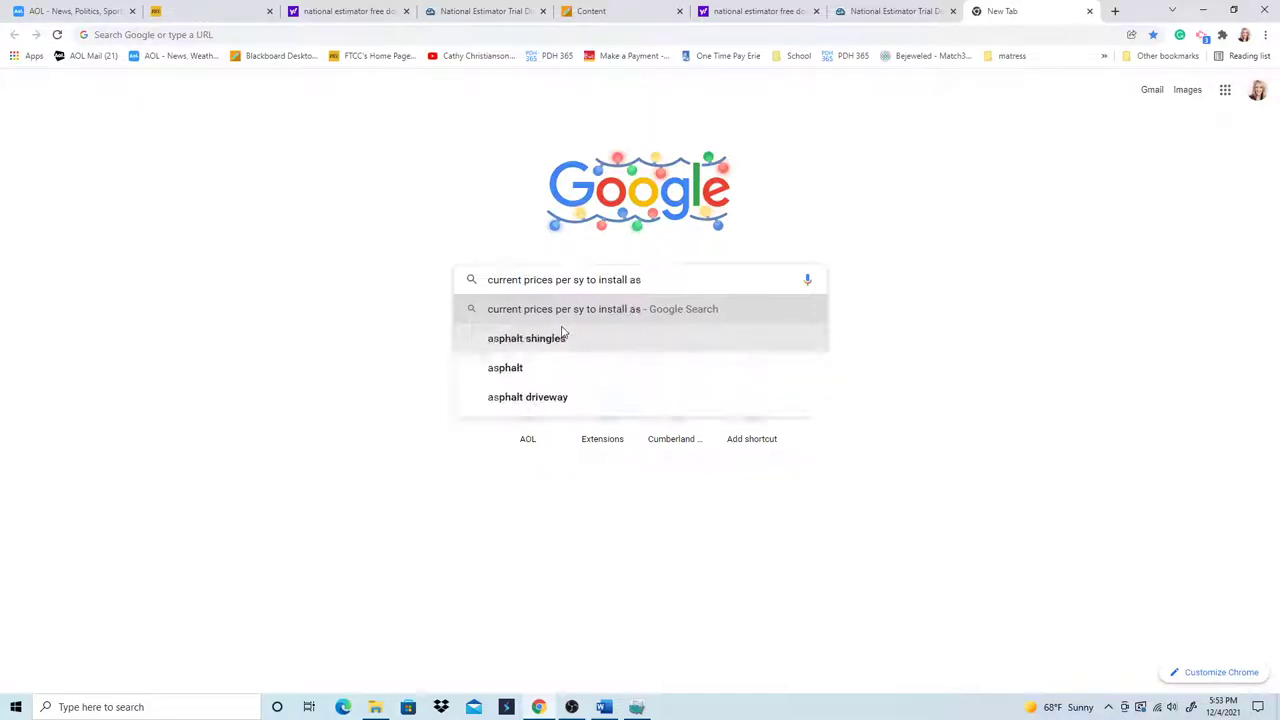
pyautogui.write('phalt')
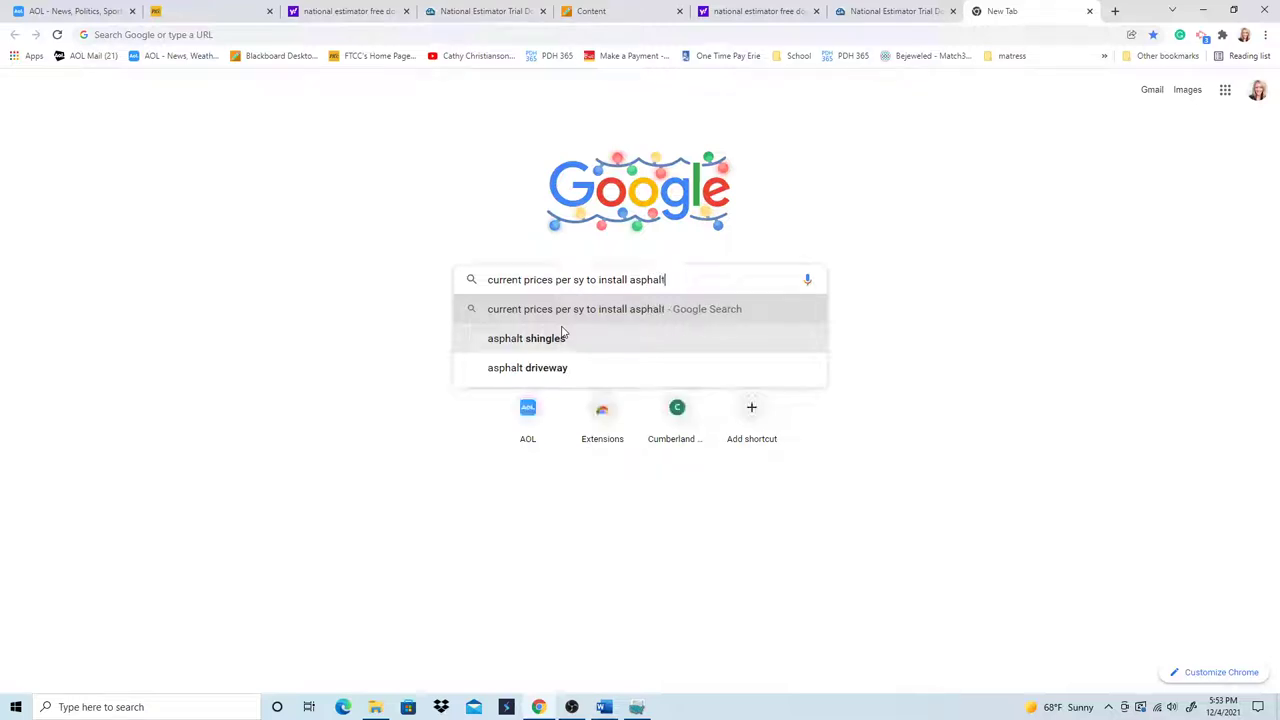
pyautogui.write(' par')
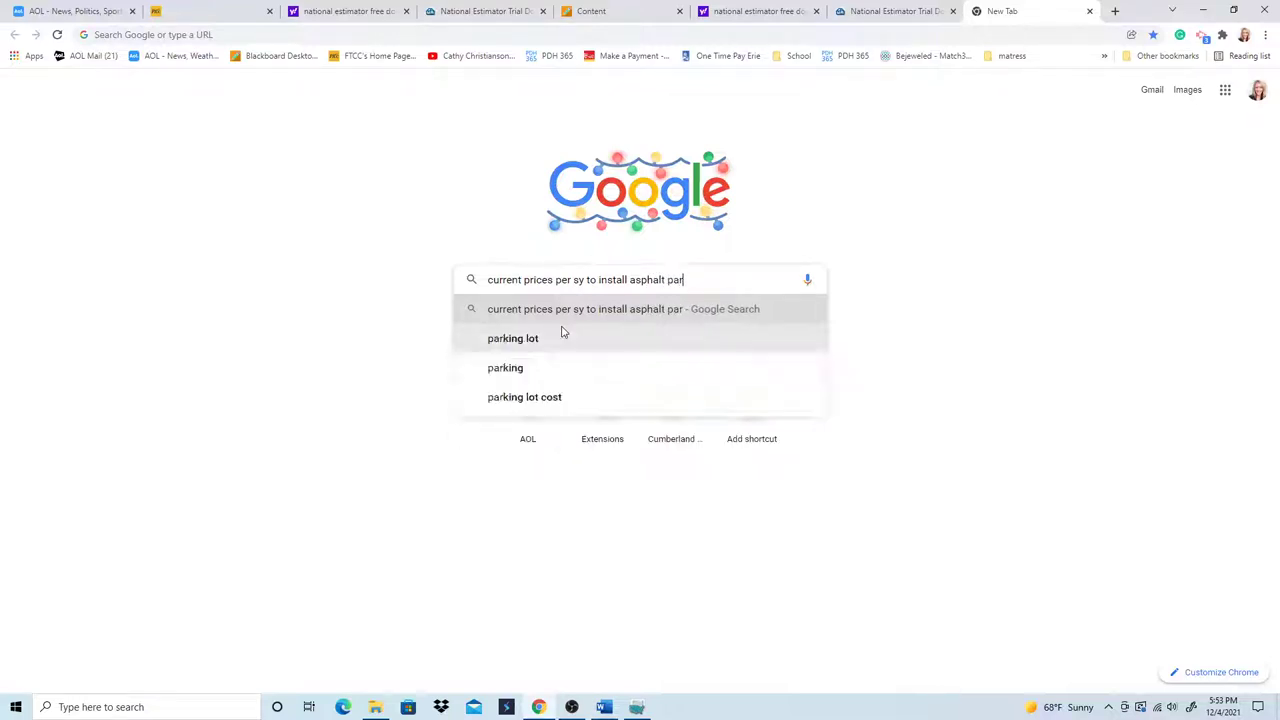
pyautogui.write('king')
pyautogui.press('Return')
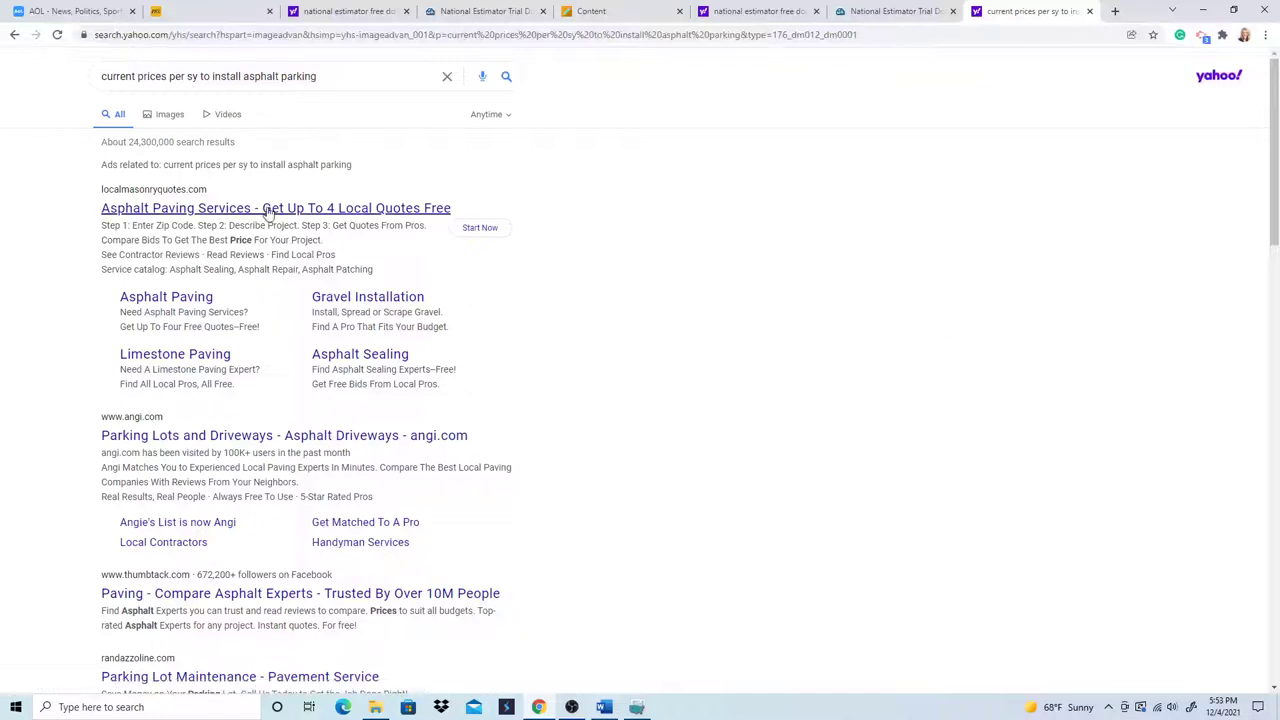
# - Examine the search results for the asphalt parking lot cost per square foot, and return to the estimate in National Estimator
pyautogui.scroll(-1, 760, 460)
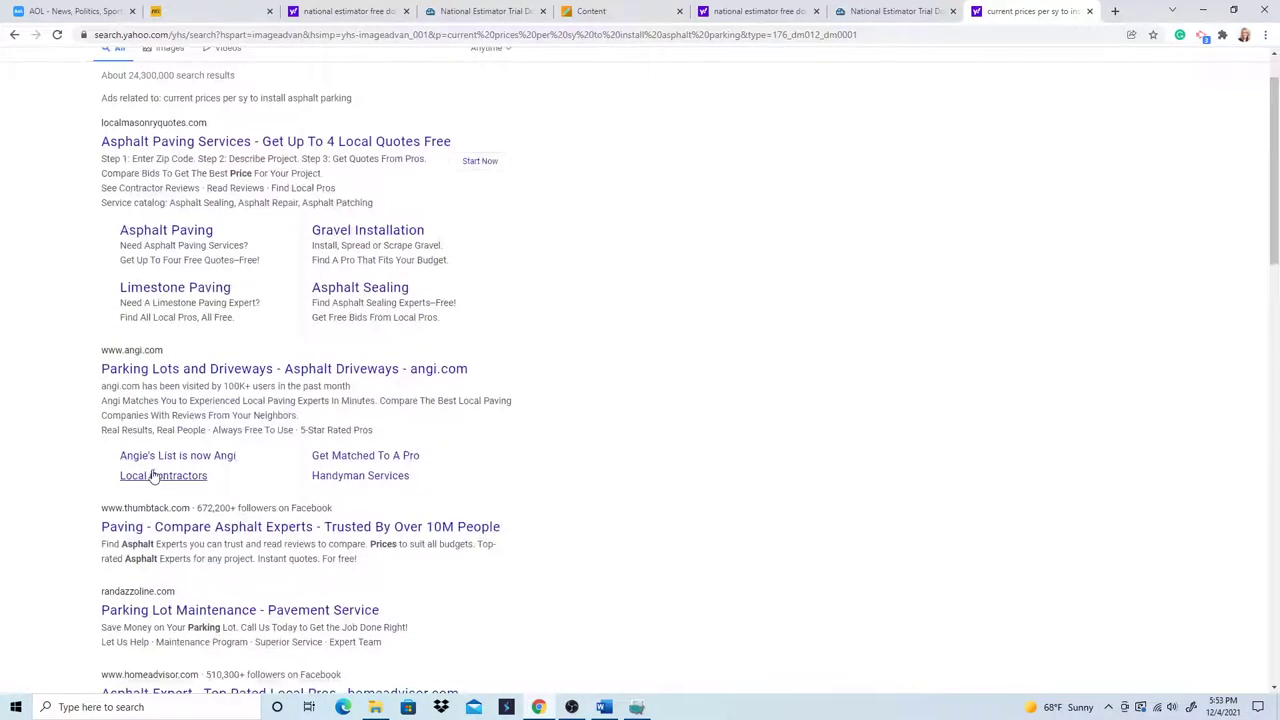
pyautogui.scroll(-2, 766, 603)
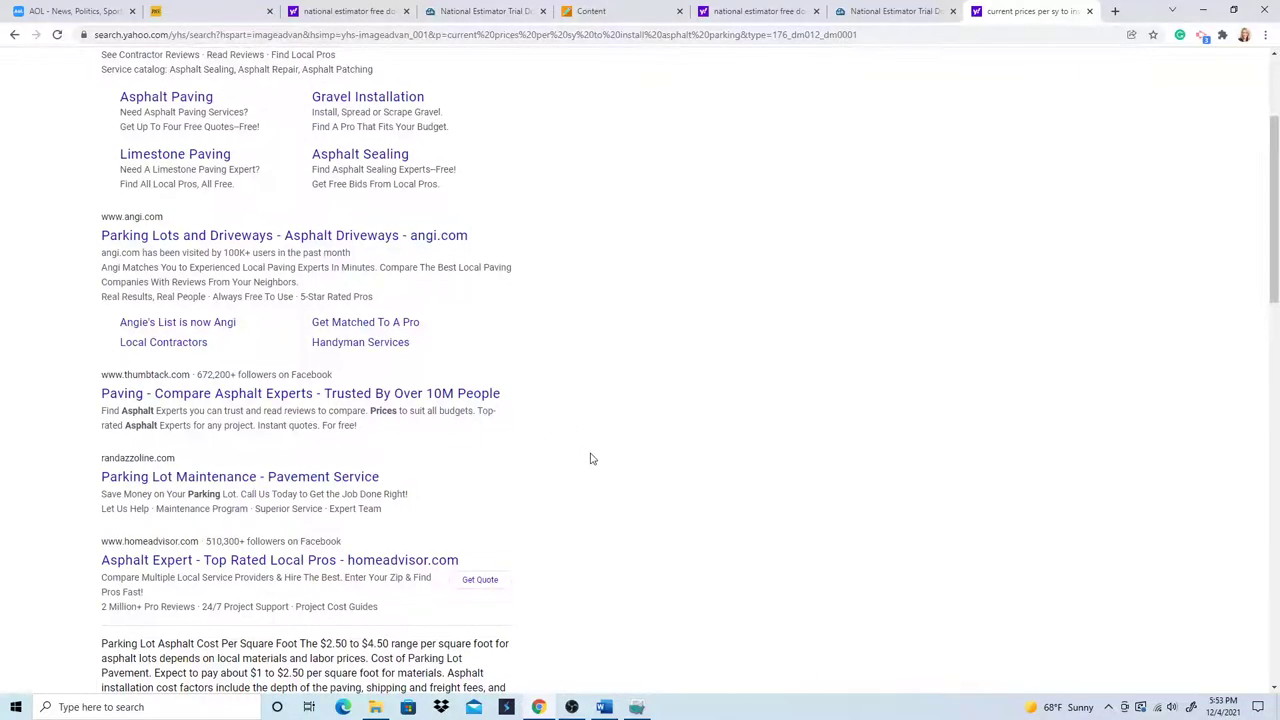
pyautogui.scroll(-1, 590, 458)
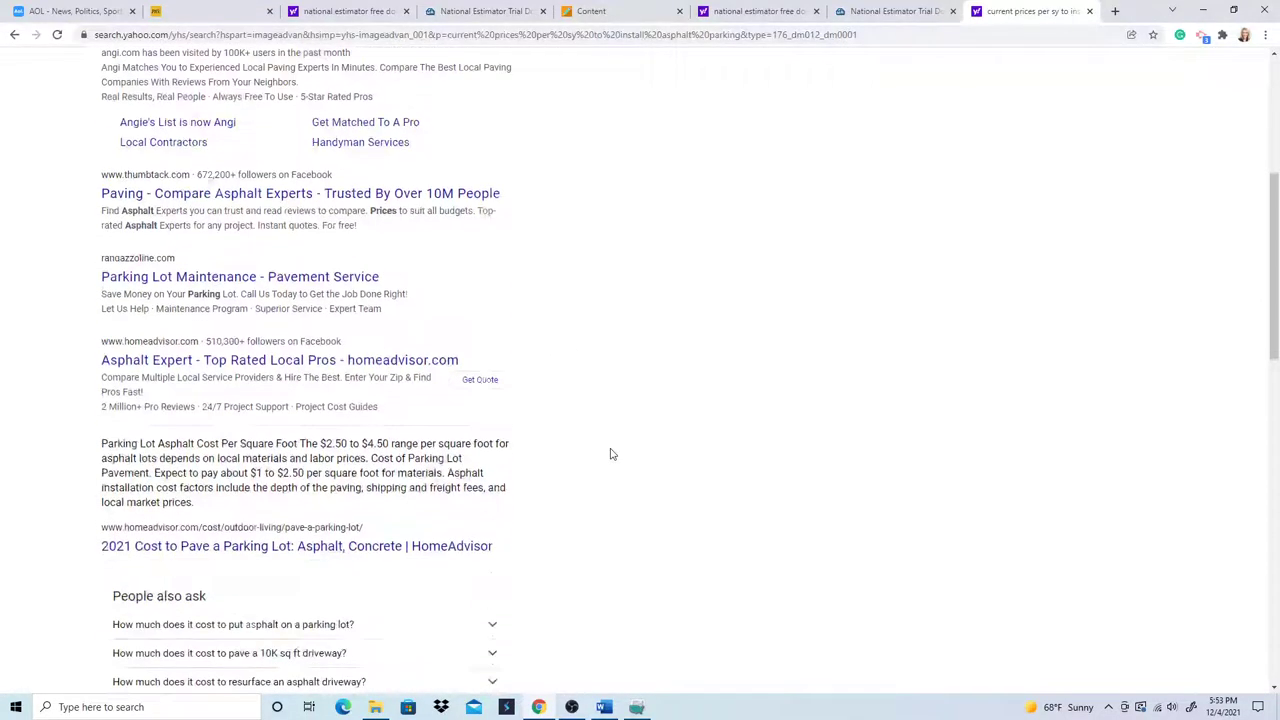
pyautogui.scroll(-2, 609, 451)
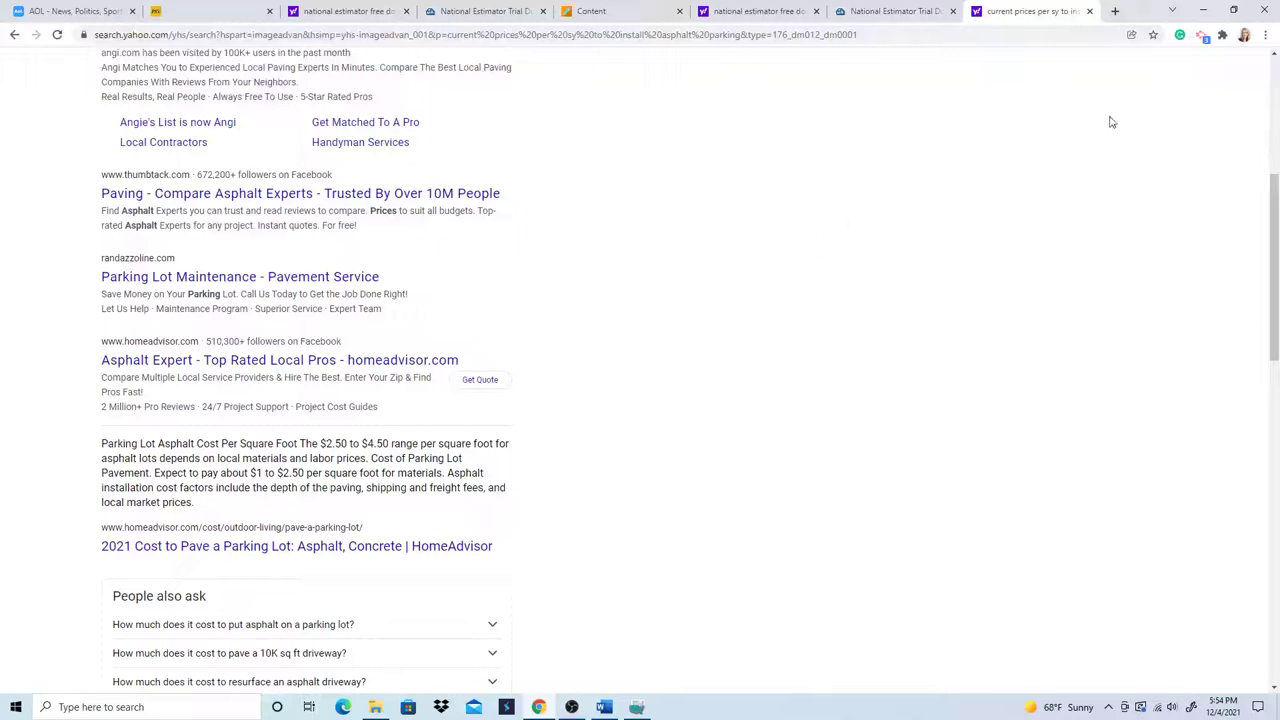
pyautogui.click(1203, 10)
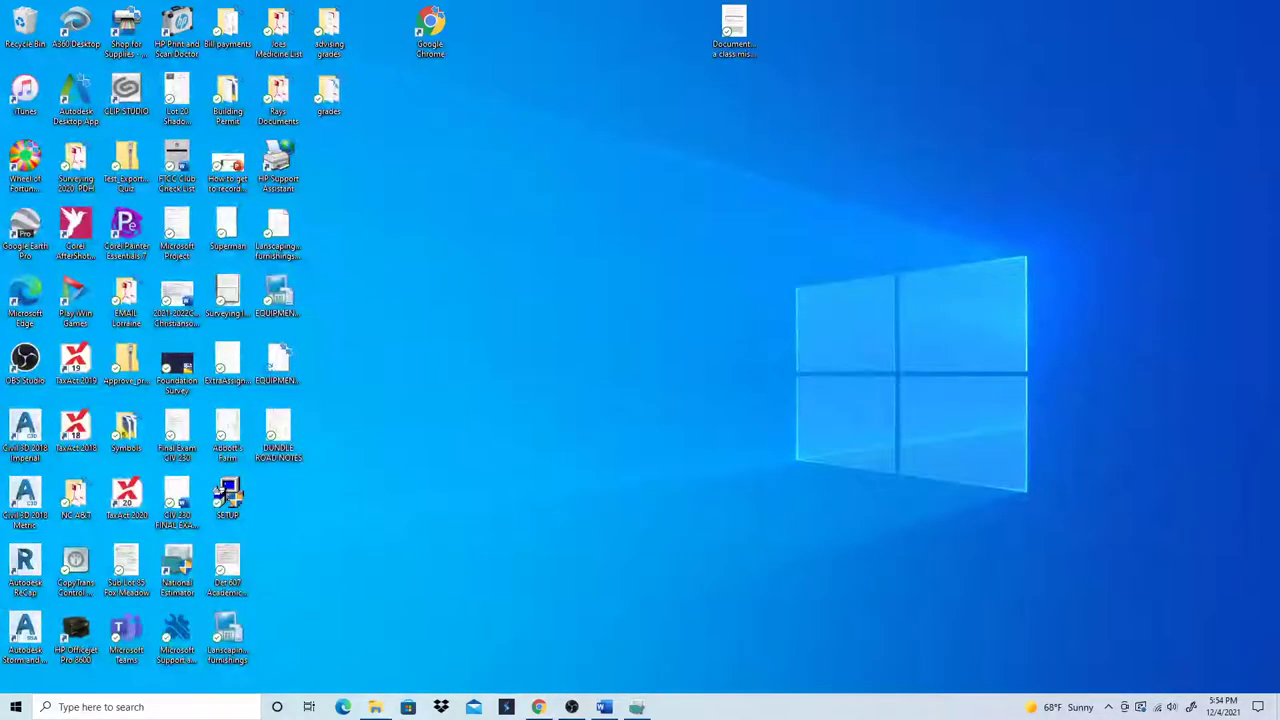
pyautogui.click(636, 707)
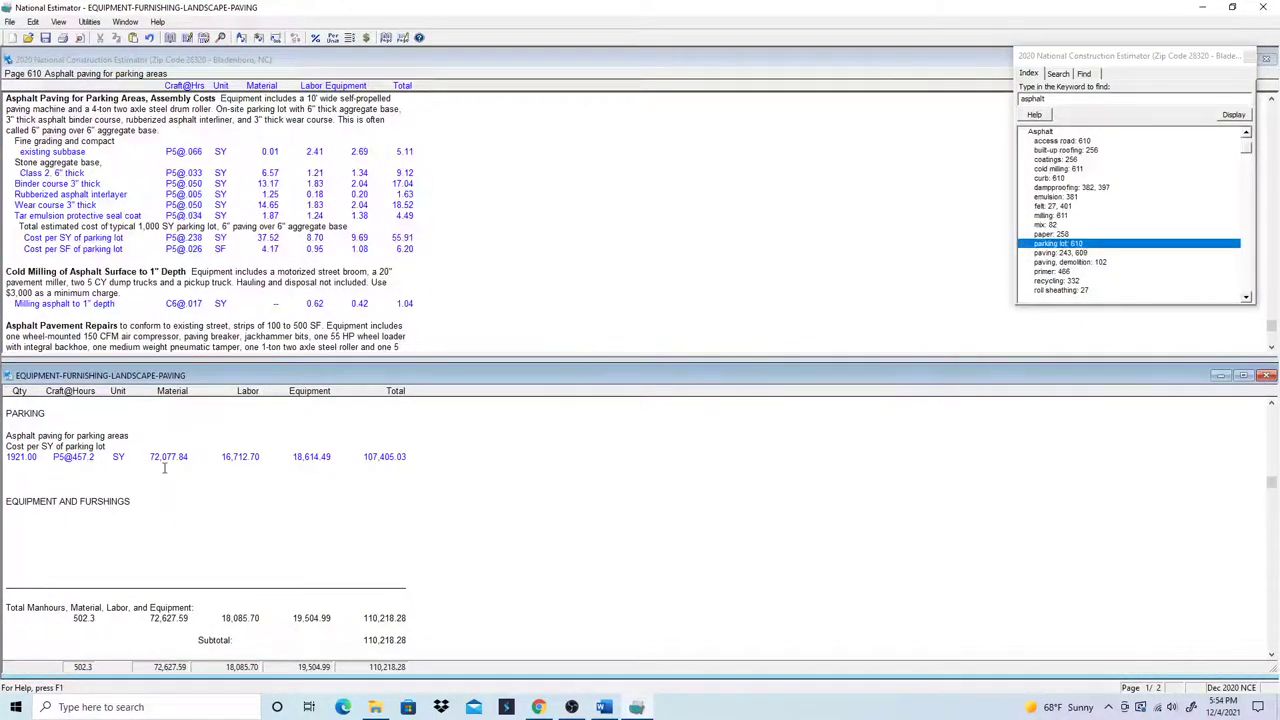
# - Change the material unit cost of the Cost per SY of parking lot item to 30
pyautogui.click(17, 458)
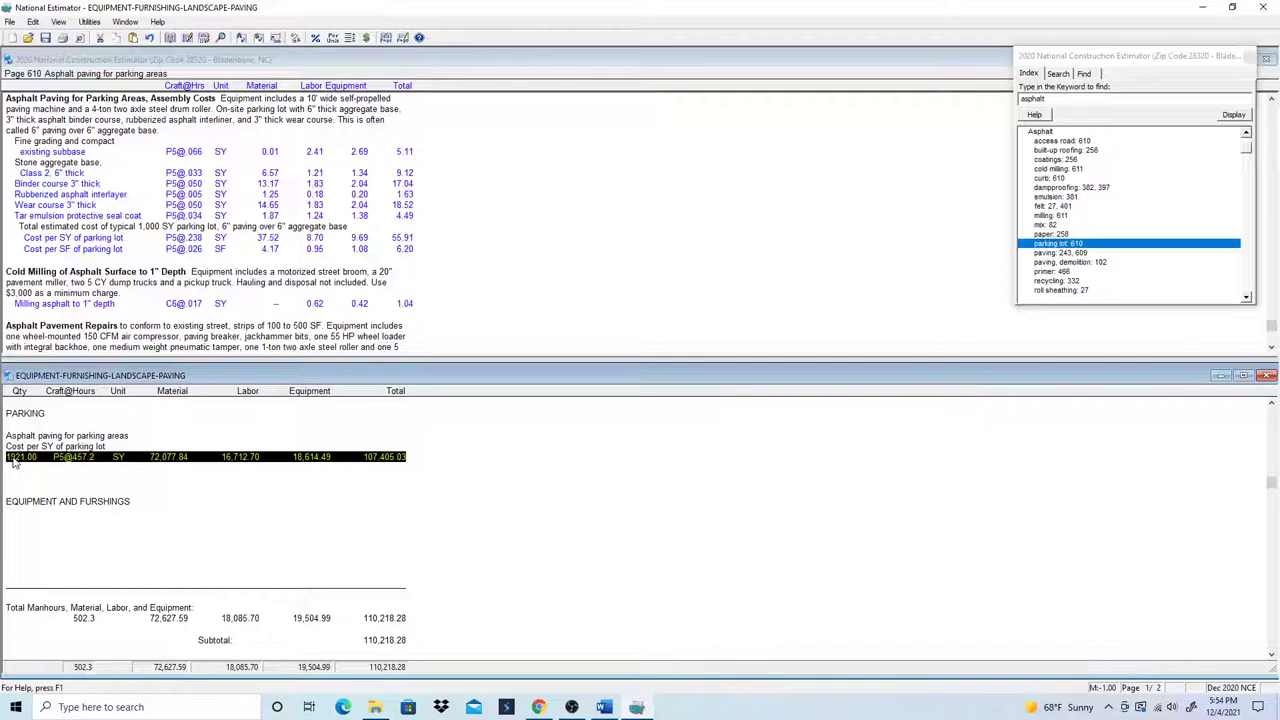
pyautogui.rightClick(15, 461)
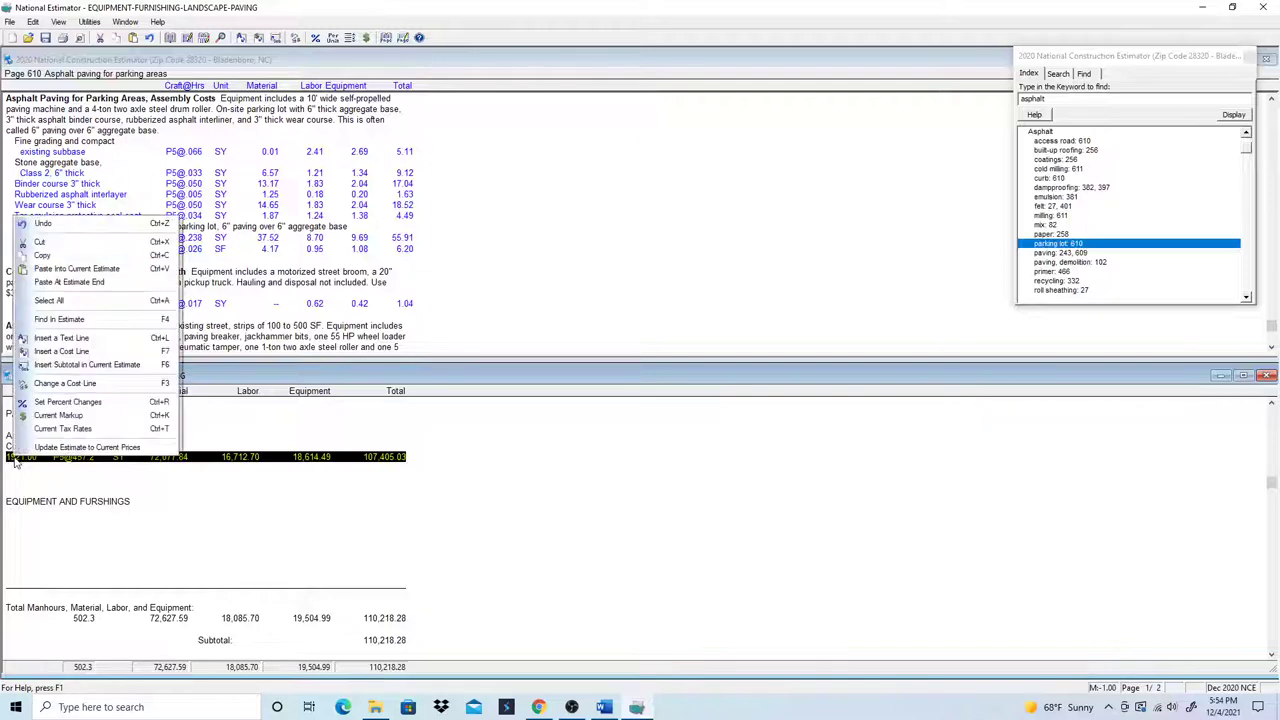
pyautogui.click(48, 384)
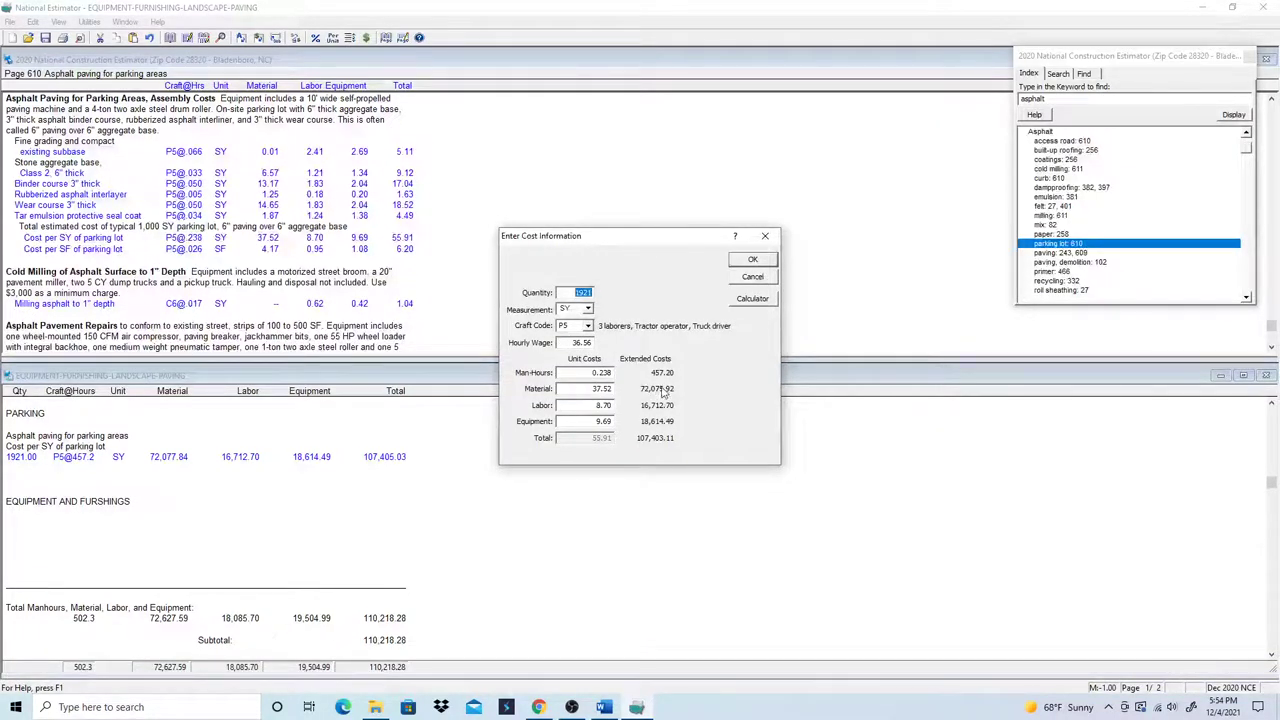
pyautogui.doubleClick(589, 388)
pyautogui.write('30')
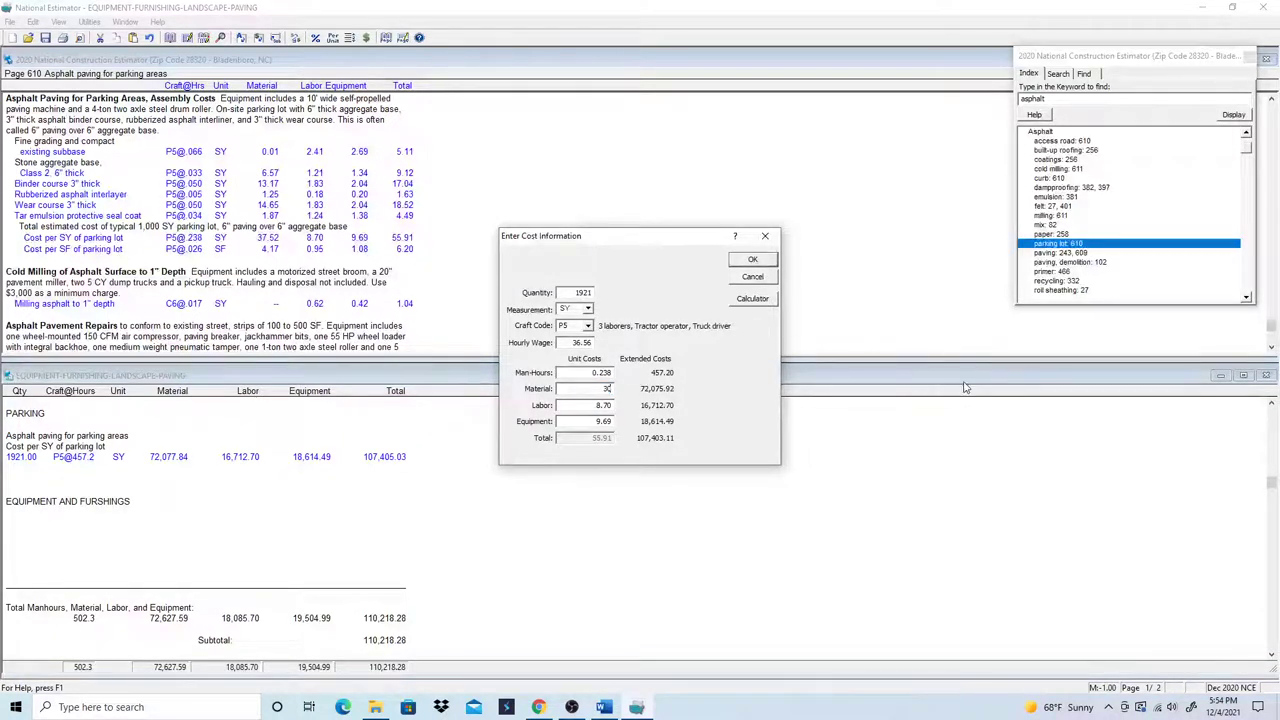
pyautogui.click(753, 259)
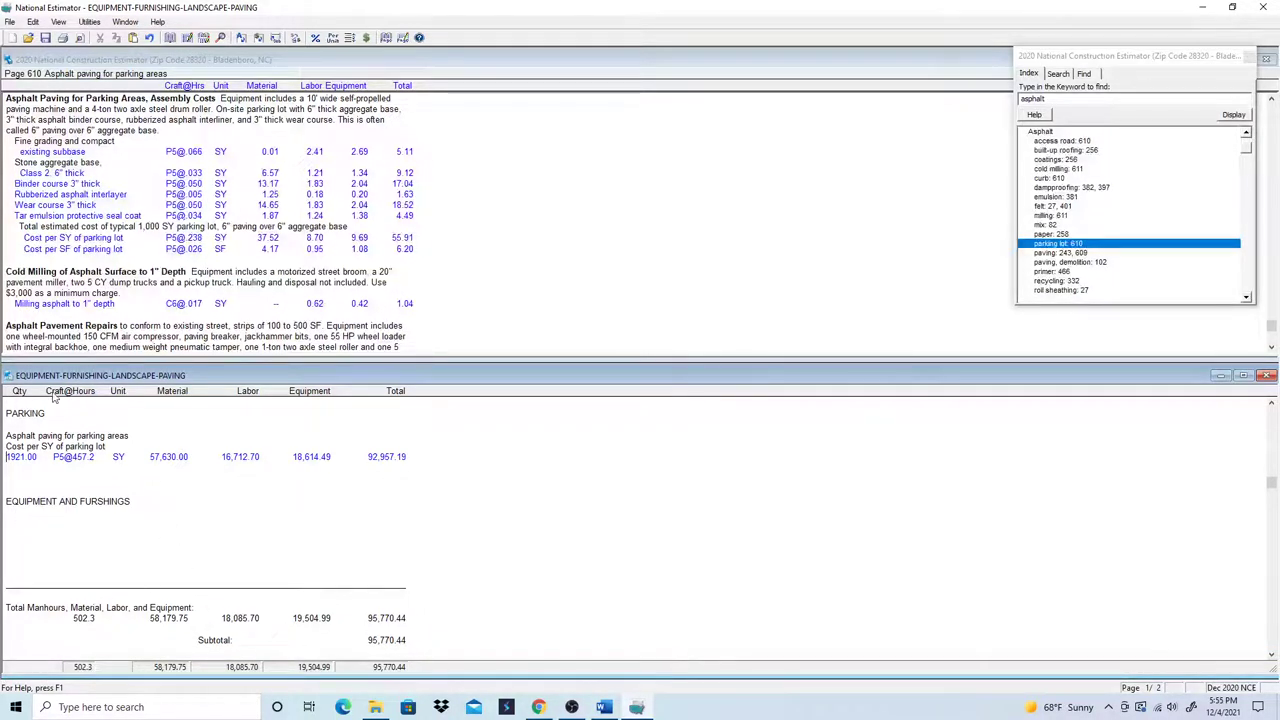
# - Copy the Asphalt Paving for Parking Areas, Assembly Costs description from the costbook to below the PARKING heading, and add two line breaks after it
pyautogui.scroll(3, 233, 509)
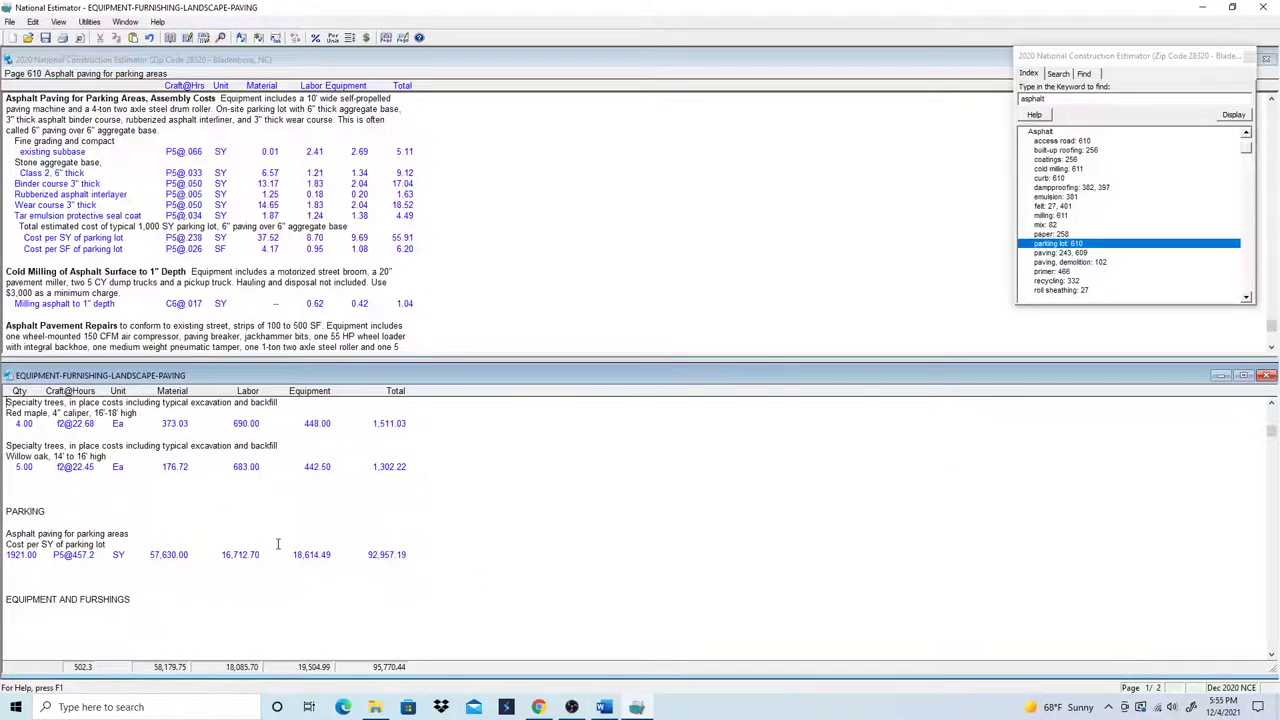
pyautogui.scroll(-1, 259, 545)
pyautogui.scroll(-3, 560, 620)
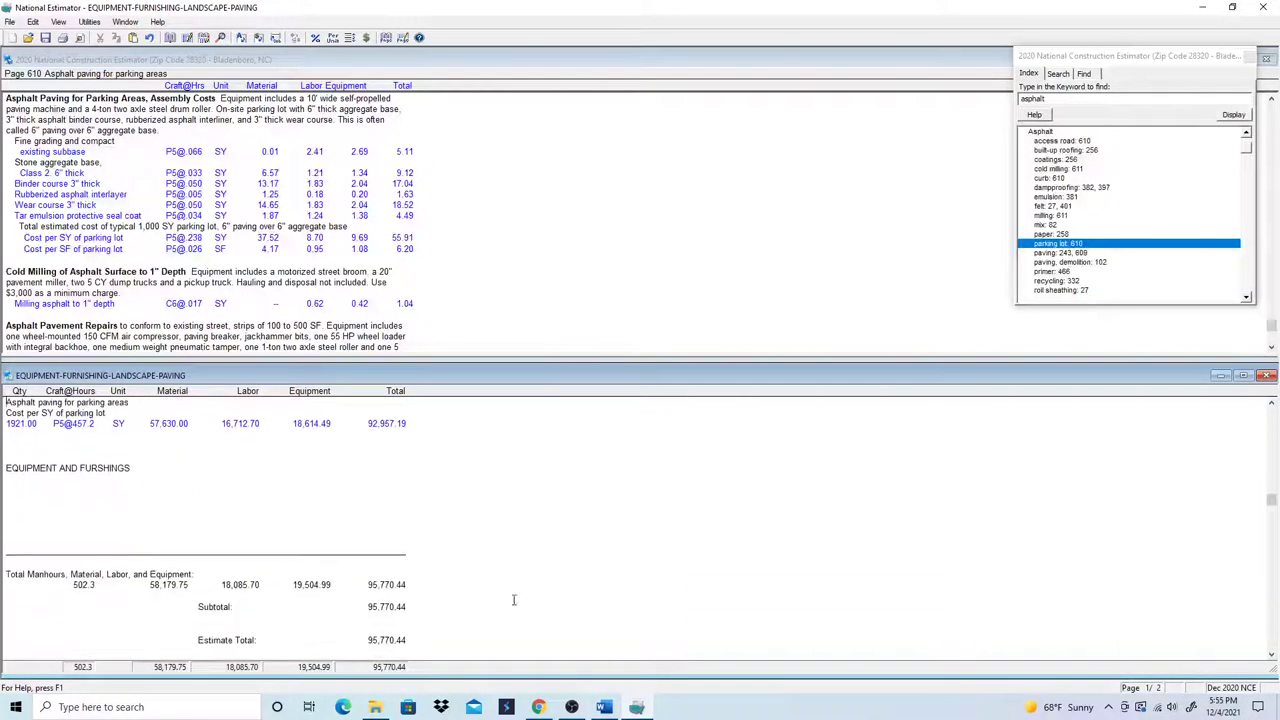
pyautogui.scroll(1, 83, 410)
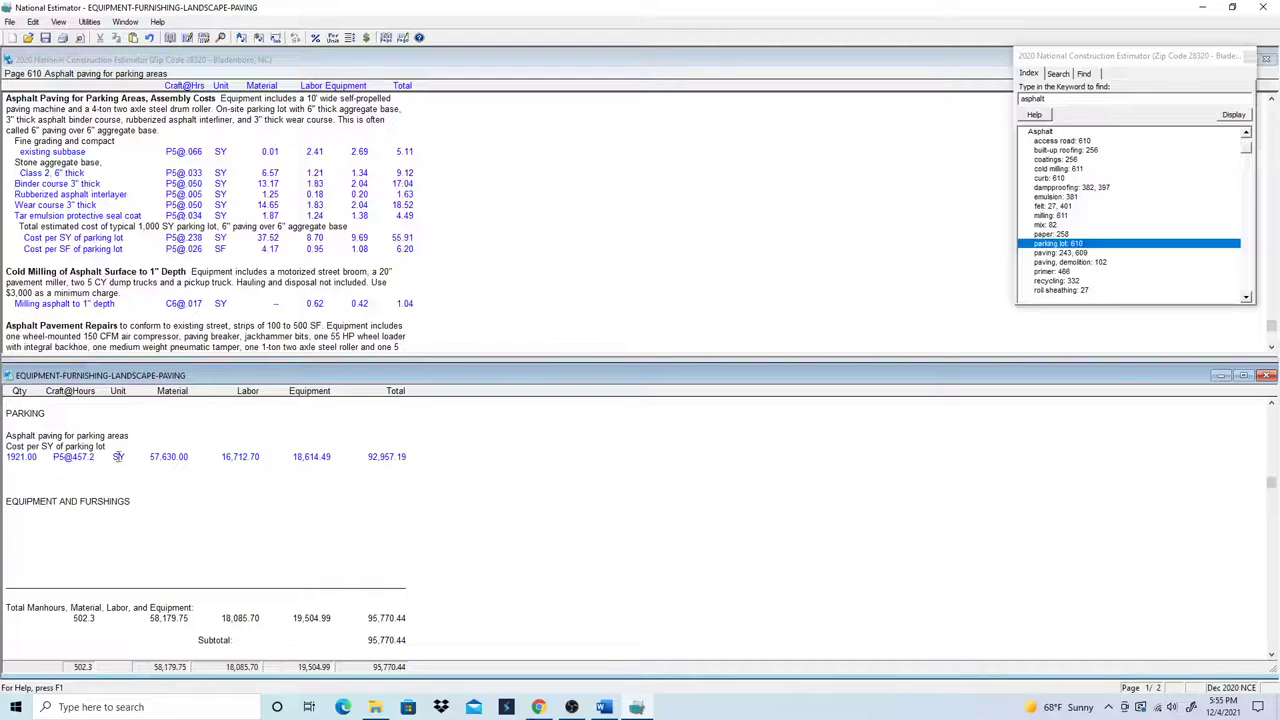
pyautogui.scroll(2, 34, 235)
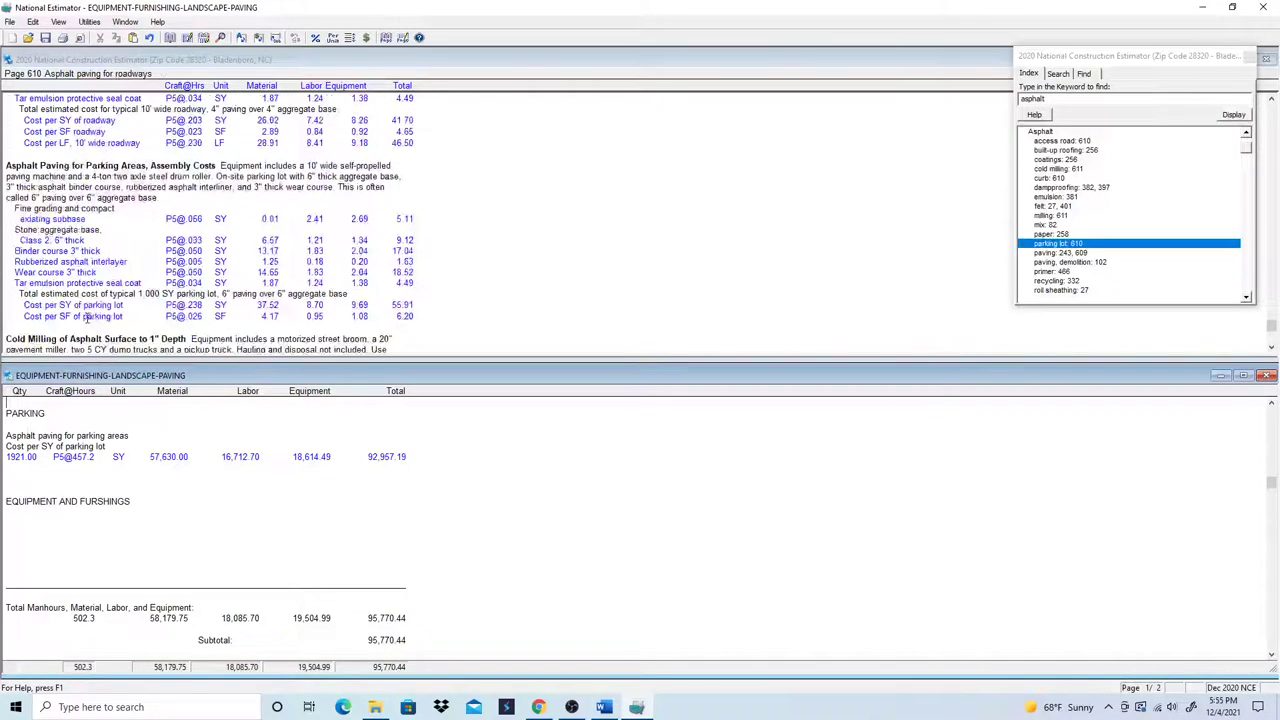
pyautogui.click(6, 166)
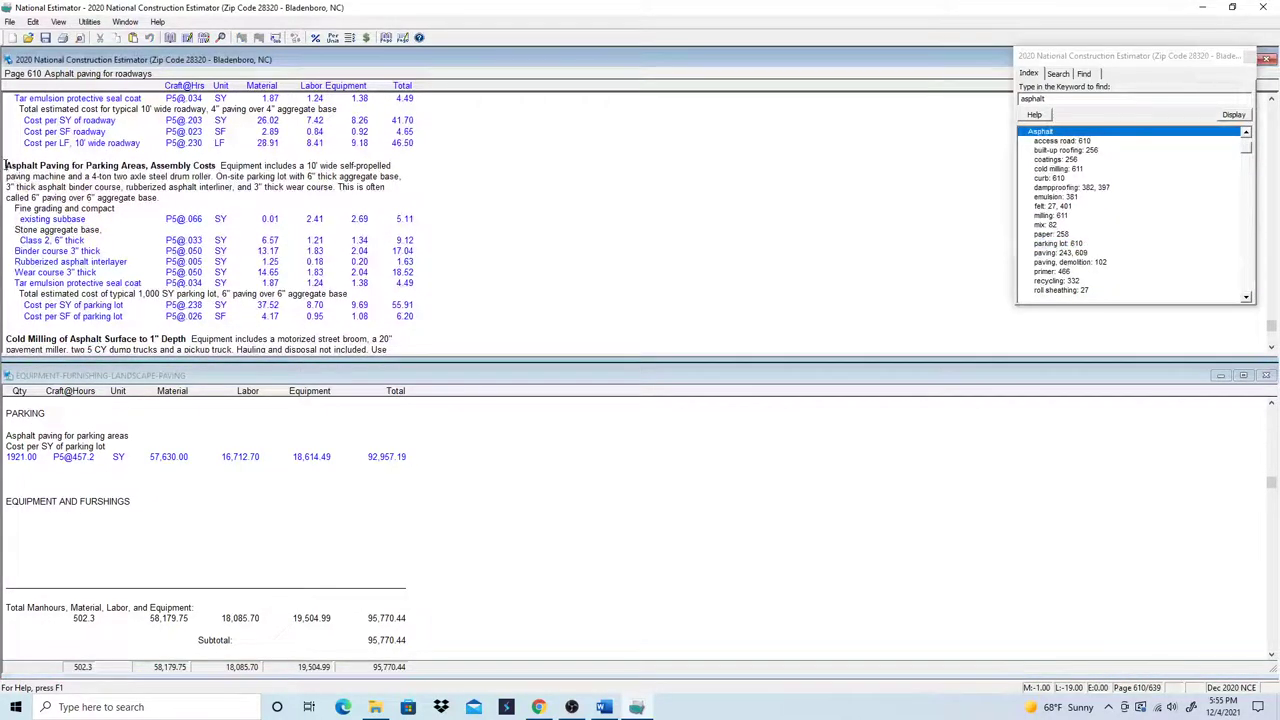
pyautogui.moveTo(38, 168); pyautogui.dragTo(211, 197)
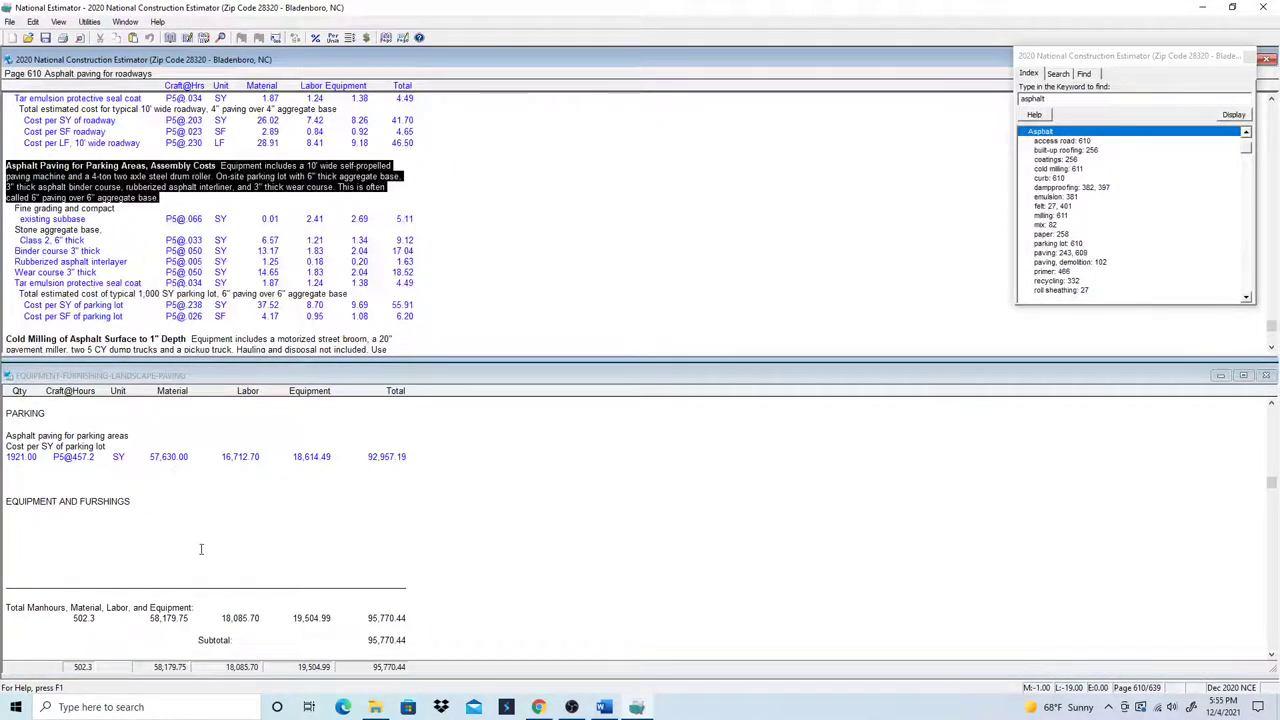
pyautogui.click(8, 420)
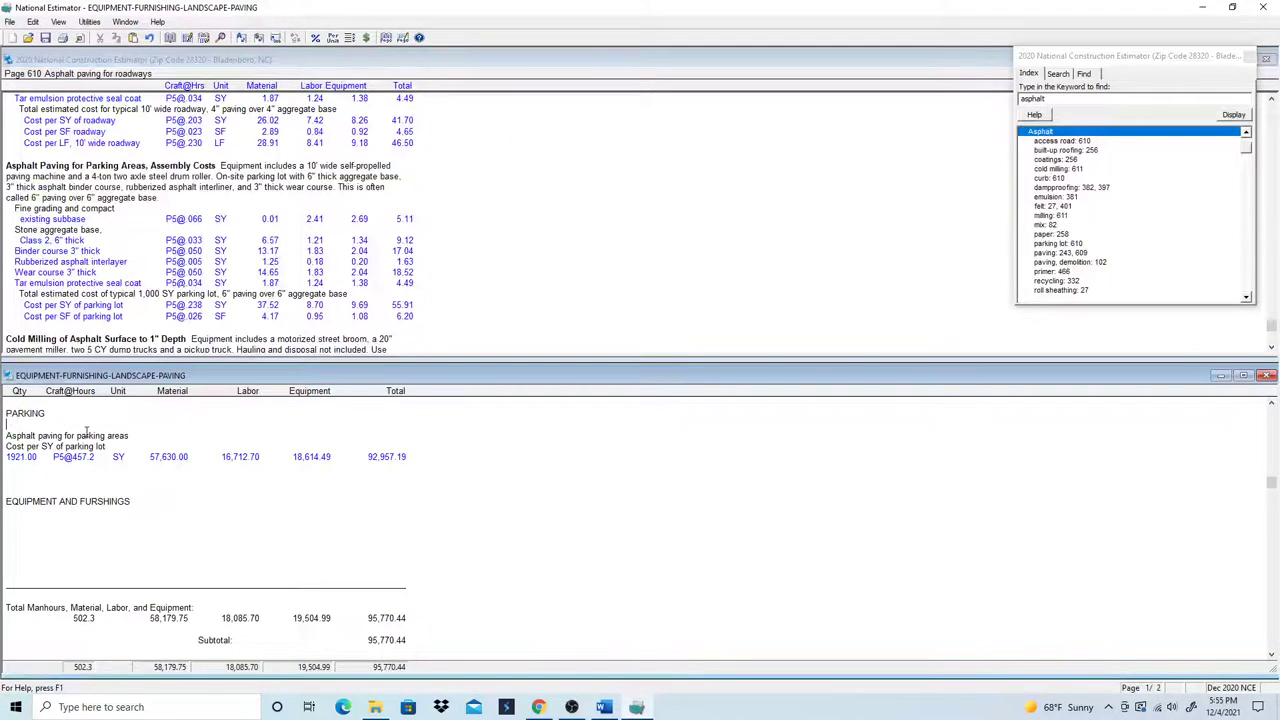
pyautogui.write('Asphalt Paving for Parking Areas, Assembly Costs Equipment includes a 10\' wide self-propelled paving machine and a 4-ton two axle steel drum roller. On-site parking lot with 6" thick aggregate base, 3" thick asphalt binder course, rubberized asphalt interlayer, and 3" thick wear course. This is often called 6" paving over 6" aggregate base.')
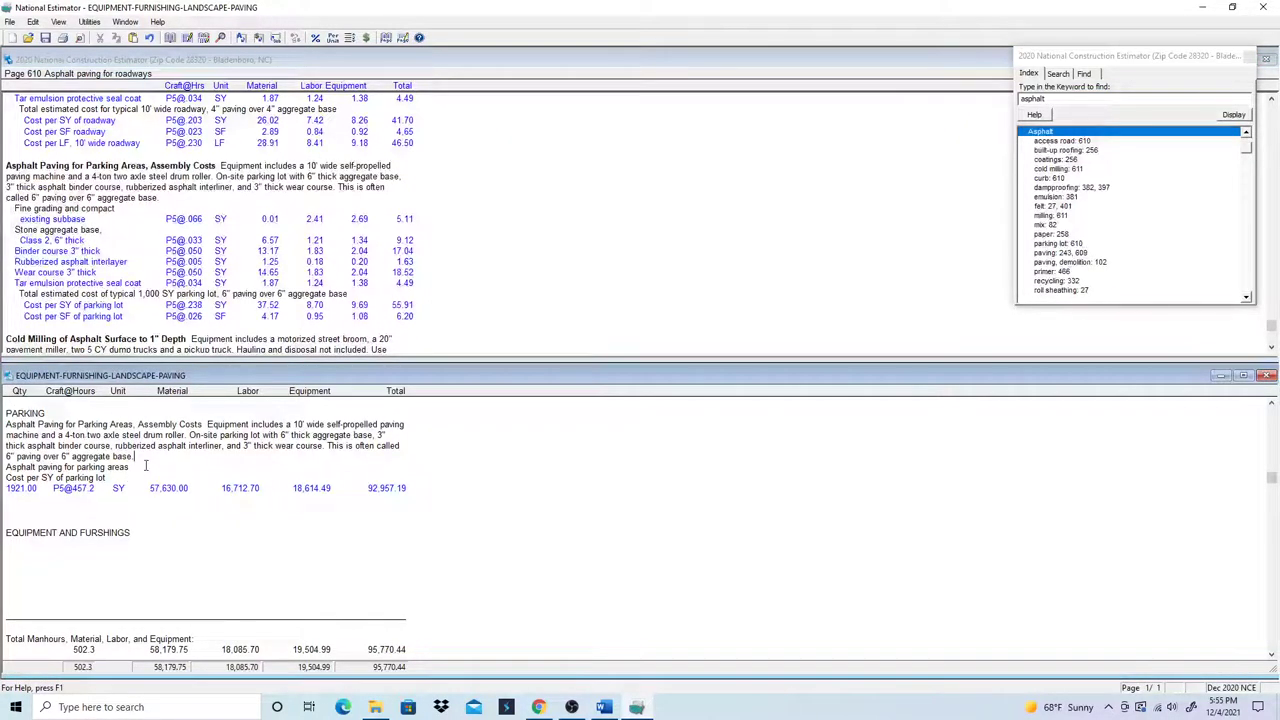
pyautogui.press('Return')
pyautogui.press('Return')
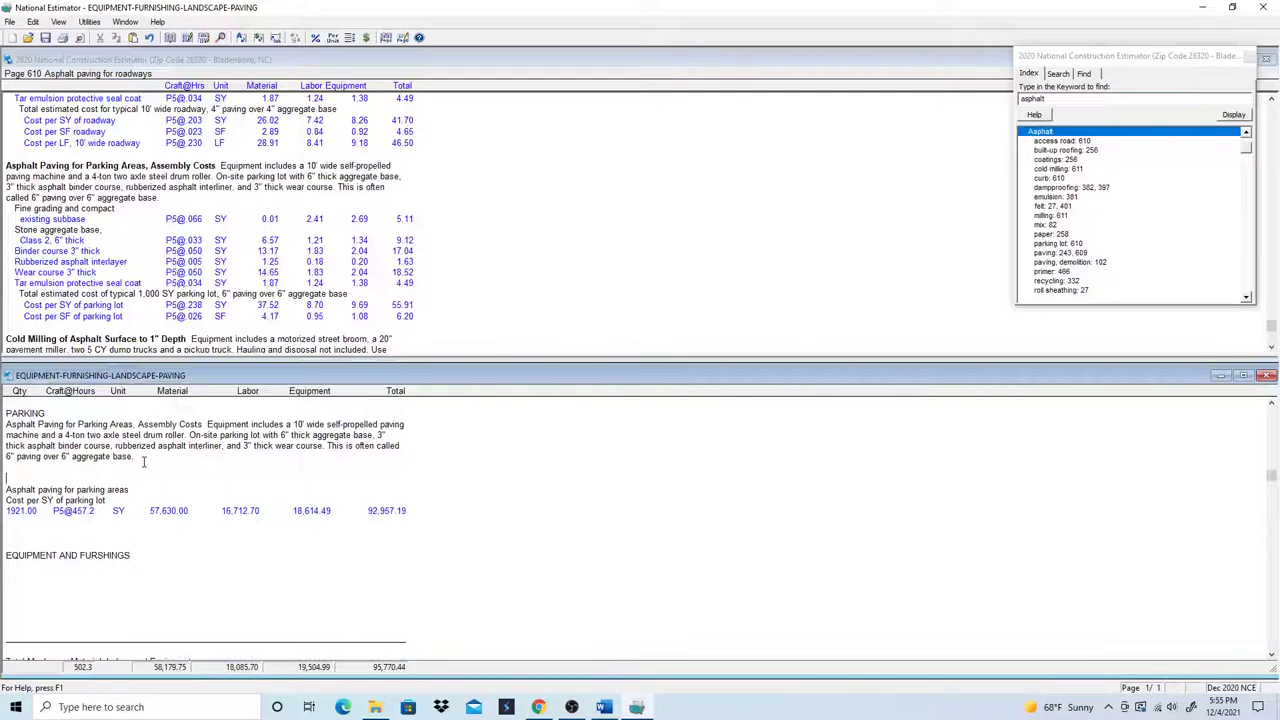
# - Add the costbook's fine grading and compact existing subbase item below the assembly description with a quantity of 1921 SY
pyautogui.click(20, 218)
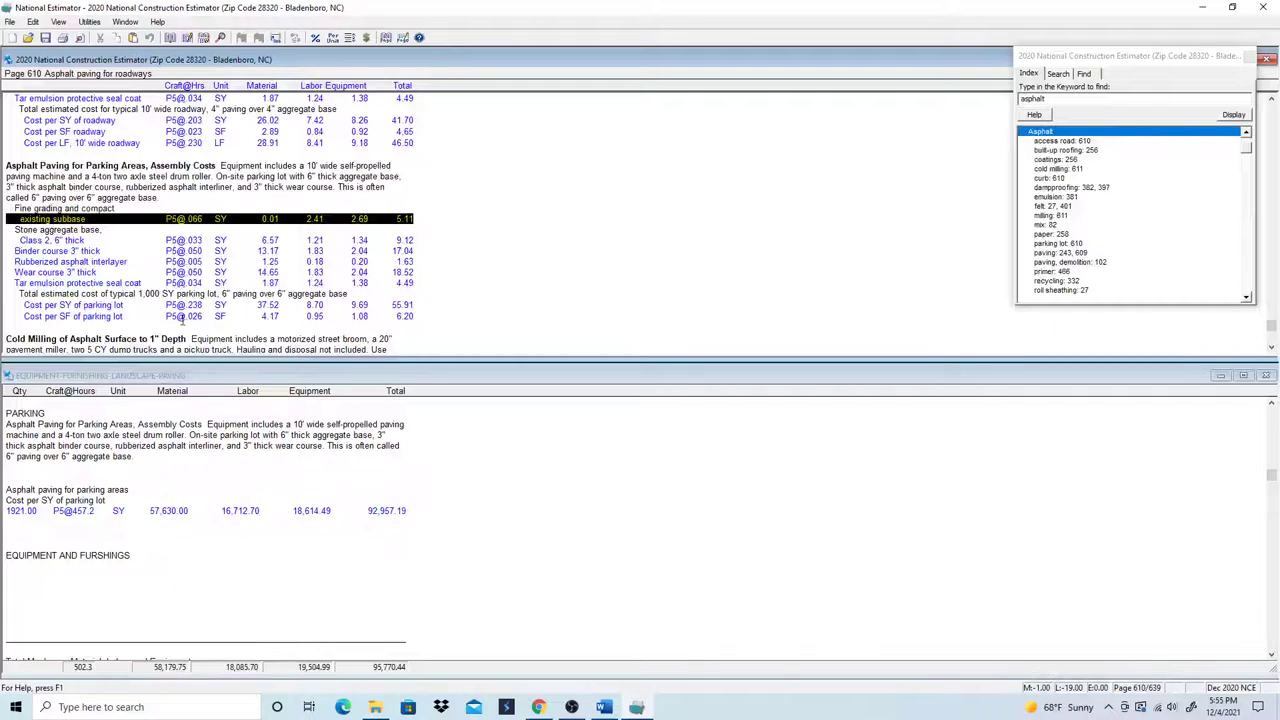
pyautogui.click(44, 465)
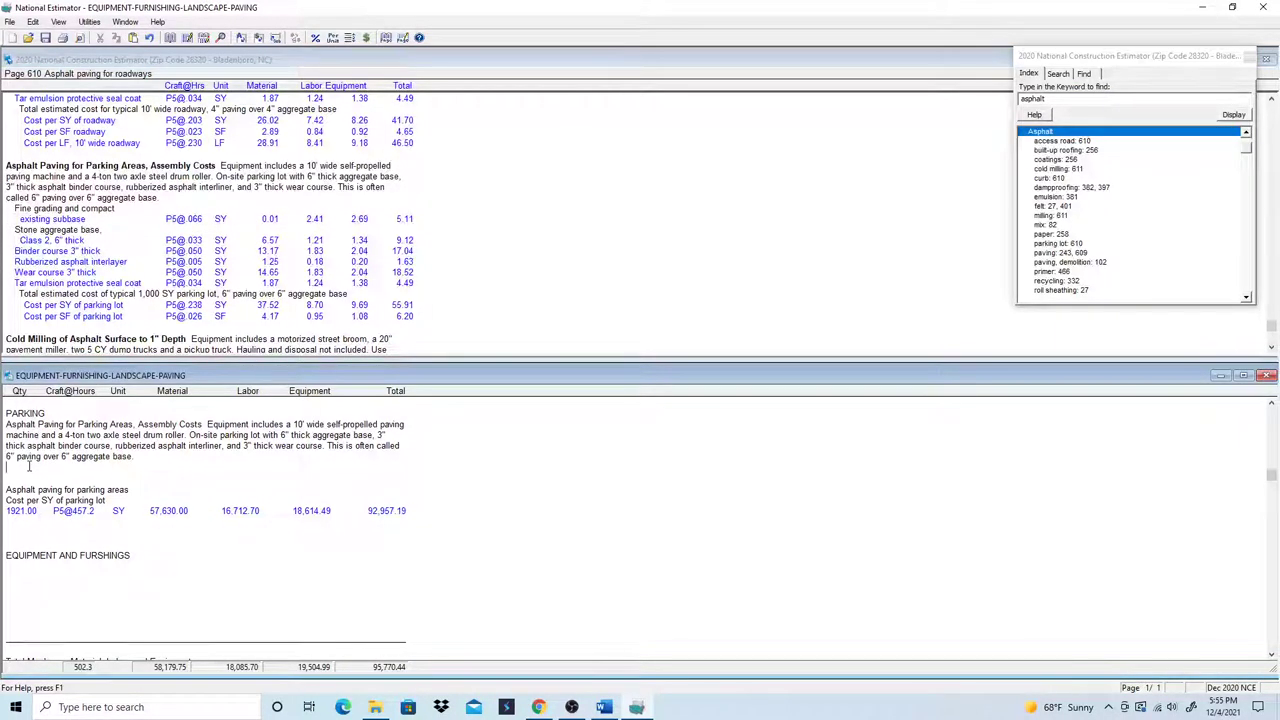
pyautogui.hotkey('ctrl', 'v')
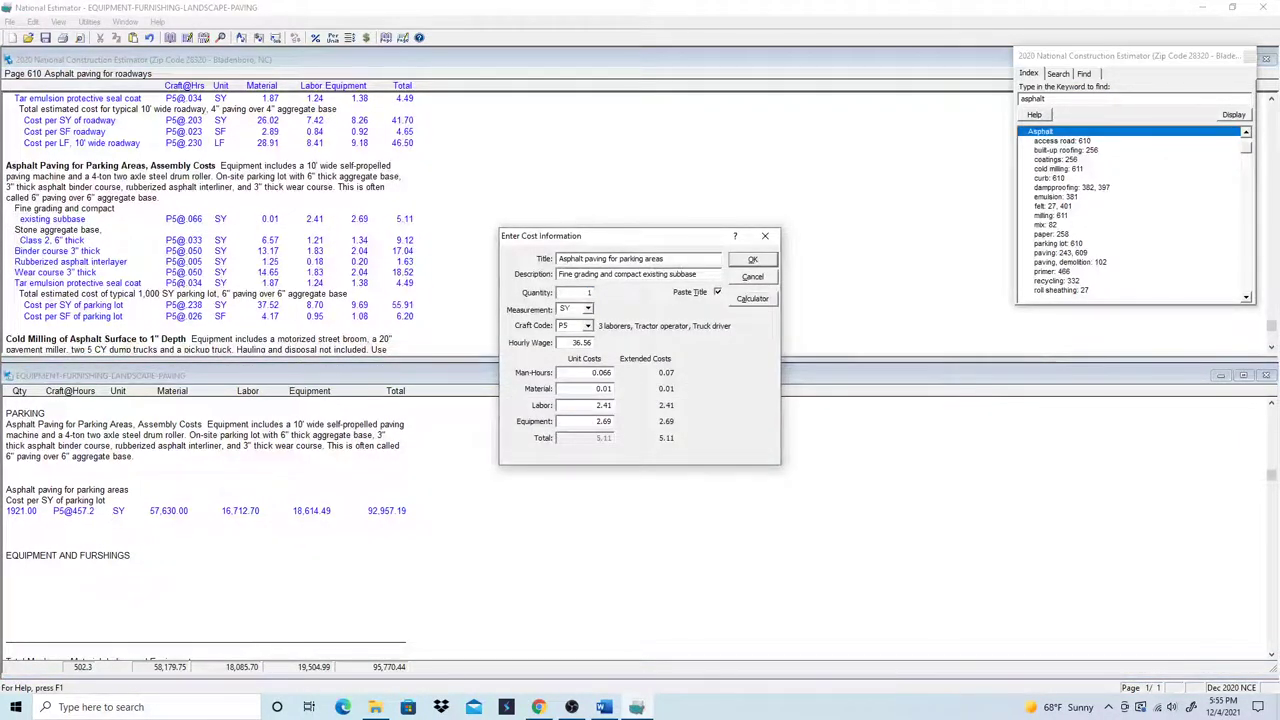
pyautogui.write('1921')
pyautogui.press('Return')
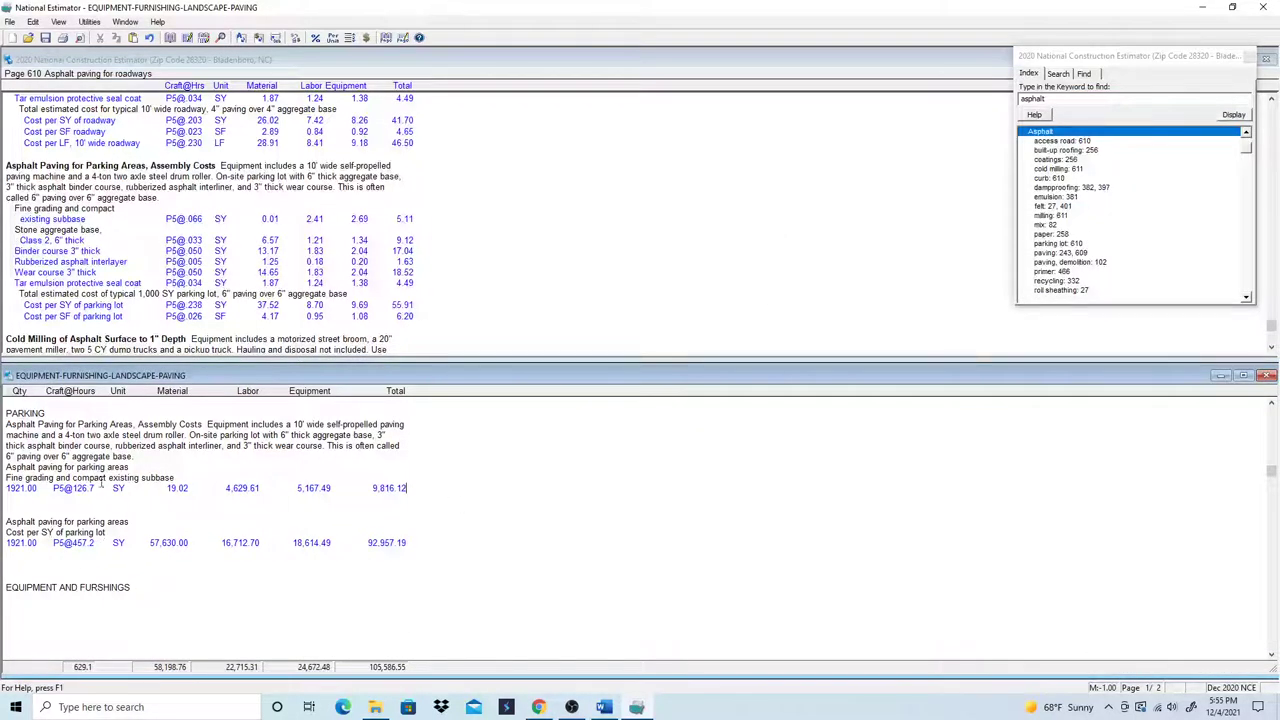
# - Copy the costbook items from stone aggregate base through tar emulsion seal coat below fine grading, entering 1921 SY for stone base and binder course
pyautogui.click(17, 236)
pyautogui.click(37, 255)
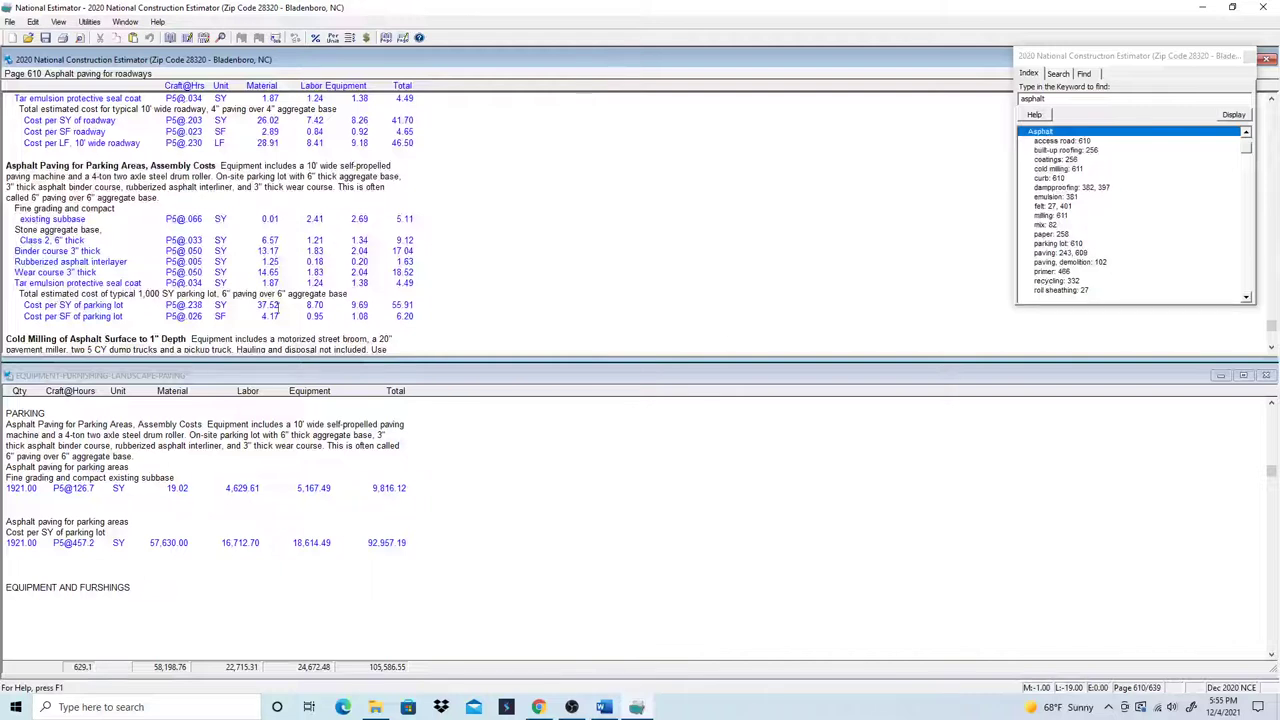
pyautogui.scroll(-1, 220, 300)
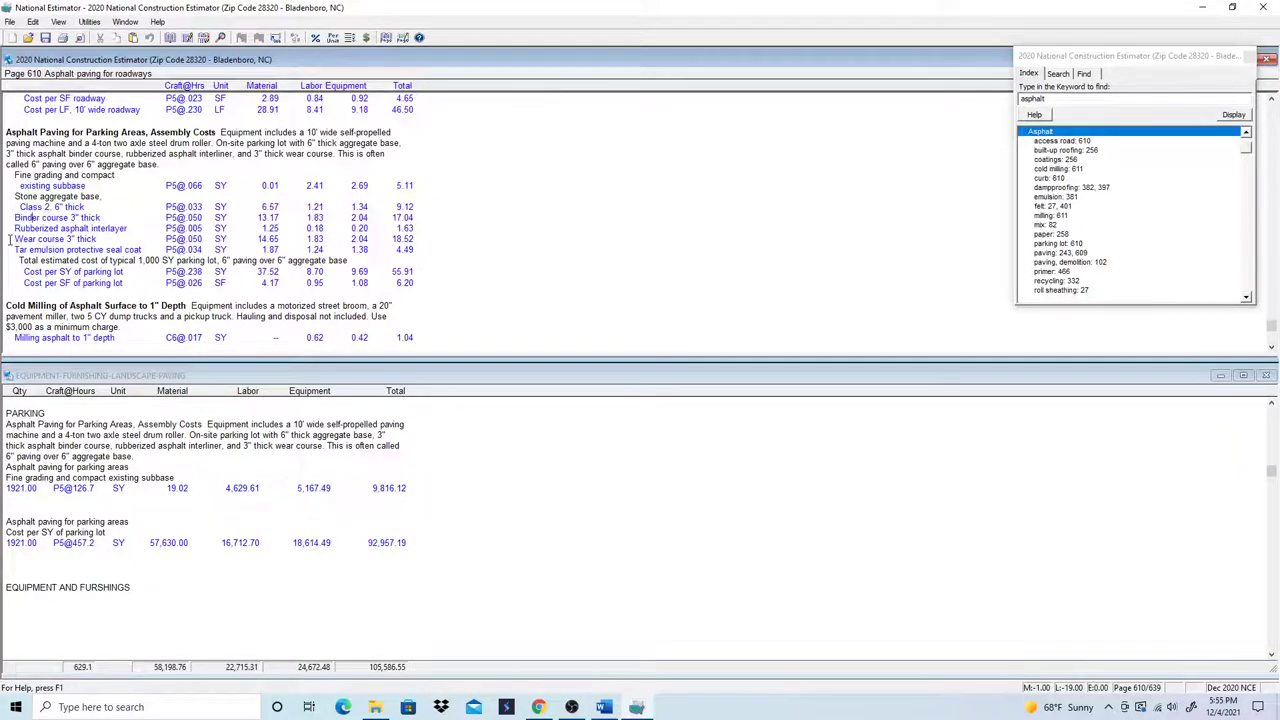
pyautogui.moveTo(14, 196); pyautogui.dragTo(14, 250)
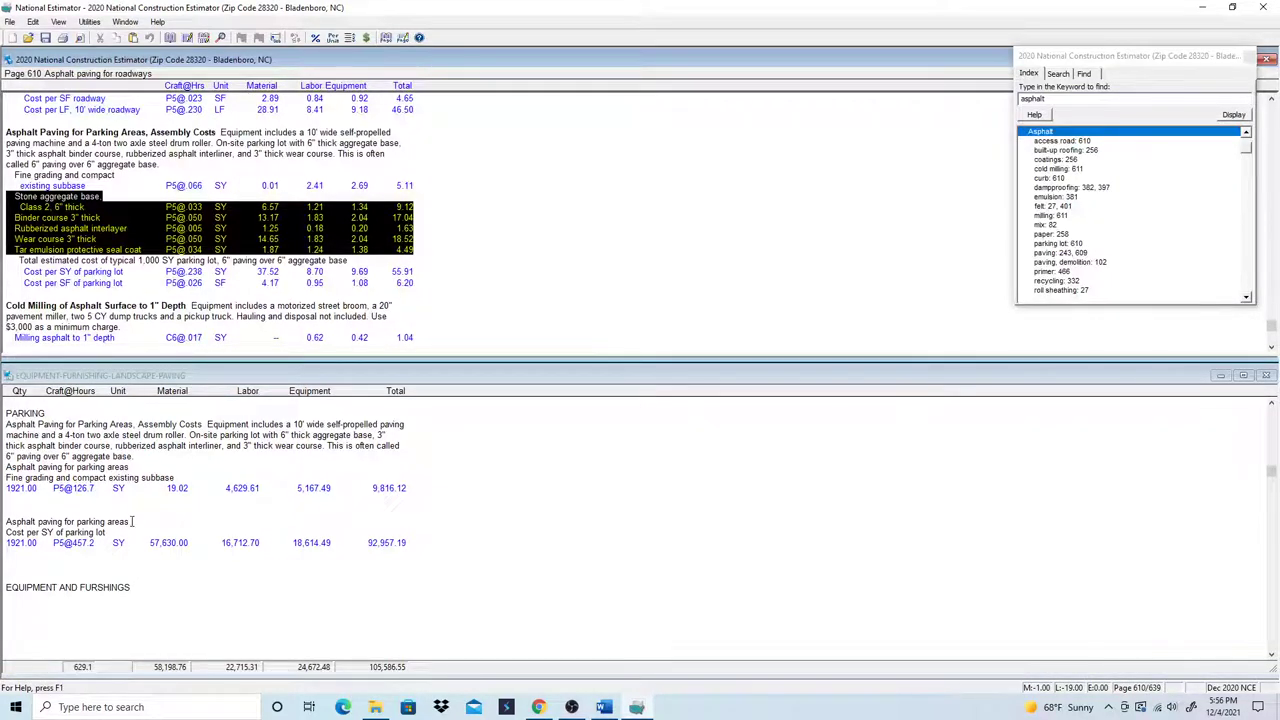
pyautogui.click(33, 499)
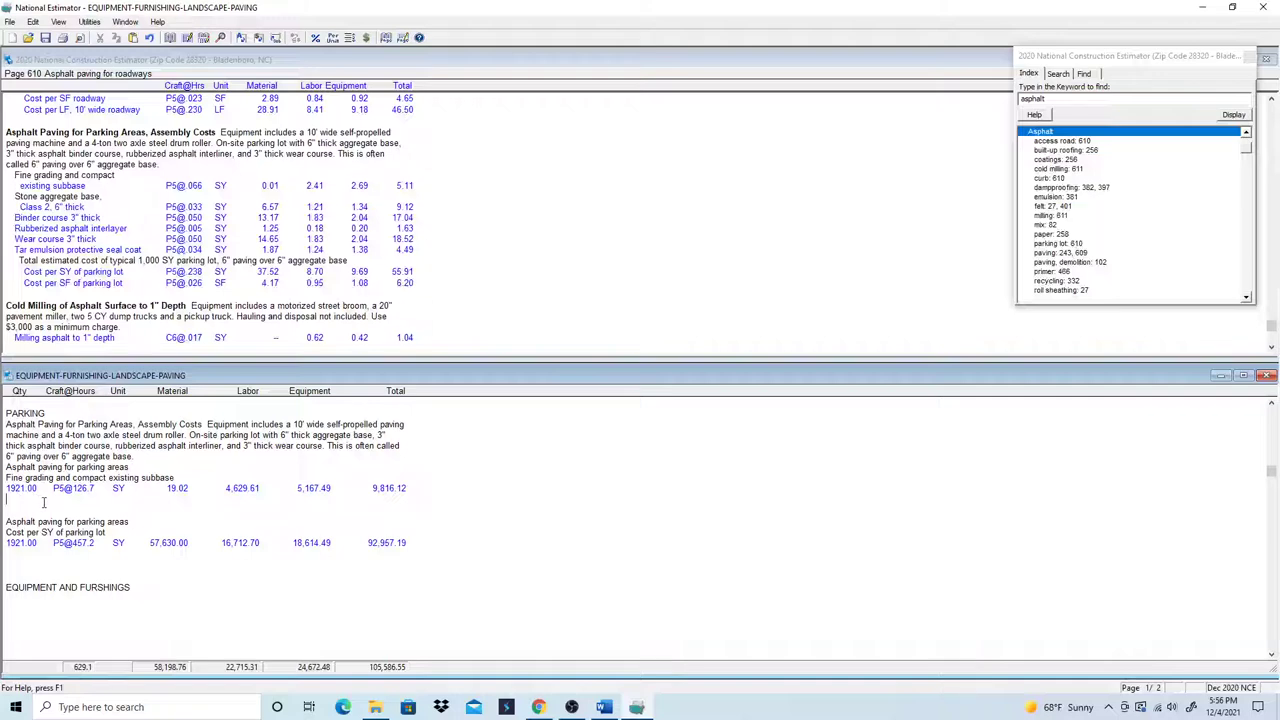
pyautogui.hotkey('ctrl', 'v')
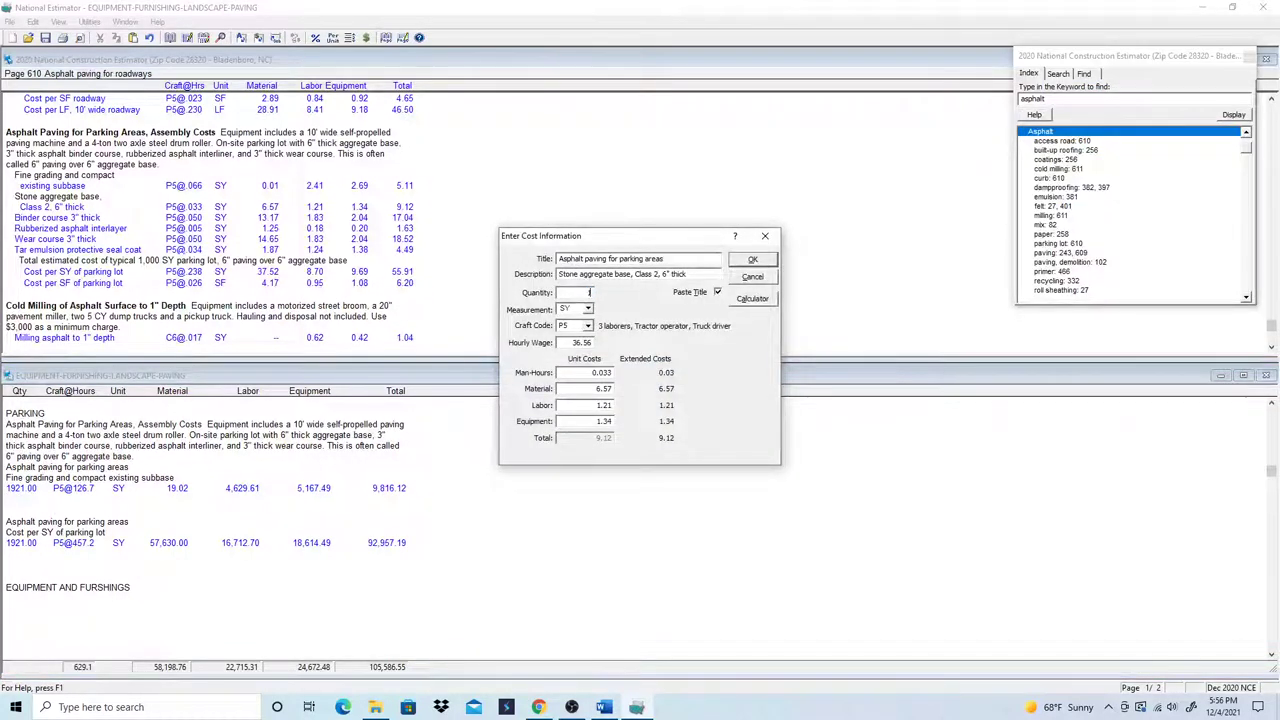
pyautogui.write('1921')
pyautogui.press('Return')
pyautogui.write('92')
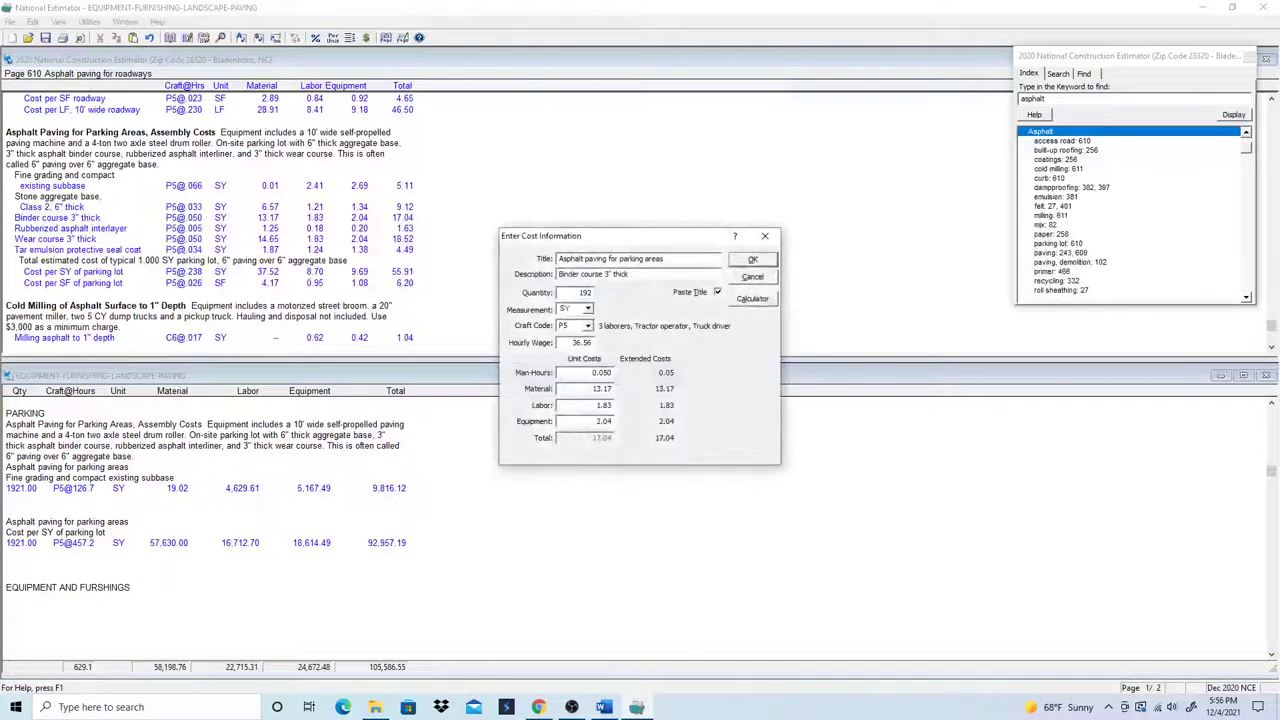
pyautogui.write('1')
pyautogui.press('Return')
# - Enter a quantity of 1921 SY for the rubberized asphalt interlayer, wear course and tar emulsion protective seal coat items
pyautogui.write('192')
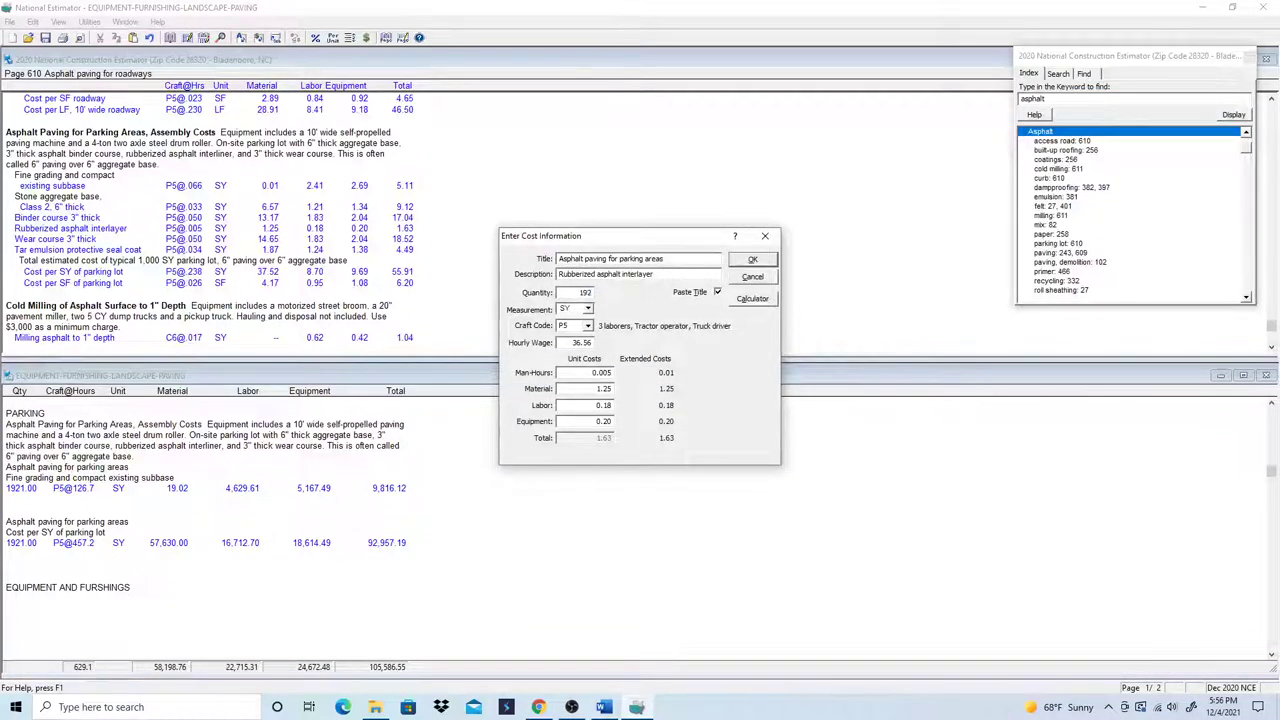
pyautogui.write('1')
pyautogui.press('Return')
pyautogui.write('92')
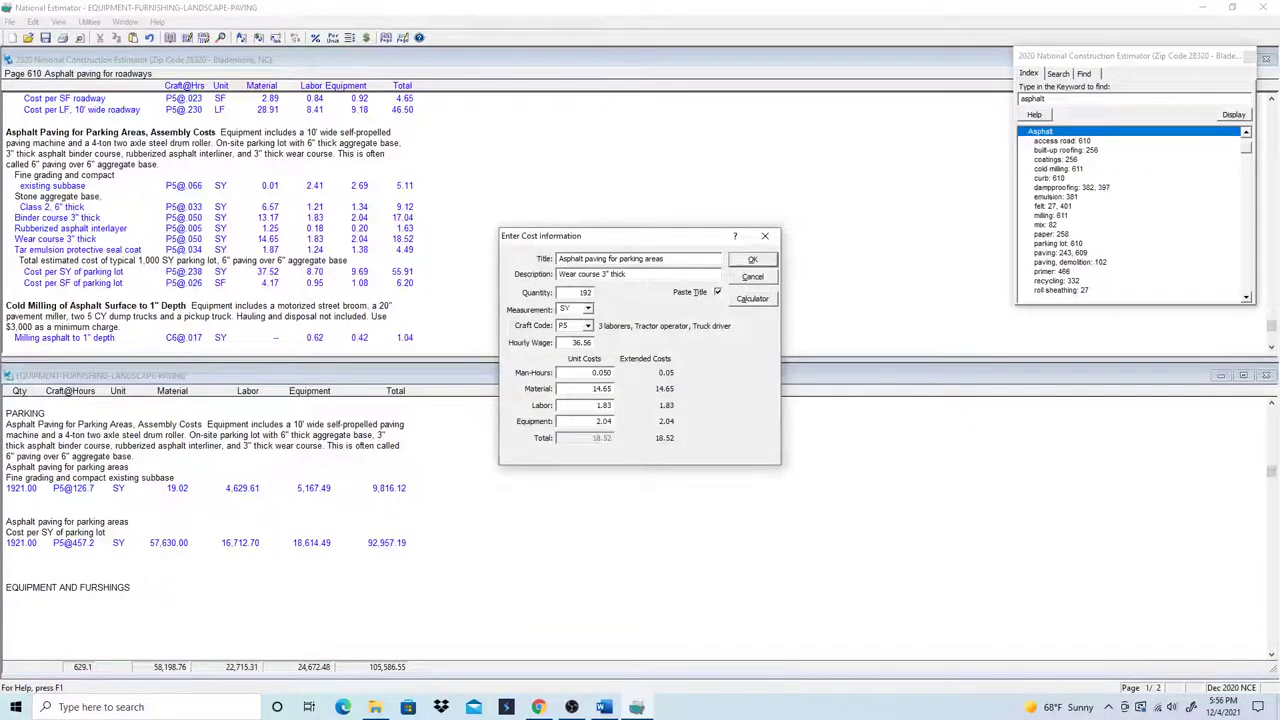
pyautogui.write('1')
pyautogui.press('Return')
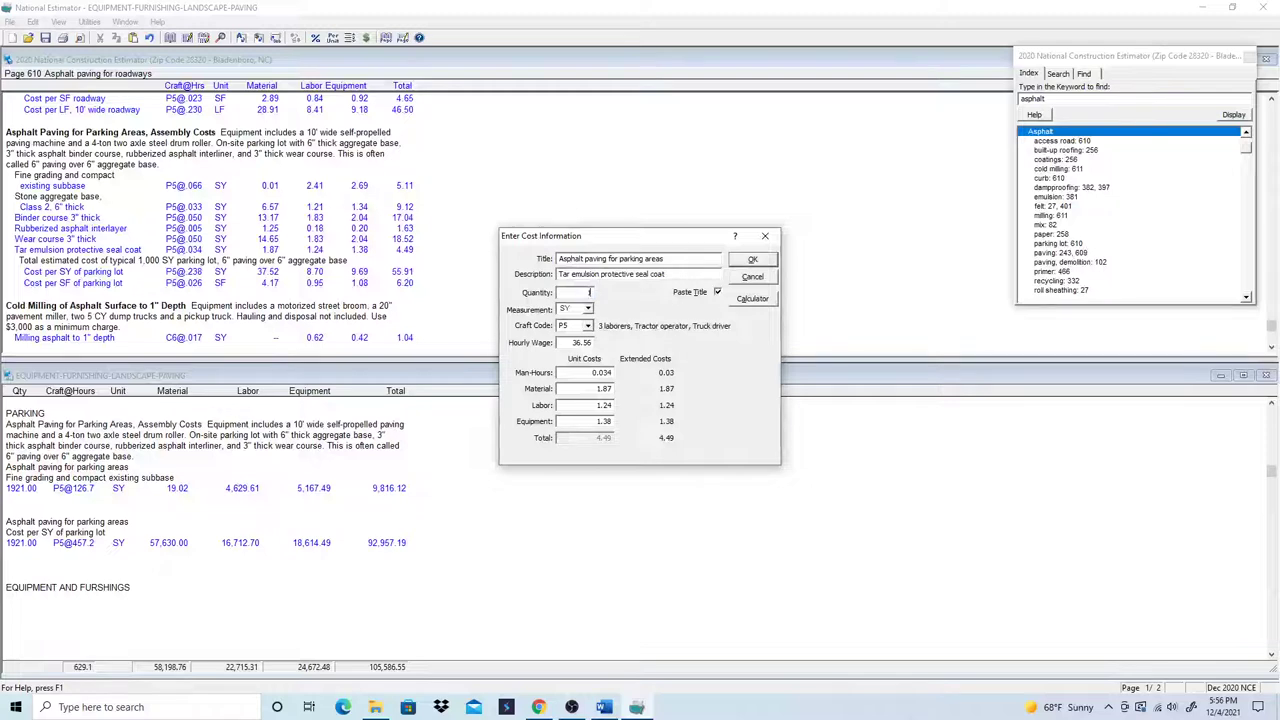
pyautogui.write('921')
pyautogui.press('Return')
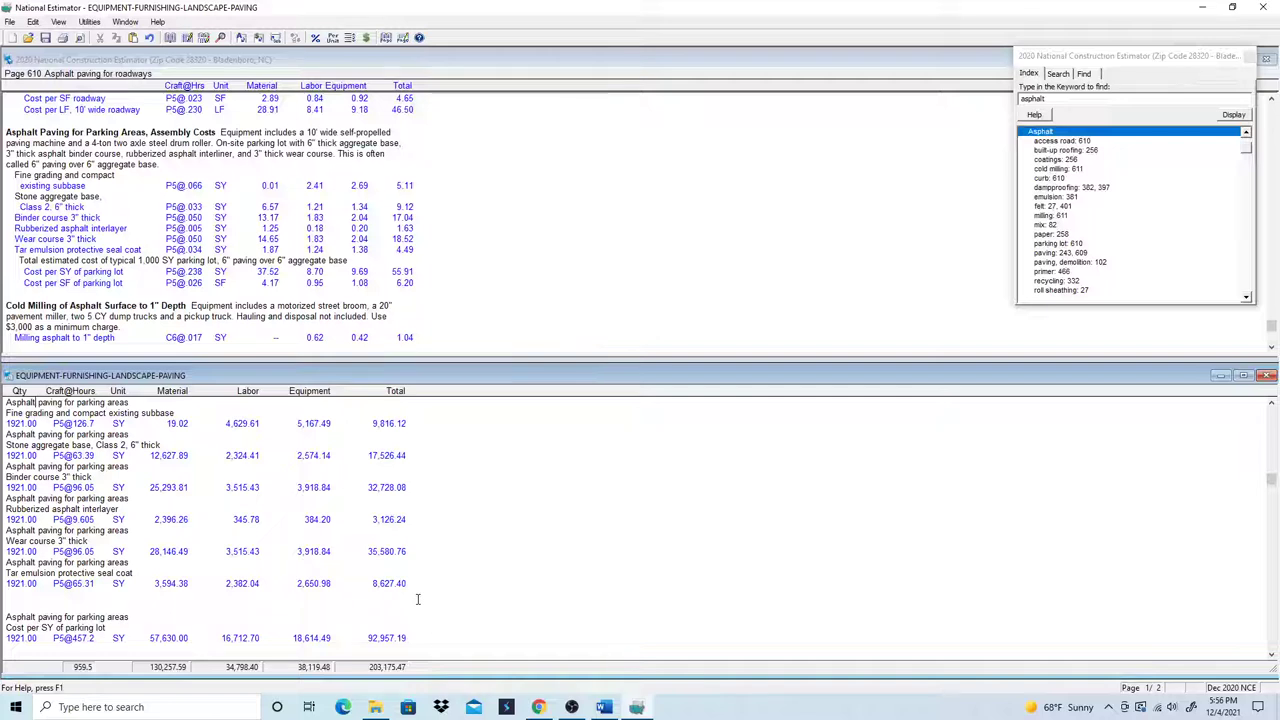
# - Delete the last line of the assembly description under PARKING, "6" paving over 6" aggregate base."
pyautogui.scroll(-1, 390, 580)
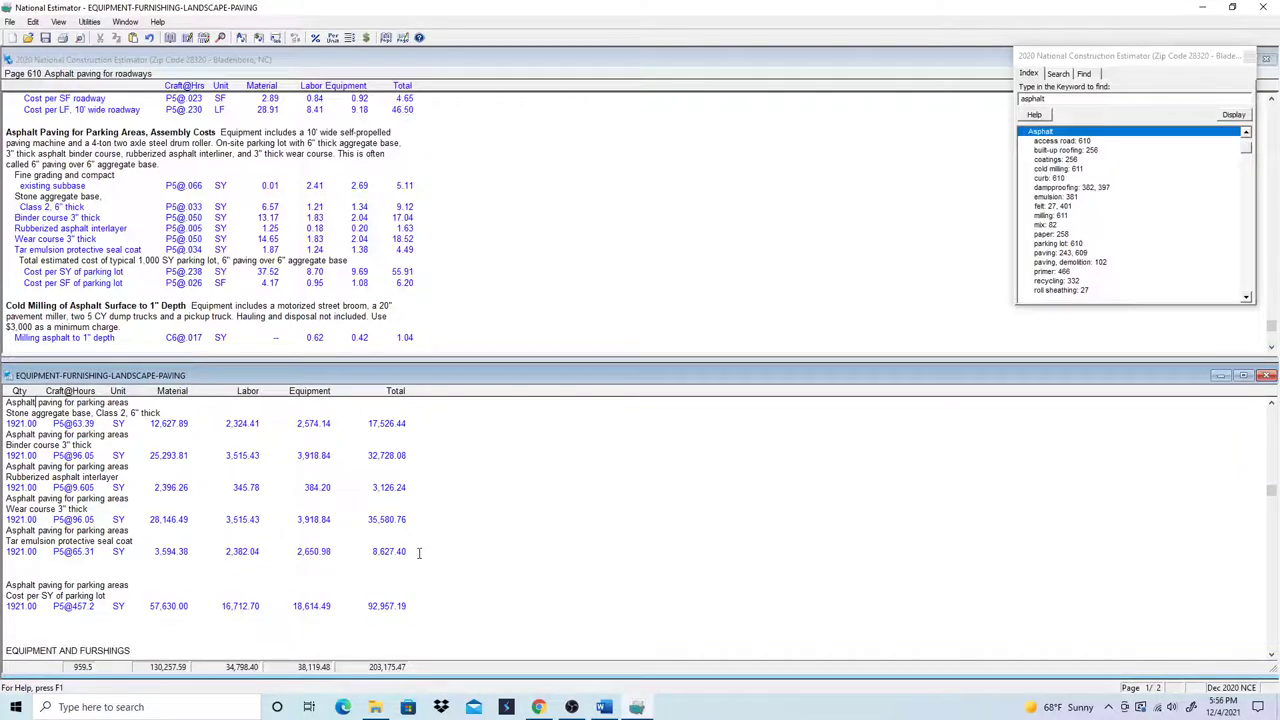
pyautogui.scroll(2, 106, 532)
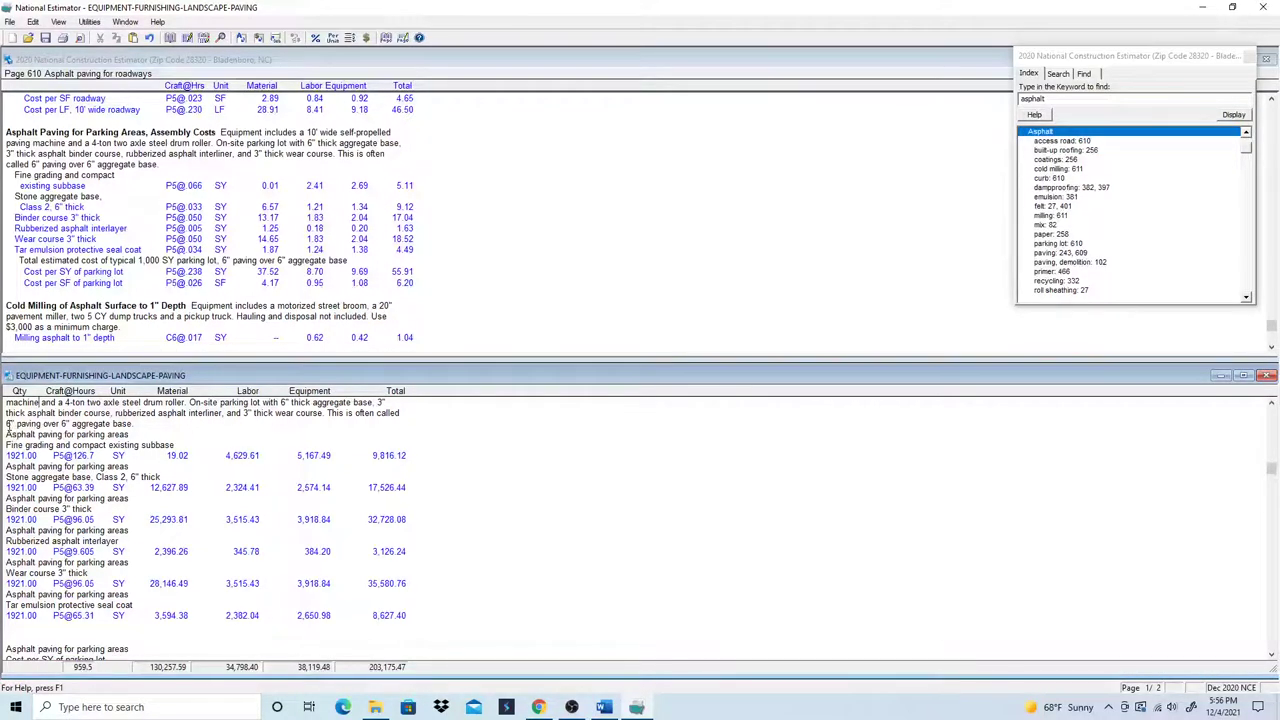
pyautogui.moveTo(8, 423); pyautogui.dragTo(30, 556)
pyautogui.click(50, 423)
pyautogui.moveTo(4, 424); pyautogui.dragTo(156, 424)
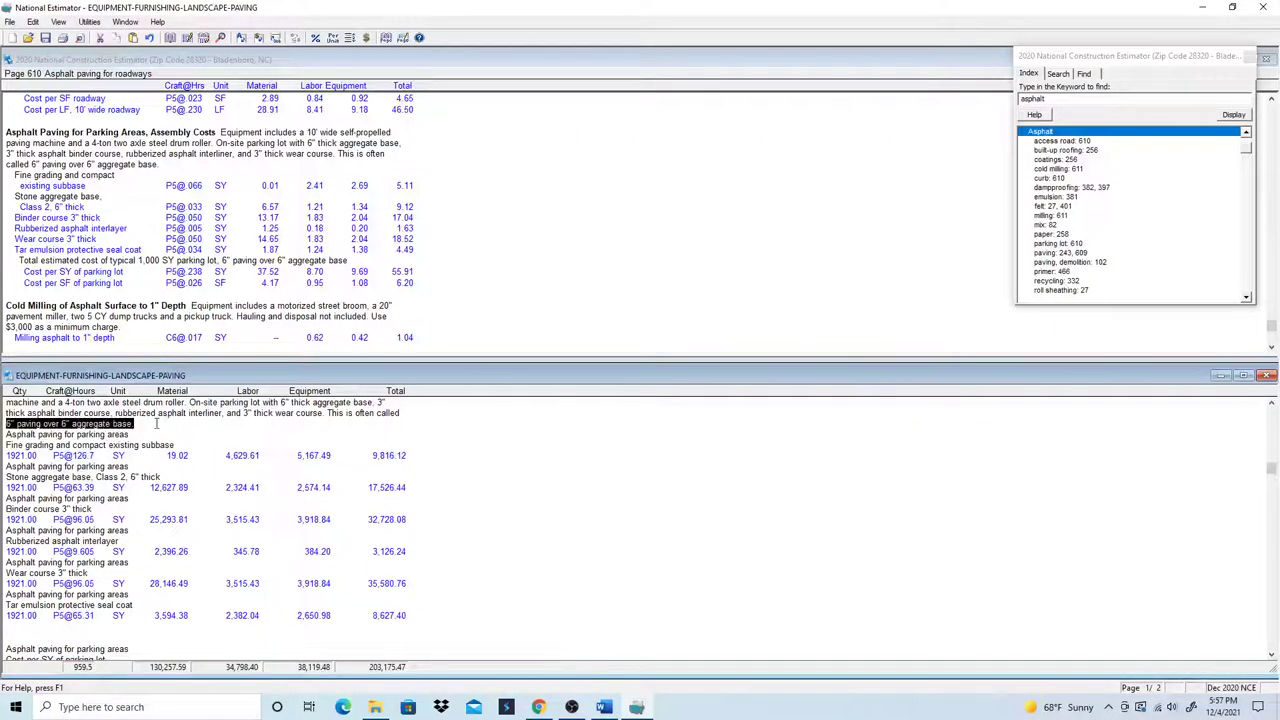
pyautogui.press('Delete')
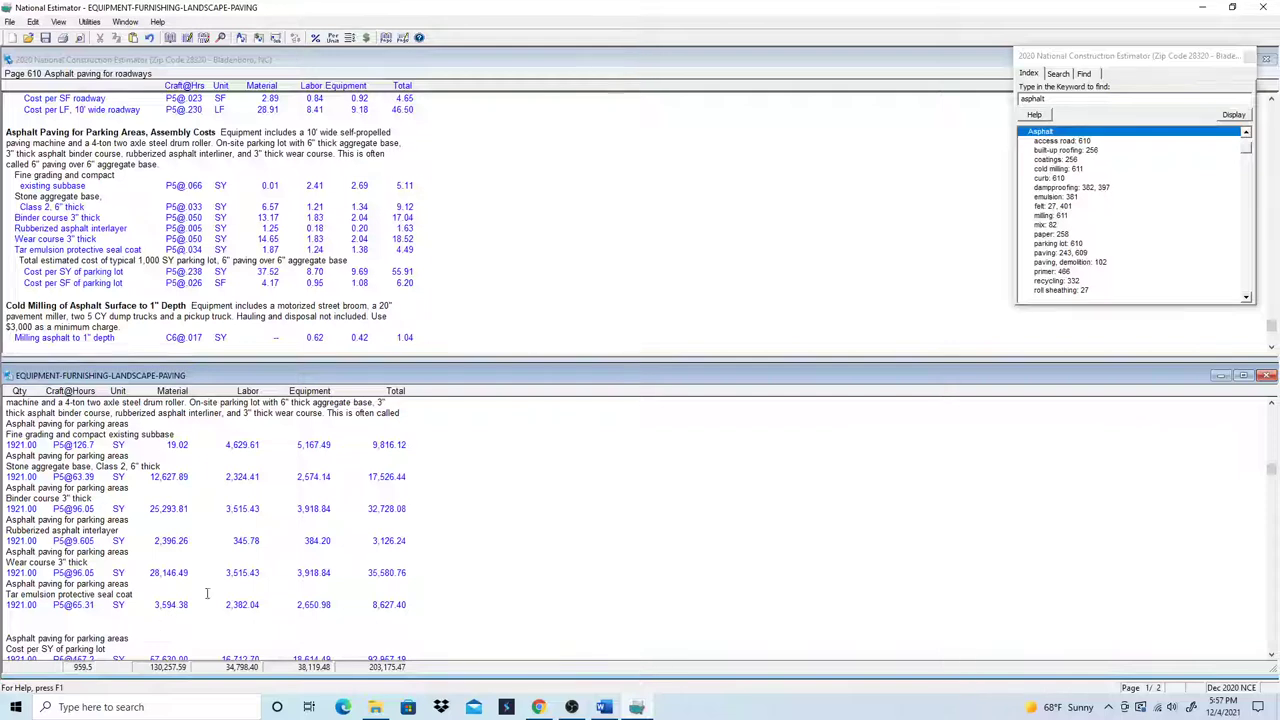
# - Delete the paving components from fine grading through seal coat, along with the leftover heading and blank lines above the Cost per SY item
pyautogui.moveTo(431, 603); pyautogui.dragTo(8, 434)
pyautogui.press('Delete')
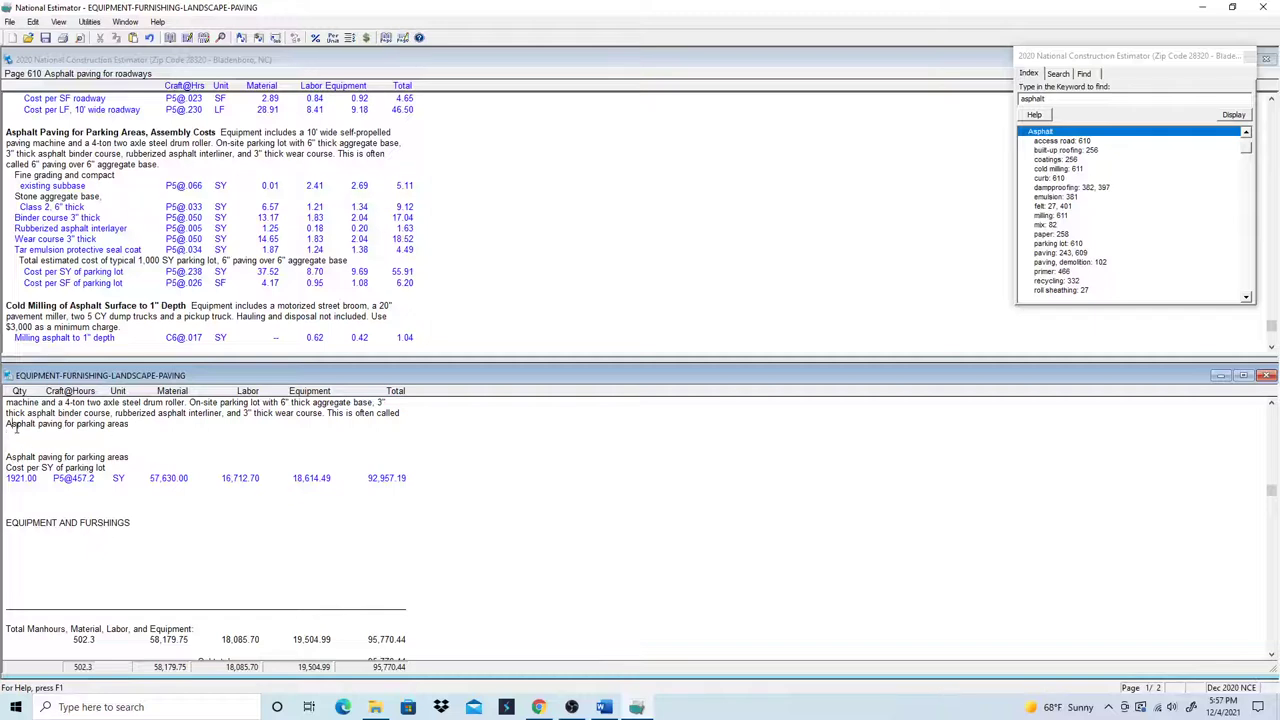
pyautogui.moveTo(16, 428); pyautogui.dragTo(112, 438)
pyautogui.press('Delete')
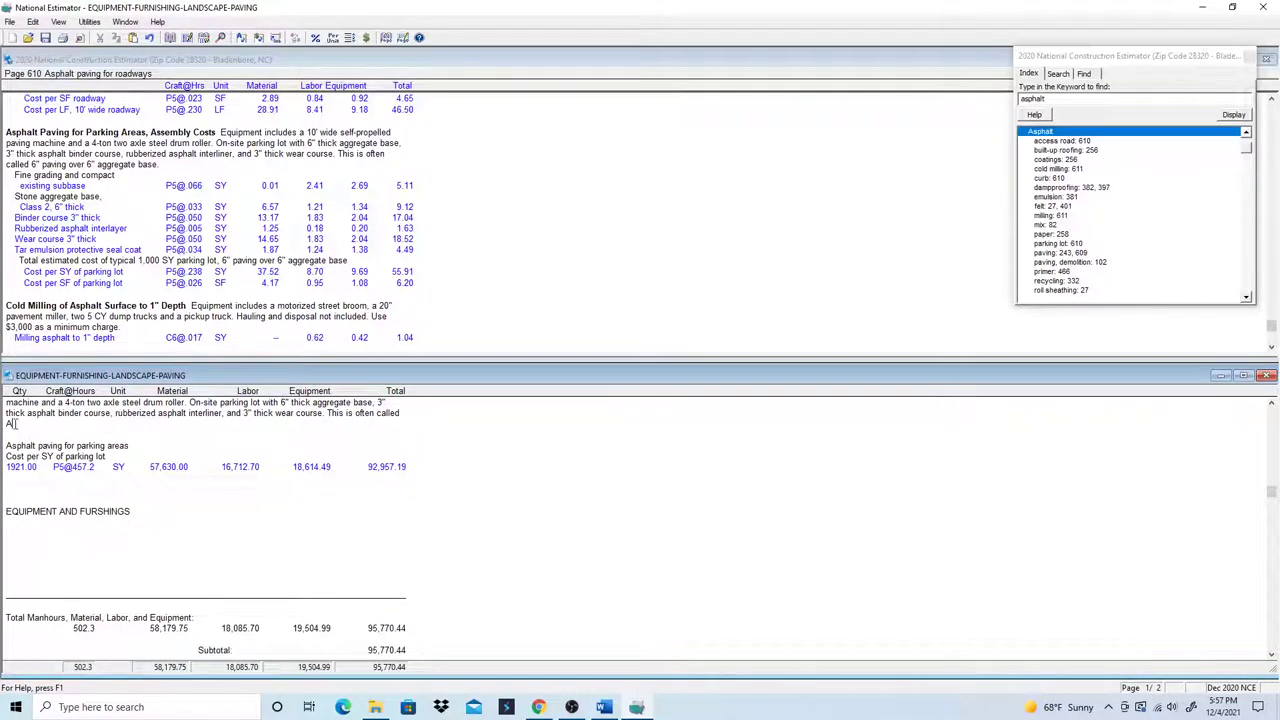
pyautogui.press('BackSpace')
pyautogui.press('Delete')
pyautogui.press('Delete')
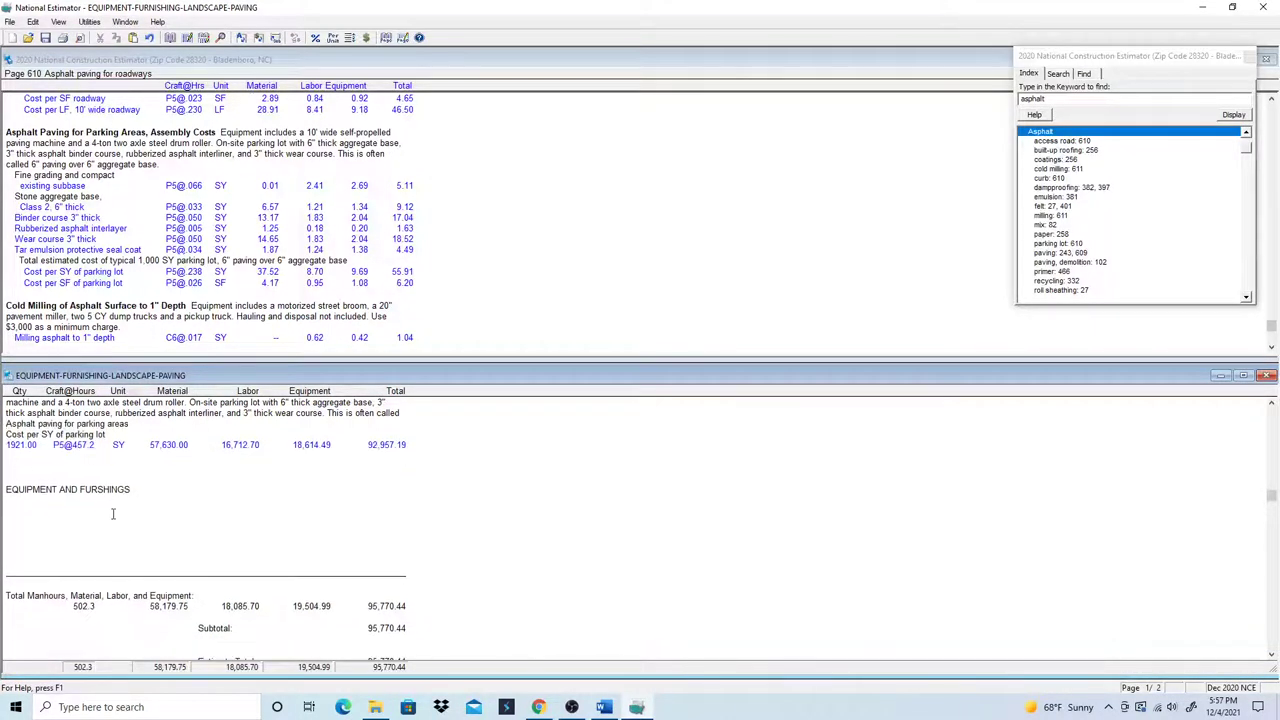
# - Insert a blank line between the PARKING heading and the asphalt paving description in the estimate
pyautogui.scroll(1, 113, 514)
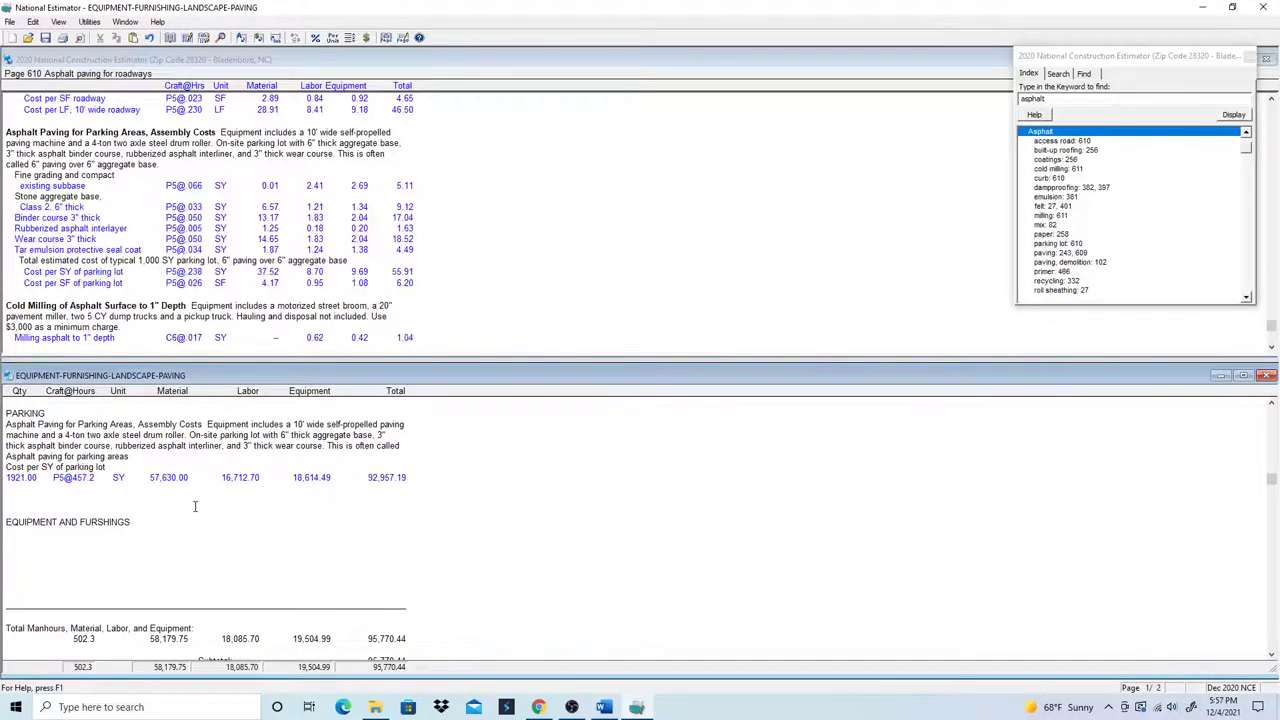
pyautogui.scroll(3, 160, 500)
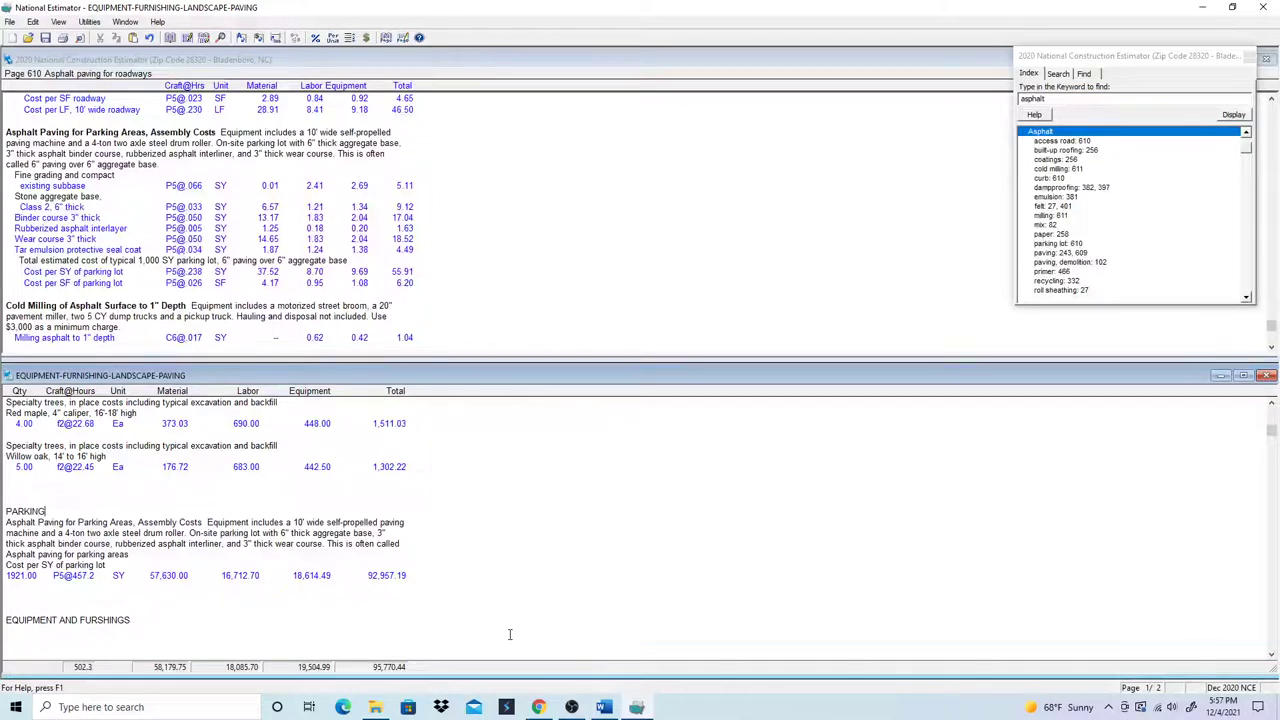
pyautogui.press('Return')
pyautogui.scroll(-3, 509, 634)
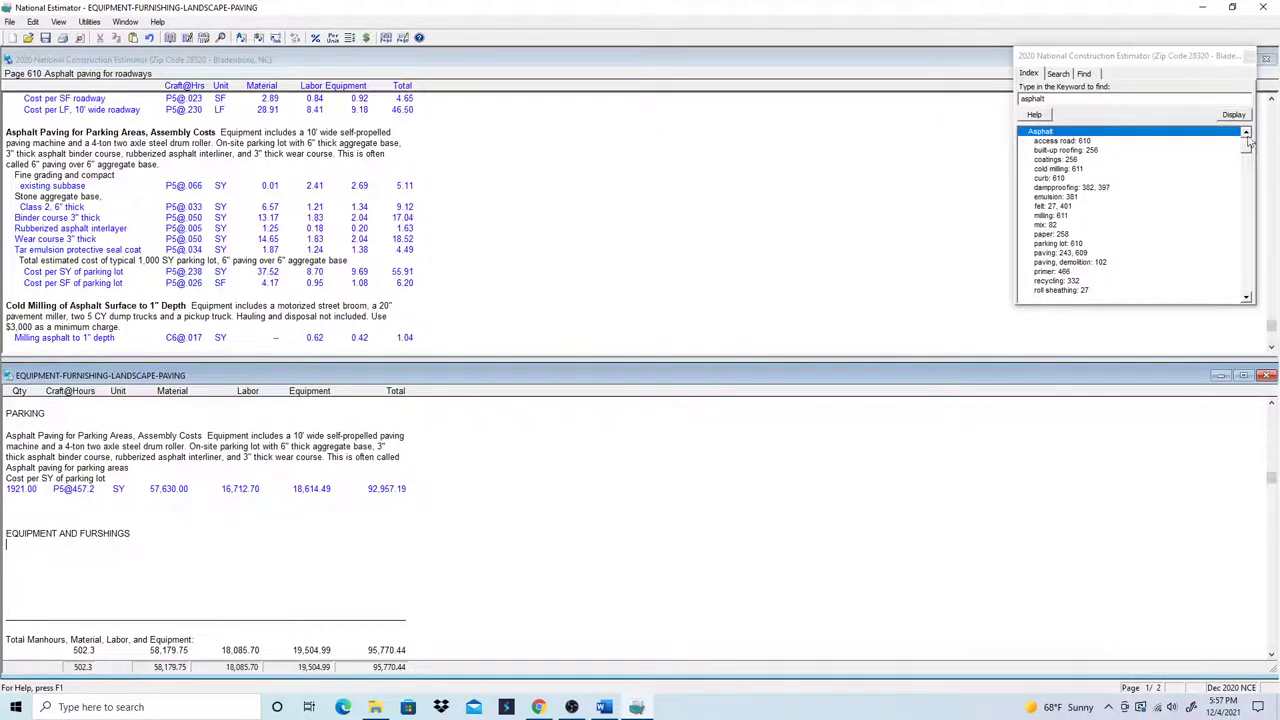
# - Look up "chairs" in the costbook index and open the auditorium chairs entry
pyautogui.click(1072, 99)
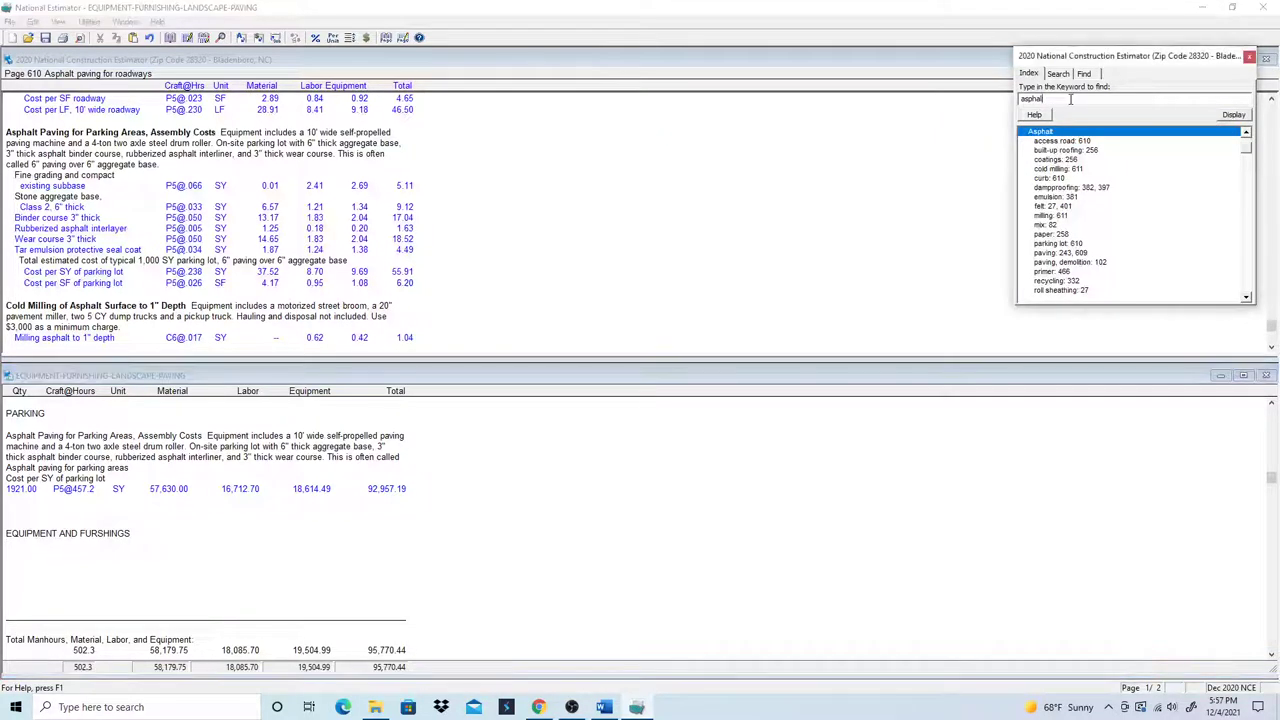
pyautogui.press('BackSpace')
pyautogui.press('BackSpace')
pyautogui.press('BackSpace')
pyautogui.press('BackSpace')
pyautogui.press('BackSpace')
pyautogui.press('BackSpace')
pyautogui.press('BackSpace')
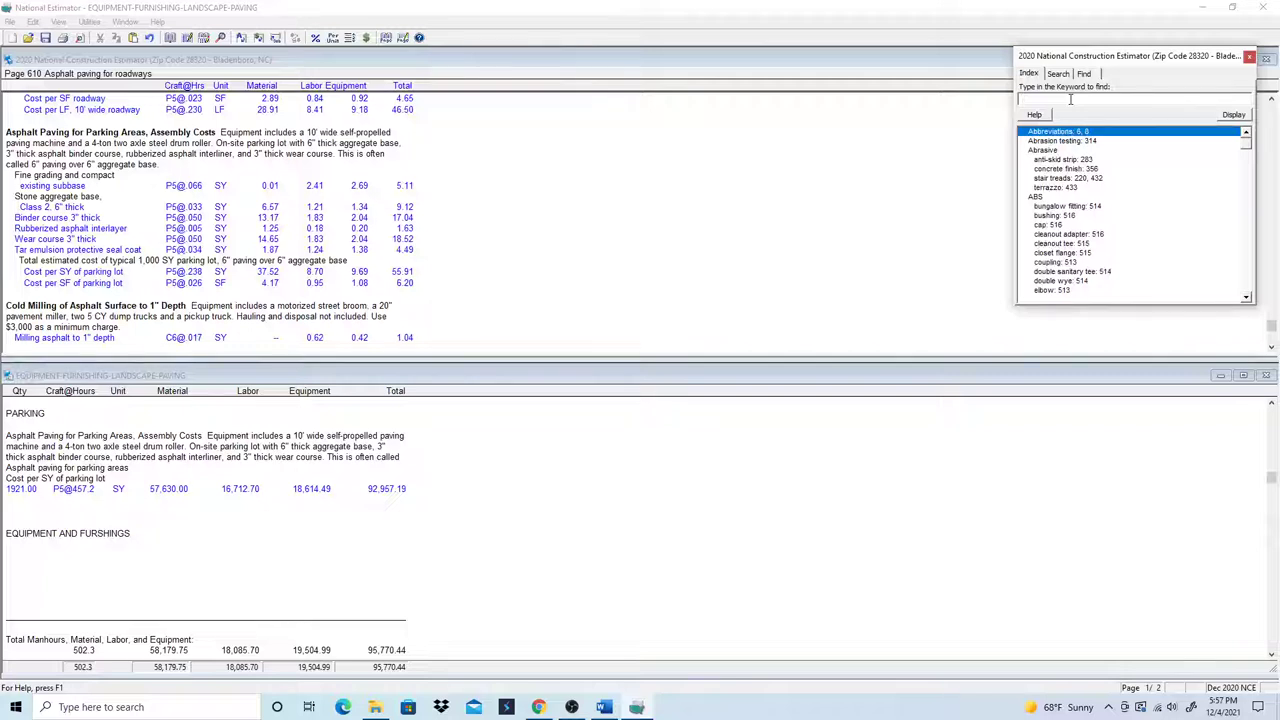
pyautogui.write('chairs')
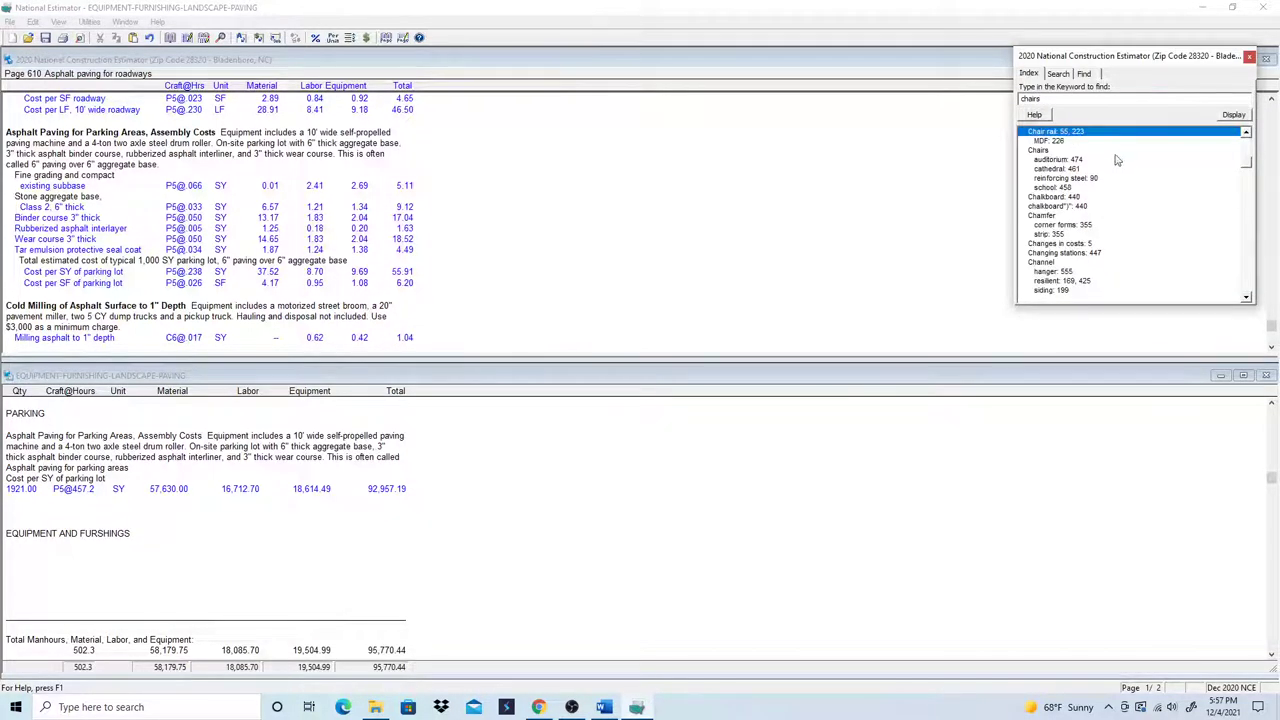
pyautogui.click(1040, 161)
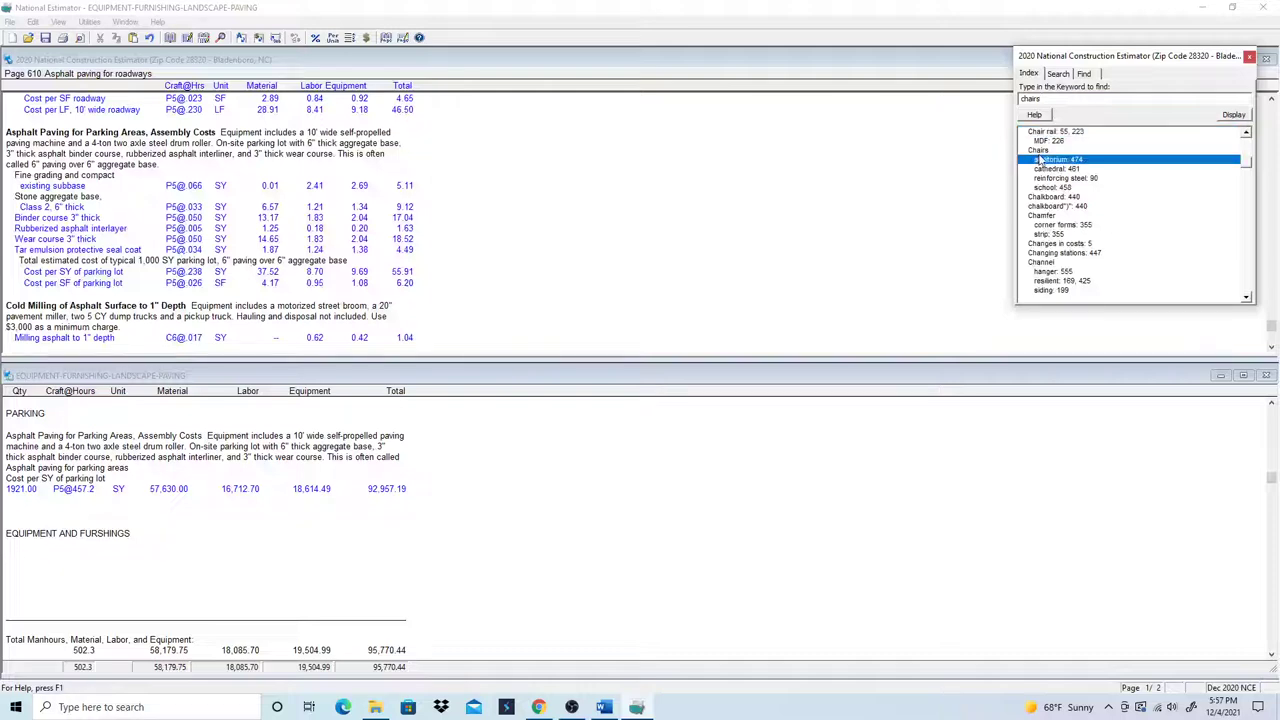
pyautogui.doubleClick(1040, 161)
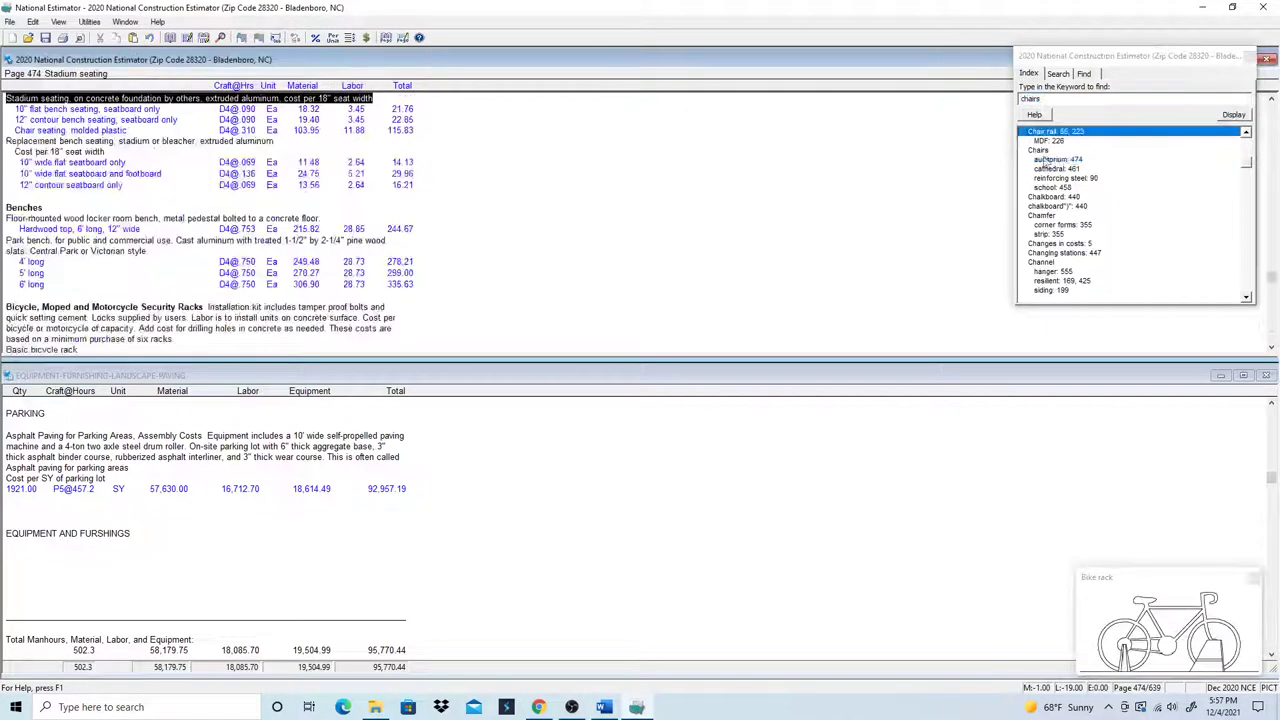
# - Copy the "Theater style, economy" seating item into the estimate under EQUIPMENT AND FURSHINGS with a quantity of 4
pyautogui.scroll(2, 178, 150)
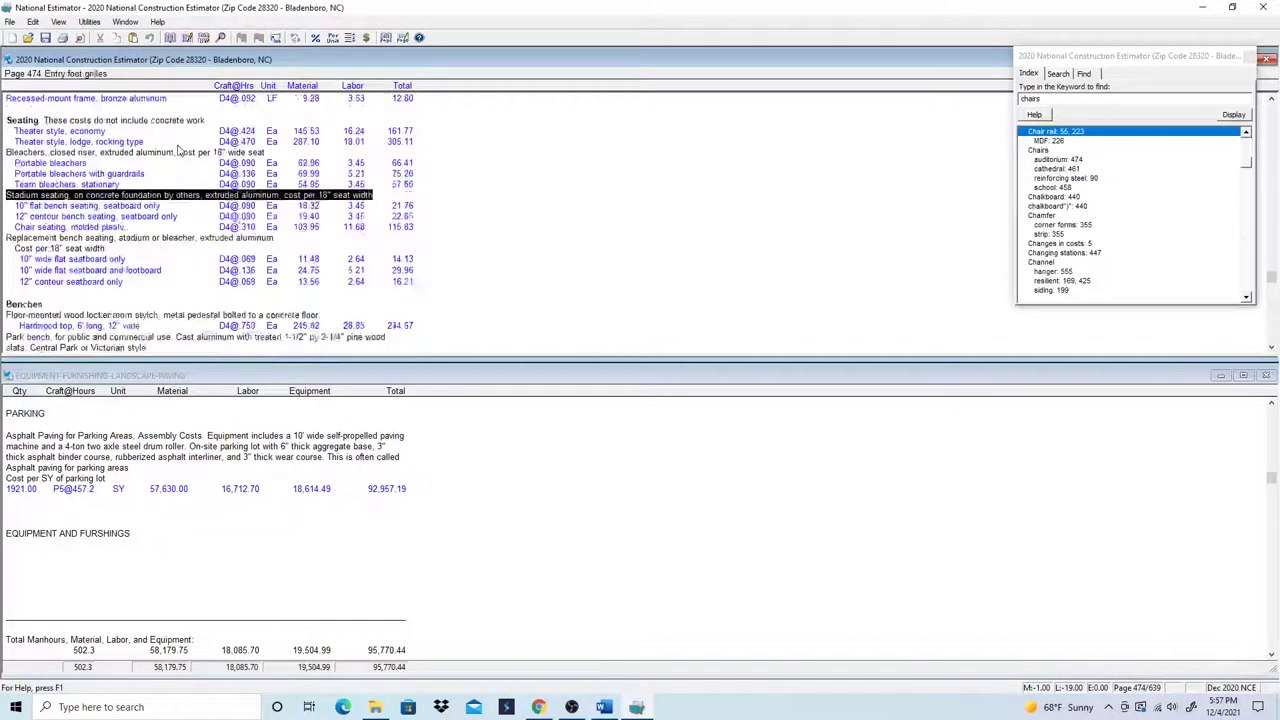
pyautogui.scroll(2, 178, 150)
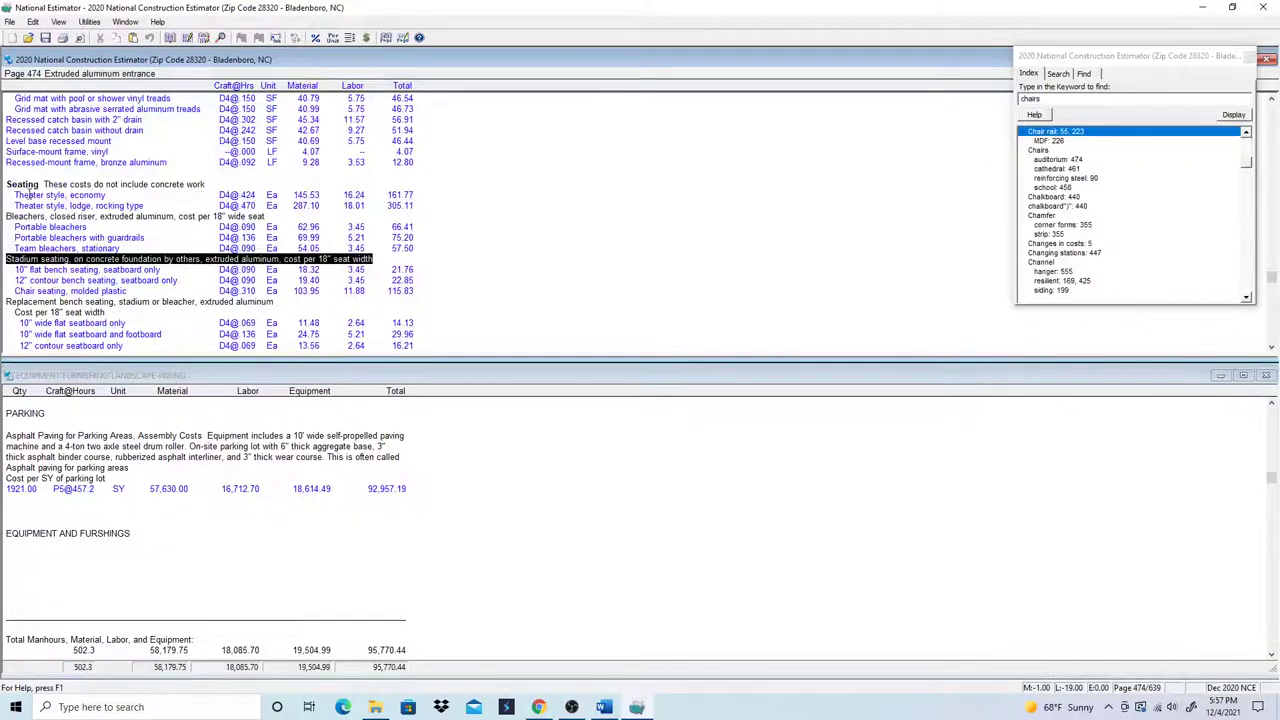
pyautogui.scroll(5, 51, 190)
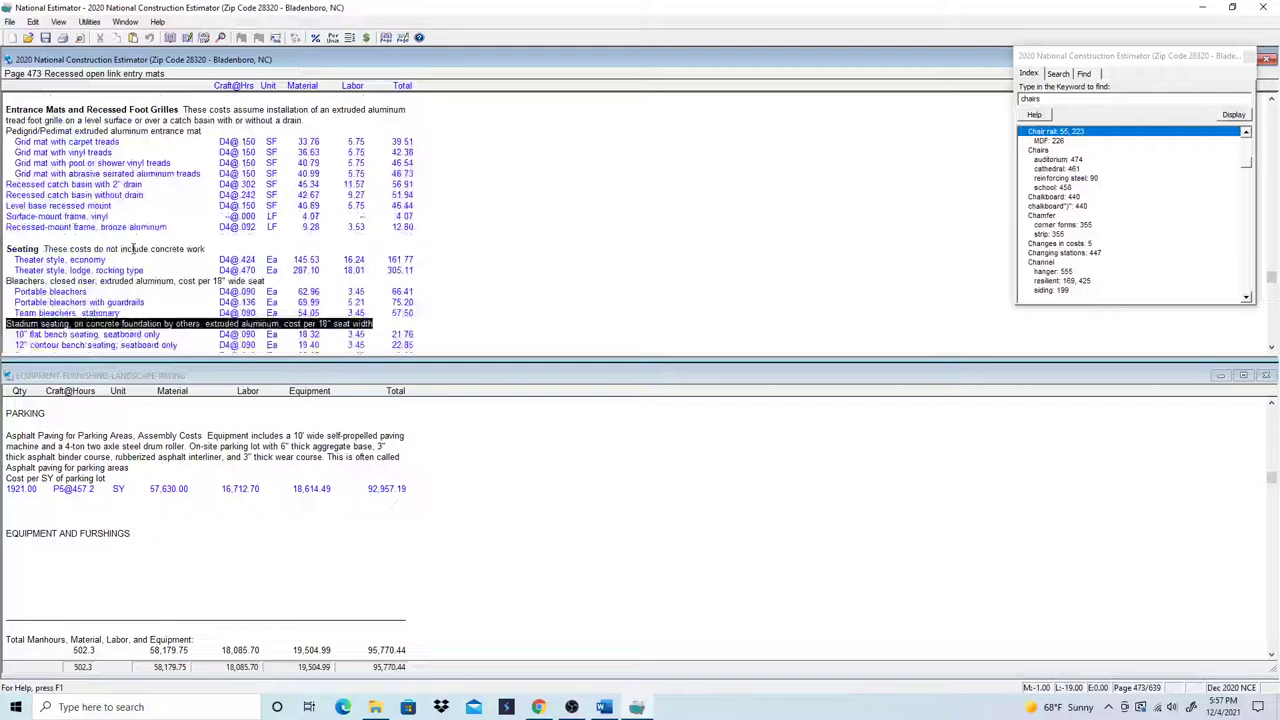
pyautogui.click(18, 259)
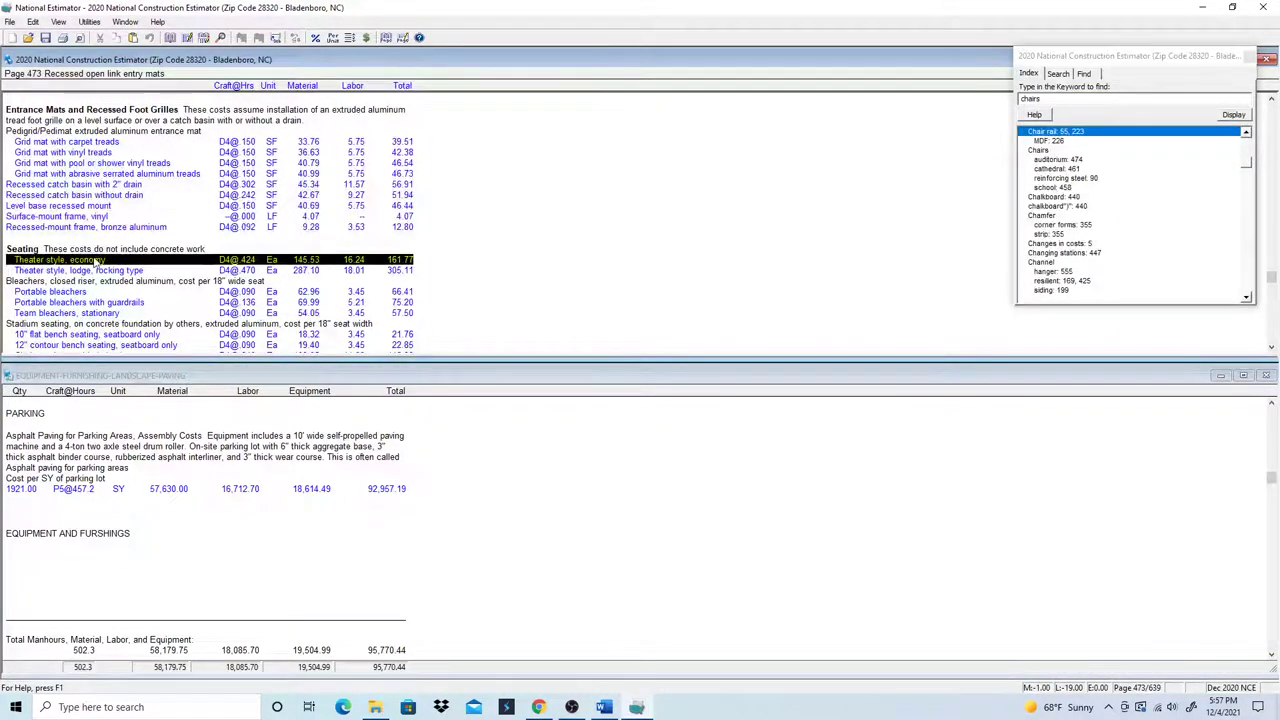
pyautogui.click(18, 259)
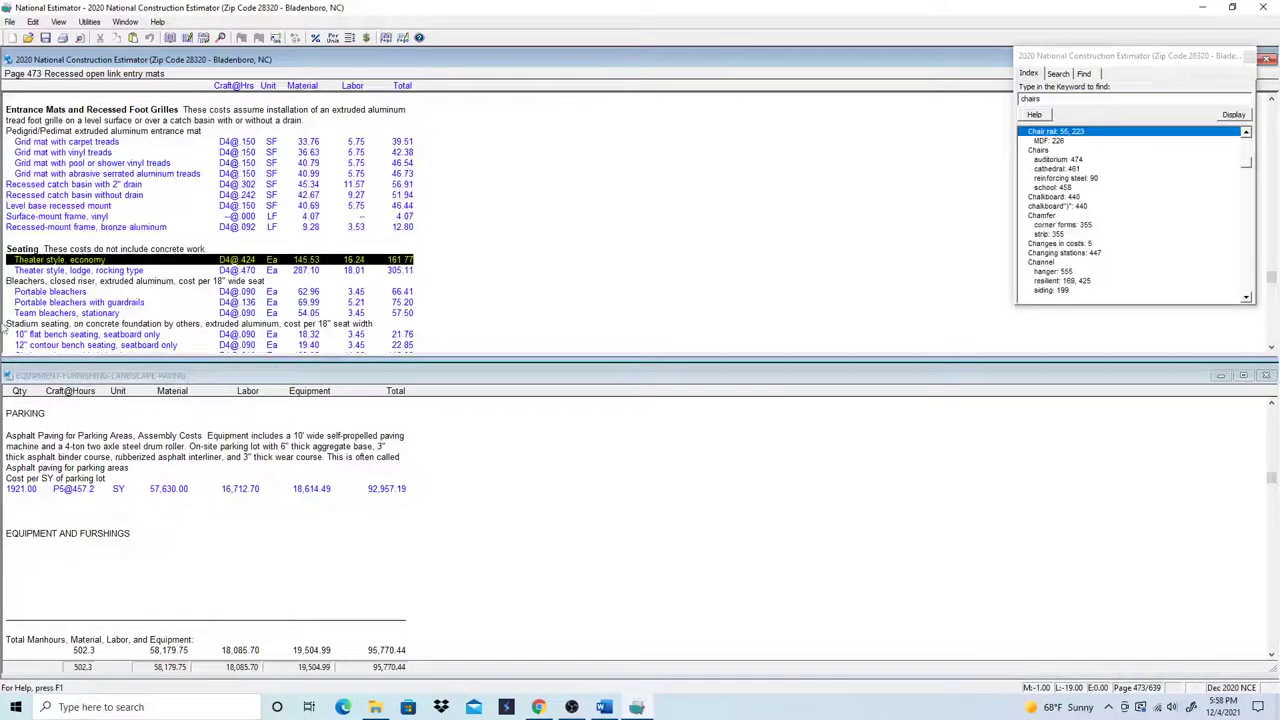
pyautogui.rightClick(58, 266)
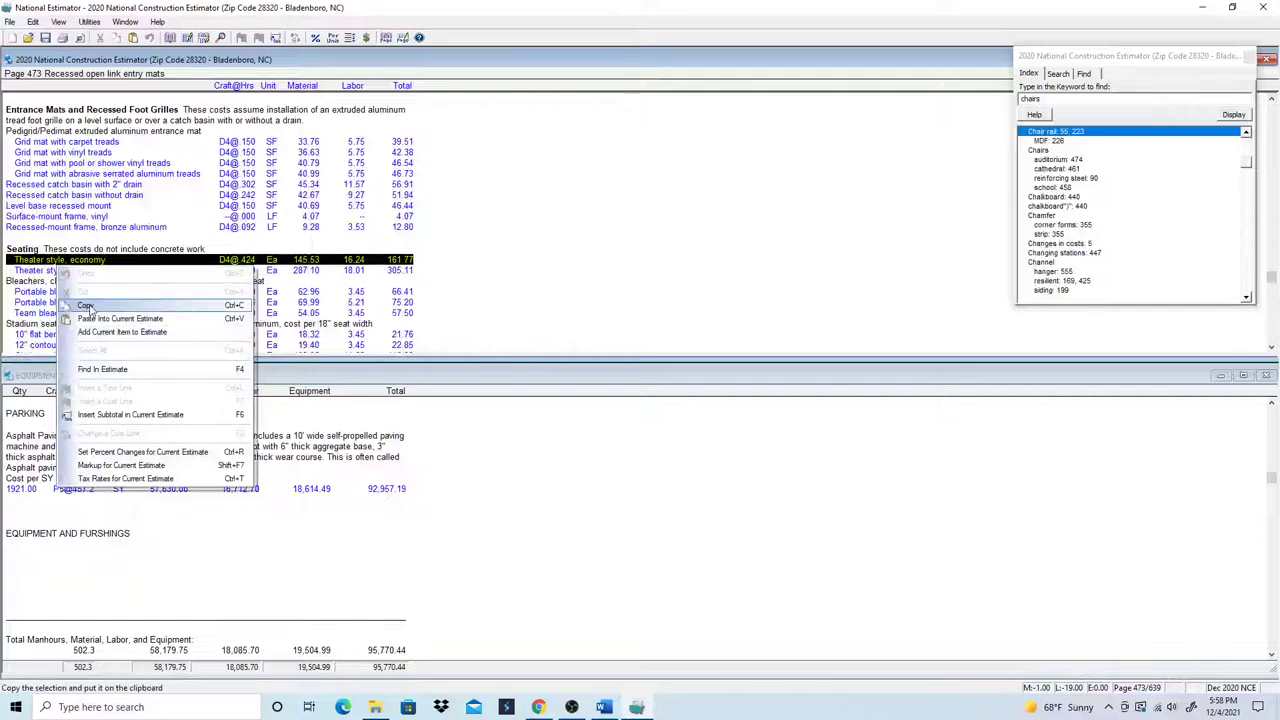
pyautogui.click(90, 308)
pyautogui.click(33, 575)
pyautogui.rightClick(33, 575)
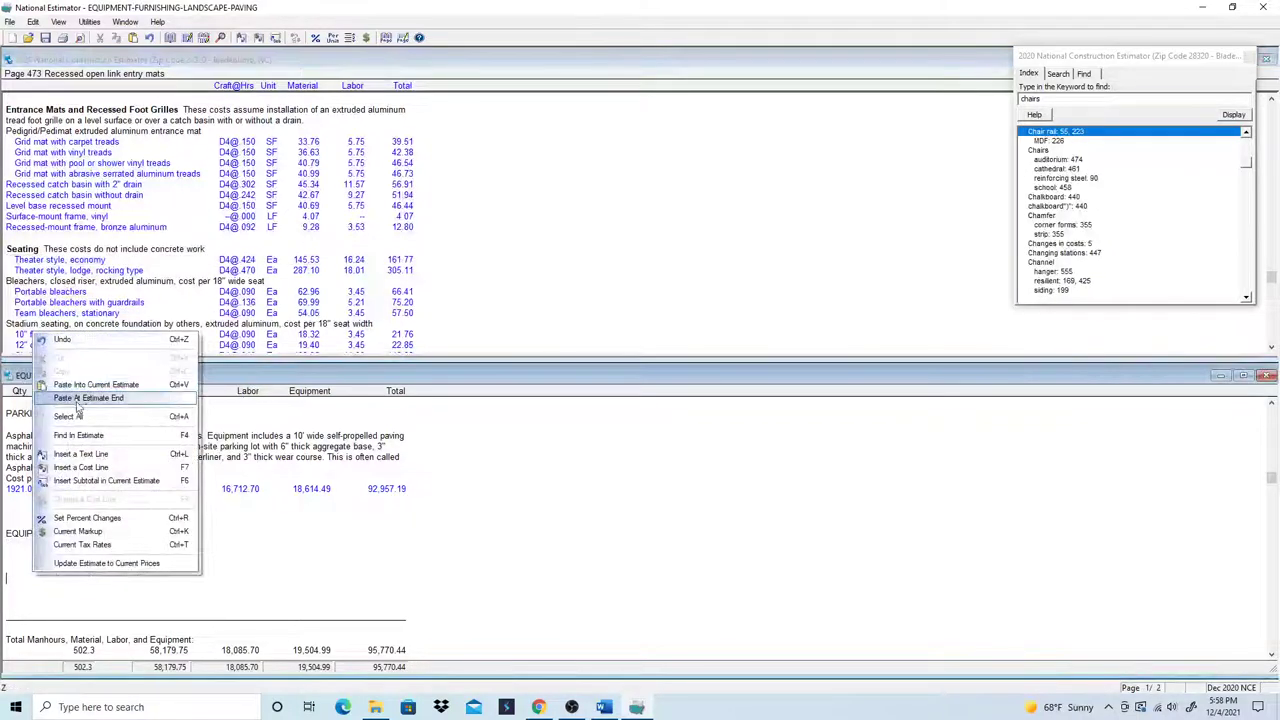
pyautogui.click(80, 398)
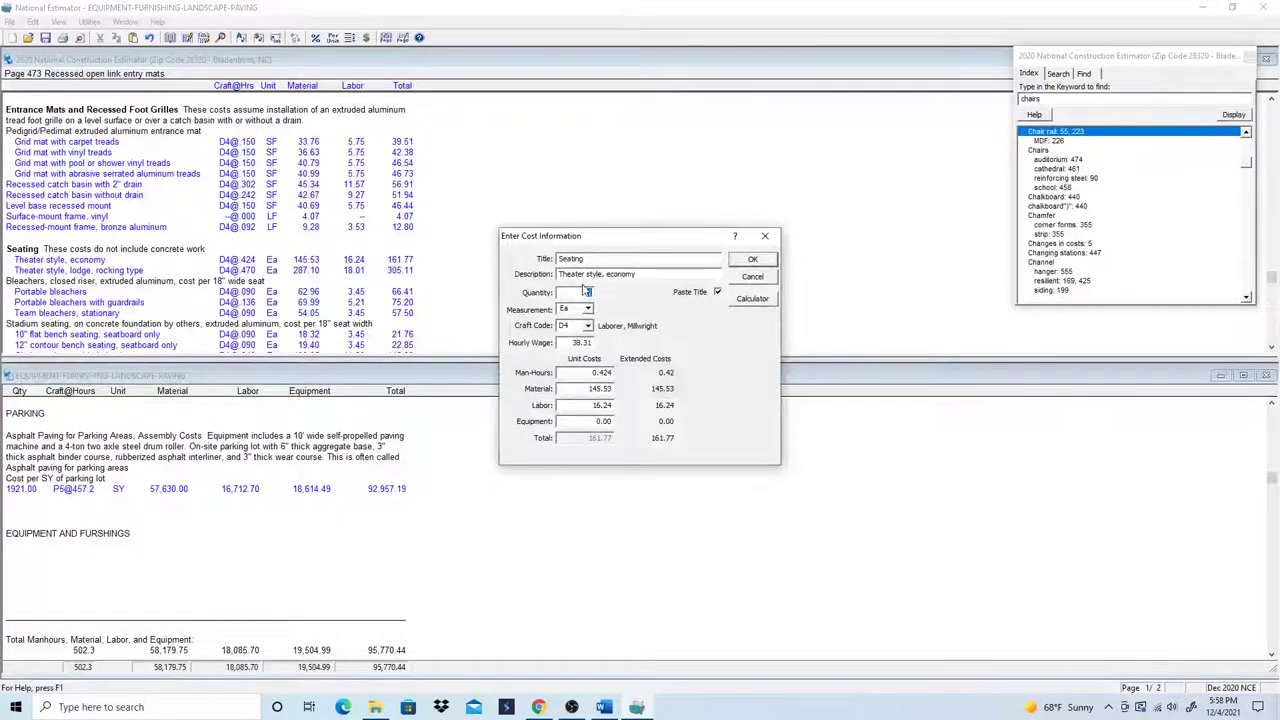
pyautogui.press('Return')
pyautogui.scroll(-2, 563, 327)
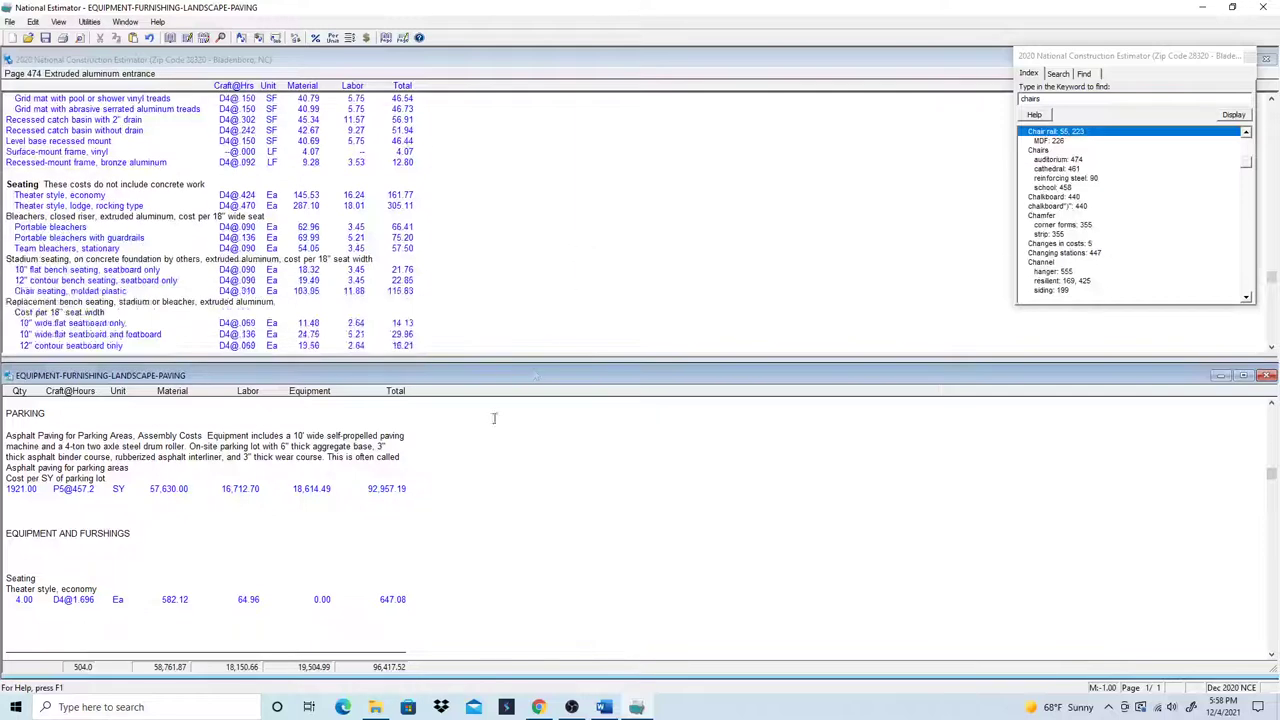
# - Remove the extra blank line above the Seating title in the estimate, keeping the title text intact
pyautogui.click(10, 567)
pyautogui.press('Delete')
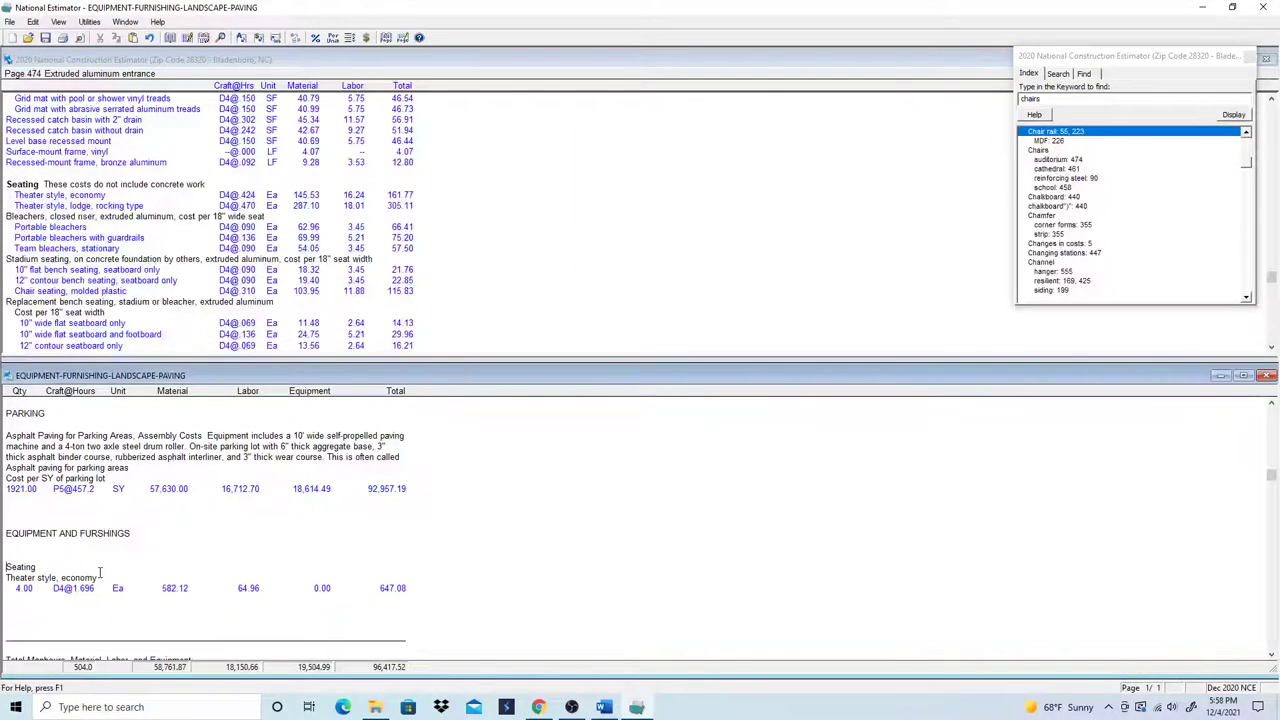
pyautogui.press('Delete')
pyautogui.write('S')
pyautogui.scroll(-2, 210, 617)
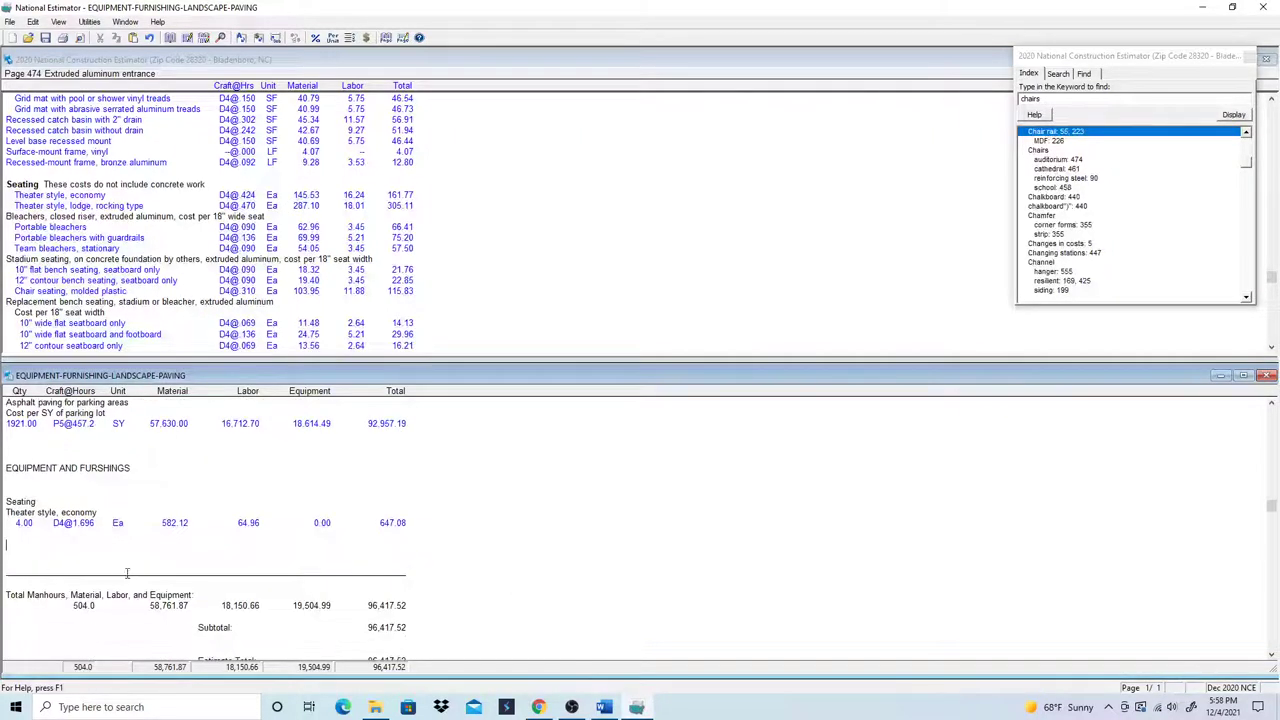
# - Look up "check" in the costbook index and open the check desks entry
pyautogui.click(1051, 98)
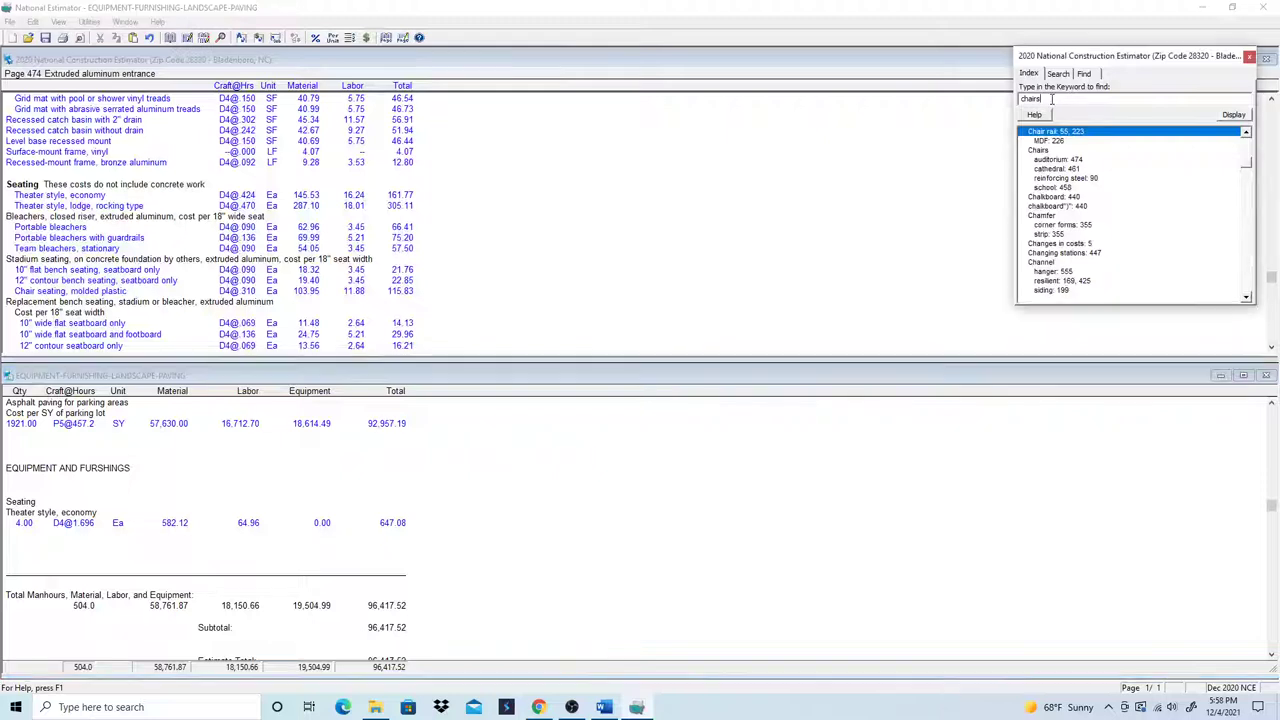
pyautogui.moveTo(1051, 98); pyautogui.dragTo(836, 101)
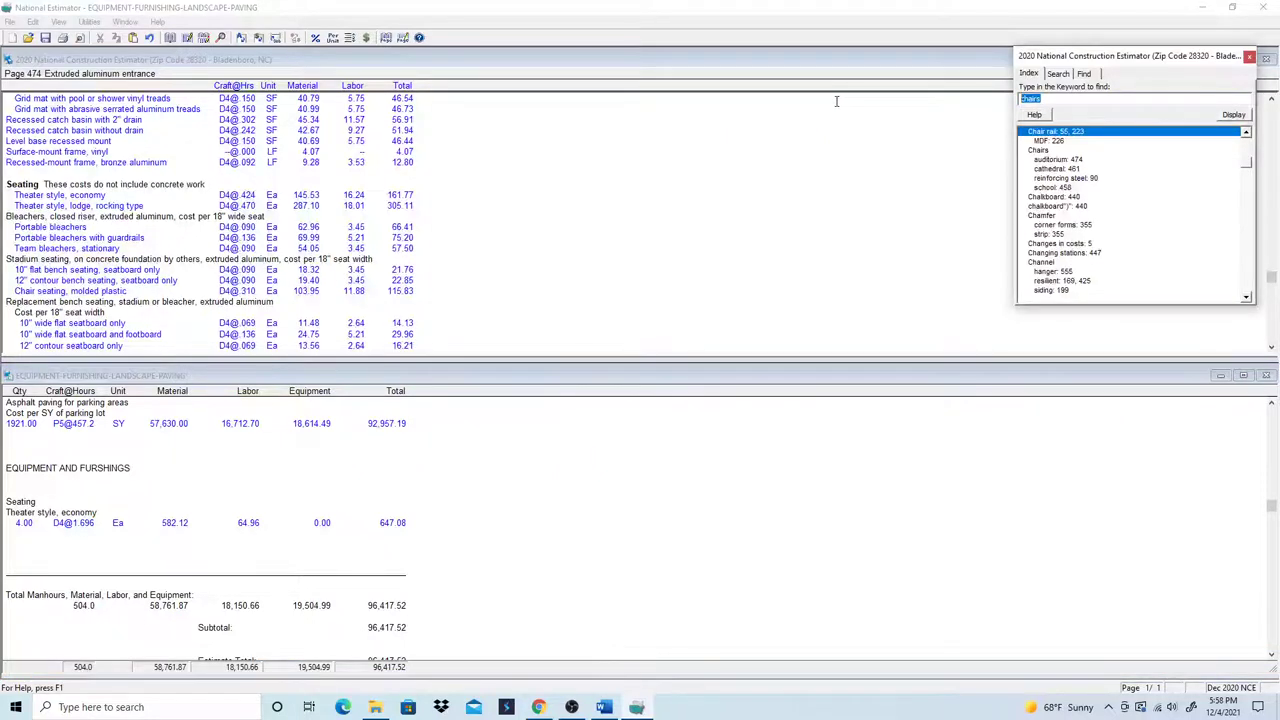
pyautogui.write('c')
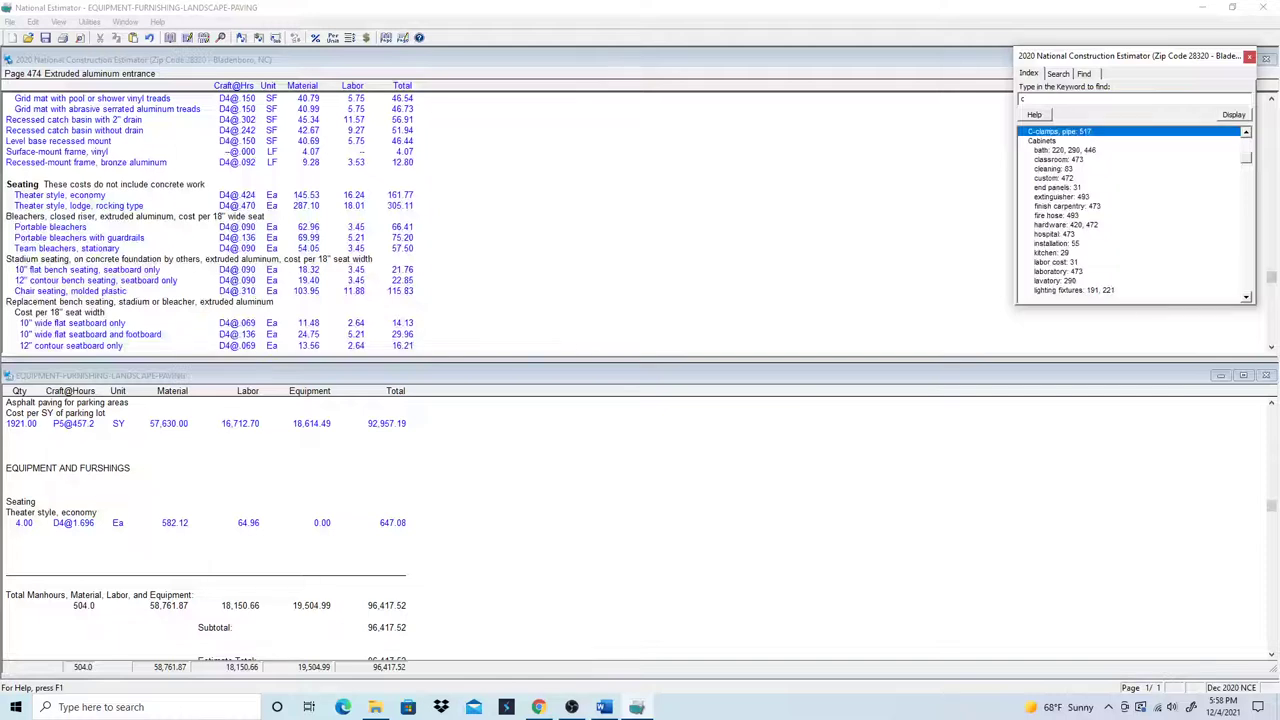
pyautogui.write('heck')
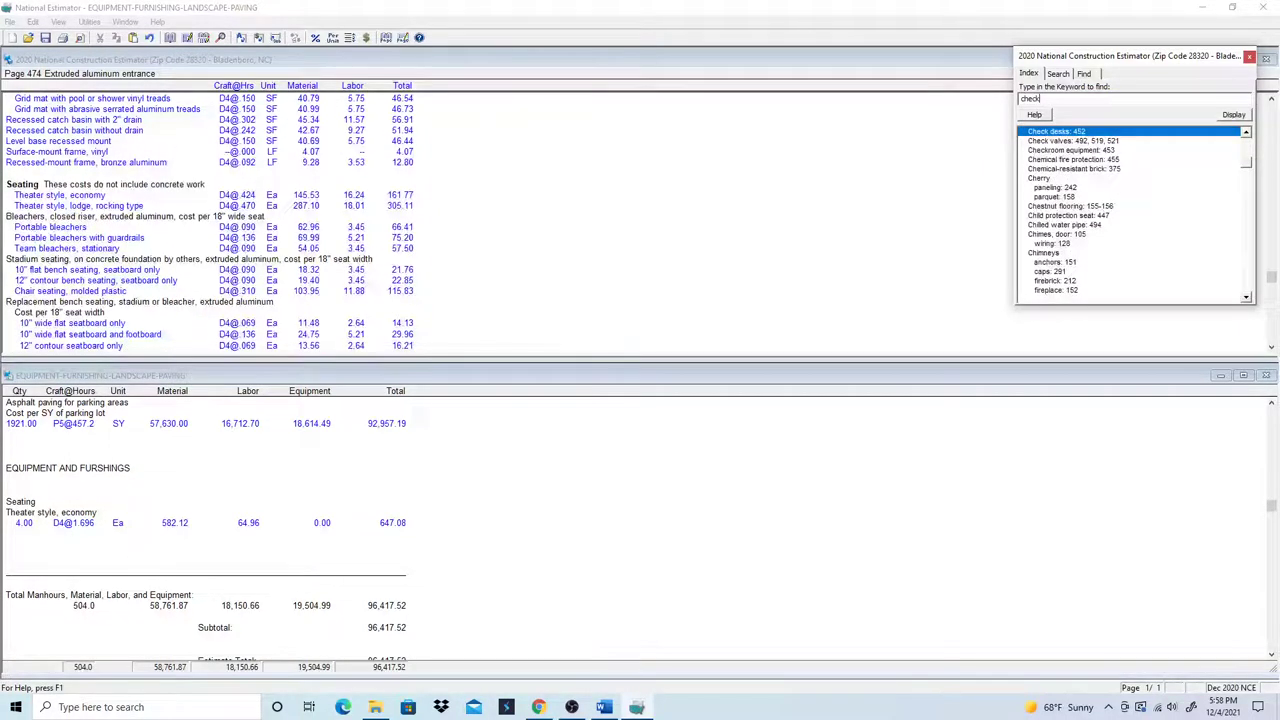
pyautogui.doubleClick(1040, 132)
# - Copy the 72" x 24", 4 person rectangular check desks item into the estimate below the seating with a quantity of 2
pyautogui.scroll(2, 137, 241)
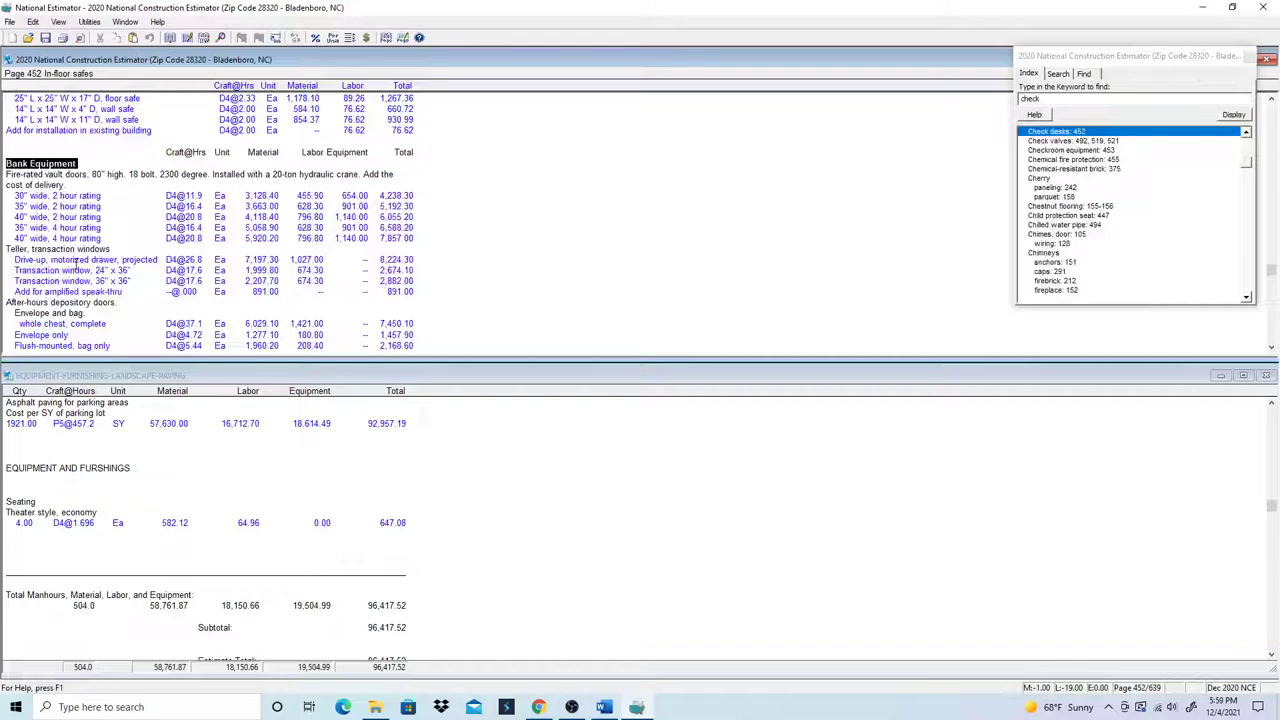
pyautogui.scroll(-5, 55, 280)
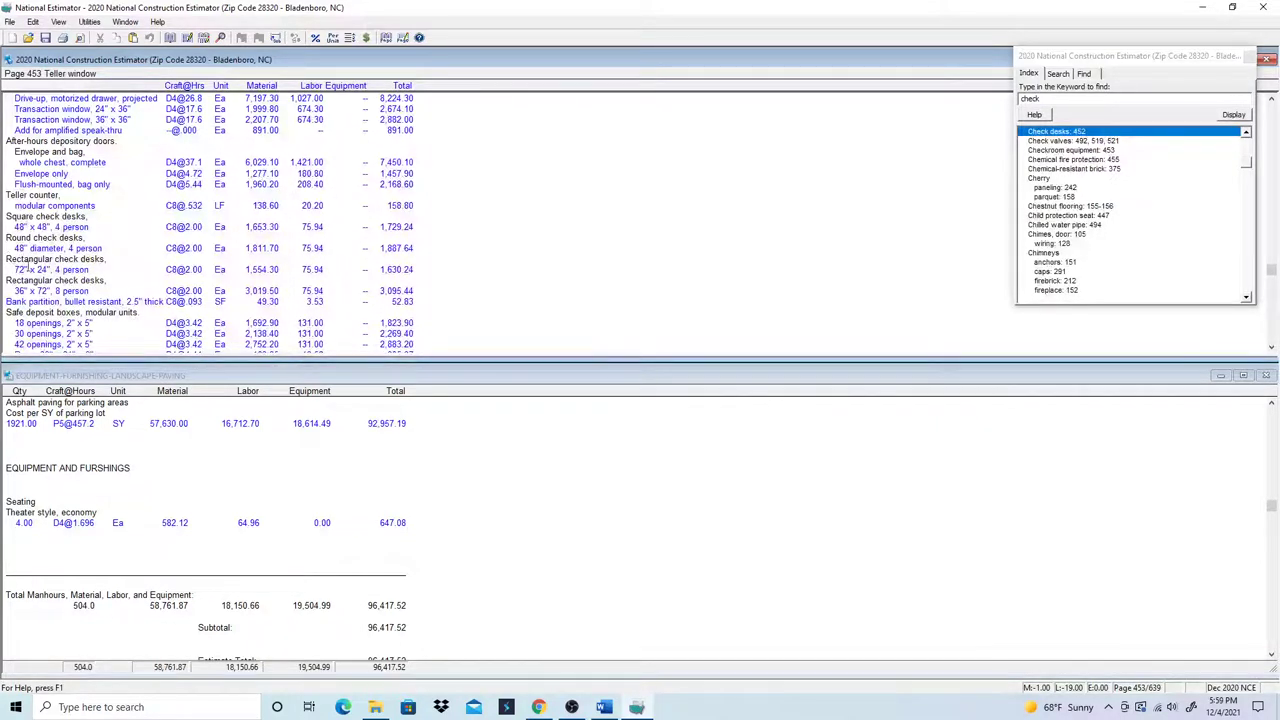
pyautogui.scroll(-2, 112, 297)
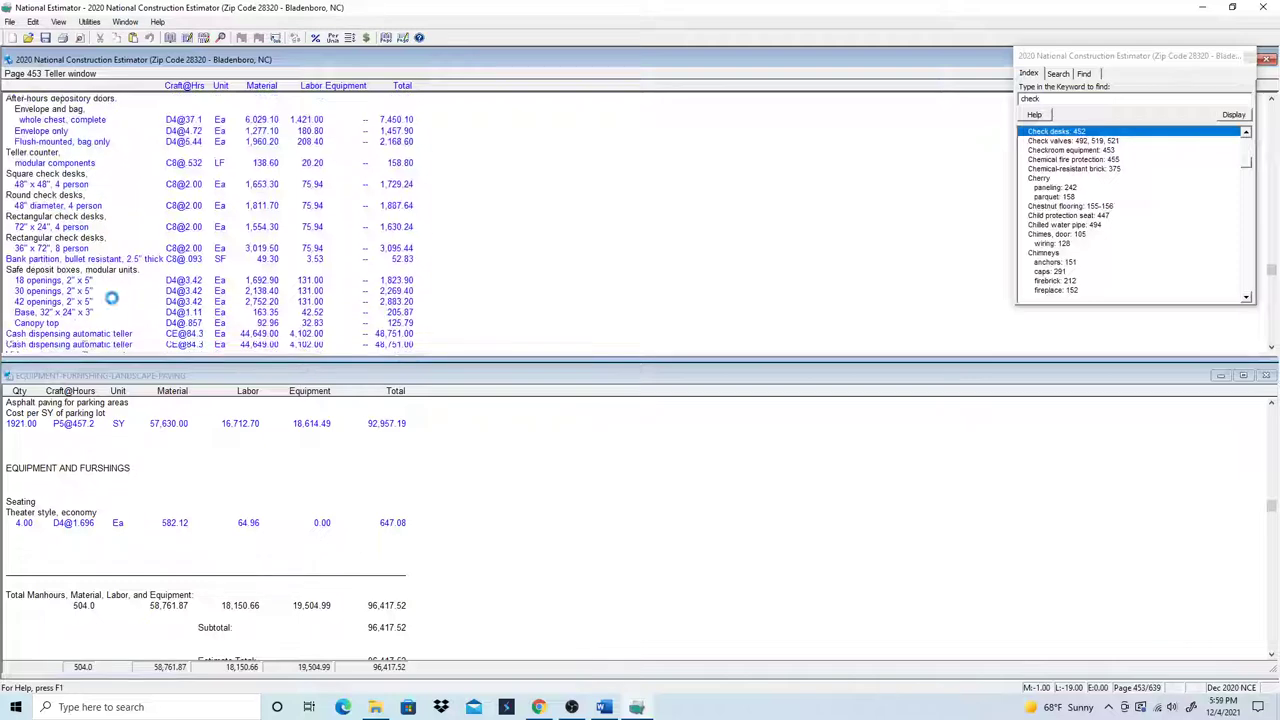
pyautogui.scroll(-2, 112, 297)
pyautogui.scroll(3, 8, 210)
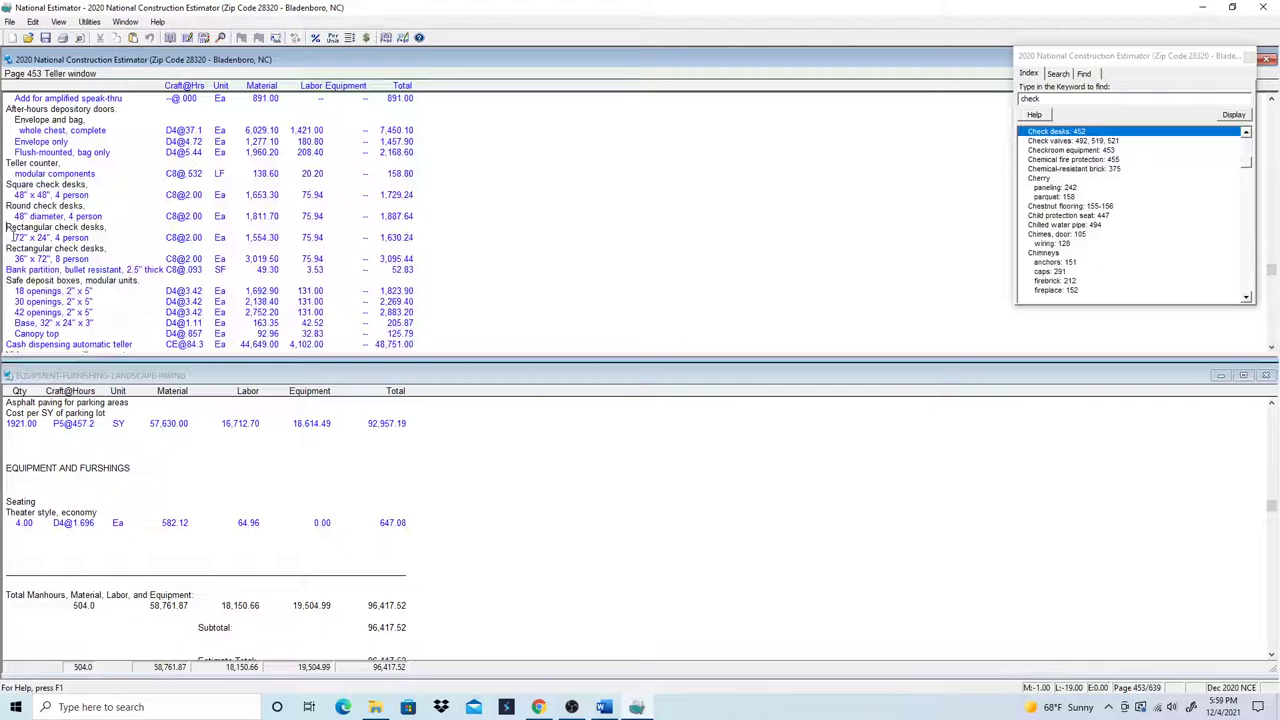
pyautogui.click(14, 237)
pyautogui.rightClick(43, 237)
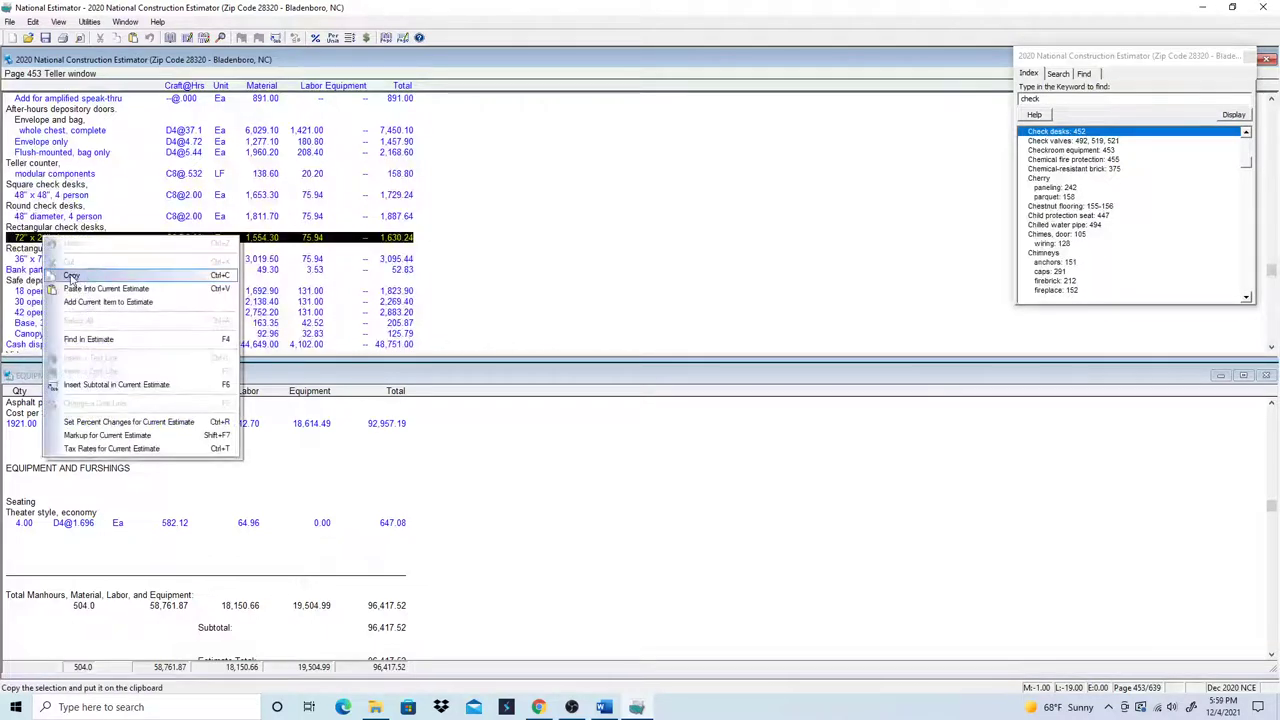
pyautogui.click(71, 277)
pyautogui.click(56, 542)
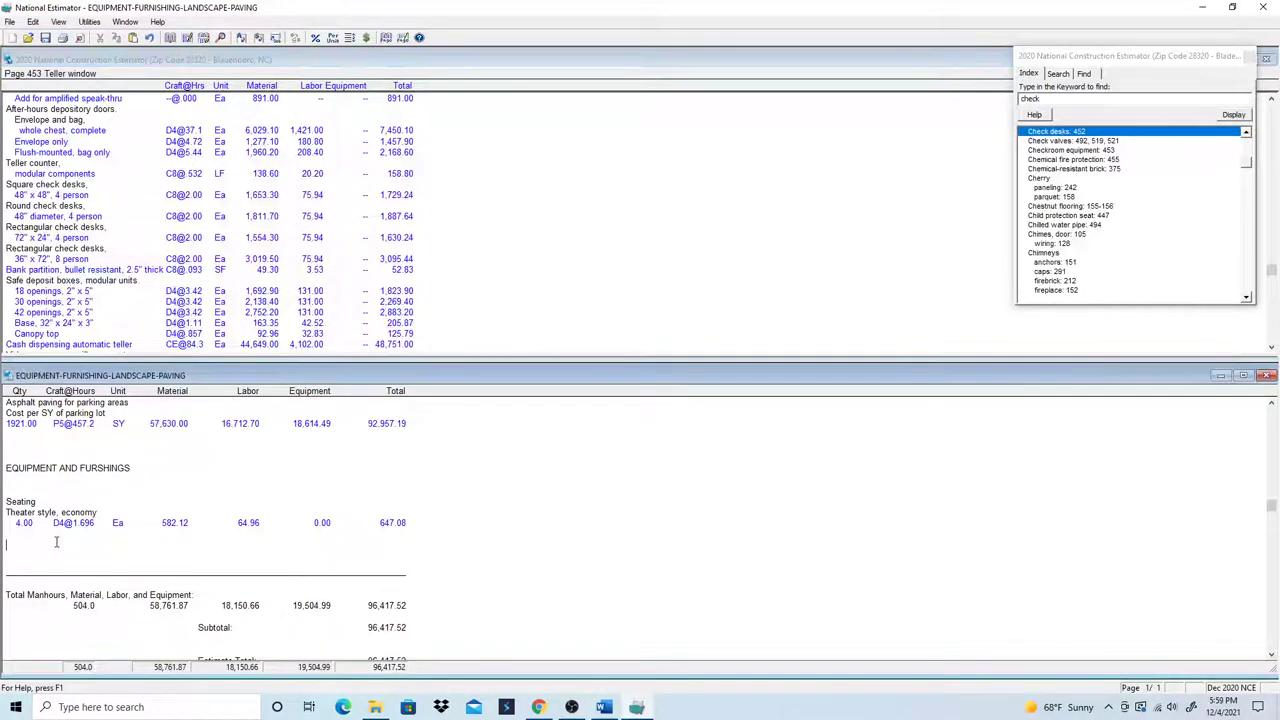
pyautogui.rightClick(56, 542)
pyautogui.click(118, 355)
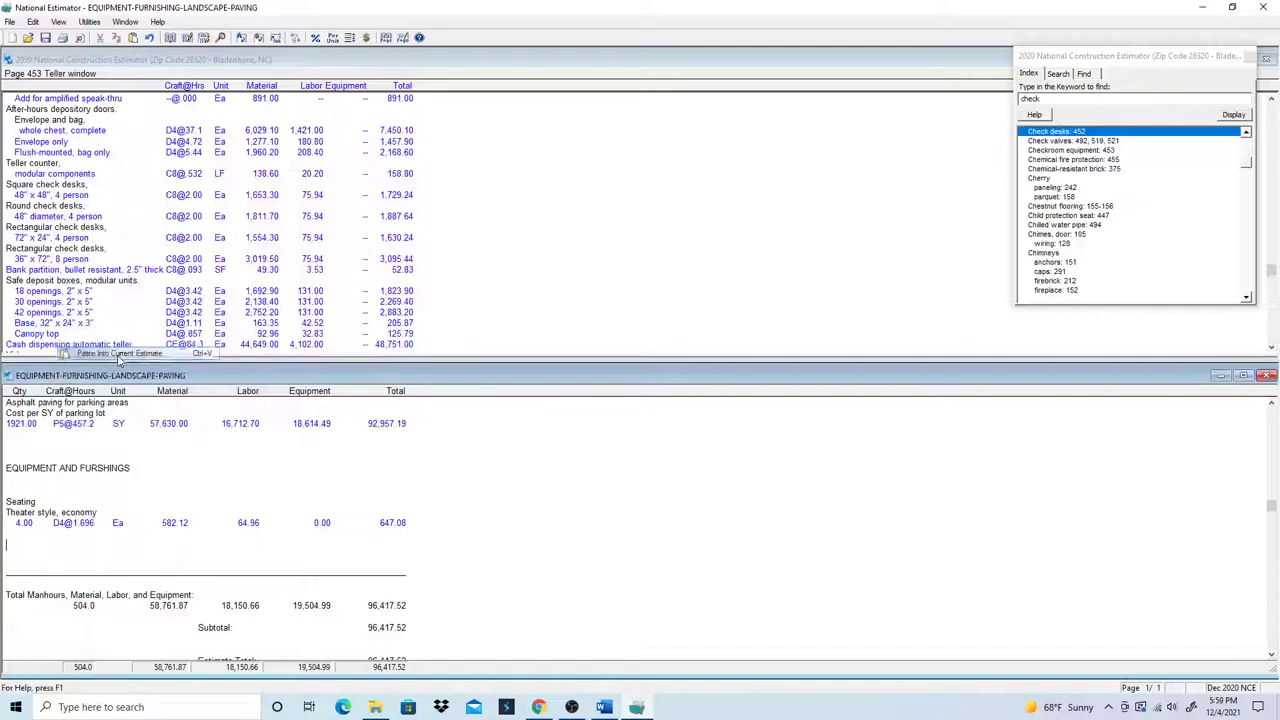
pyautogui.press('Return')
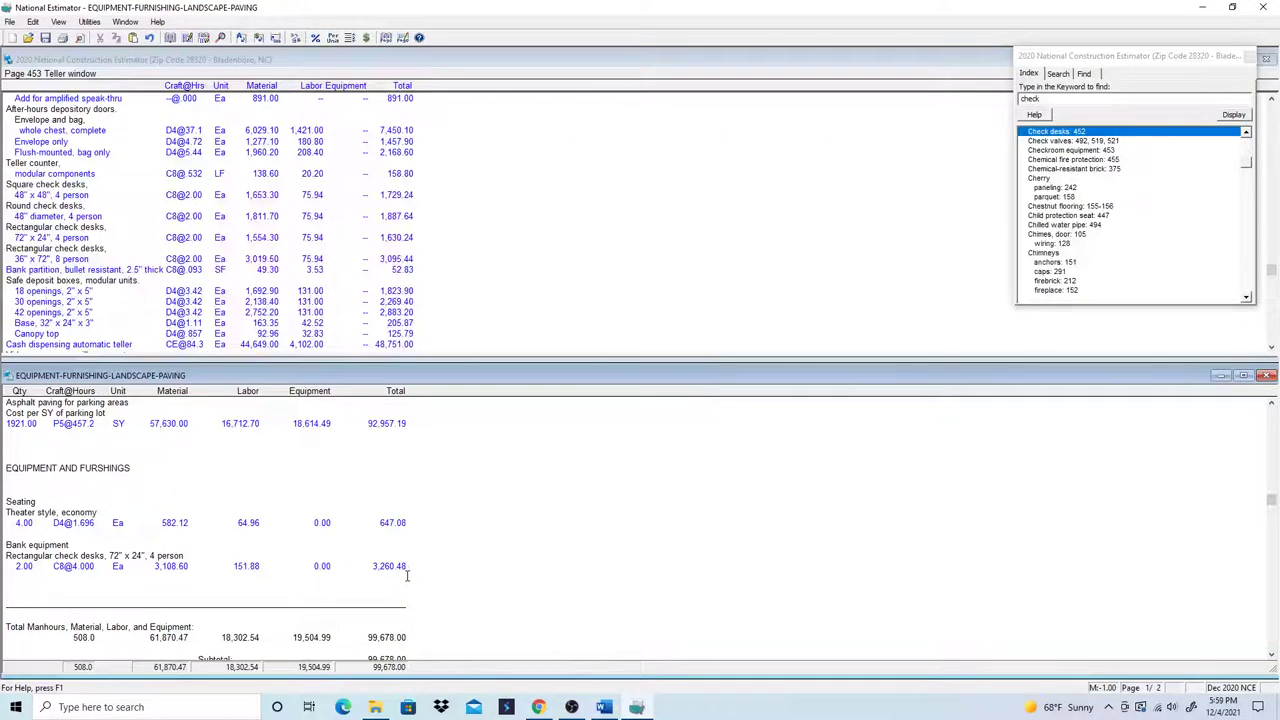
# - Copy the 36" x 72", 8 person rectangular check desks item into the estimate with a quantity of 1, separated by a blank line
pyautogui.click(33, 583)
pyautogui.click(20, 259)
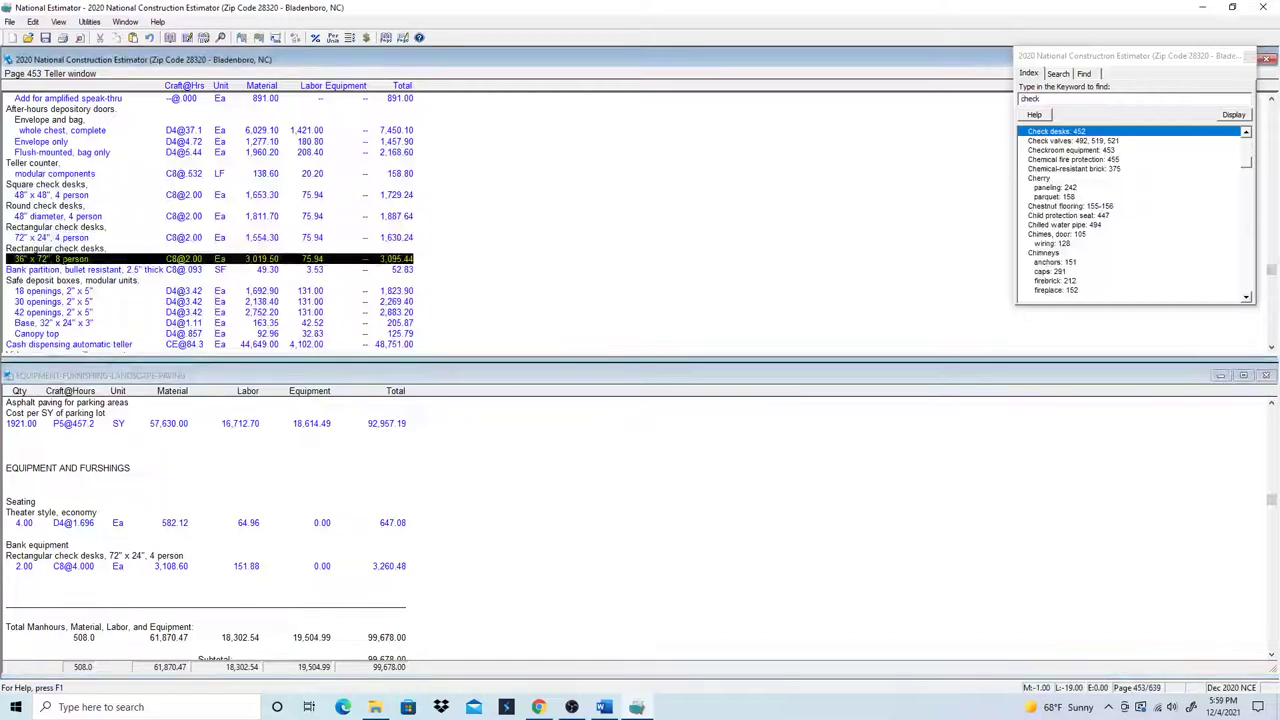
pyautogui.rightClick(64, 260)
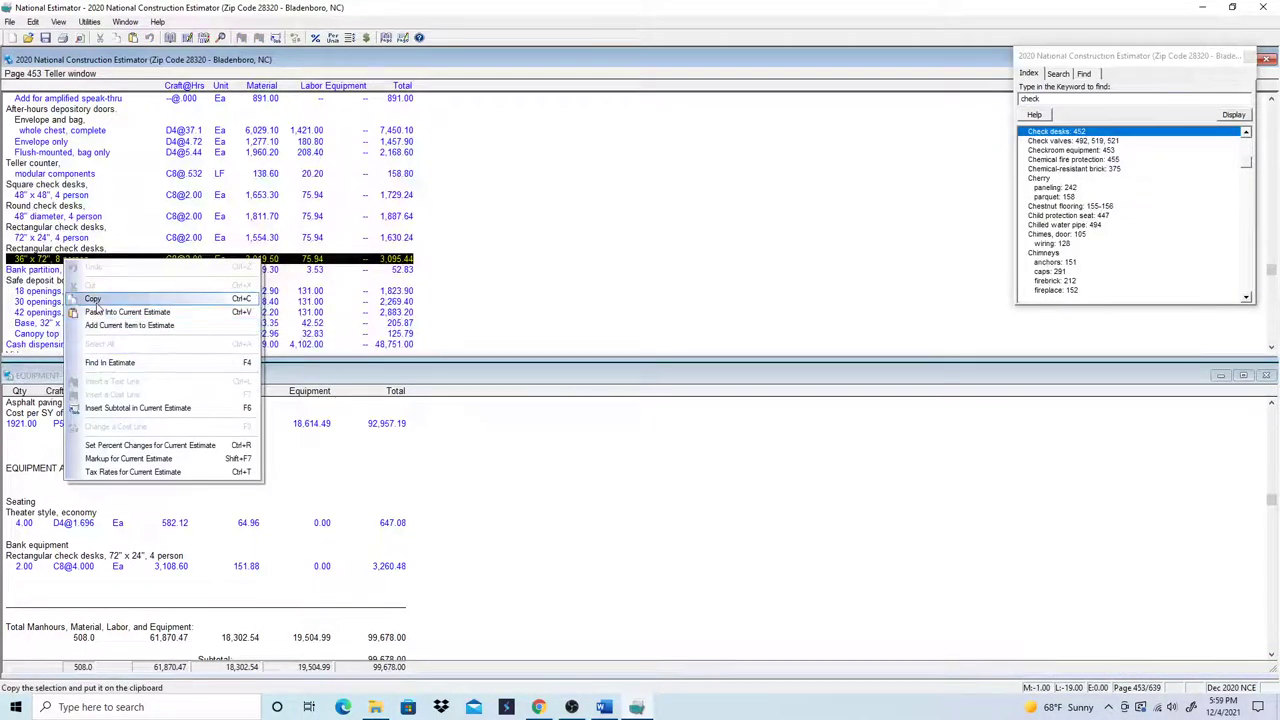
pyautogui.click(93, 300)
pyautogui.click(32, 578)
pyautogui.rightClick(32, 580)
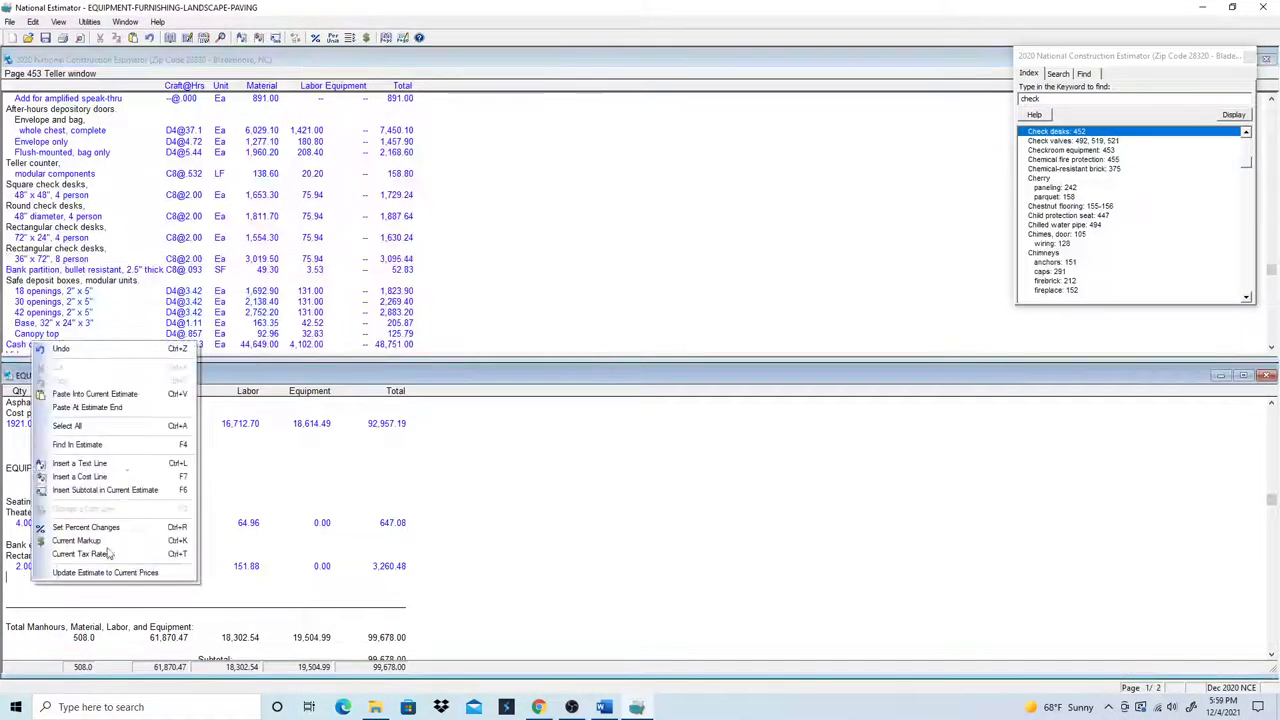
pyautogui.click(94, 393)
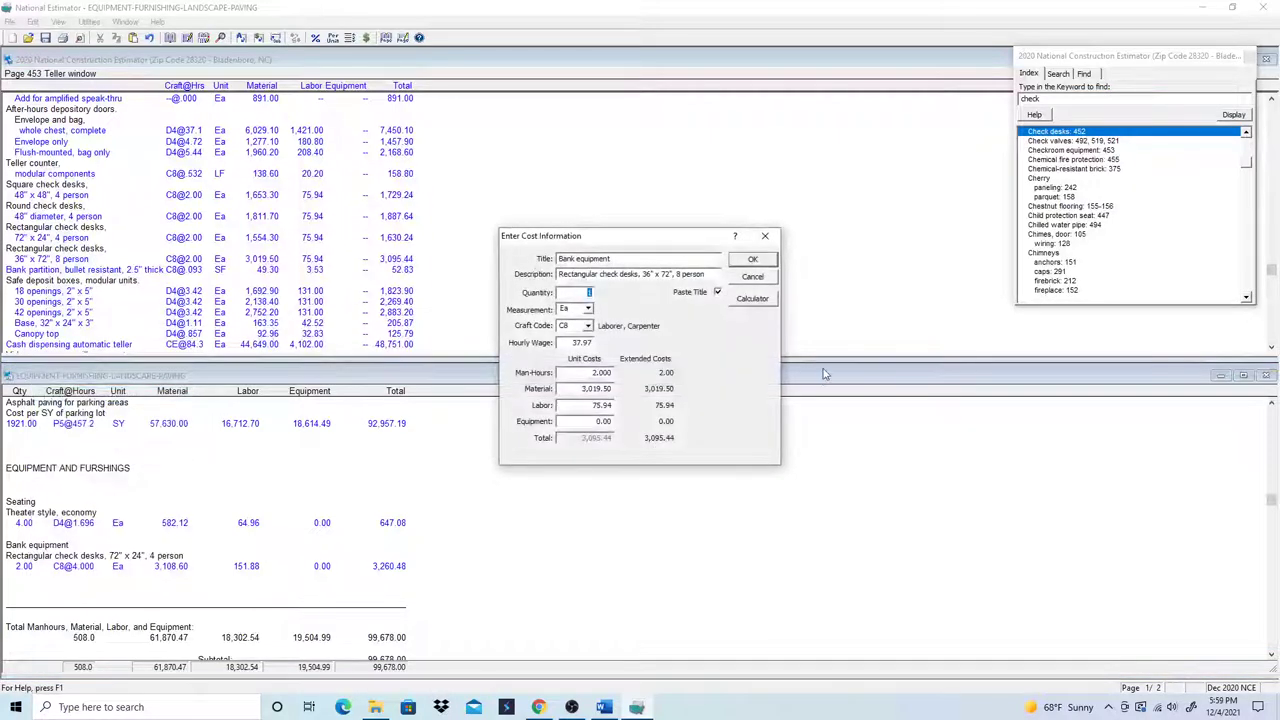
pyautogui.press('Return')
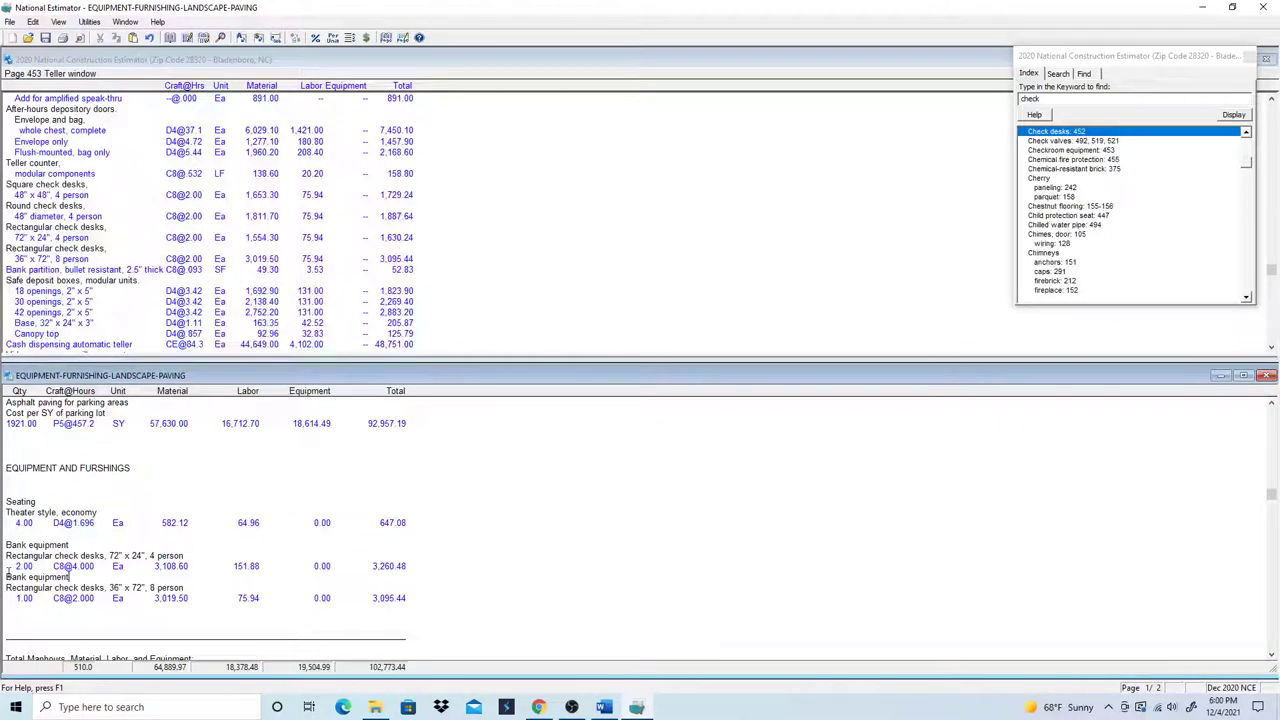
pyautogui.press('Return')
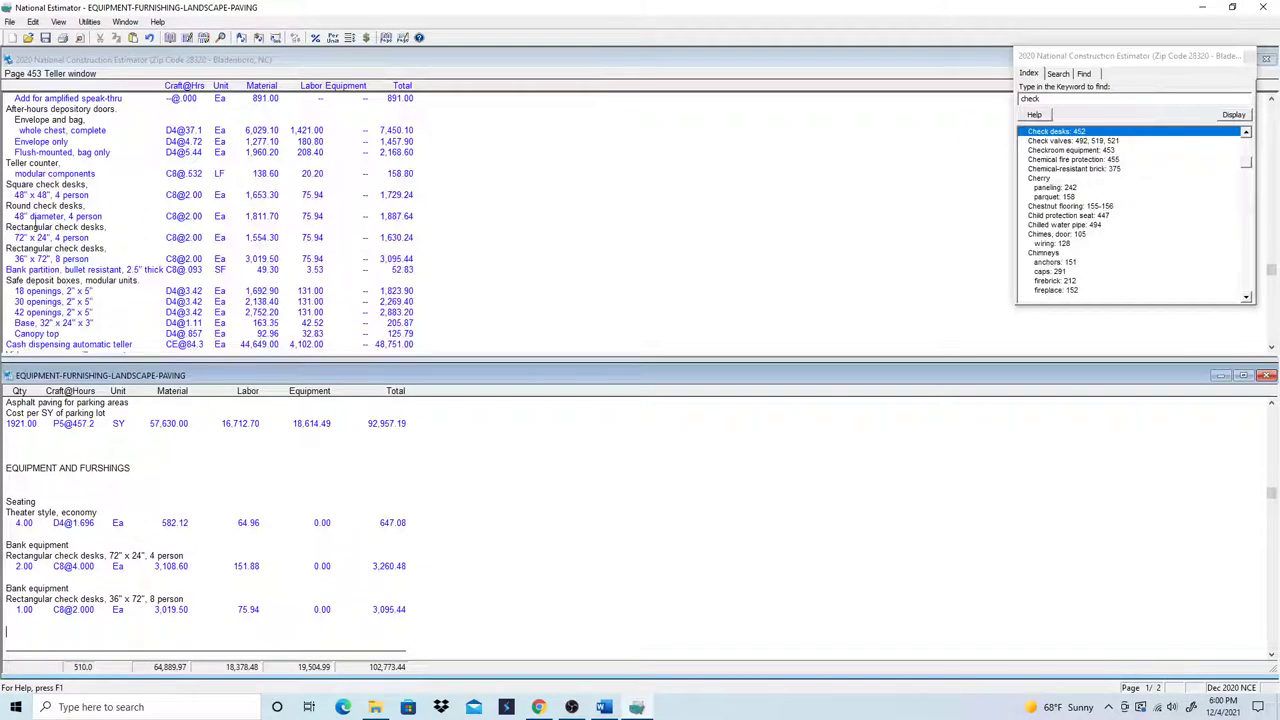
# - Copy the 48" diameter, 4 person round check desks item into the estimate below the rectangular desks with a quantity of 1
pyautogui.click(16, 215)
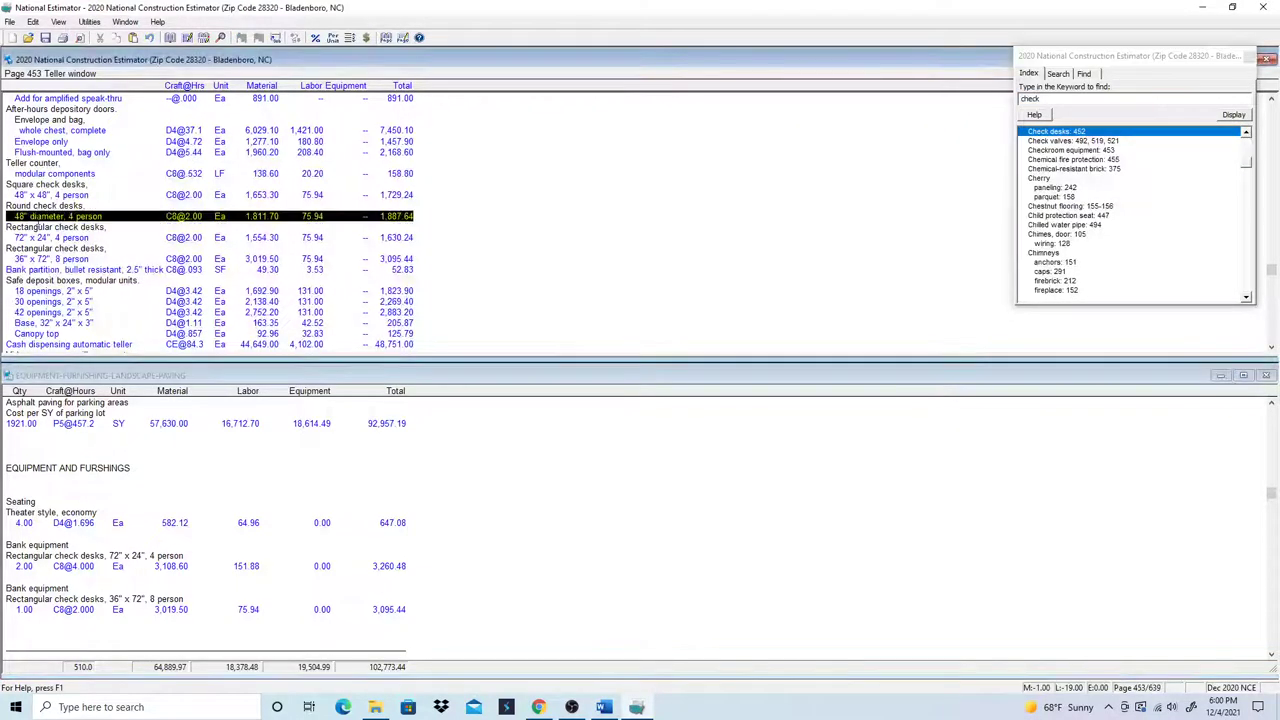
pyautogui.rightClick(44, 228)
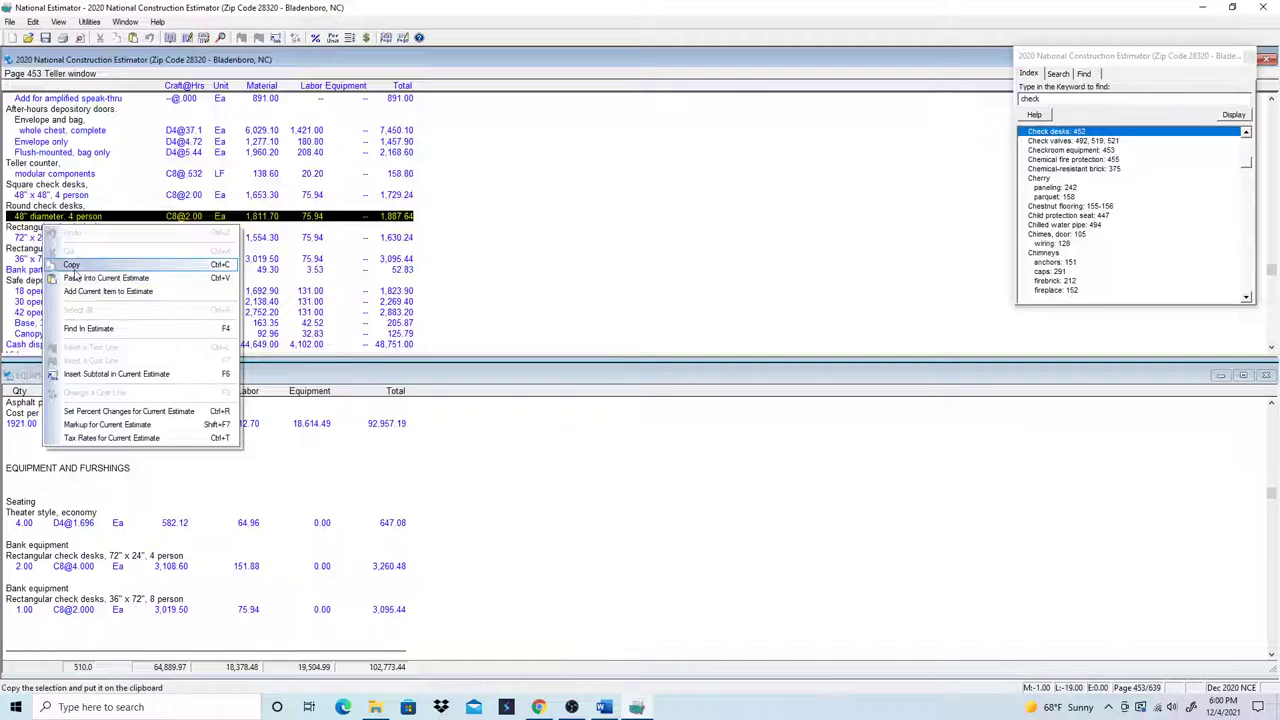
pyautogui.click(77, 282)
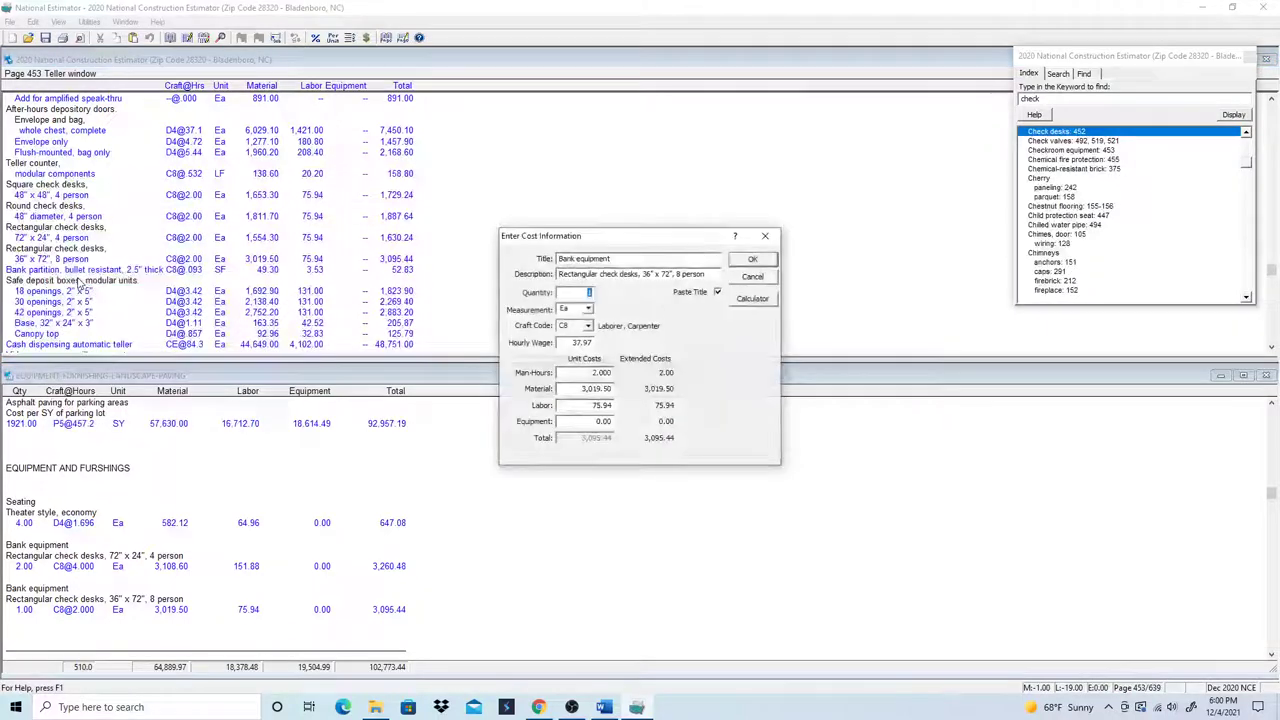
pyautogui.click(752, 277)
pyautogui.rightClick(30, 217)
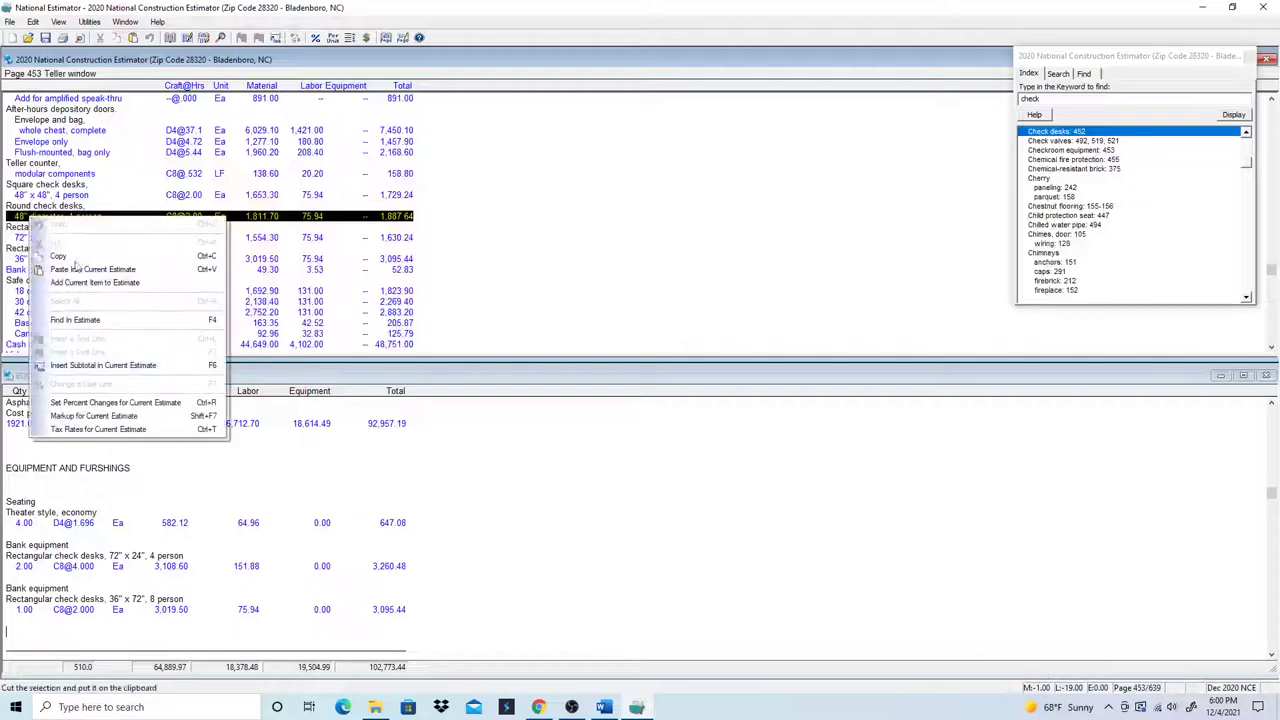
pyautogui.click(62, 257)
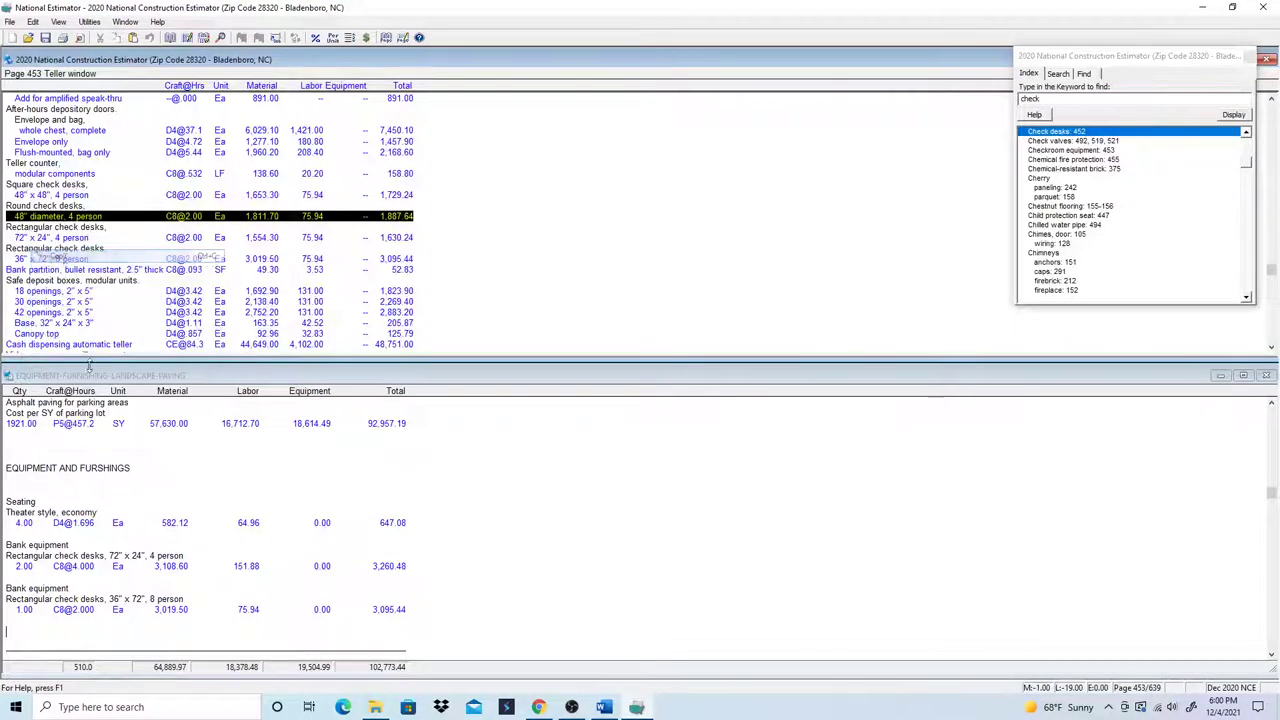
pyautogui.click(19, 622)
pyautogui.rightClick(19, 622)
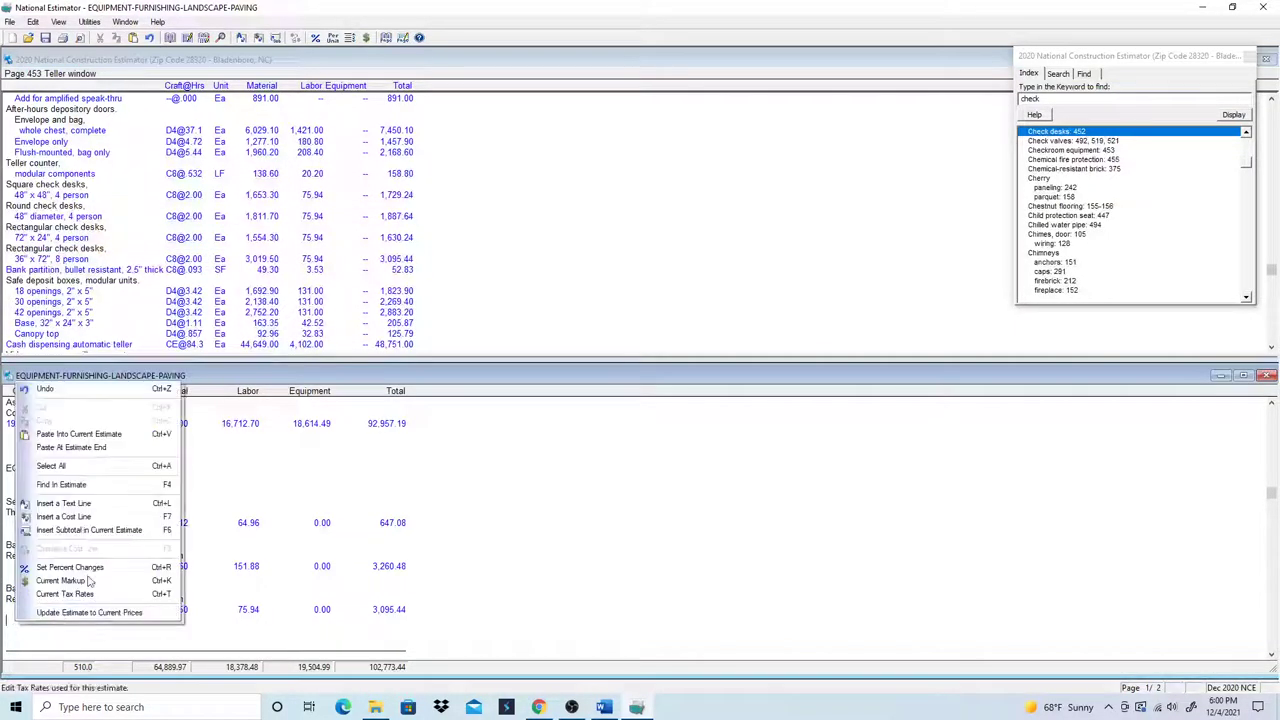
pyautogui.click(55, 437)
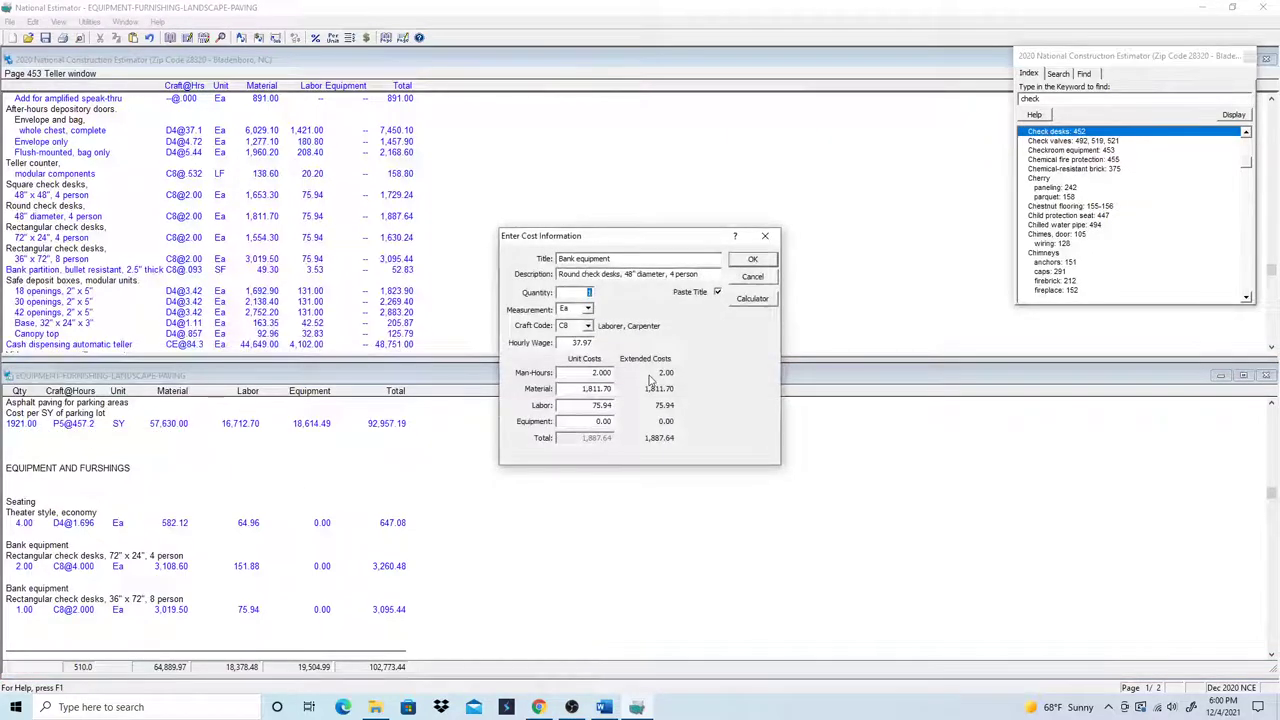
pyautogui.press('Return')
# - Place the cursor below the round check desks item in the estimate and look up "shelf" in the costbook index
pyautogui.scroll(-2, 630, 430)
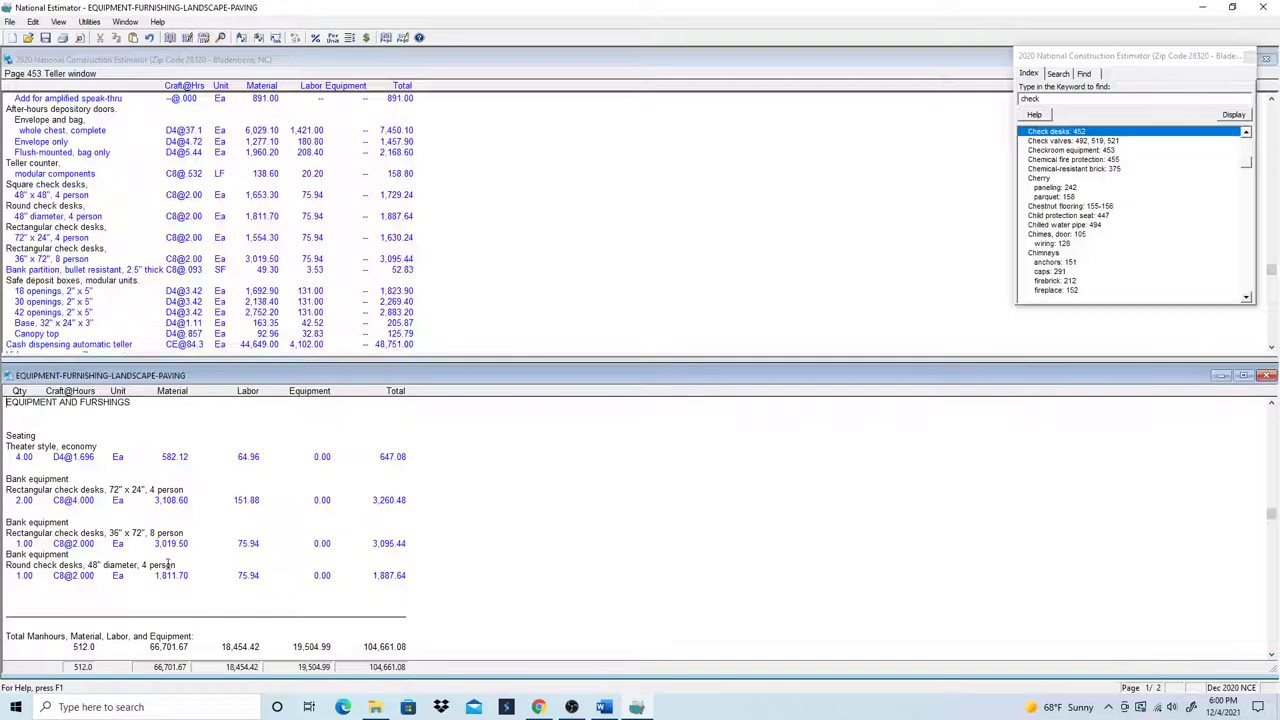
pyautogui.click(16, 595)
pyautogui.write('sh')
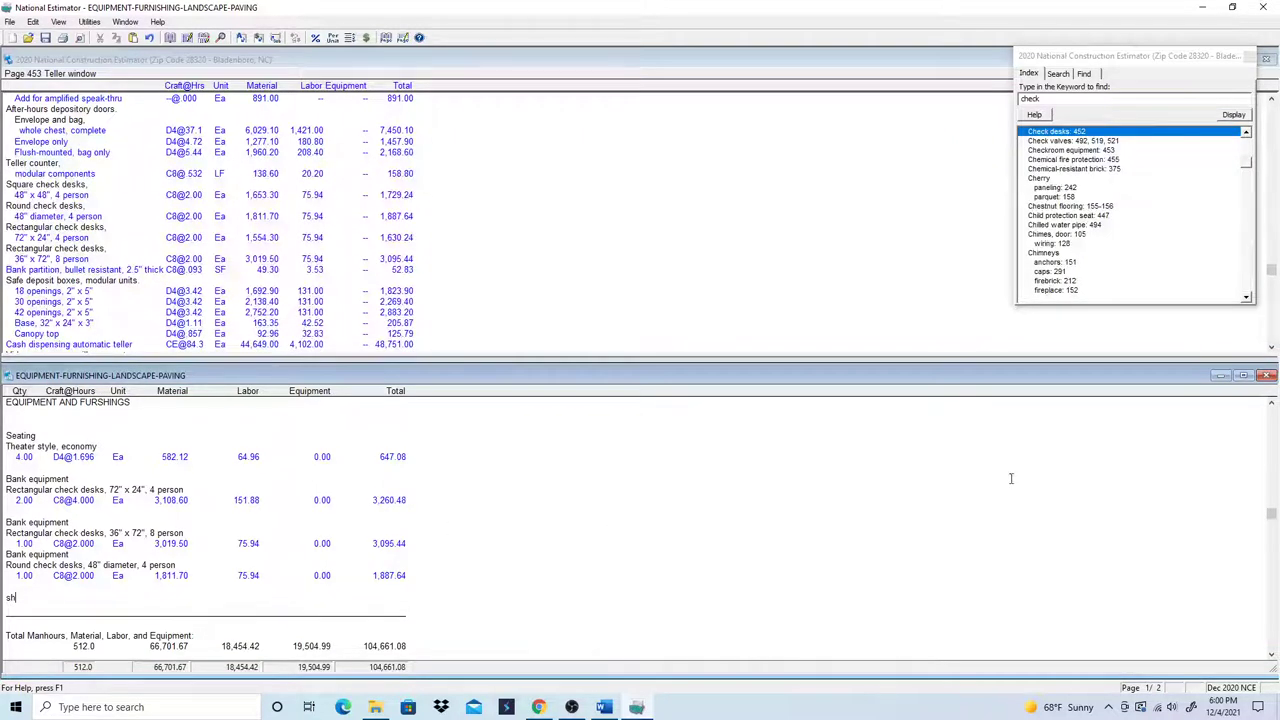
pyautogui.click(1043, 100)
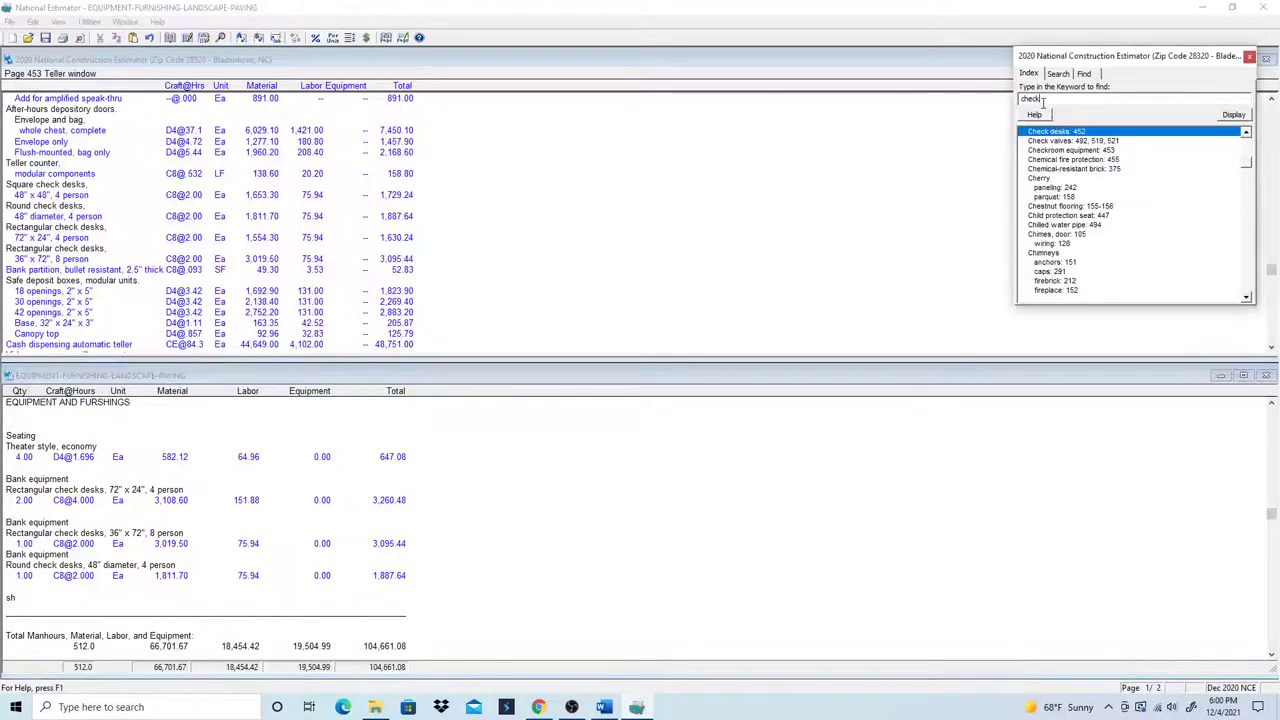
pyautogui.moveTo(1043, 100); pyautogui.dragTo(982, 97)
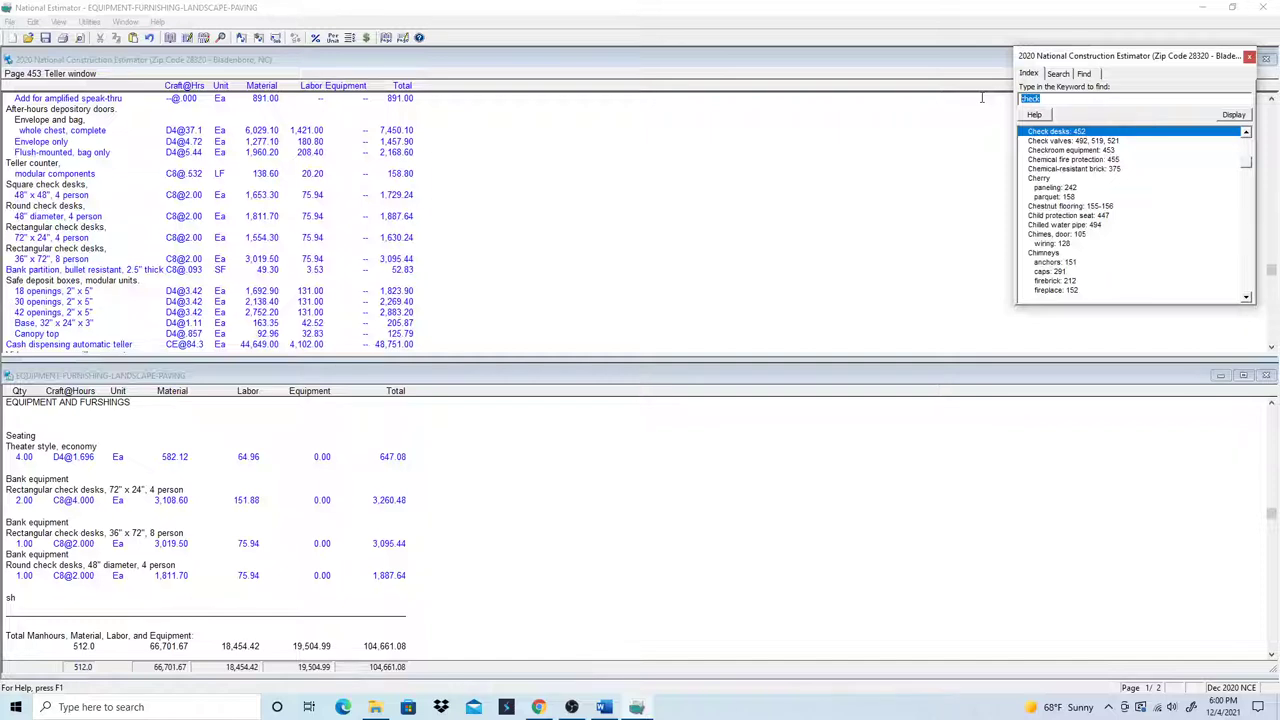
pyautogui.write('sh')
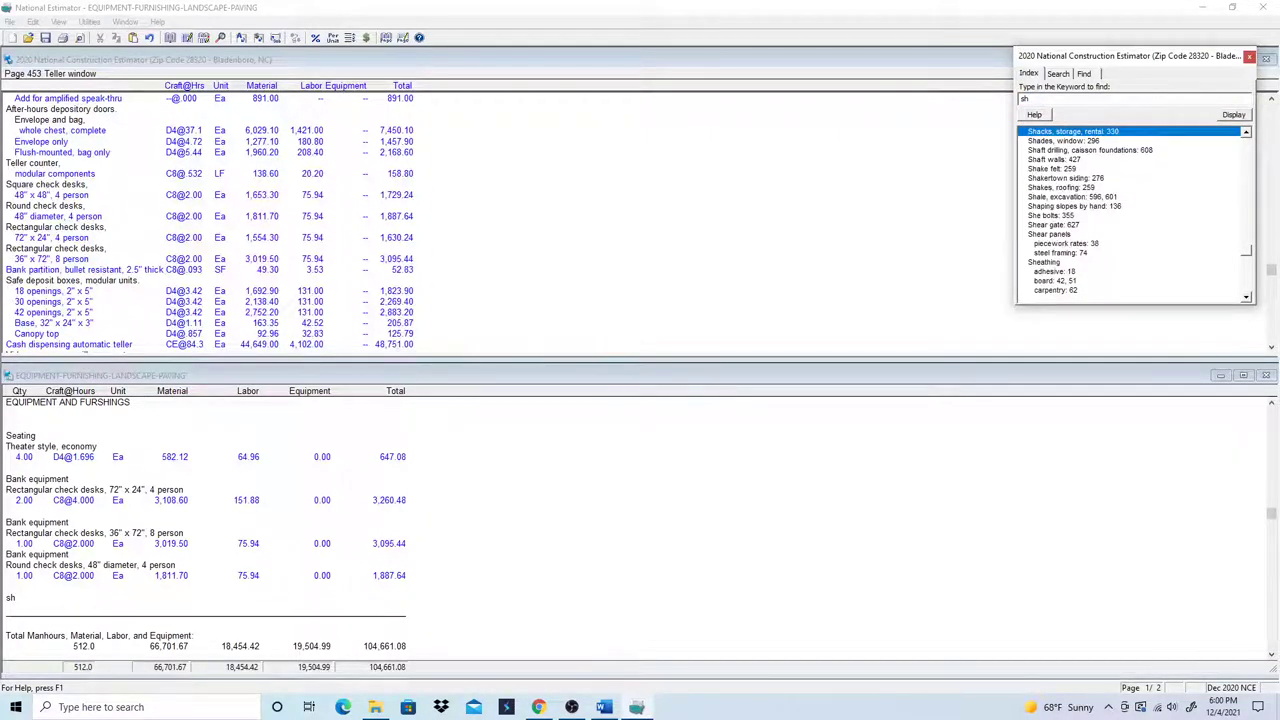
pyautogui.write('e')
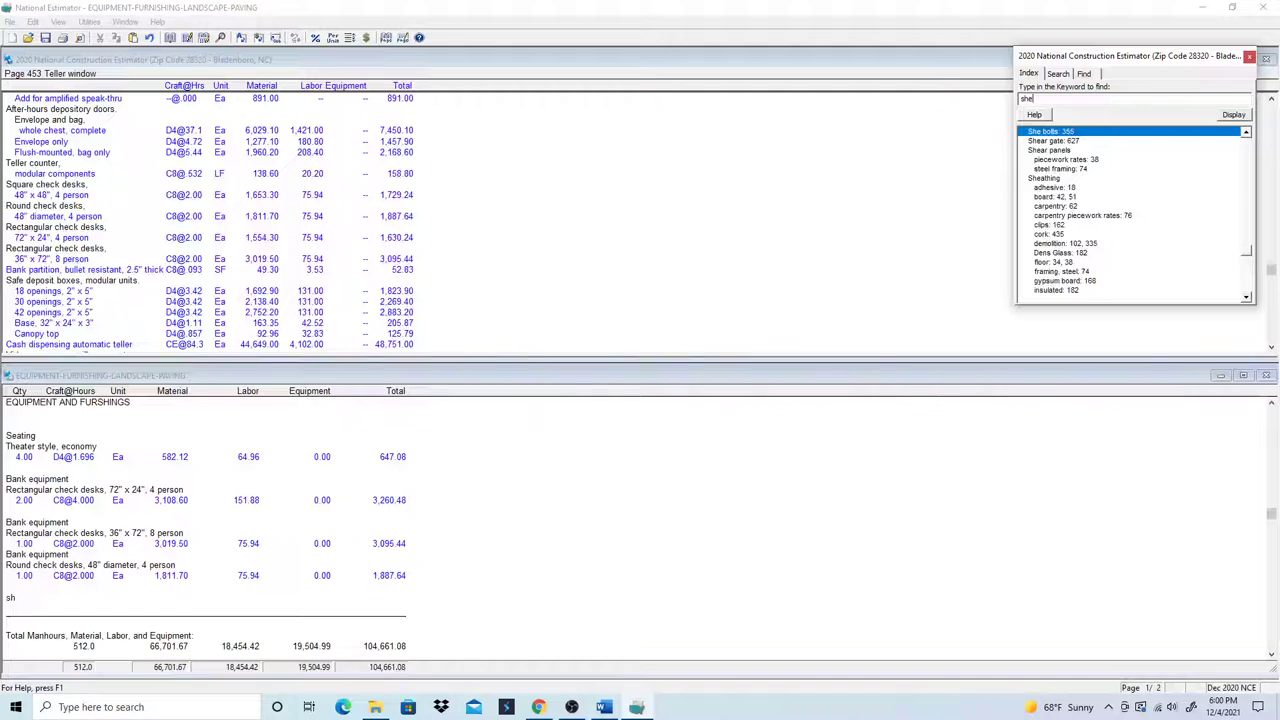
pyautogui.write('v')
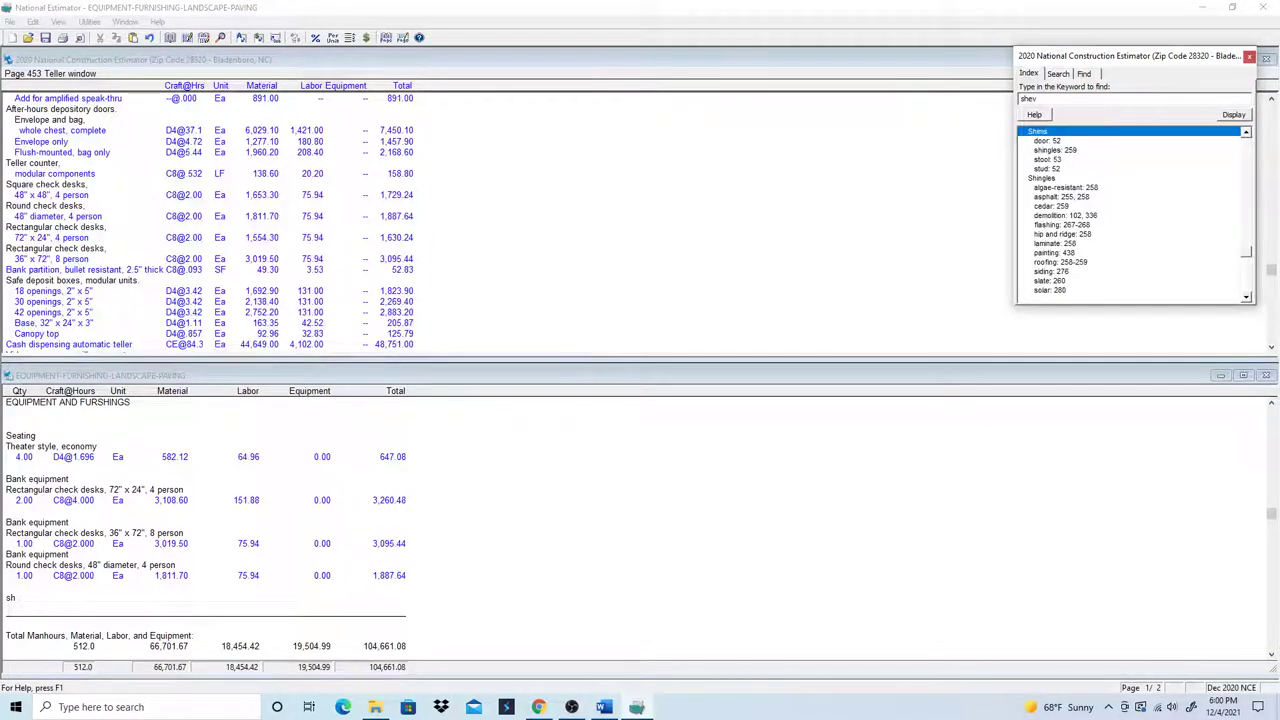
pyautogui.press('BackSpace')
pyautogui.write('lf')
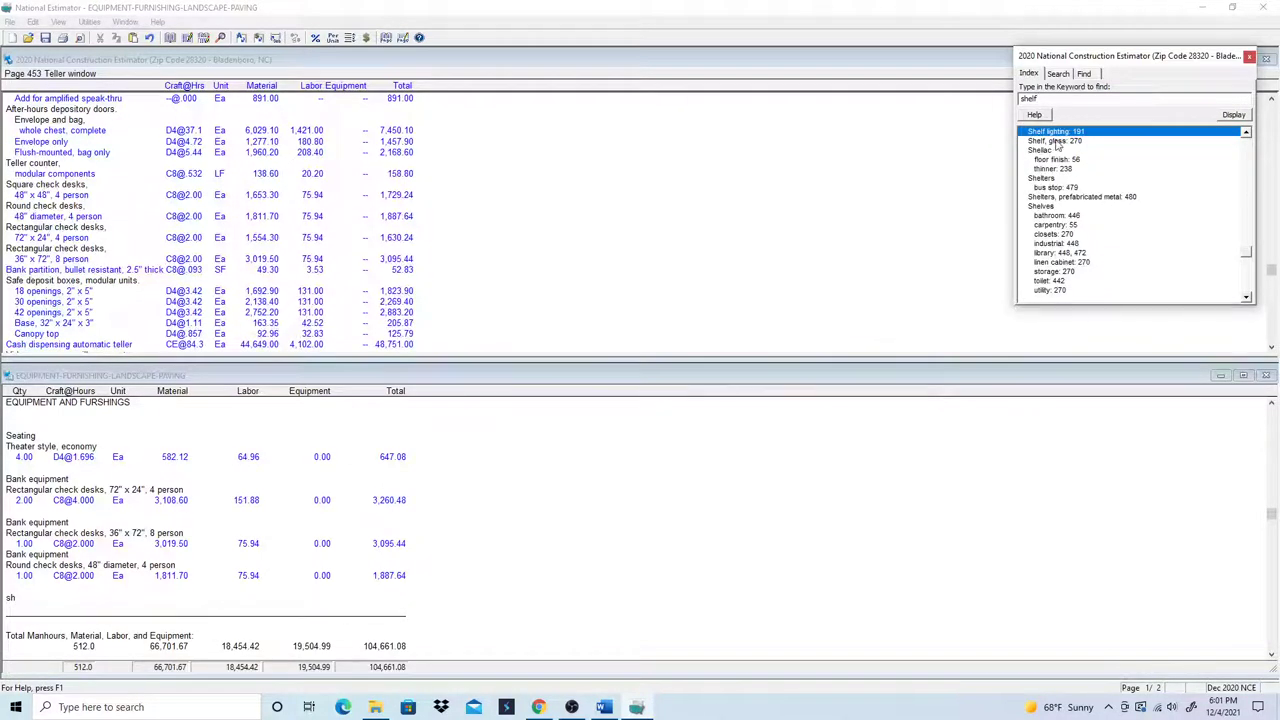
# - Open the Storage Shelving section of the library shelves index entry and examine the shelving items on the page
pyautogui.click(1058, 207)
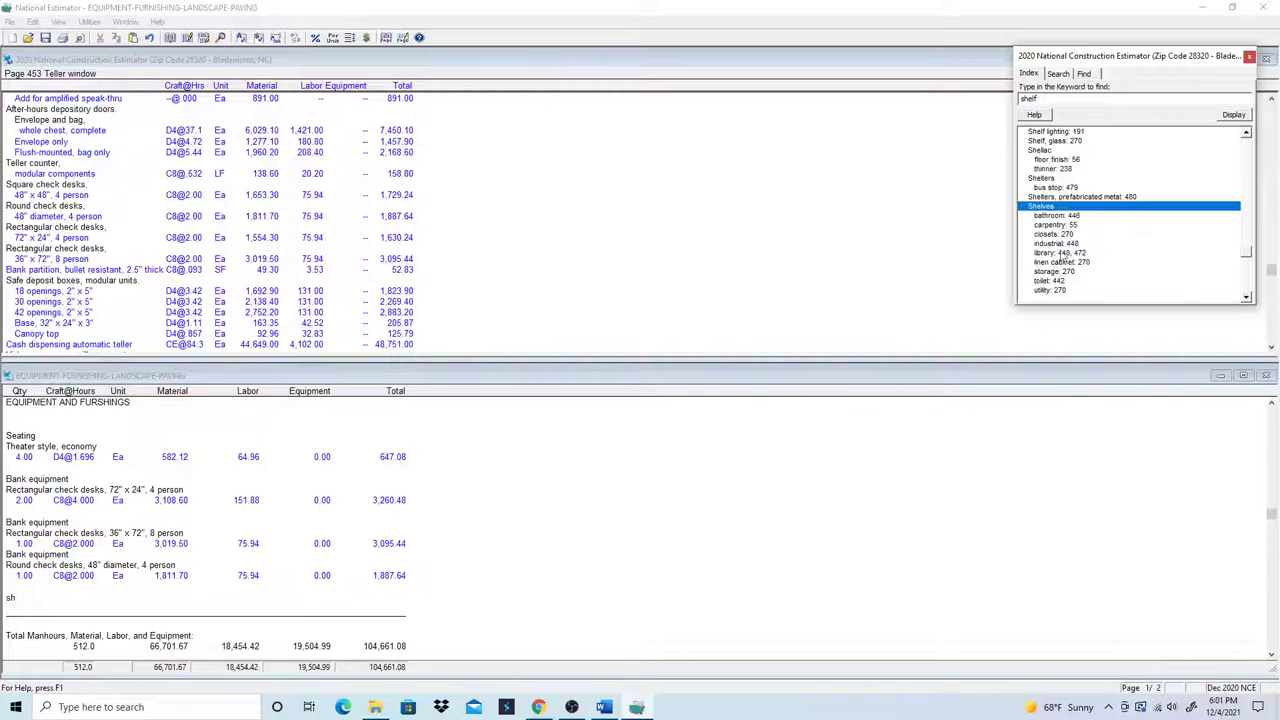
pyautogui.click(1053, 255)
pyautogui.doubleClick(1055, 254)
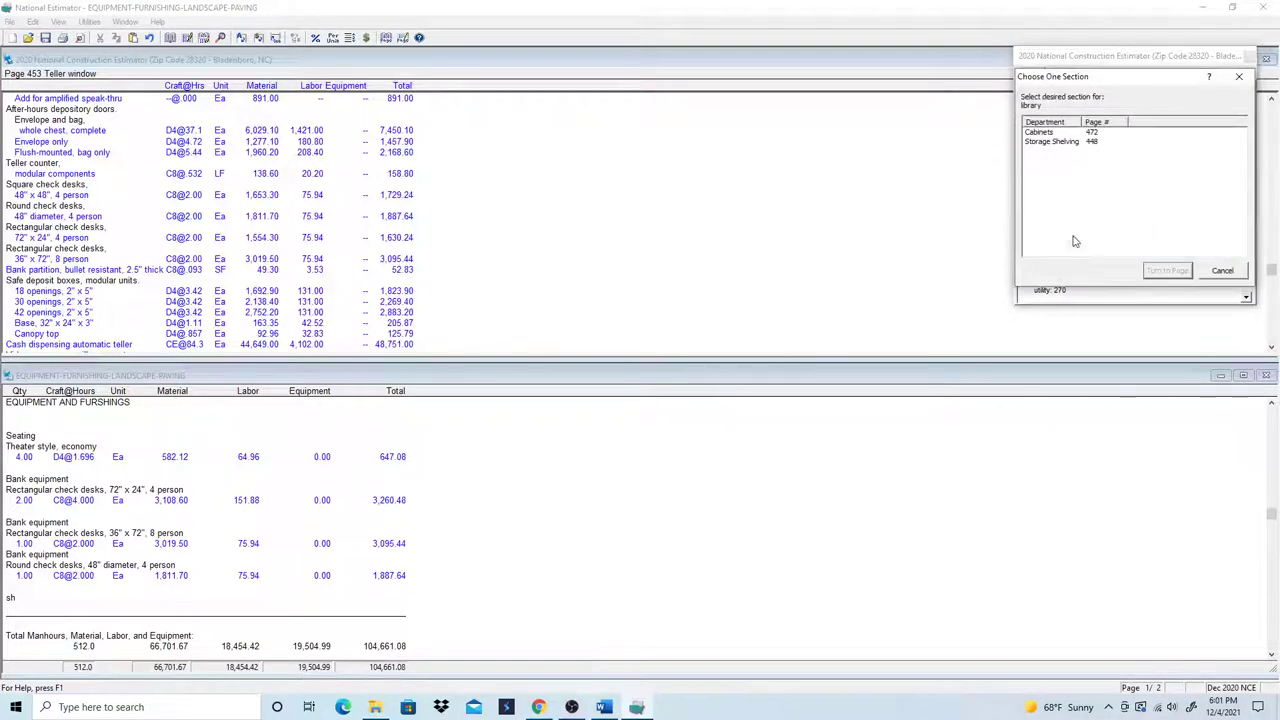
pyautogui.click(1045, 133)
pyautogui.click(1046, 143)
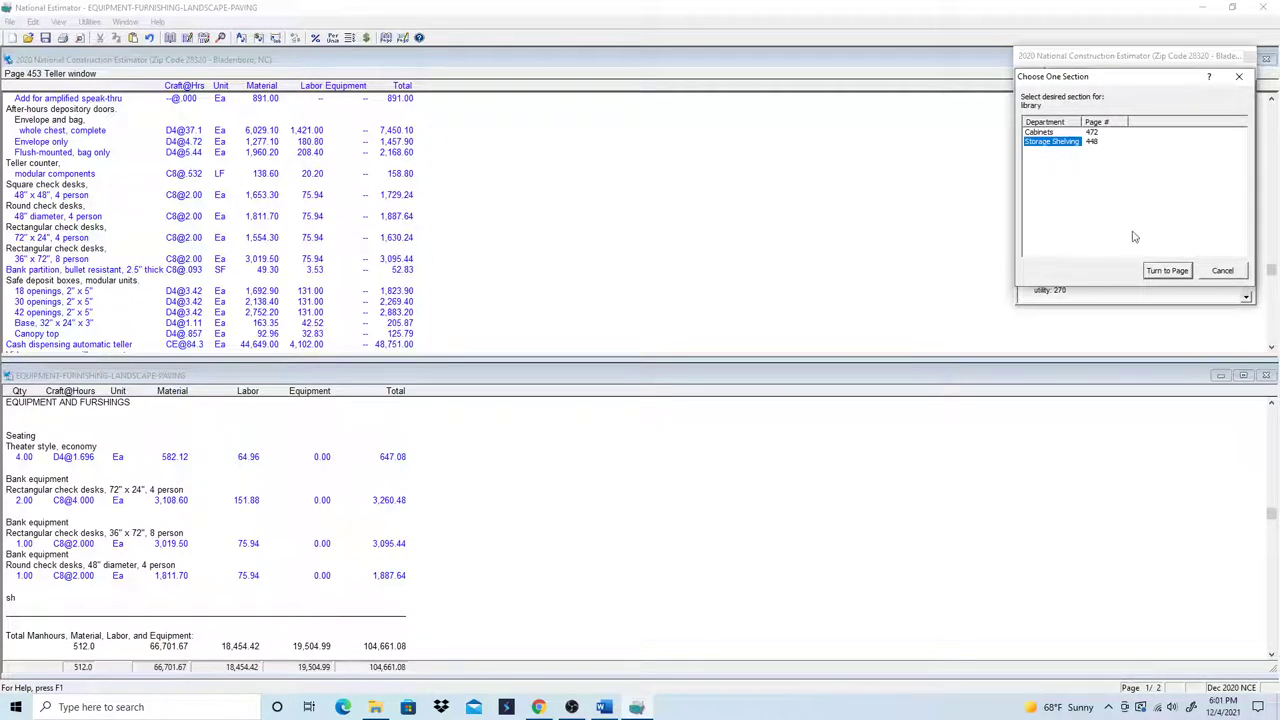
pyautogui.click(1165, 271)
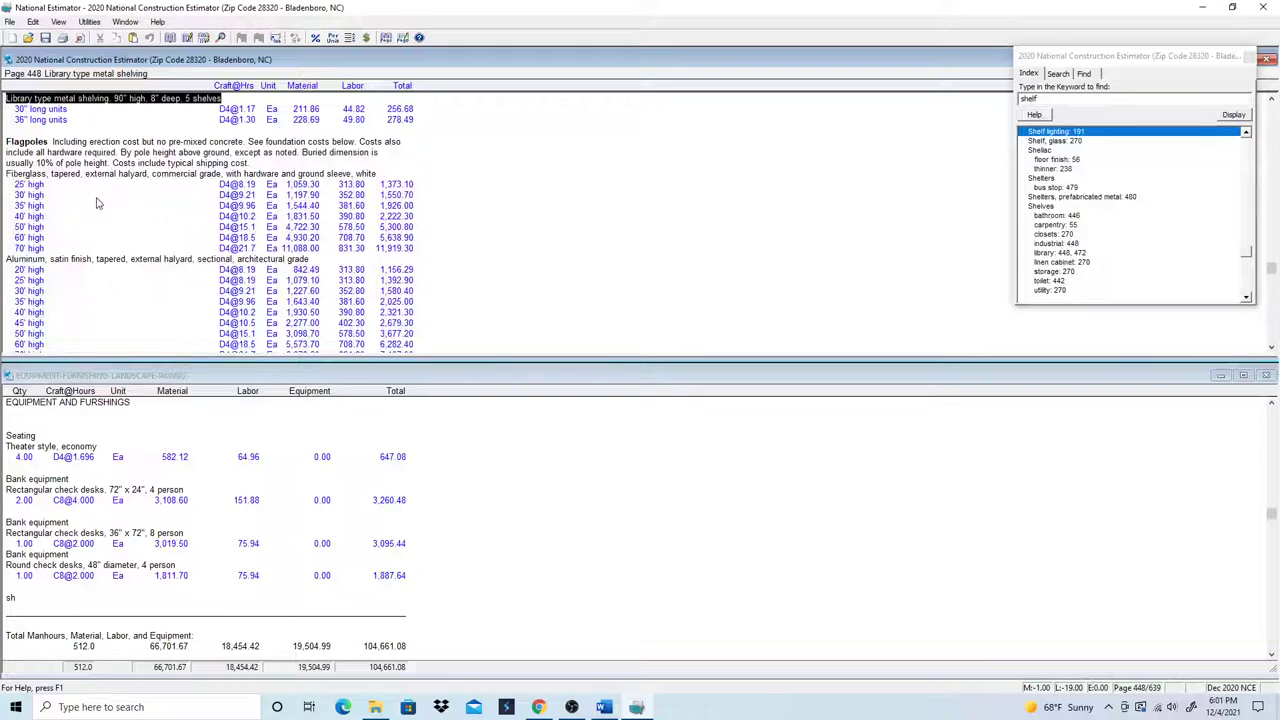
pyautogui.scroll(2, 100, 202)
pyautogui.scroll(2, 55, 196)
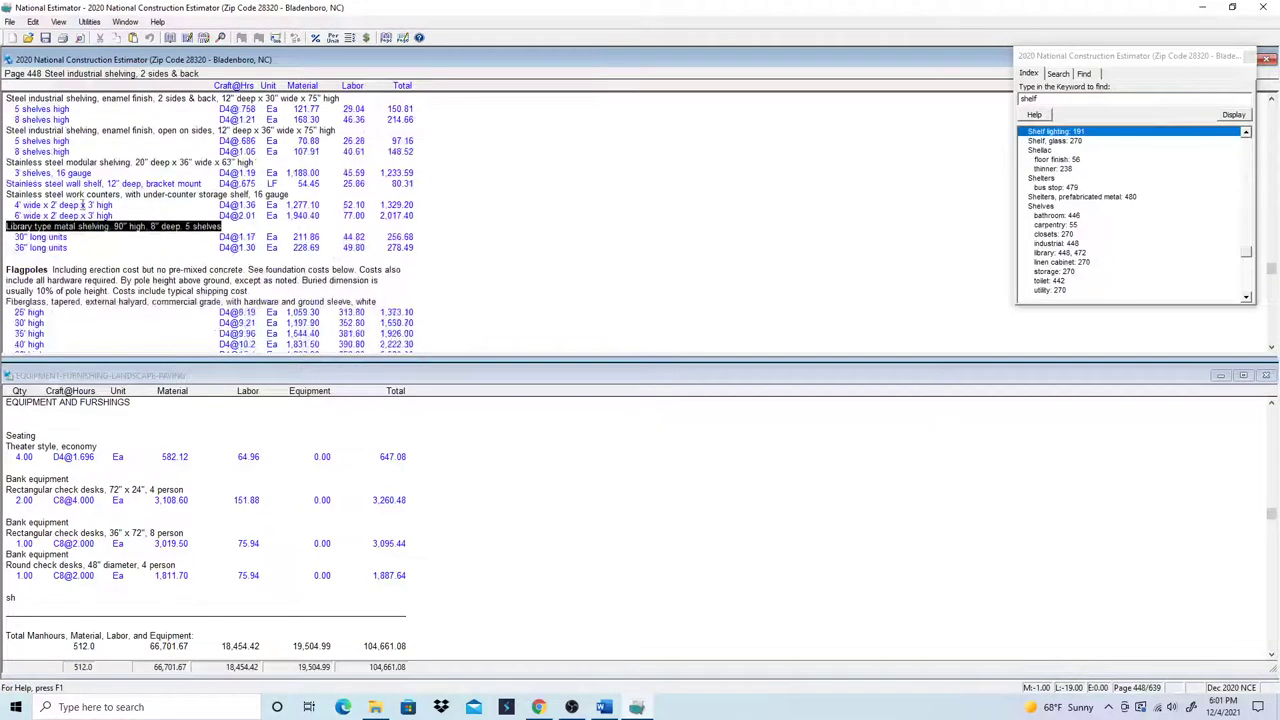
pyautogui.scroll(3, 80, 196)
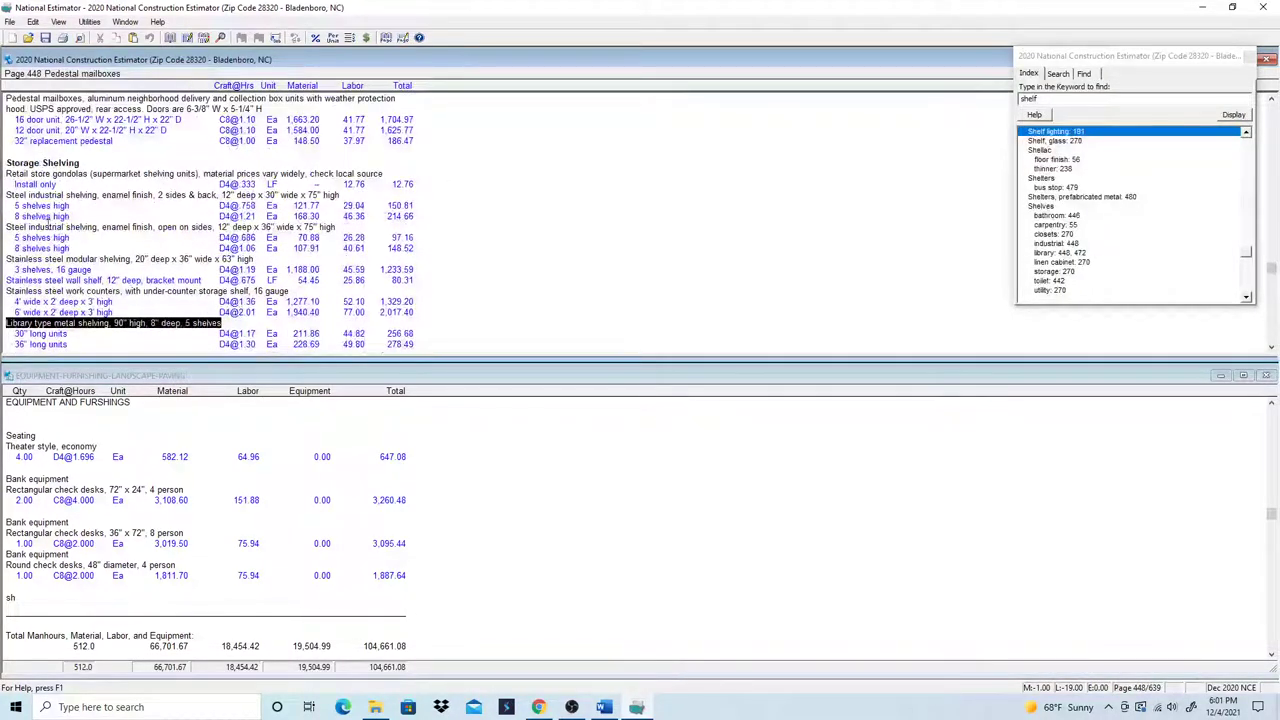
pyautogui.scroll(-4, 83, 253)
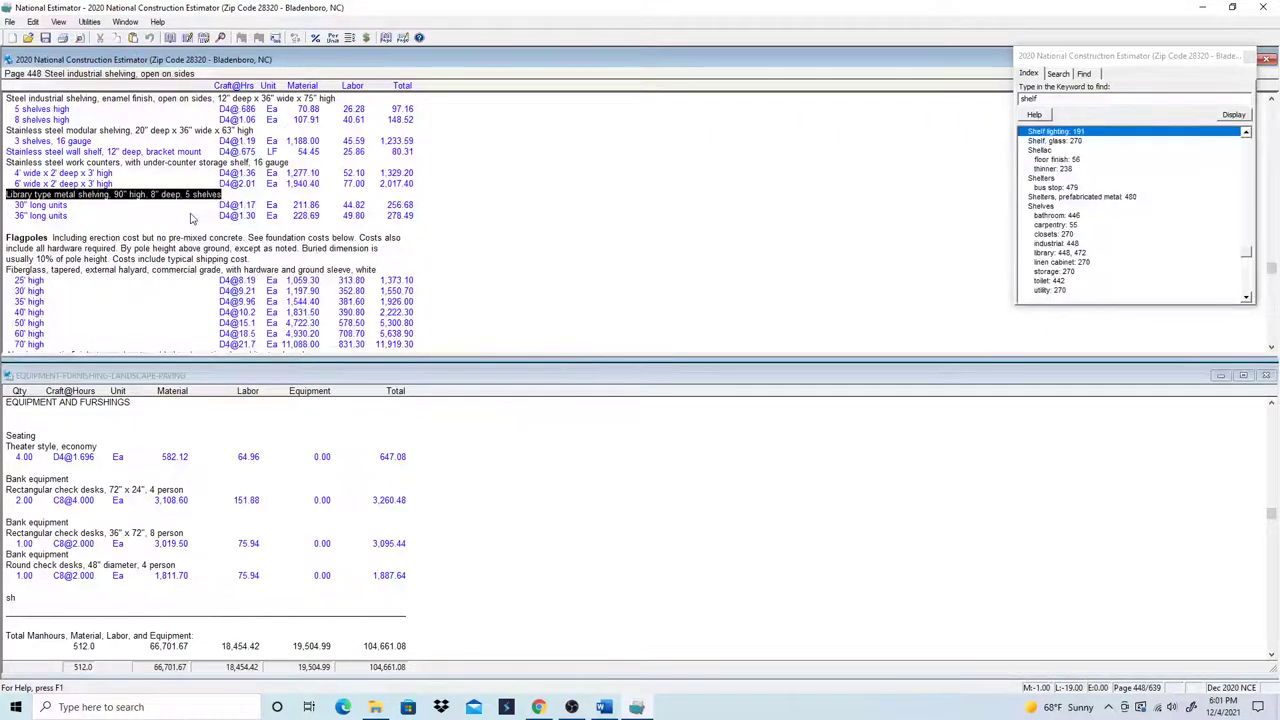
# - Look up "entertainment video" in the costbook index
pyautogui.click(1052, 97)
pyautogui.write('entertainm')
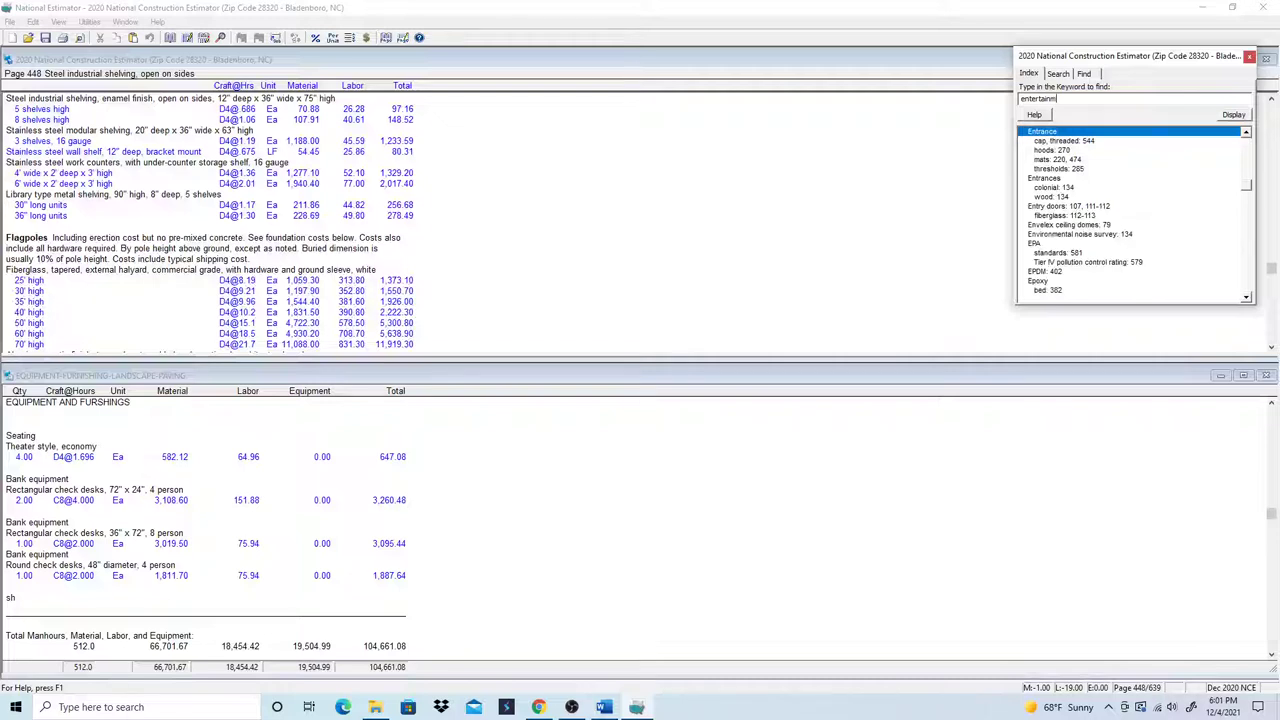
pyautogui.write('ent')
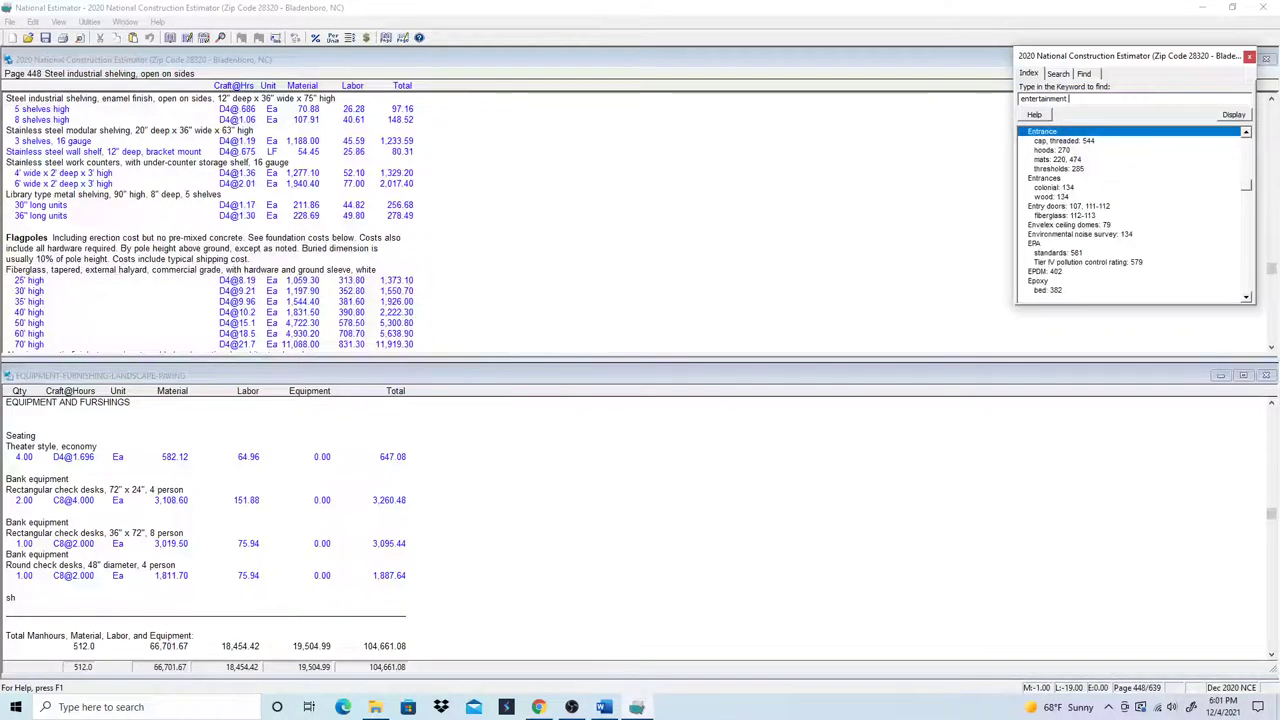
pyautogui.write(' video')
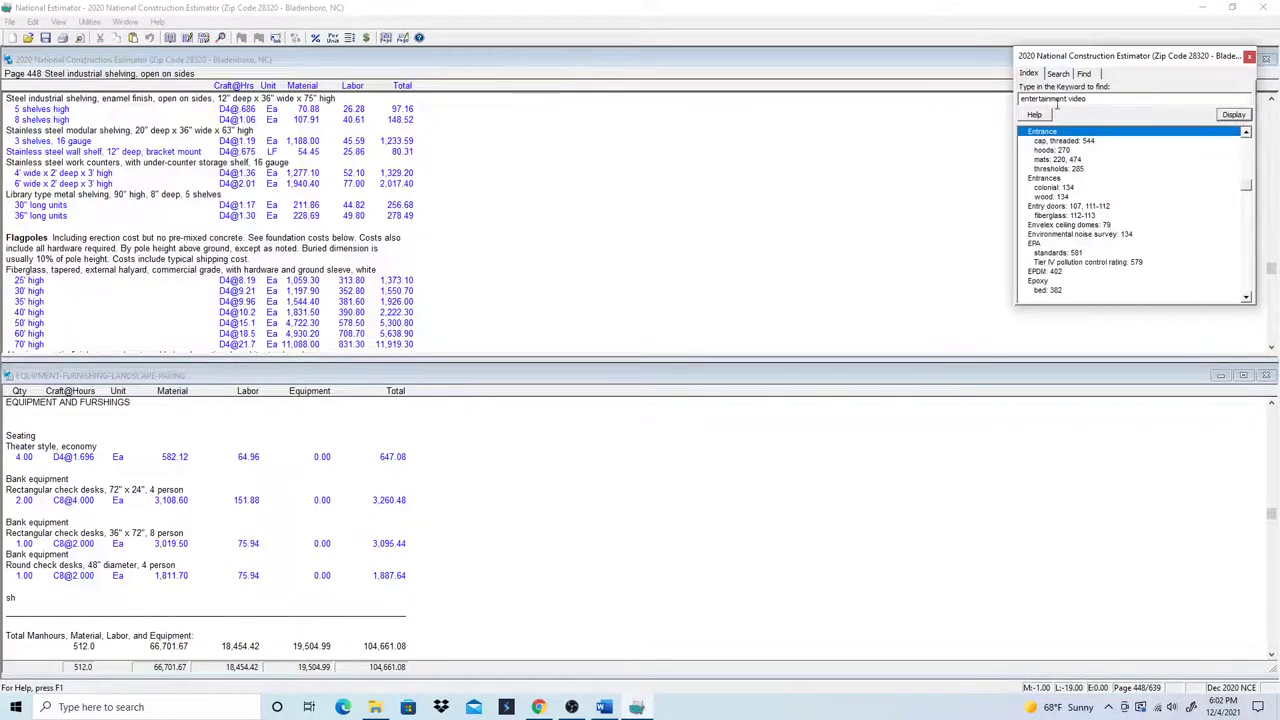
# - Clear the index keyword and look up "stage" in the costbook instead
pyautogui.moveTo(1087, 98); pyautogui.dragTo(975, 97)
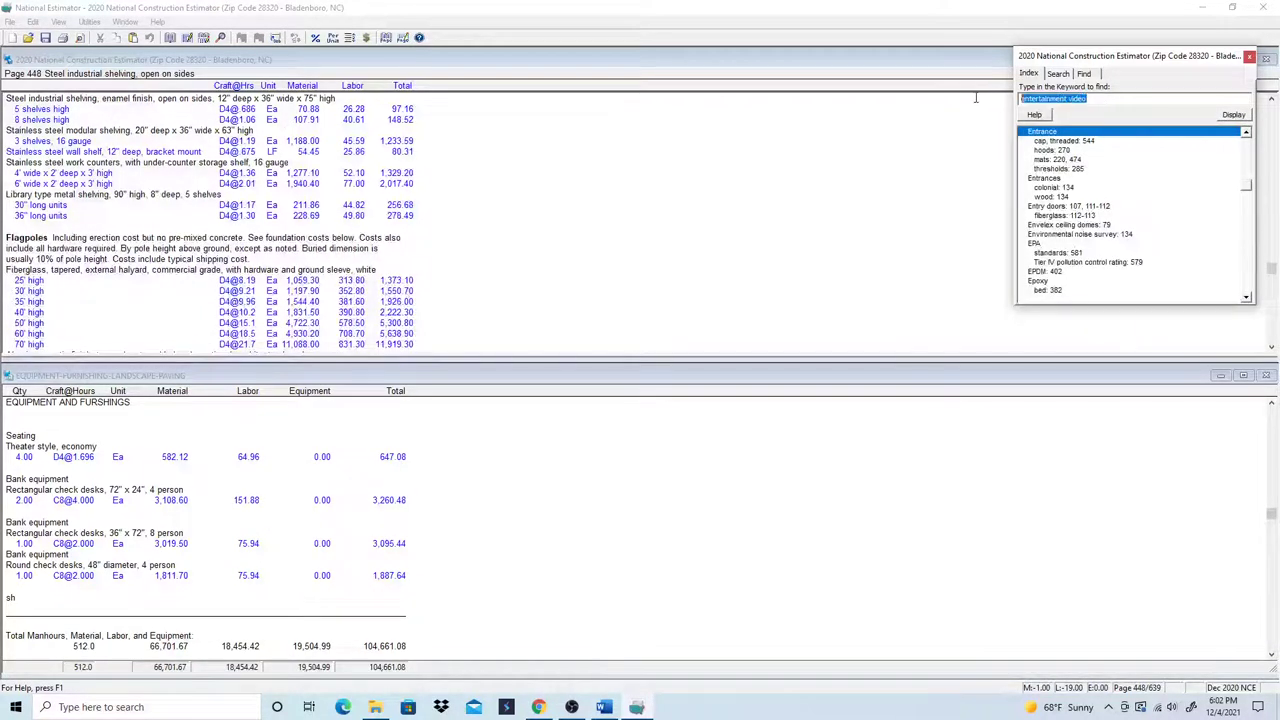
pyautogui.press('BackSpace')
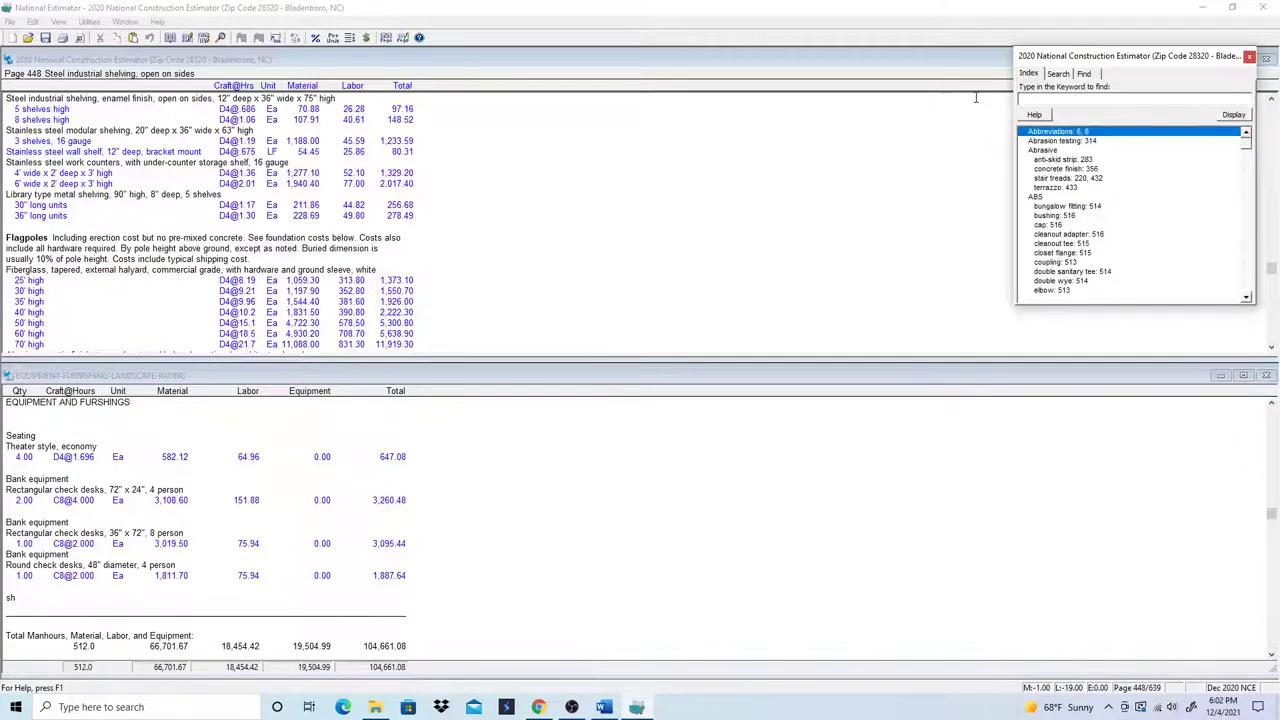
pyautogui.write('sta')
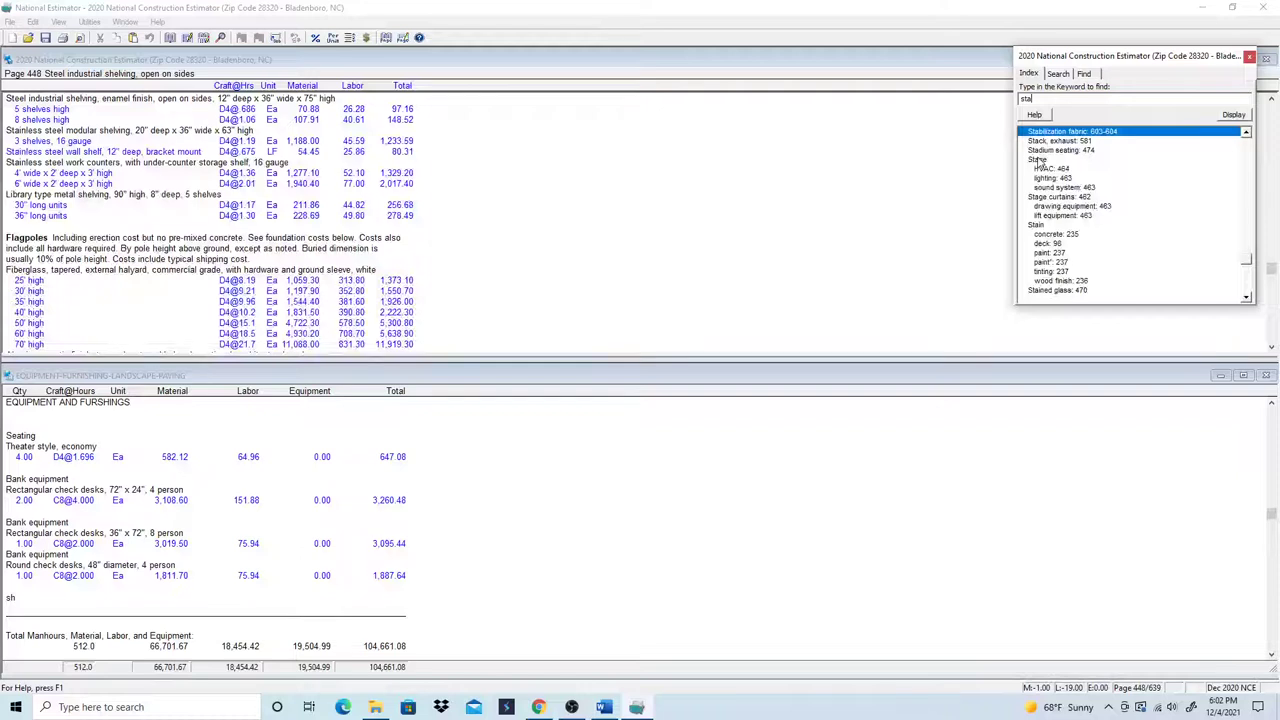
pyautogui.write('ge')
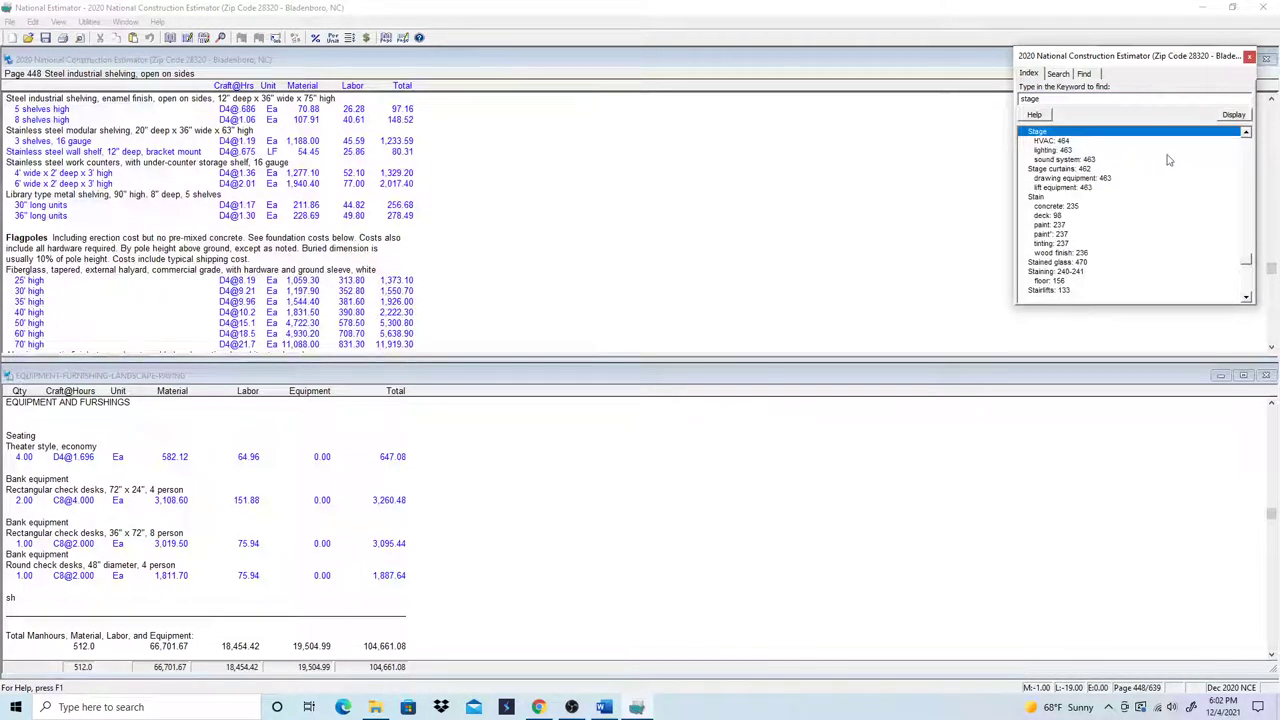
# - Open the stage sound system index entry and examine the stage entertainment sound system items
pyautogui.click(1234, 116)
pyautogui.doubleClick(1040, 161)
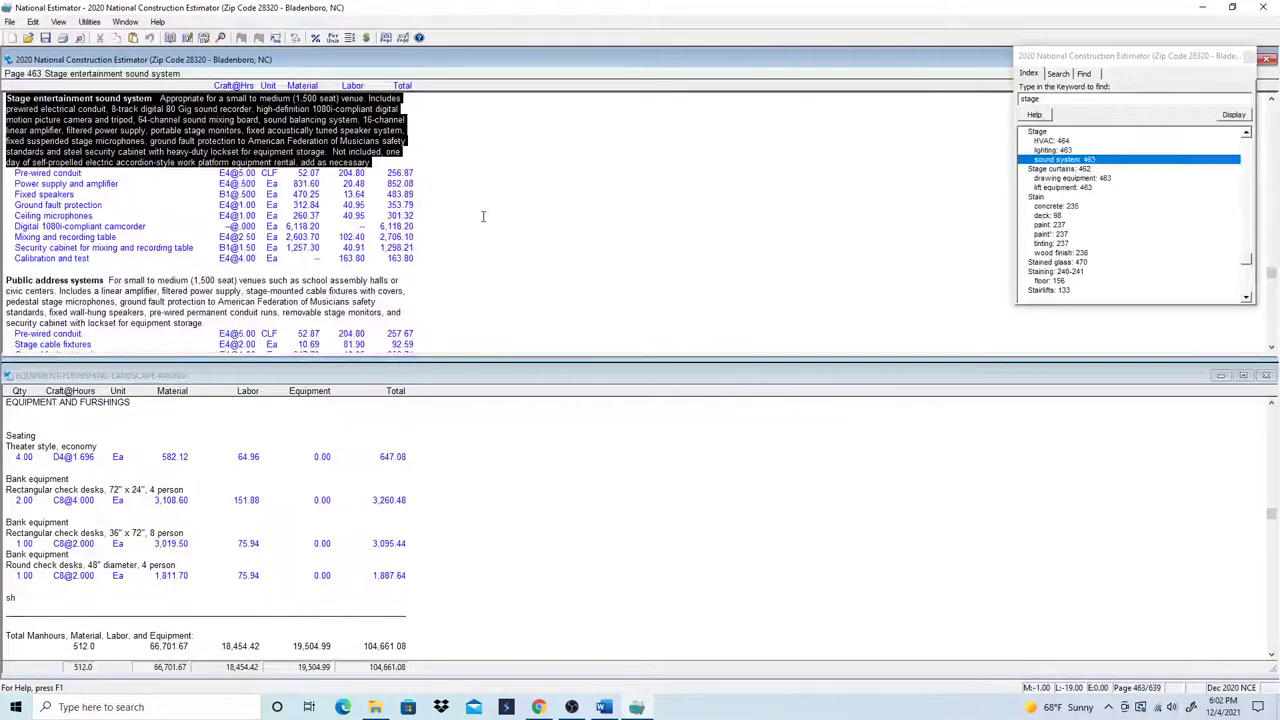
pyautogui.scroll(-1, 497, 266)
pyautogui.scroll(1, 497, 266)
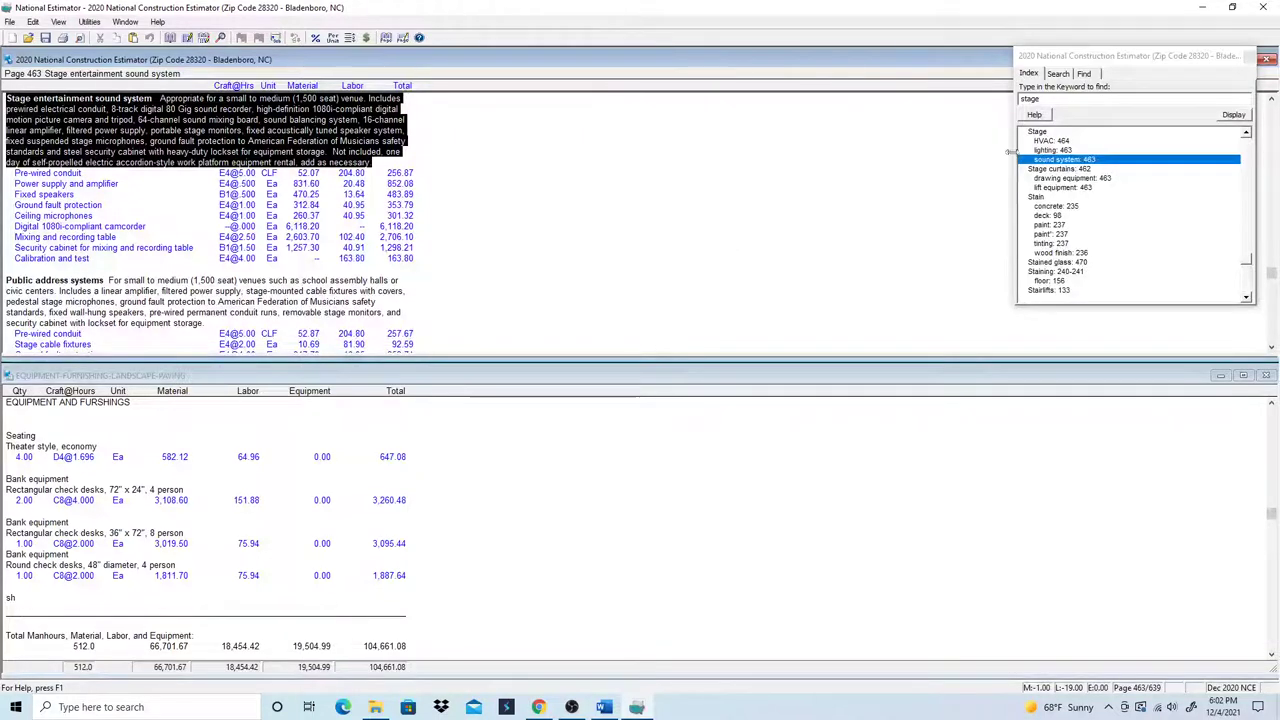
# - Look up "video" in the costbook index
pyautogui.doubleClick(1055, 103)
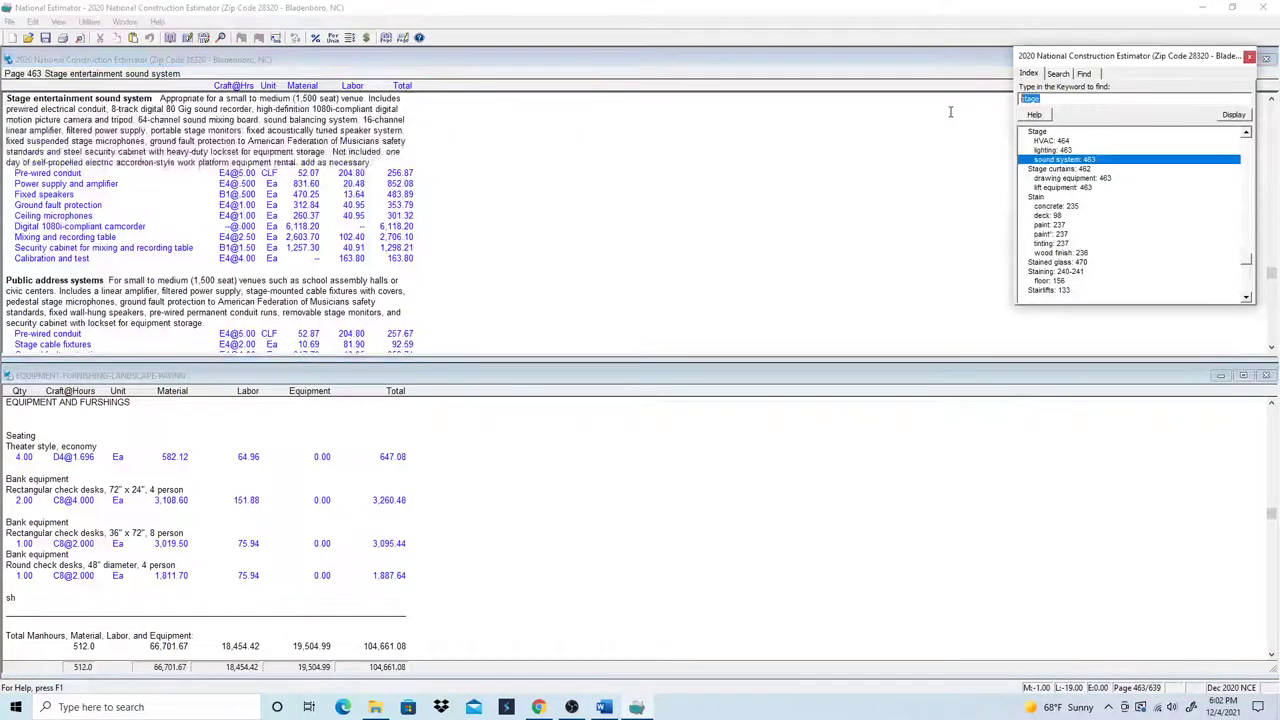
pyautogui.write('vide')
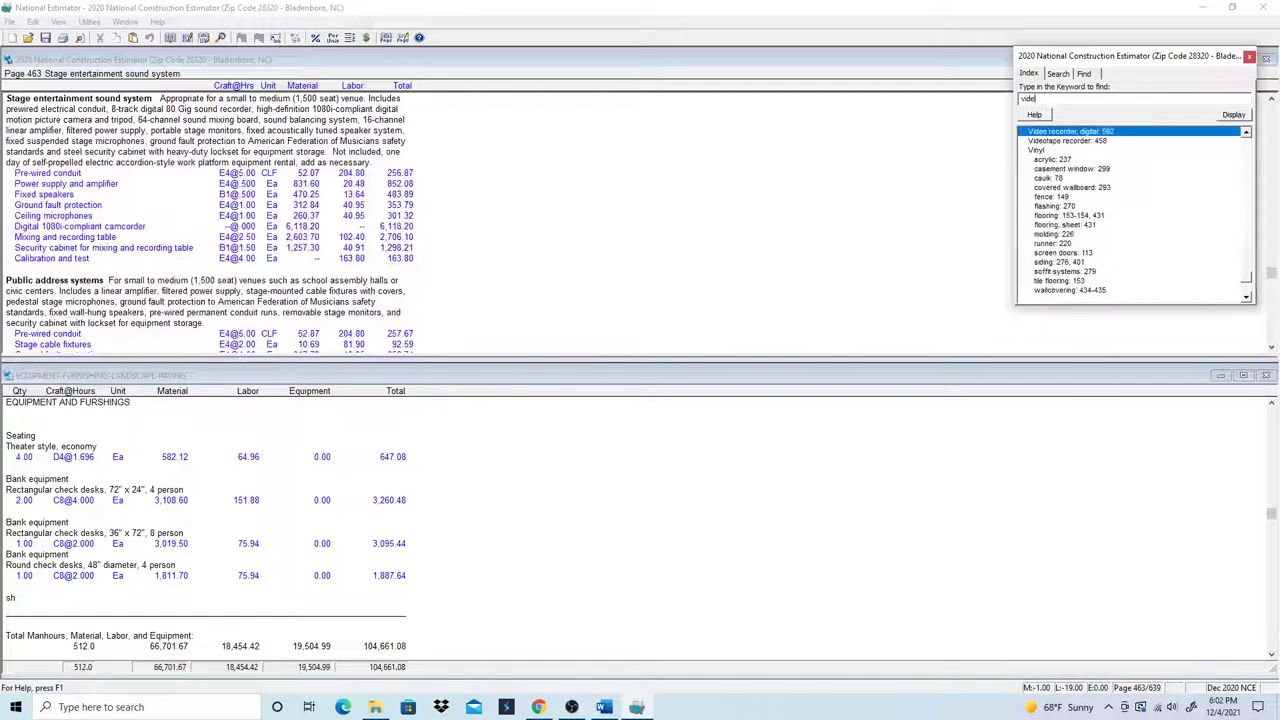
pyautogui.write('o')
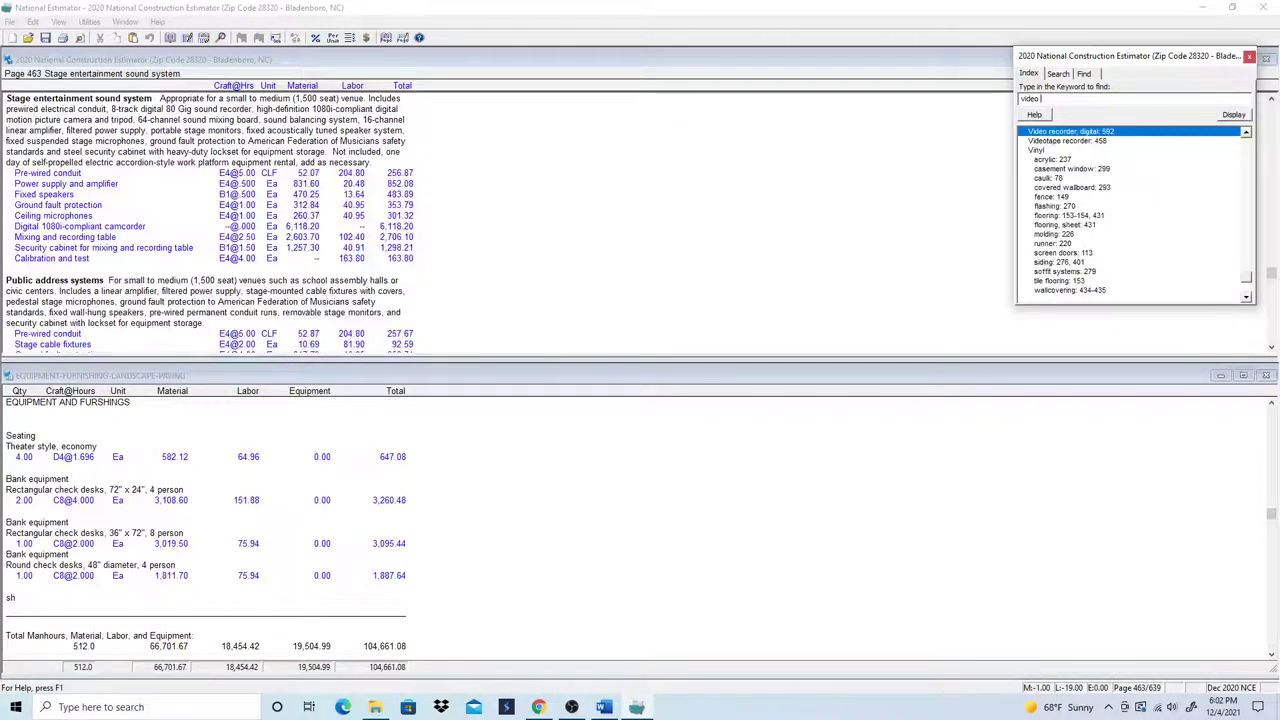
# - Clear the index keyword, try "stage en" and shorten the lookup to "stage"
pyautogui.press('BackSpace')
pyautogui.press('BackSpace')
pyautogui.press('BackSpace')
pyautogui.press('BackSpace')
pyautogui.press('BackSpace')
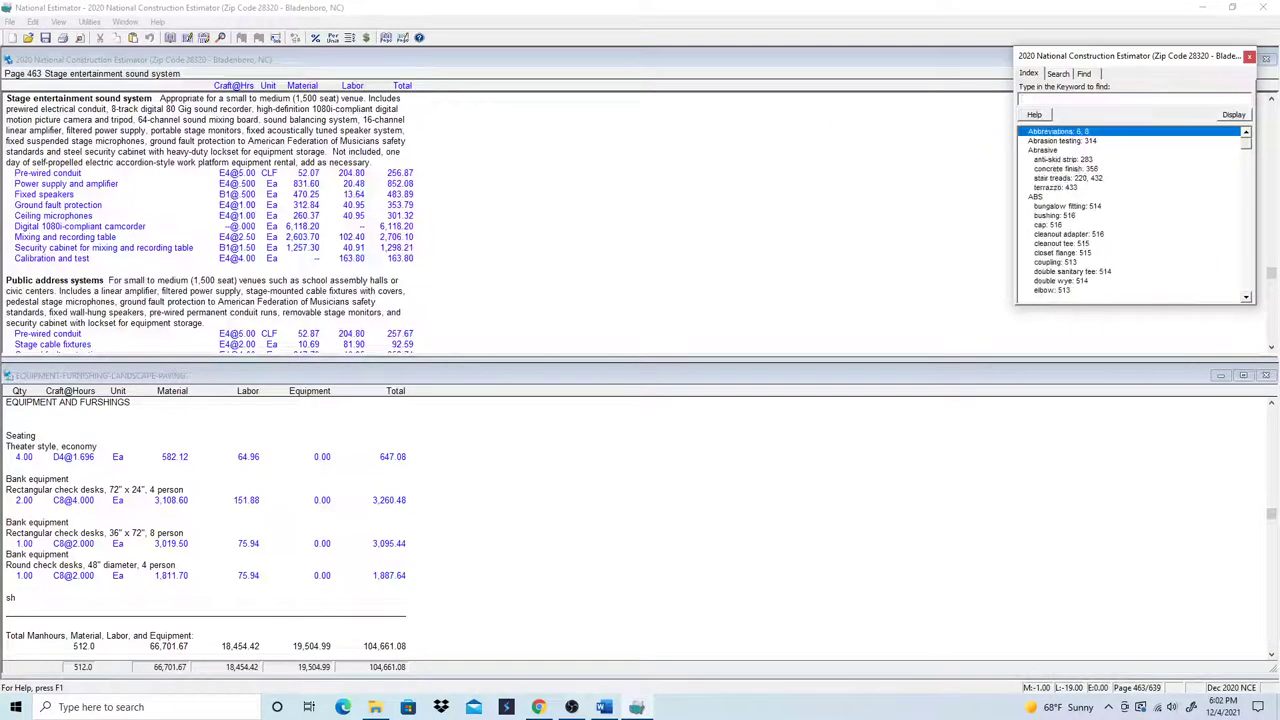
pyautogui.write('sta')
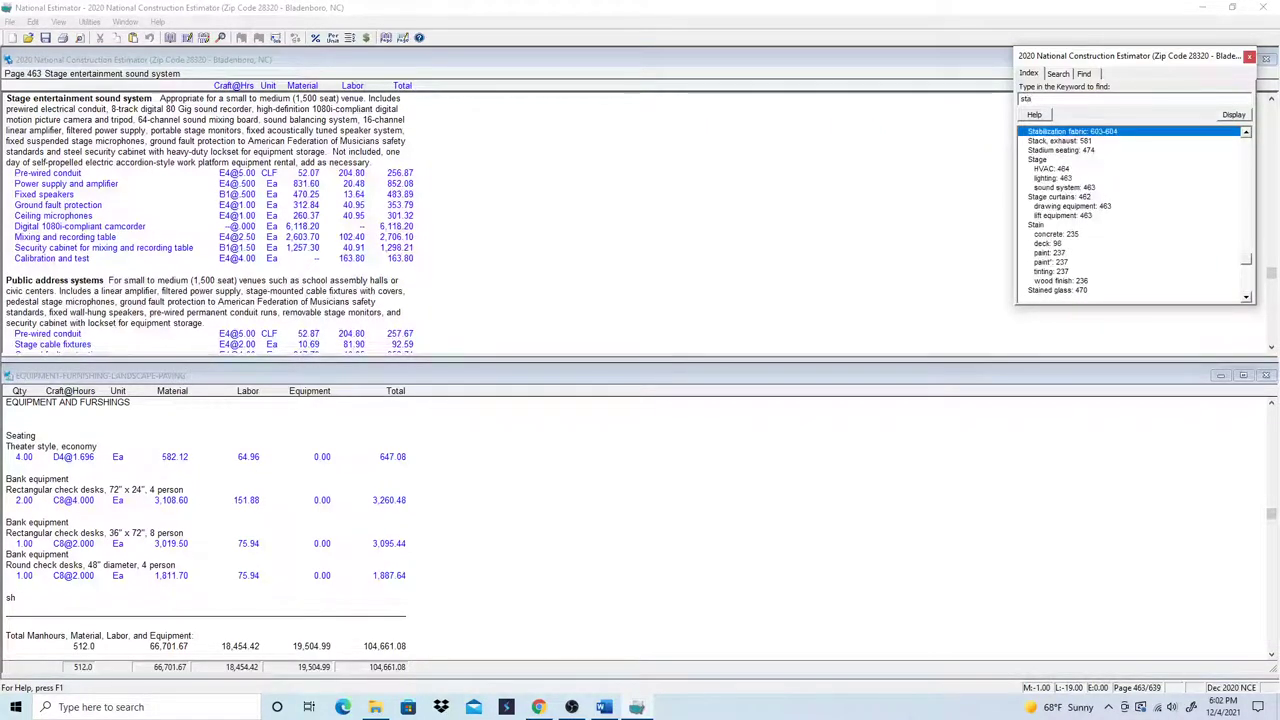
pyautogui.write('ge e')
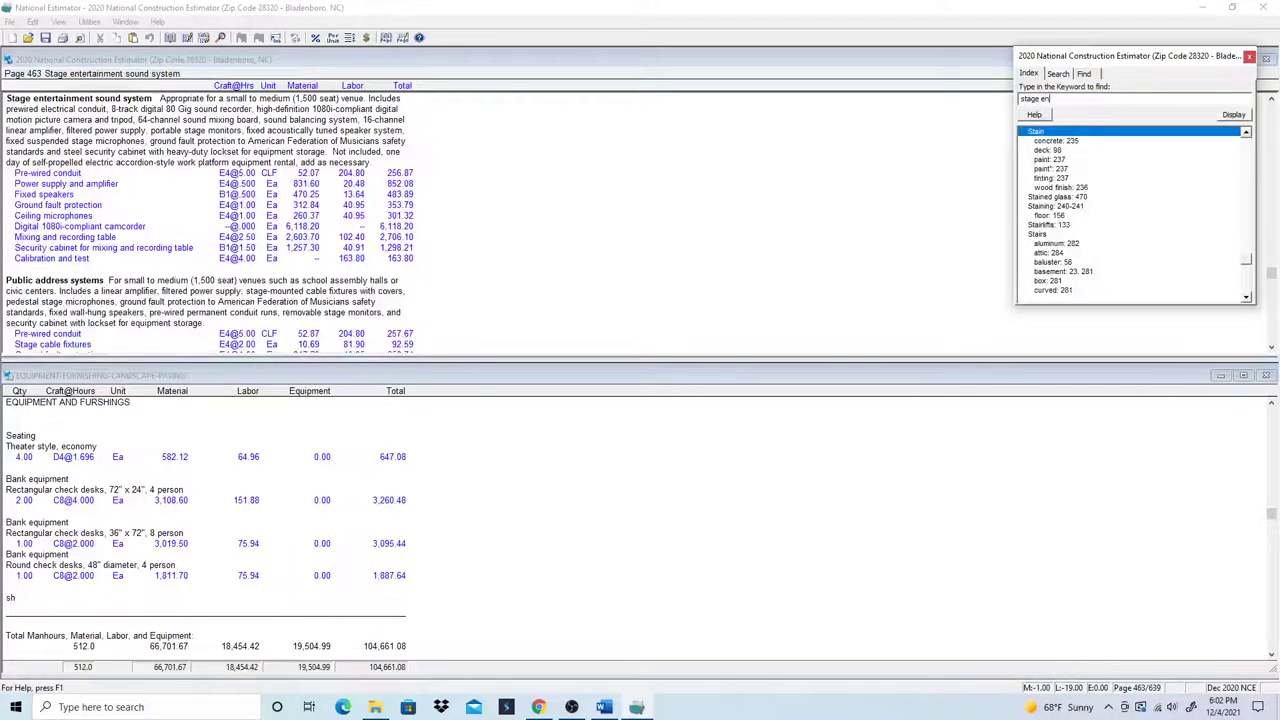
pyautogui.write('n')
pyautogui.press('BackSpace')
pyautogui.press('BackSpace')
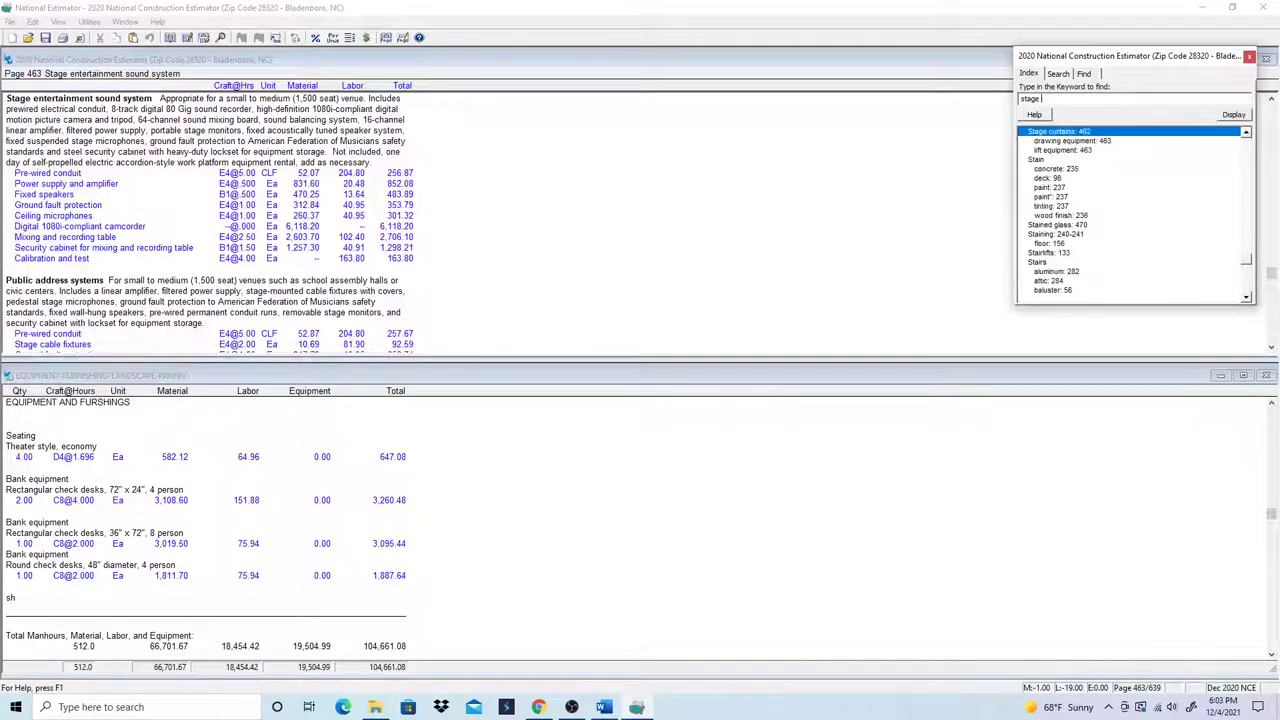
pyautogui.press('BackSpace')
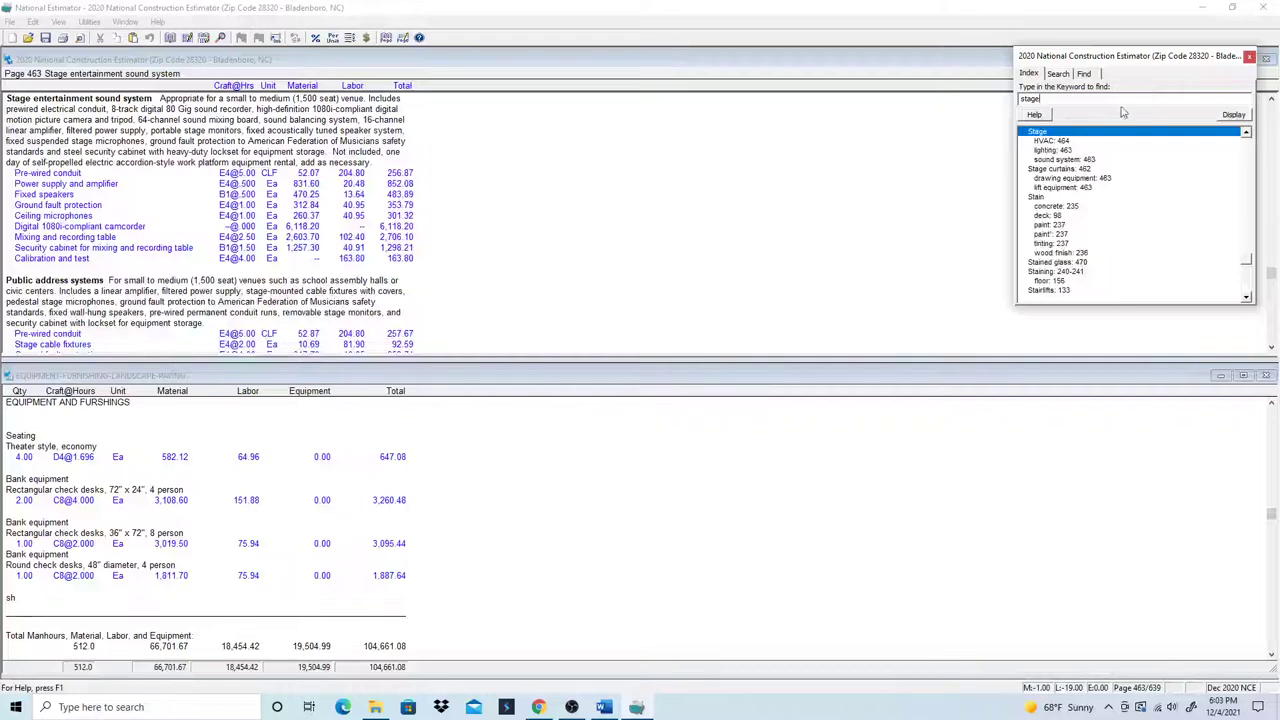
# - Find "stage" in the costbook text and examine the nearby stage curtain, curtain equipment, stage lighting and sound system sections
pyautogui.click(1084, 74)
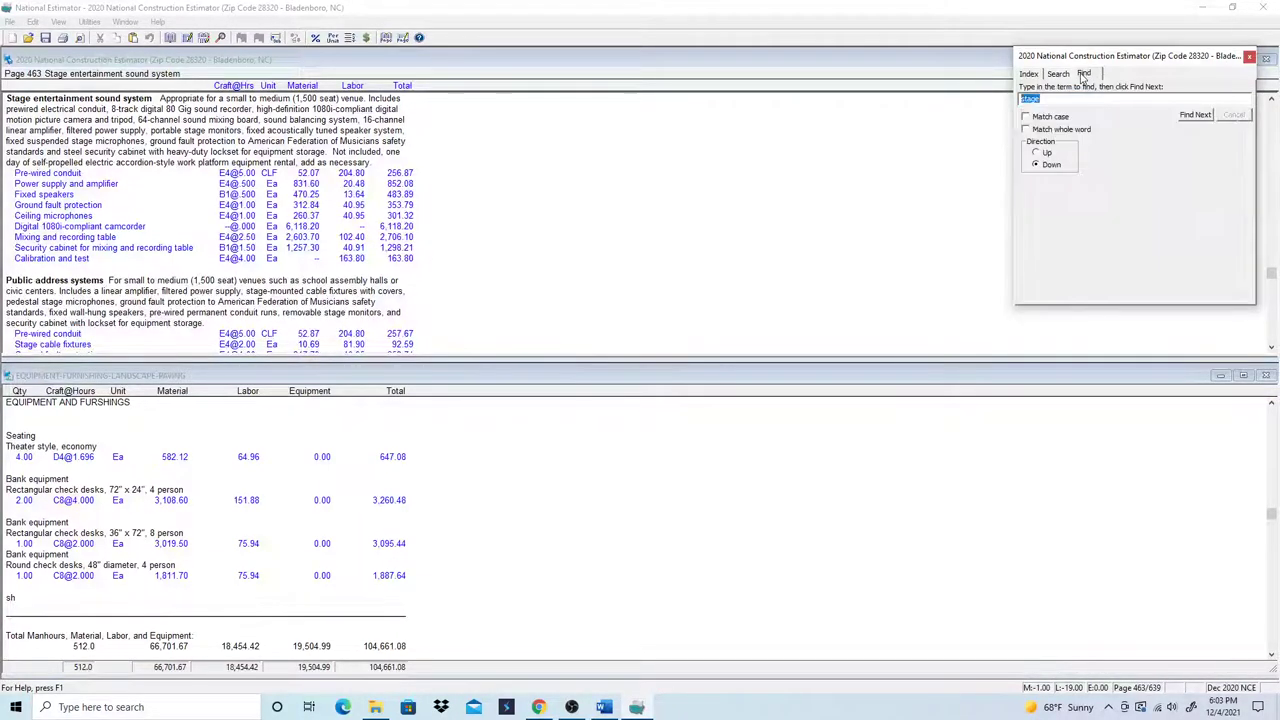
pyautogui.click(1192, 116)
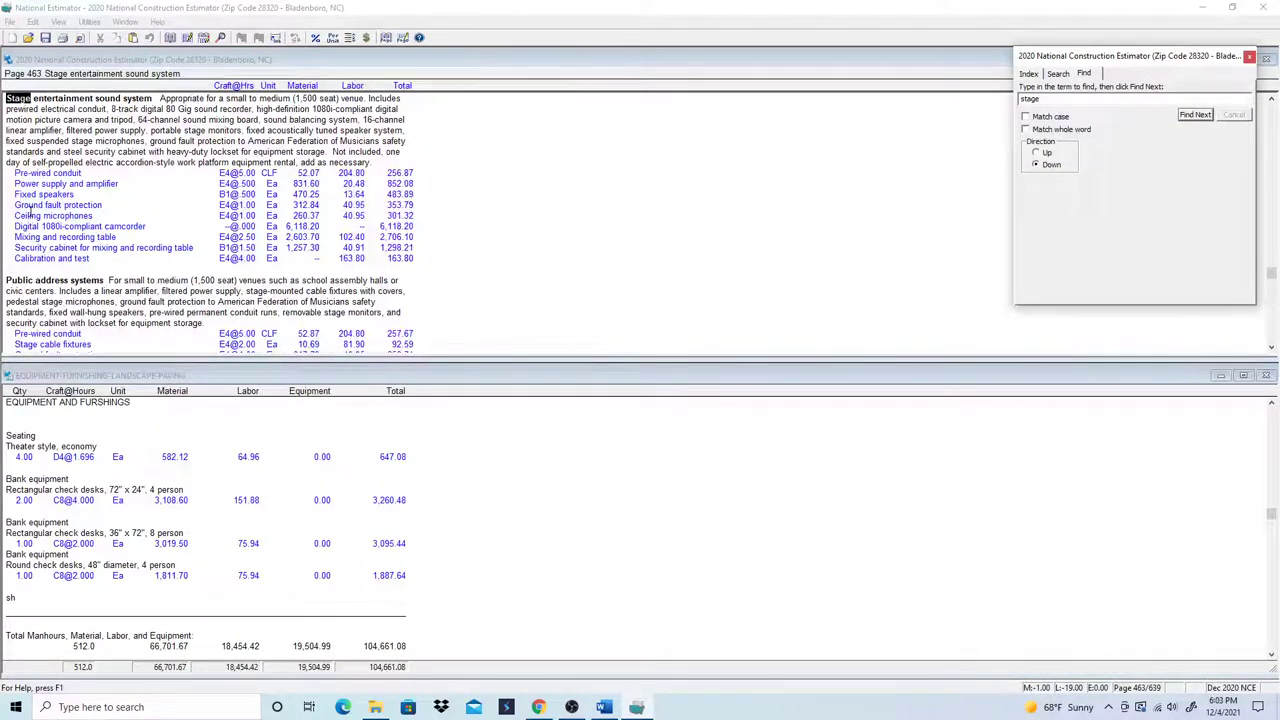
pyautogui.scroll(2, 33, 210)
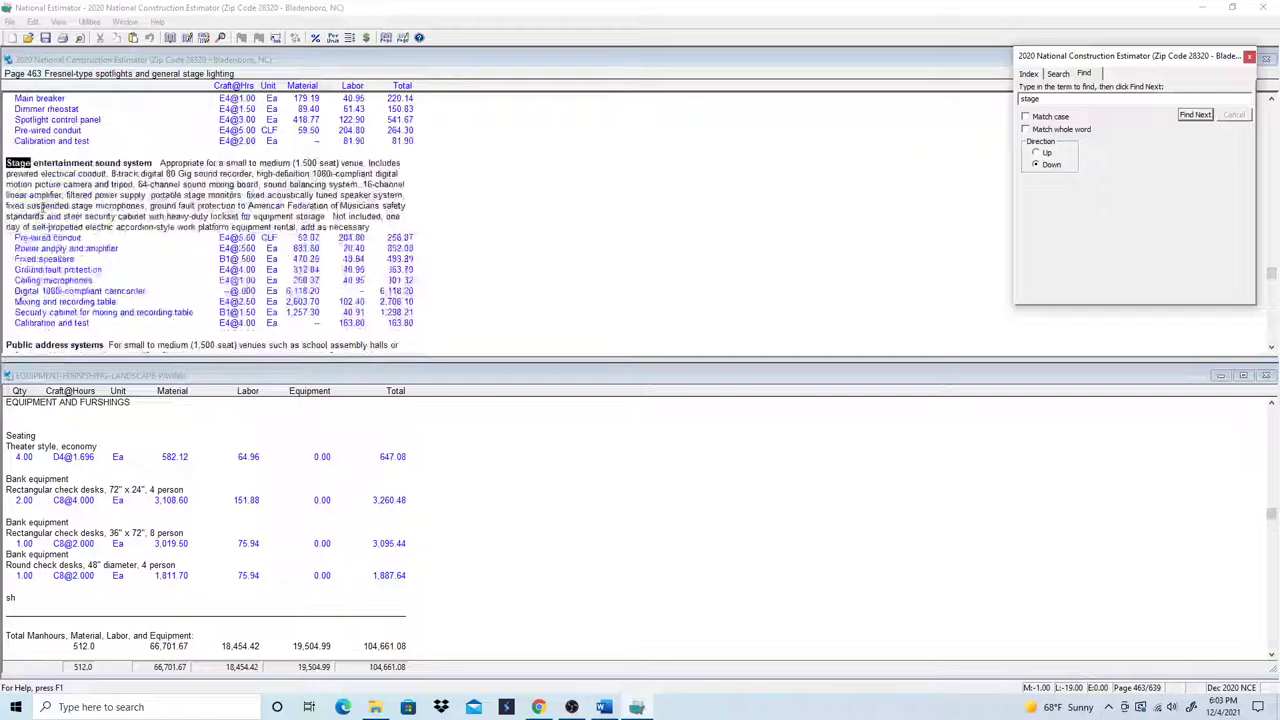
pyautogui.scroll(2, 45, 210)
pyautogui.scroll(3, 57, 210)
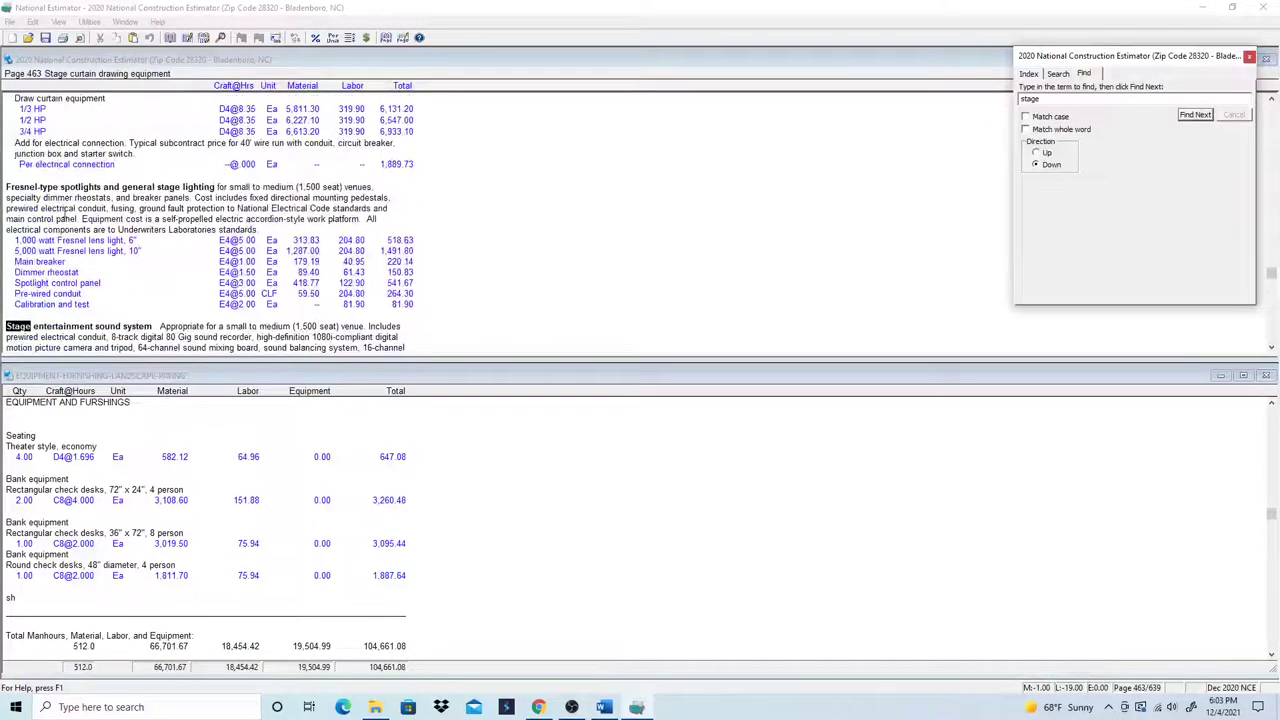
pyautogui.scroll(2, 113, 208)
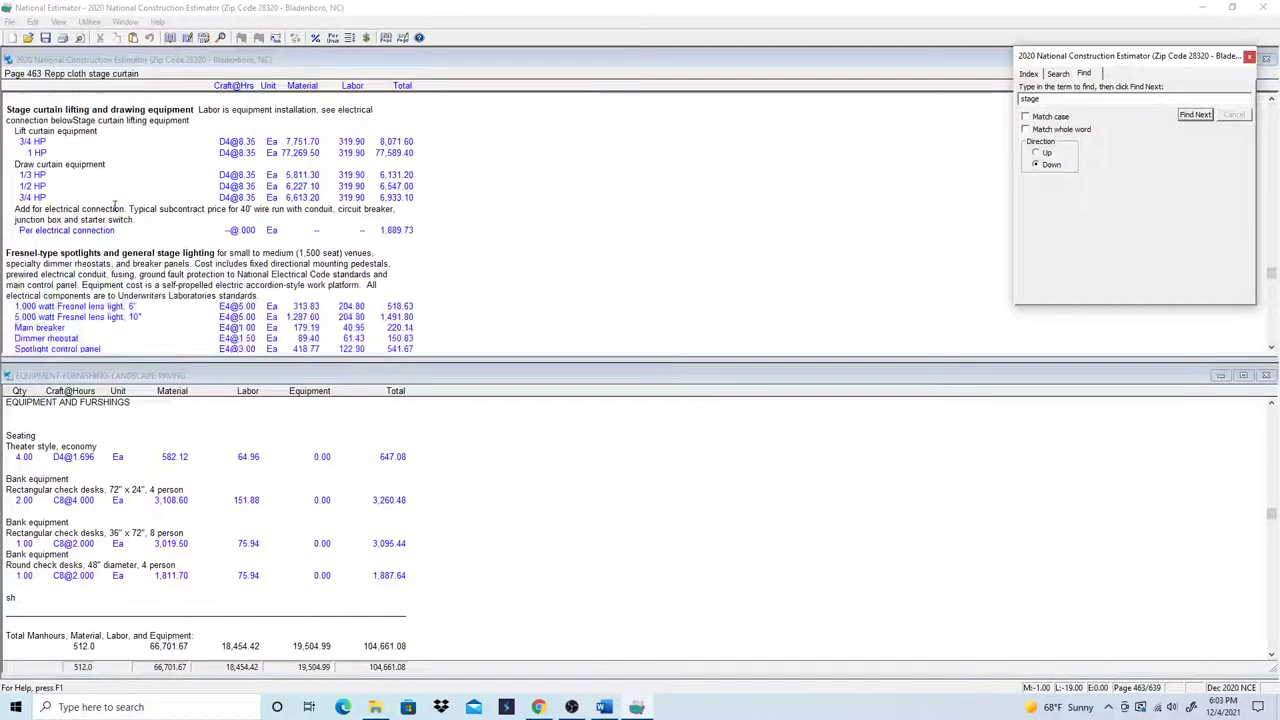
pyautogui.scroll(3, 115, 207)
pyautogui.scroll(5, 113, 207)
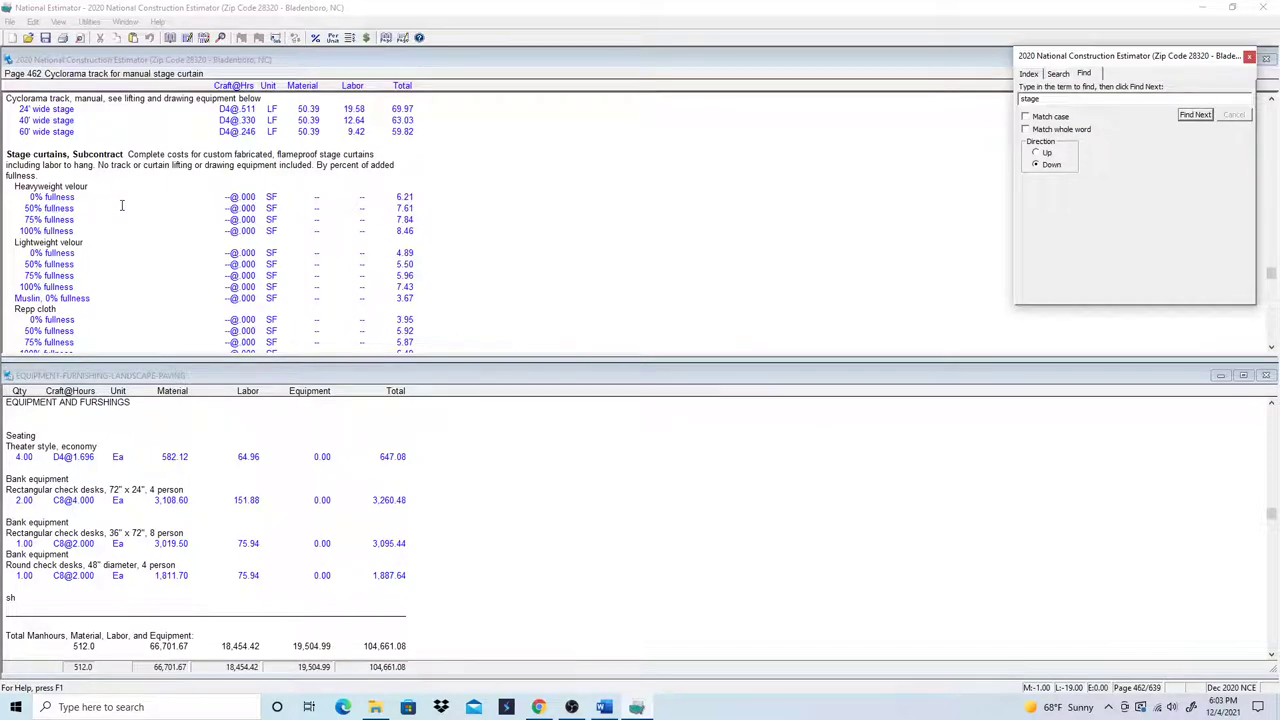
pyautogui.scroll(-6, 122, 205)
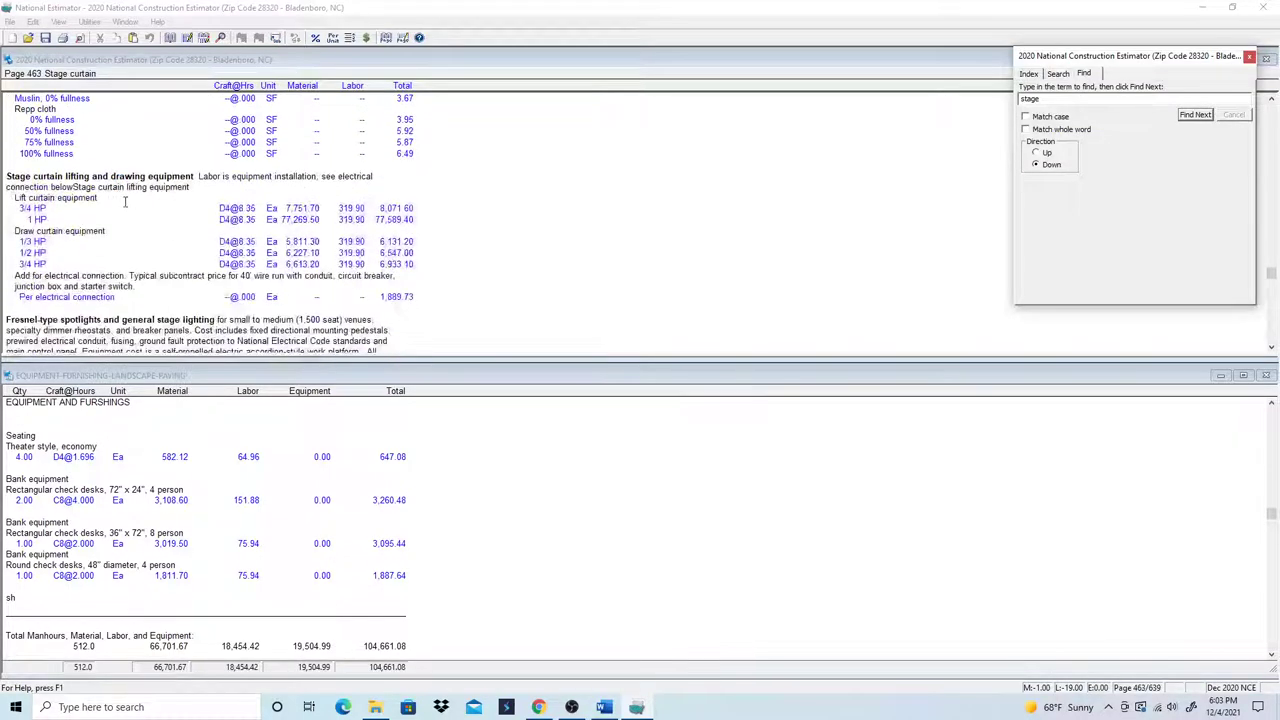
pyautogui.scroll(-3, 110, 210)
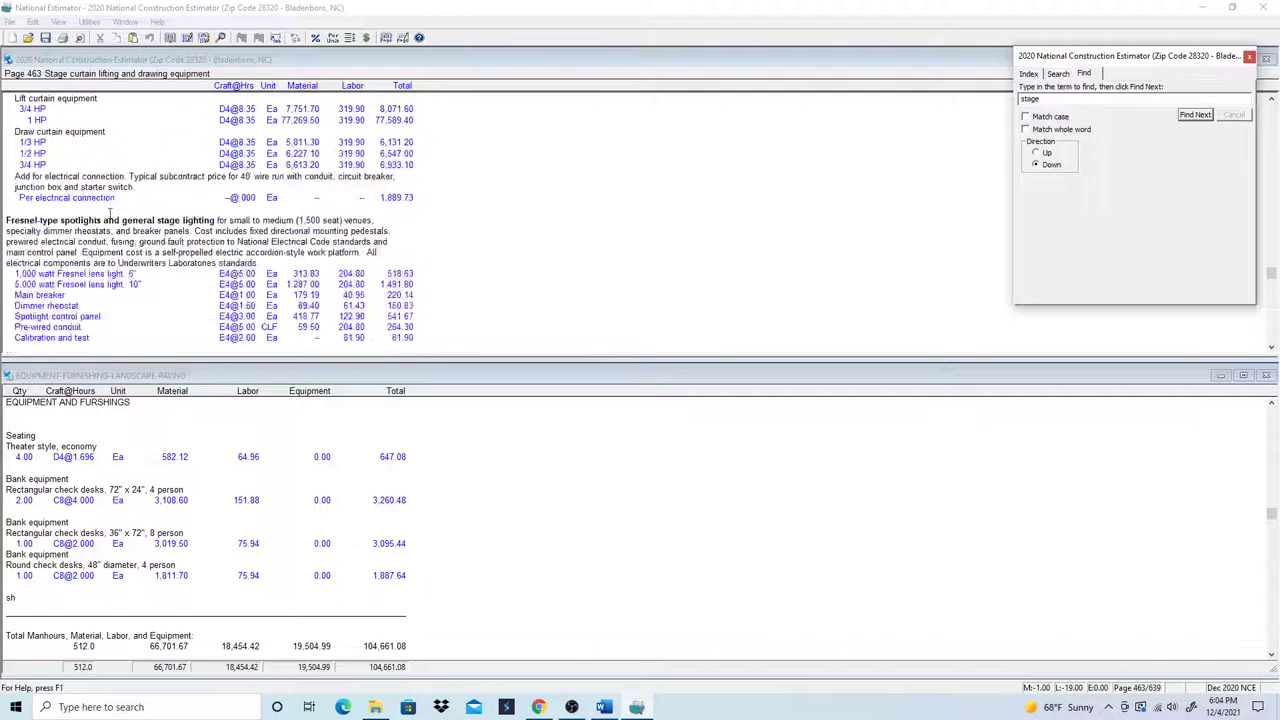
pyautogui.press('Return')
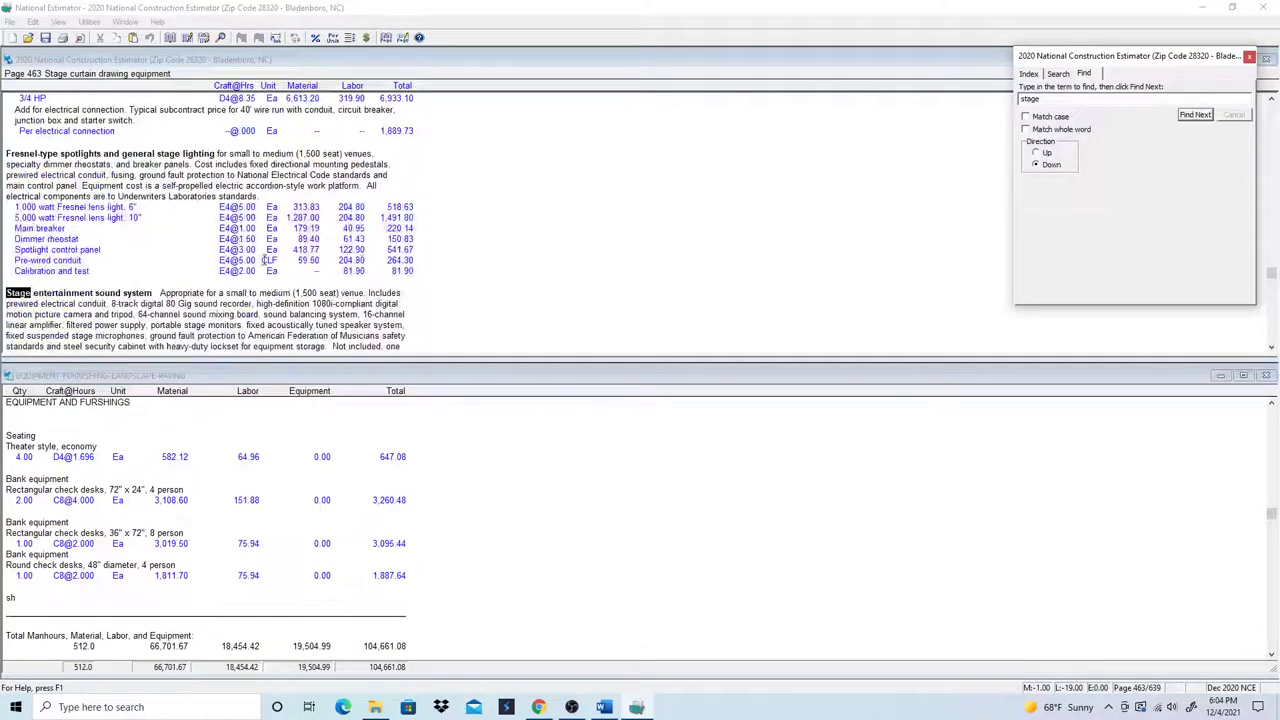
pyautogui.scroll(-5, 93, 280)
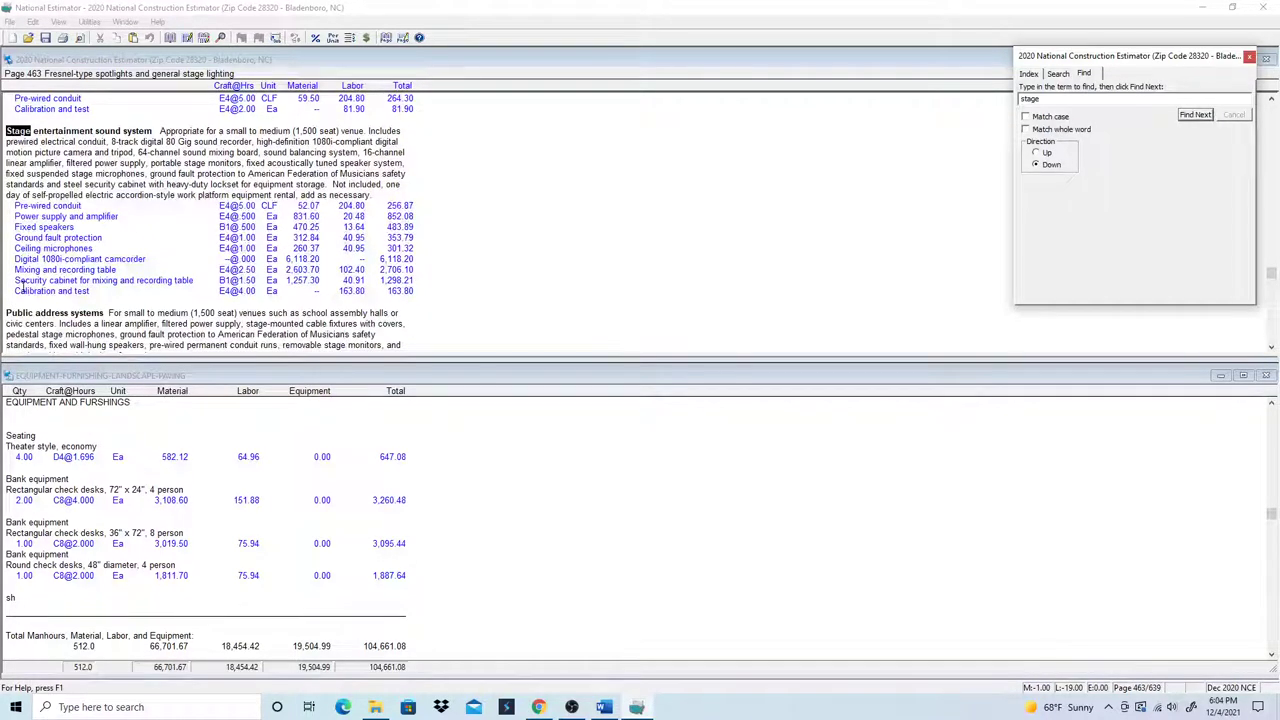
# - Copy the whole stage entertainment sound system section from the costbook, from its heading through the calibration and test item
pyautogui.click(10, 132)
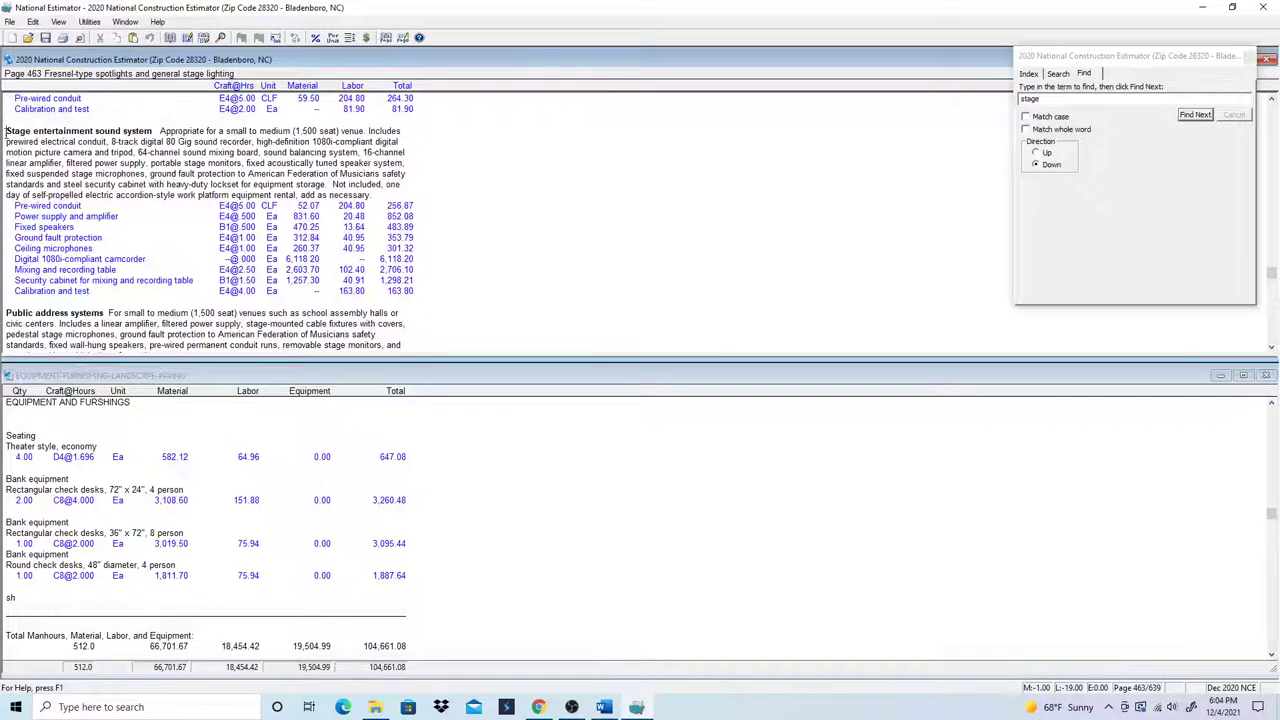
pyautogui.moveTo(6, 132); pyautogui.dragTo(290, 297)
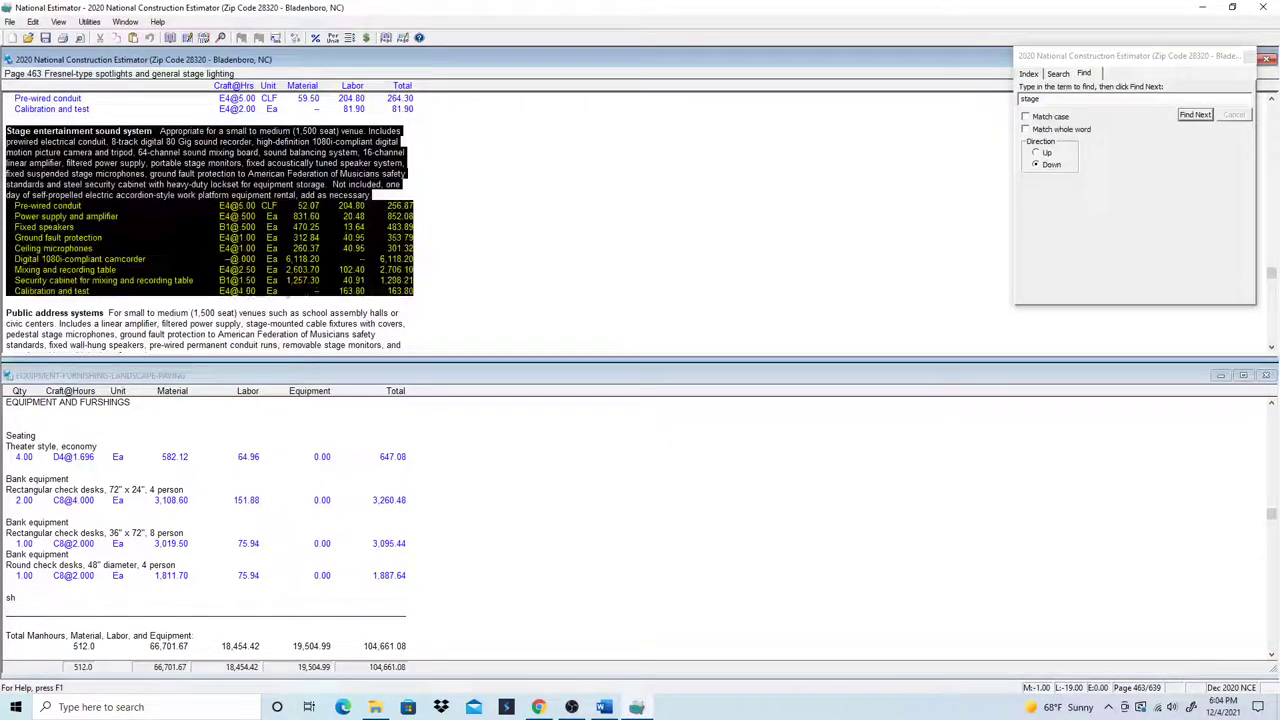
pyautogui.rightClick(320, 296)
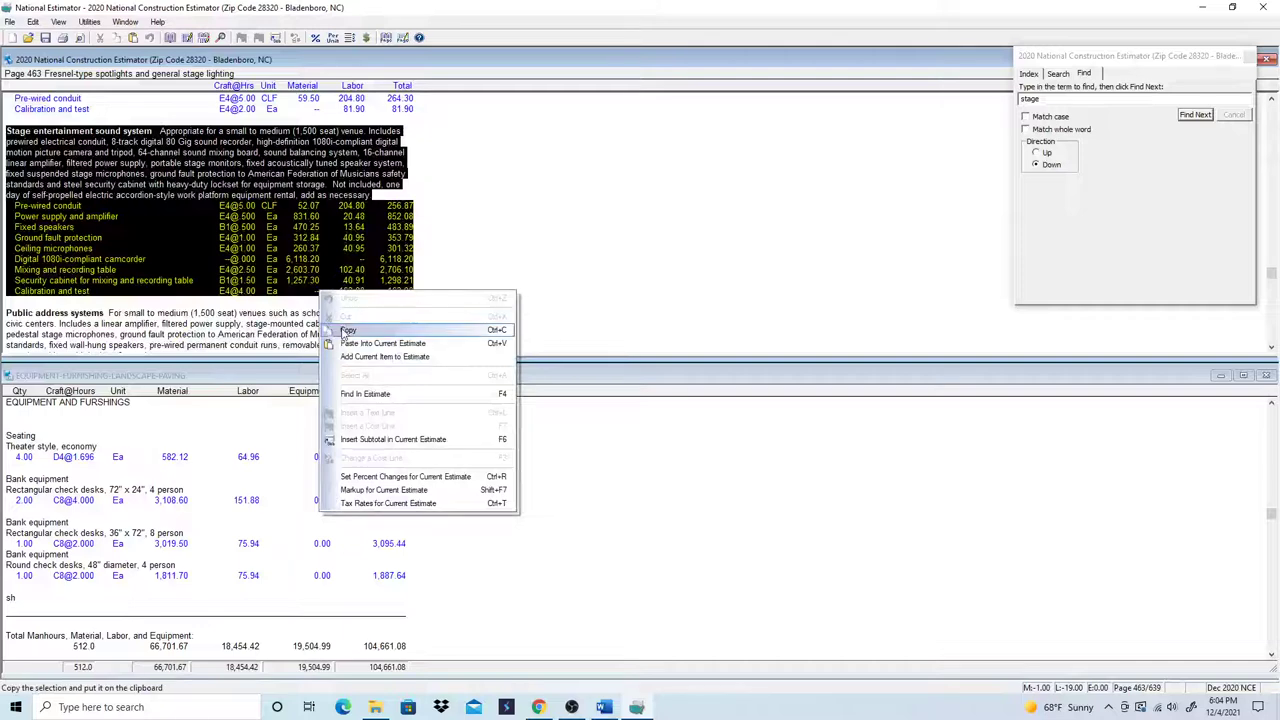
pyautogui.click(350, 330)
# - Delete the stray text "sh" below the round check desks item in the estimate
pyautogui.scroll(-3, 62, 601)
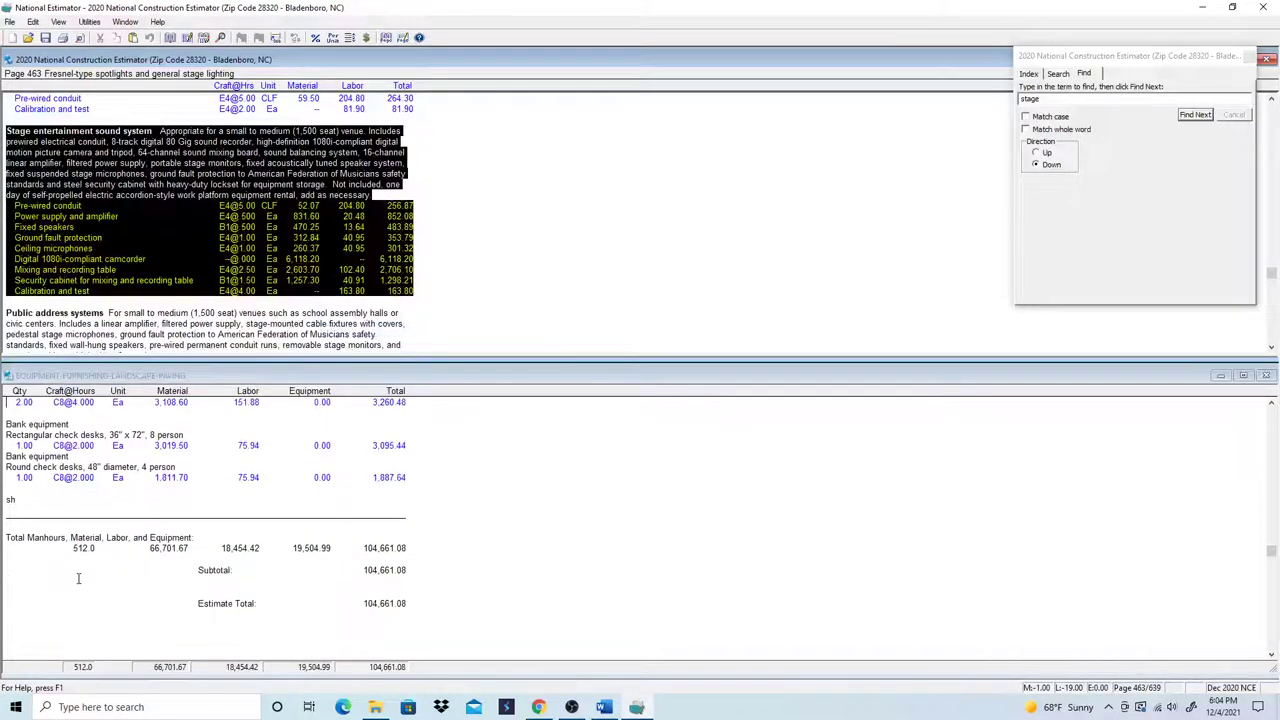
pyautogui.click(22, 499)
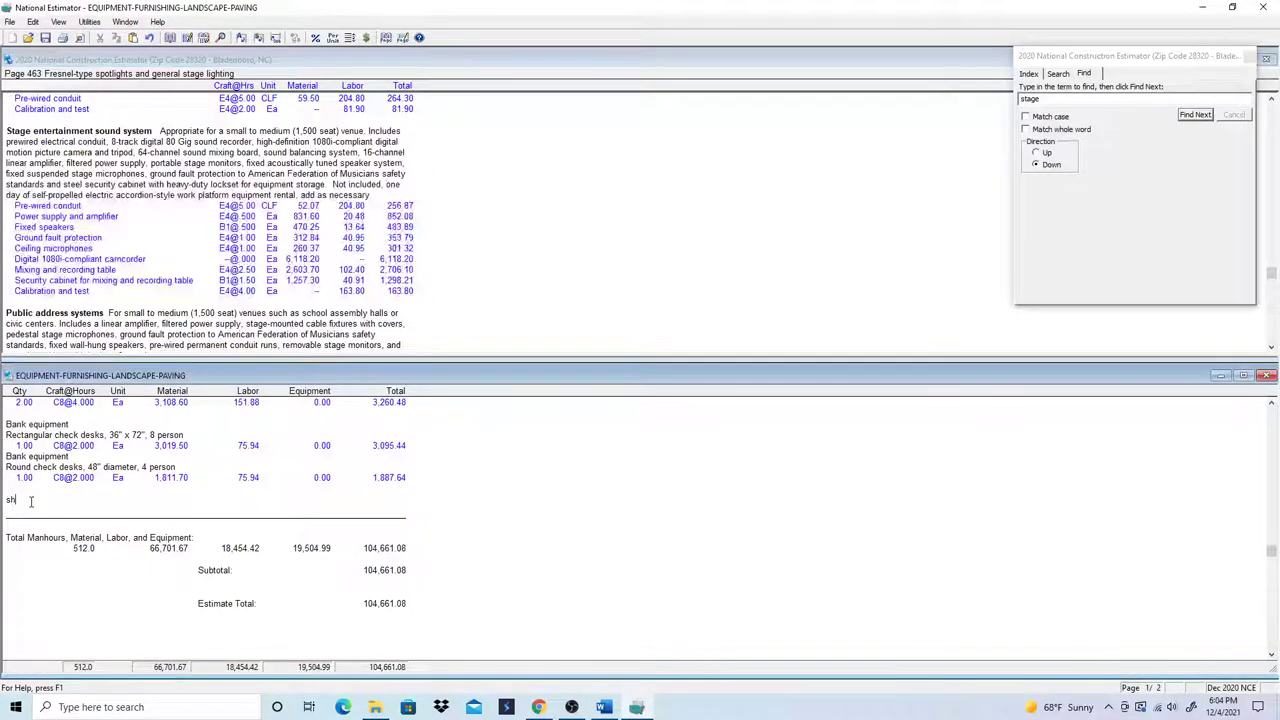
pyautogui.press('BackSpace')
pyautogui.press('BackSpace')
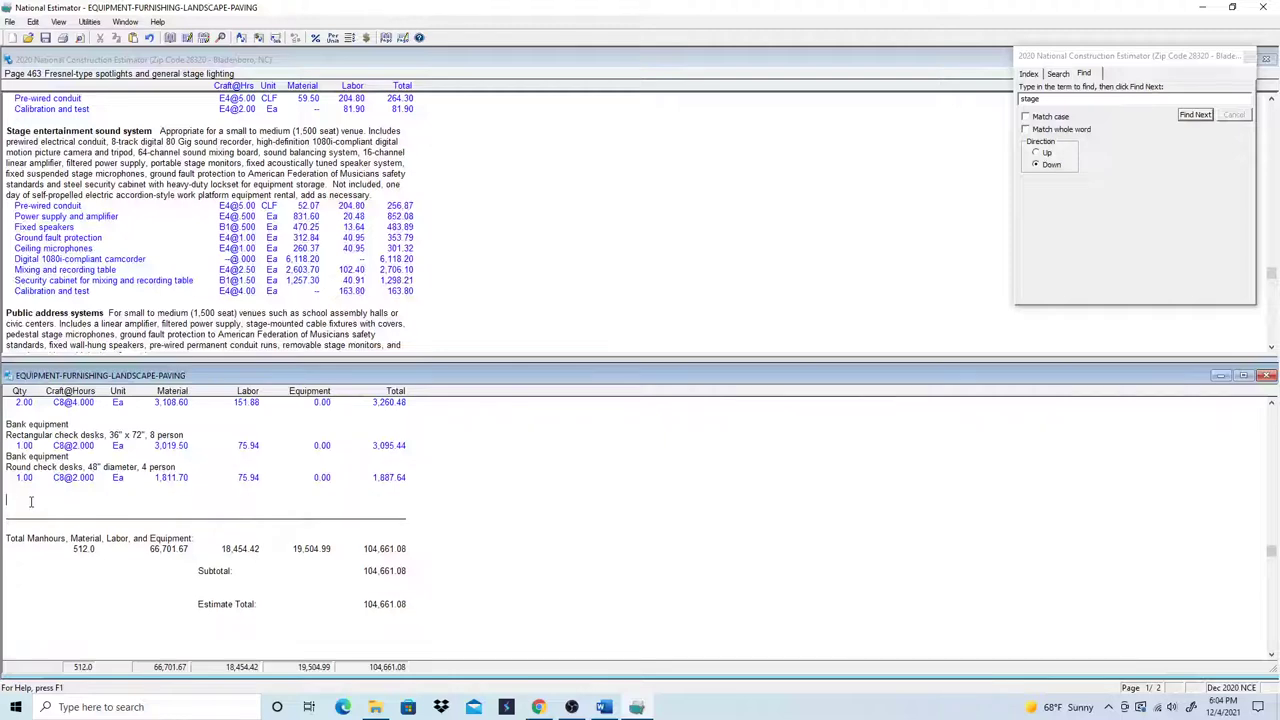
# - Paste the stage entertainment sound system section below the round check desks, accepting a quantity of 1 for every item
pyautogui.hotkey('ctrl', 'v')
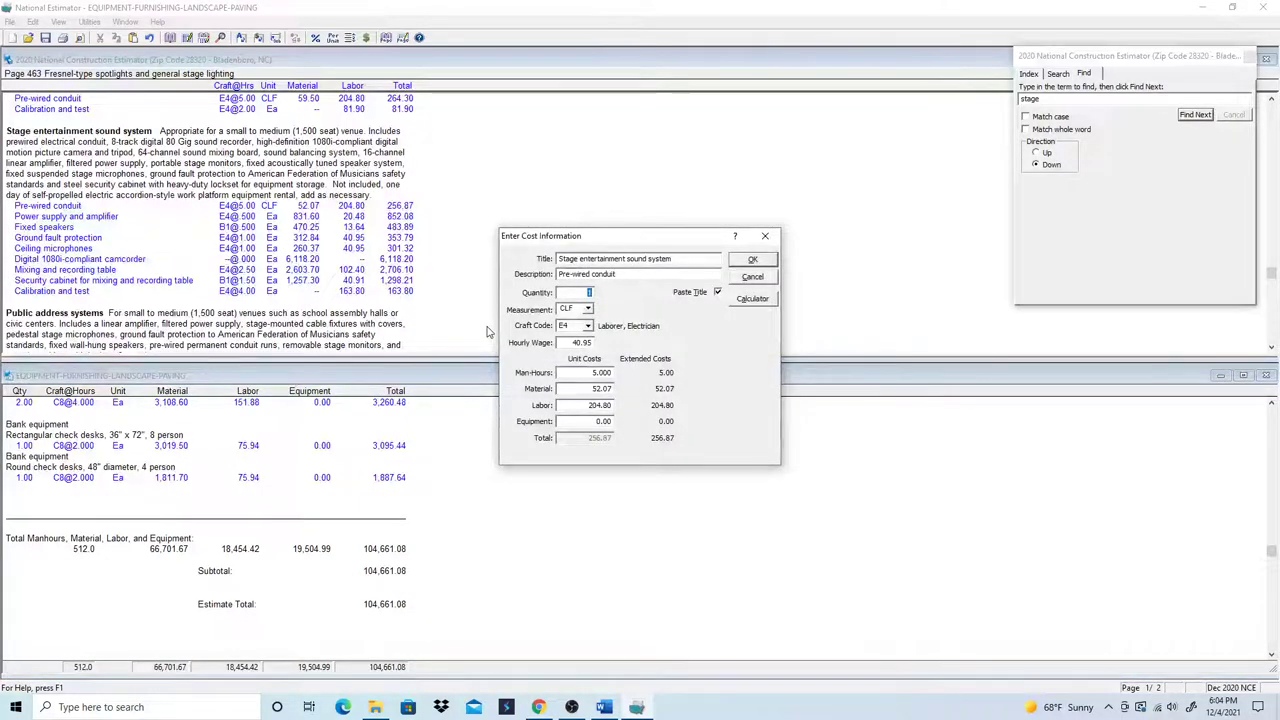
pyautogui.press('Return')
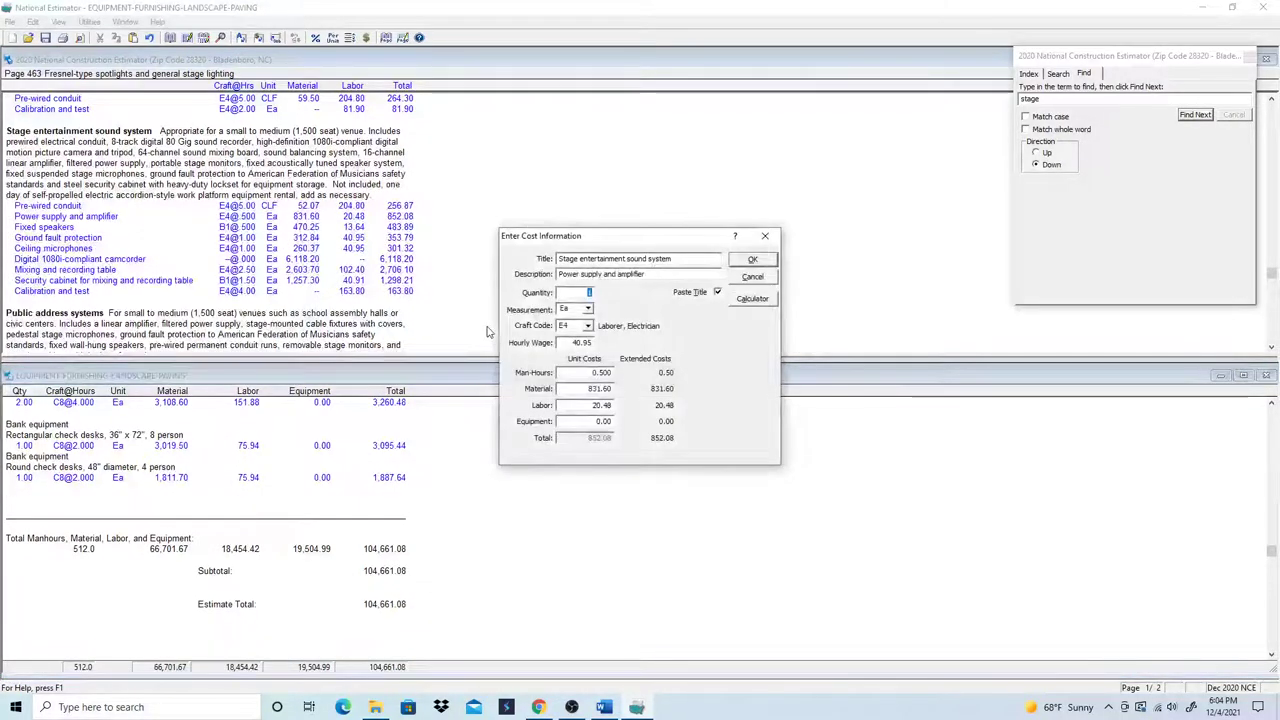
pyautogui.press('Return')
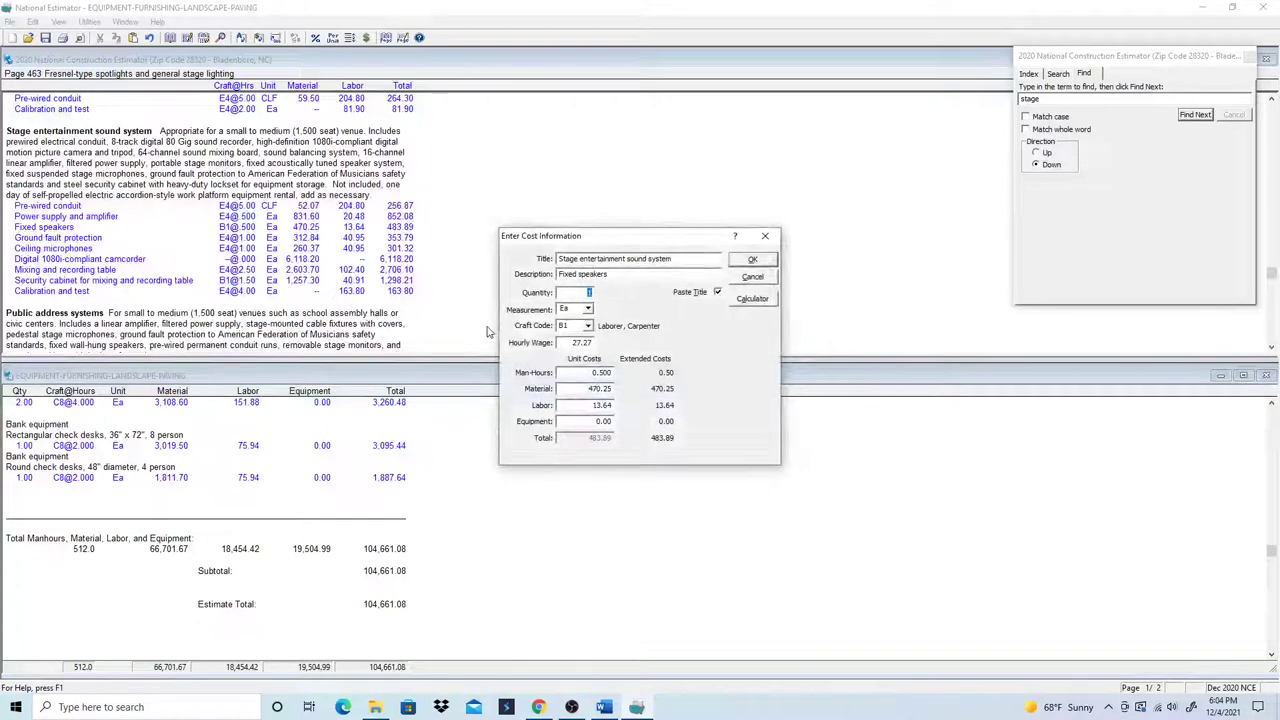
pyautogui.press('Return')
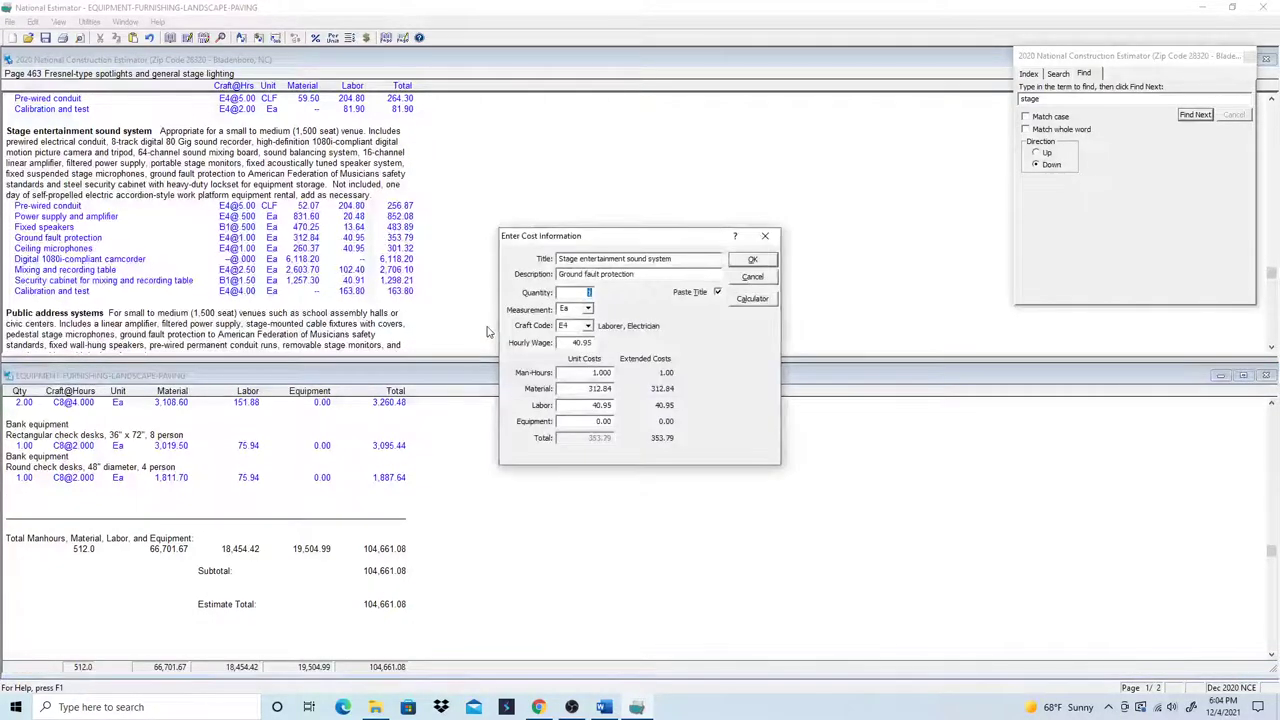
pyautogui.press('Return')
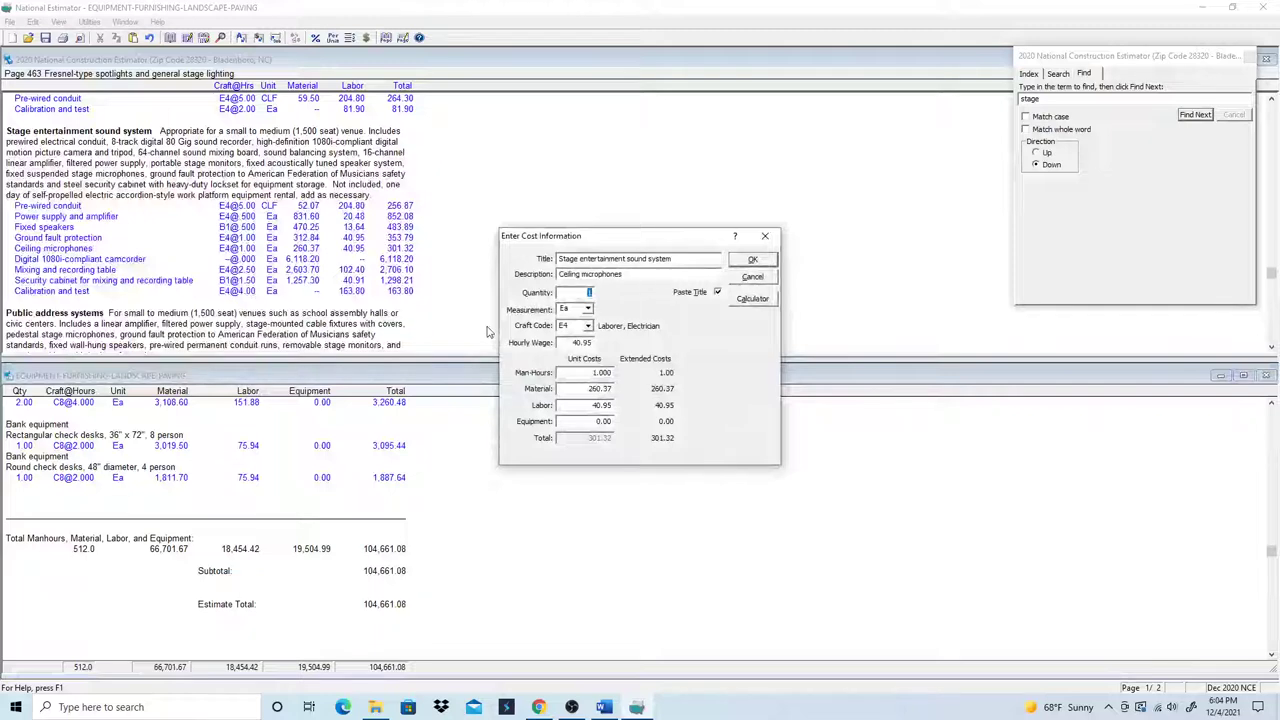
pyautogui.press('Return')
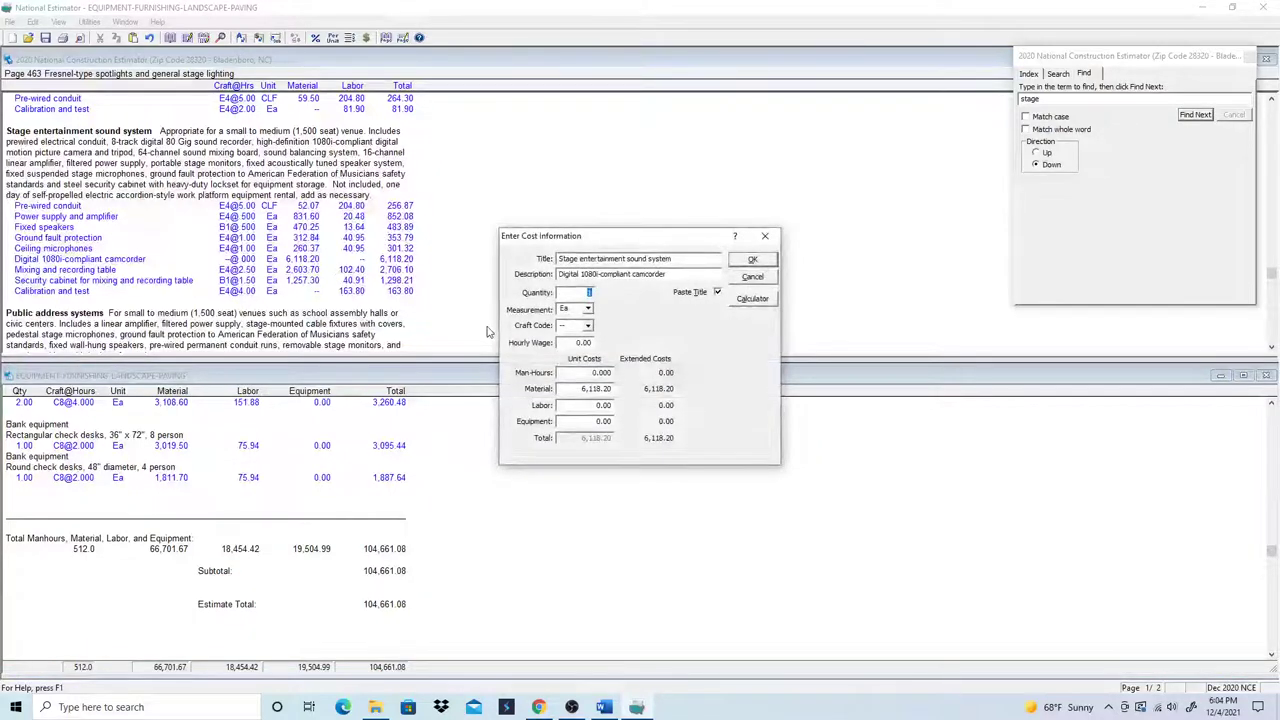
pyautogui.press('Return')
pyautogui.press('Return')
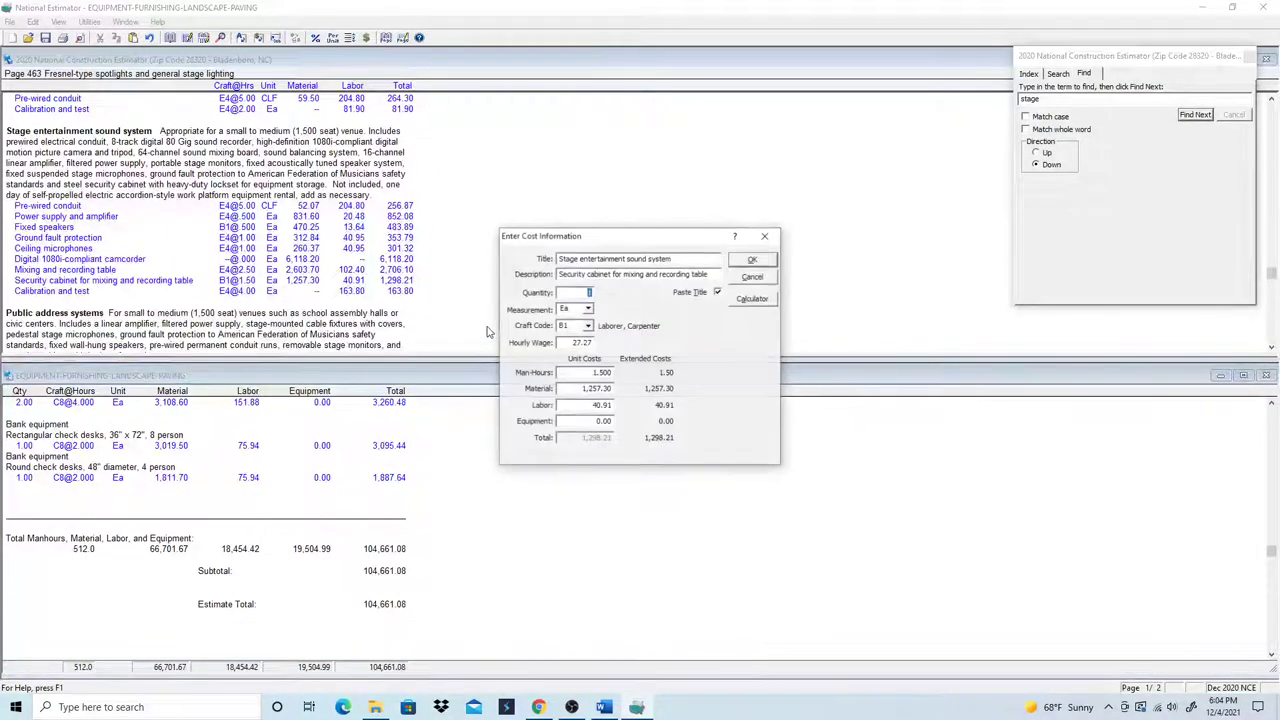
pyautogui.press('Return')
pyautogui.press('Return')
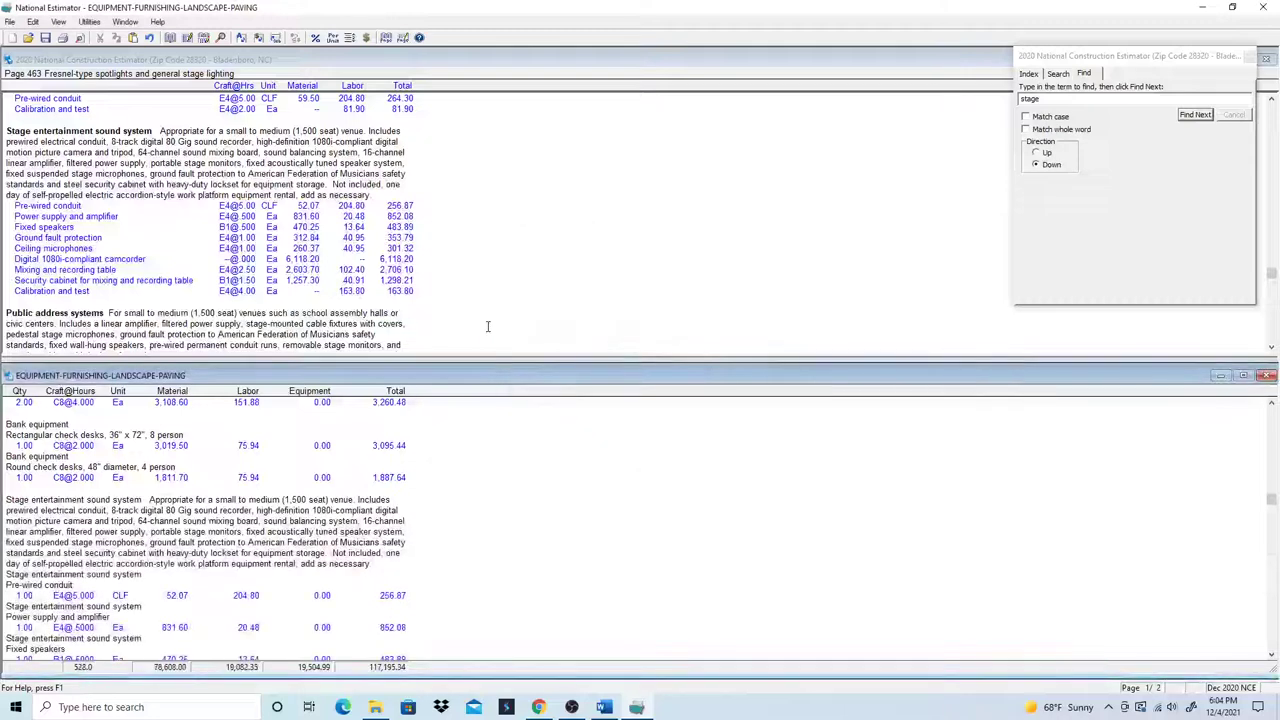
pyautogui.scroll(-2, 528, 464)
pyautogui.scroll(-4, 508, 534)
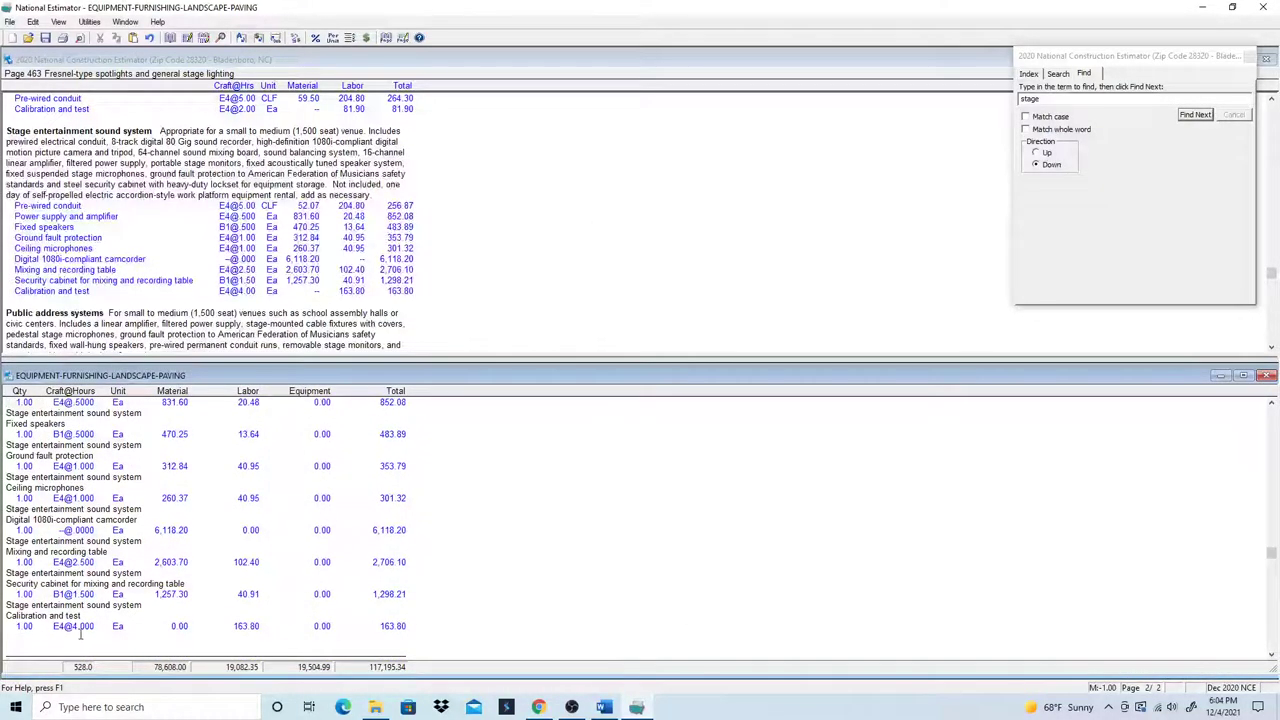
# - Remove the repeated "Bank equipment" line above the round check desks, keeping a blank line before that item
pyautogui.scroll(4, 80, 632)
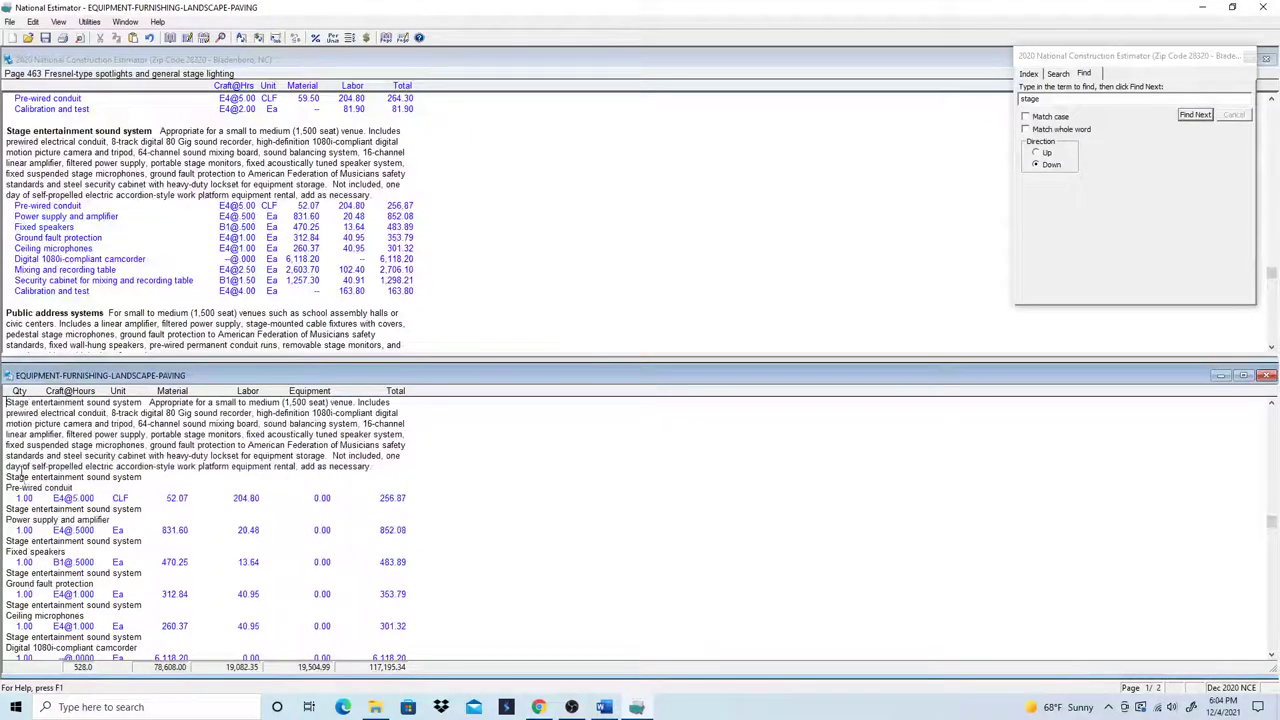
pyautogui.scroll(2, 14, 470)
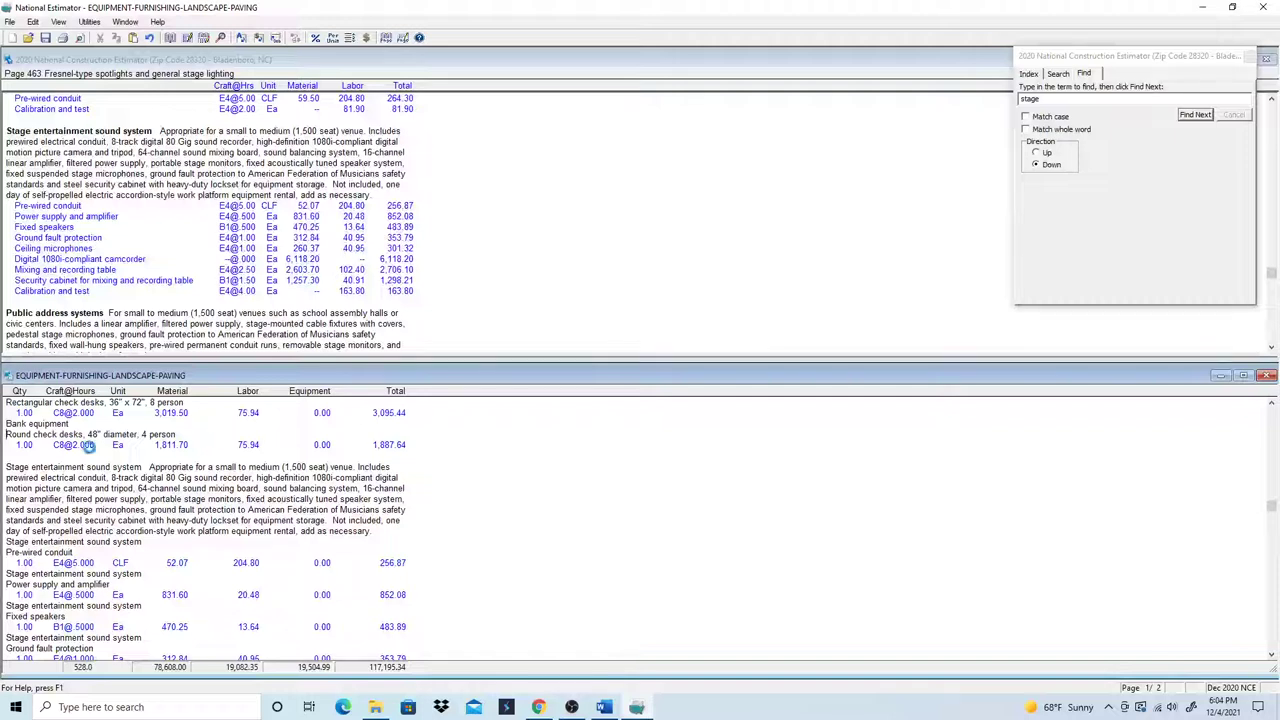
pyautogui.press('Return')
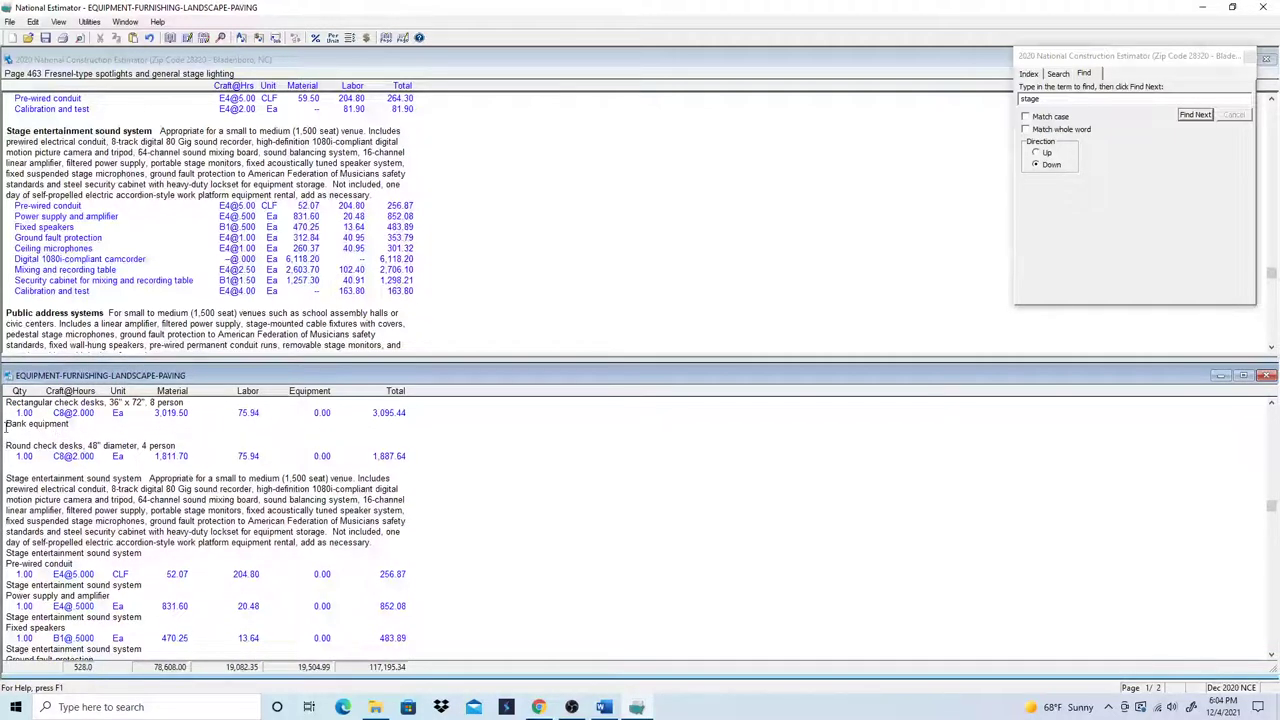
pyautogui.press('Return')
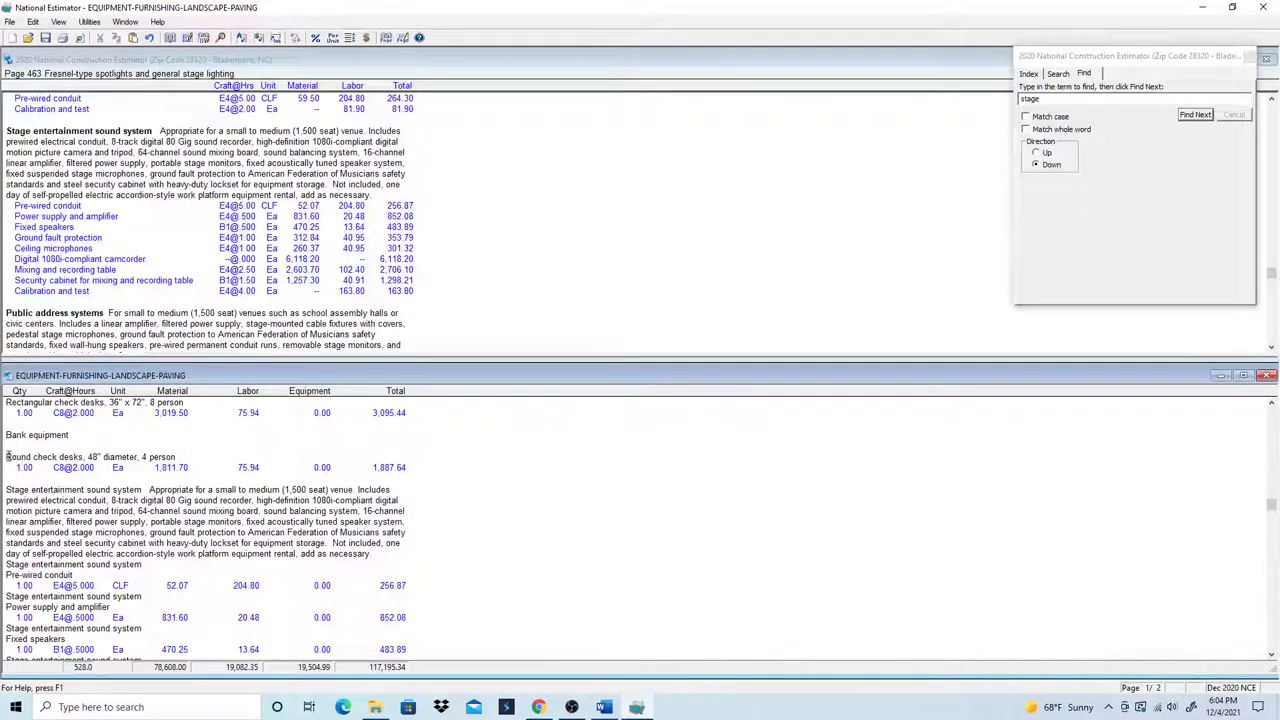
pyautogui.press('Delete')
pyautogui.press('Delete')
pyautogui.press('Delete')
pyautogui.press('Delete')
pyautogui.press('Delete')
pyautogui.press('Delete')
pyautogui.press('Delete')
pyautogui.press('Delete')
pyautogui.press('Delete')
pyautogui.press('Delete')
pyautogui.press('Delete')
pyautogui.press('Delete')
pyautogui.press('Delete')
pyautogui.press('Delete')
pyautogui.press('Delete')
pyautogui.press('Delete')
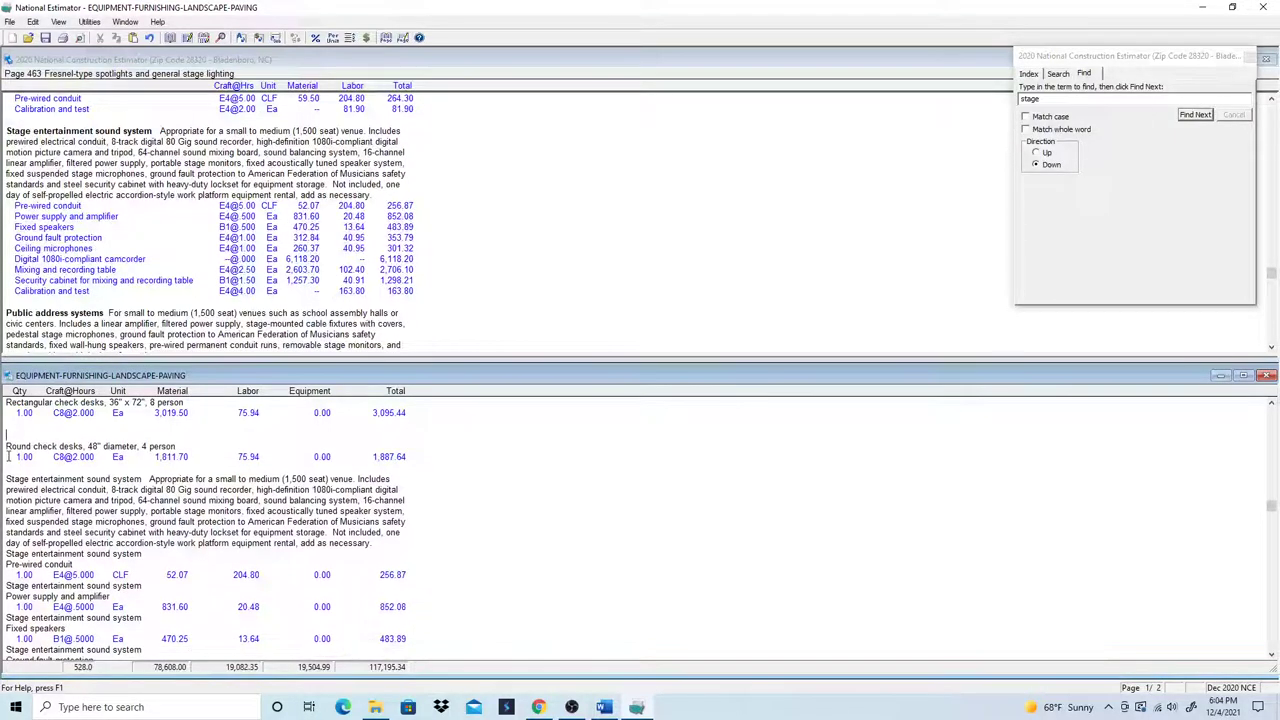
pyautogui.hotkey('ctrl', 'z')
pyautogui.hotkey('ctrl', 'z')
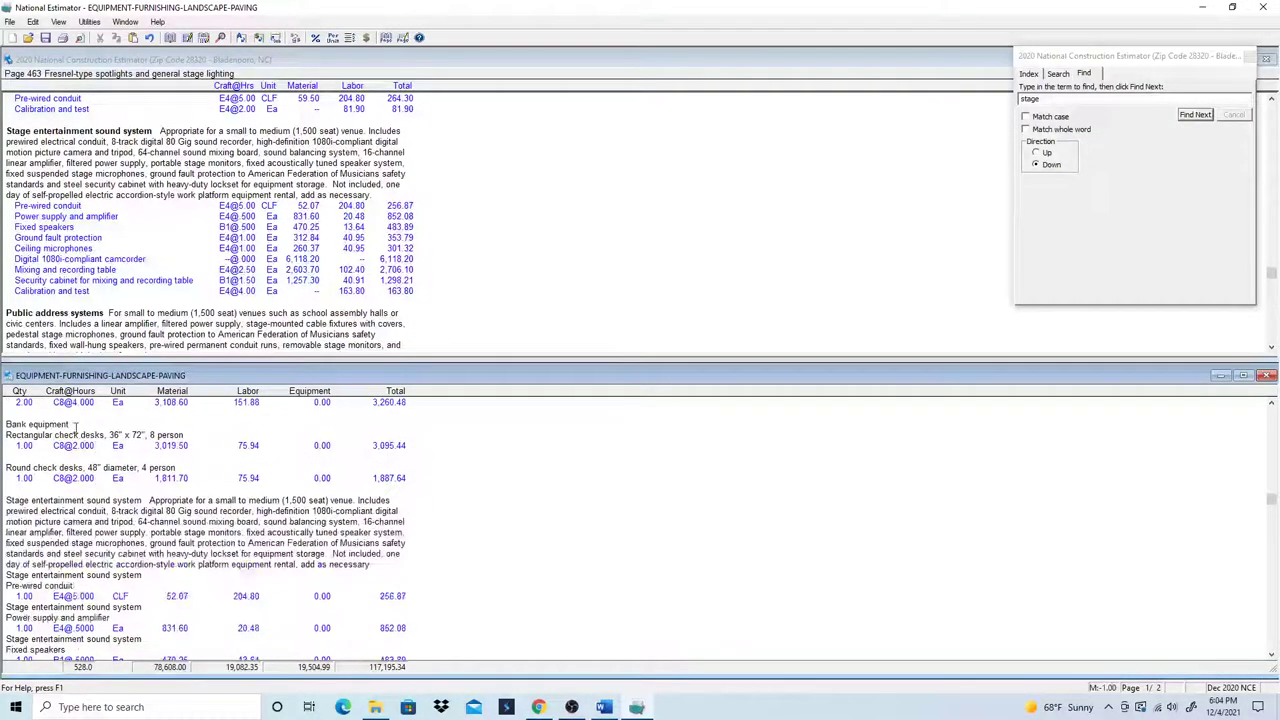
# - Delete the repeated "Bank equipment" line above the 36" x 72" check desks and insert a blank line below the Seating heading
pyautogui.press('Delete')
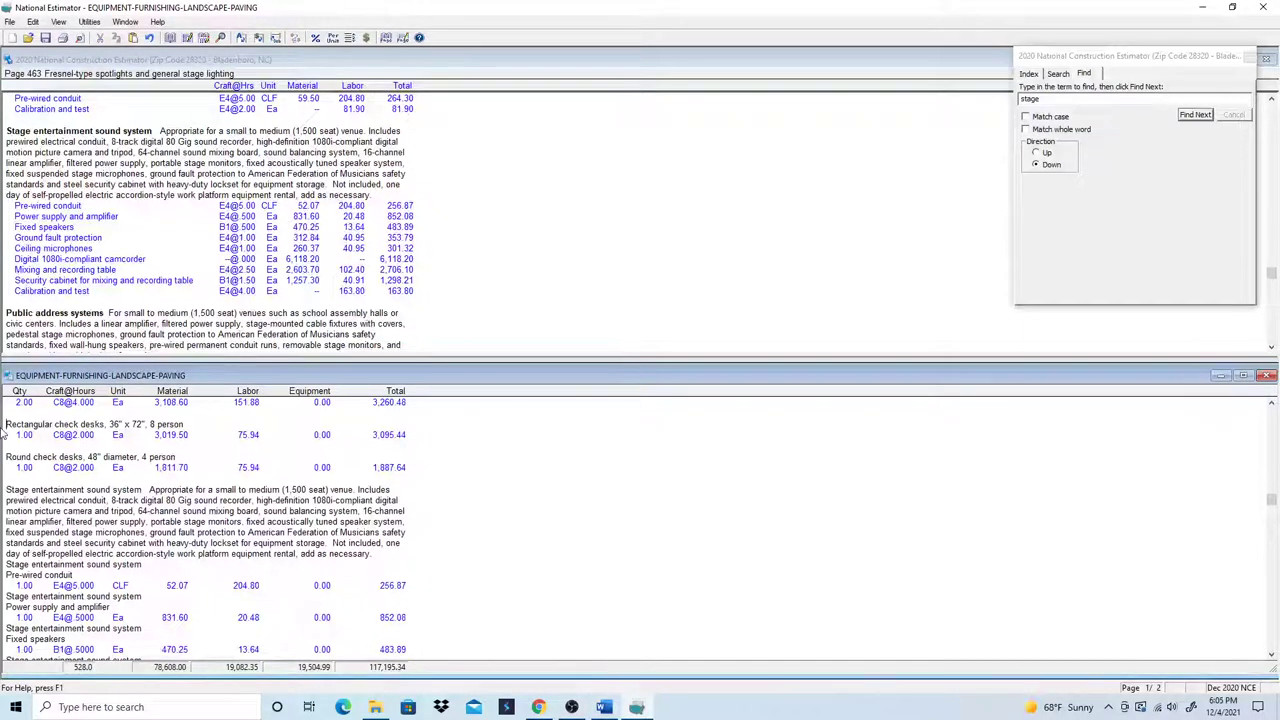
pyautogui.hotkey('ctrl', 'z')
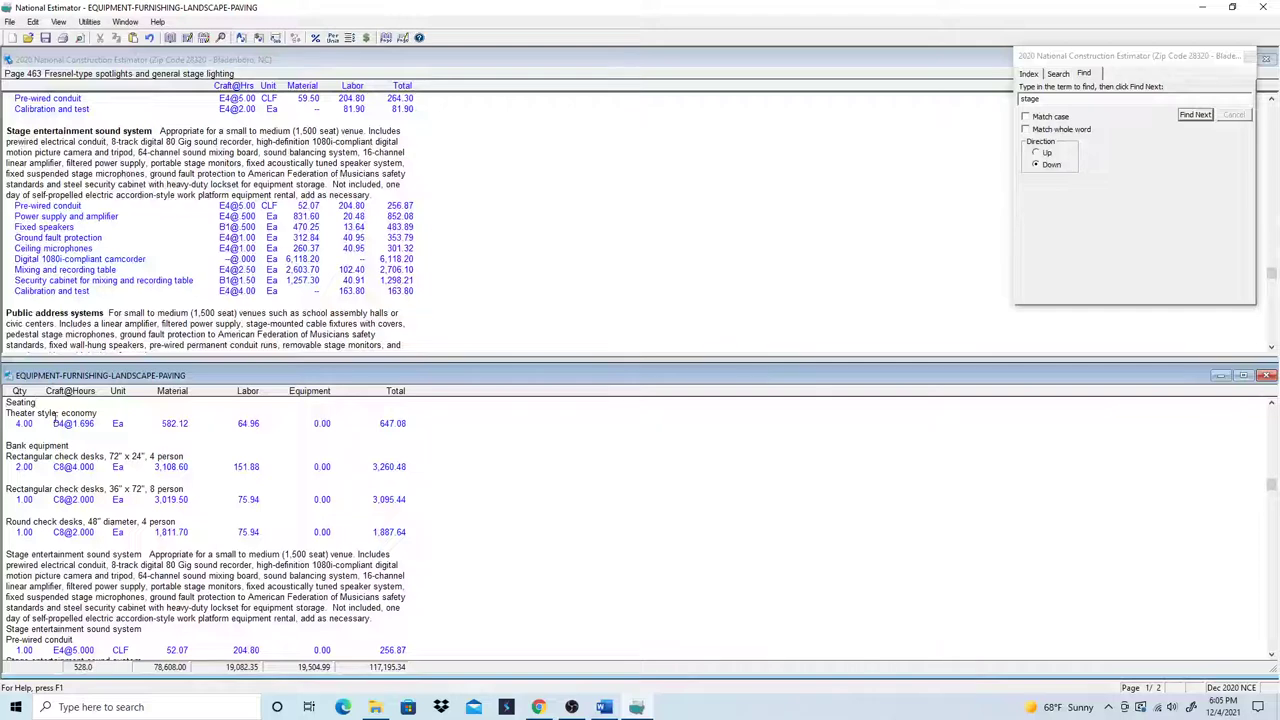
pyautogui.press('Return')
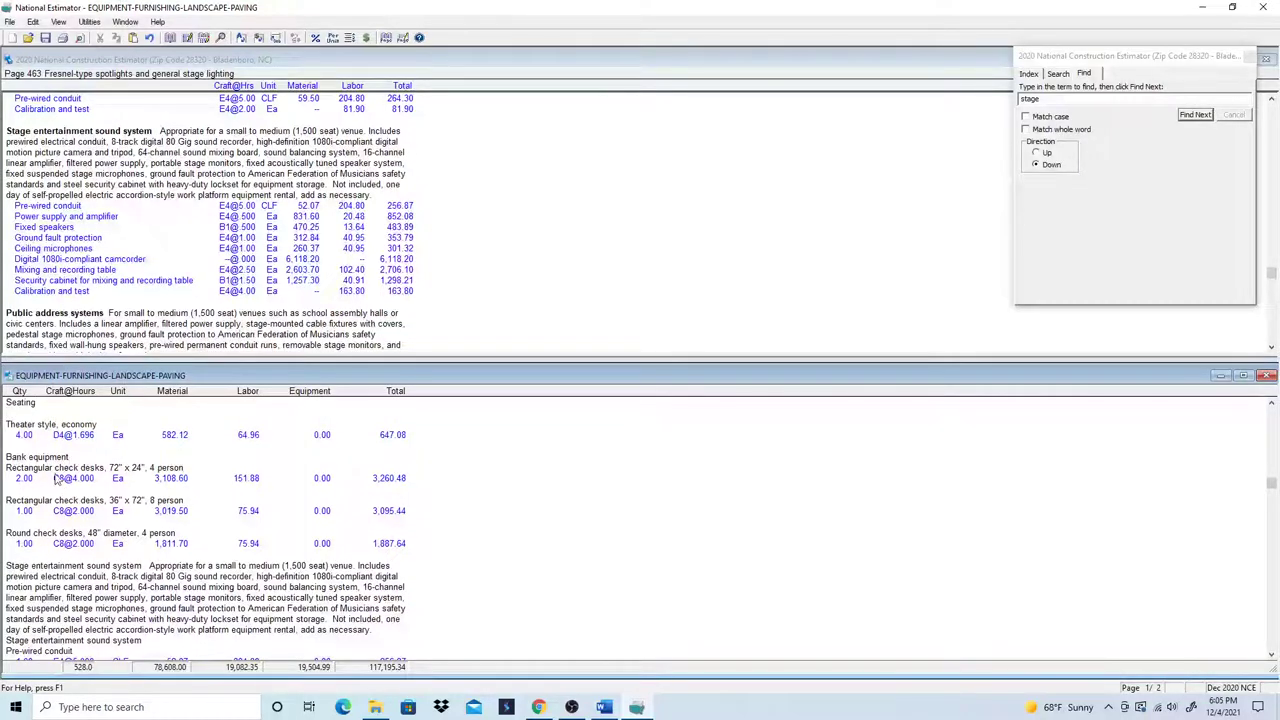
# - Review the whole estimate, from the stage sound system items and totals to the landscaping, parking, seating and check desk entries
pyautogui.scroll(-2, 254, 515)
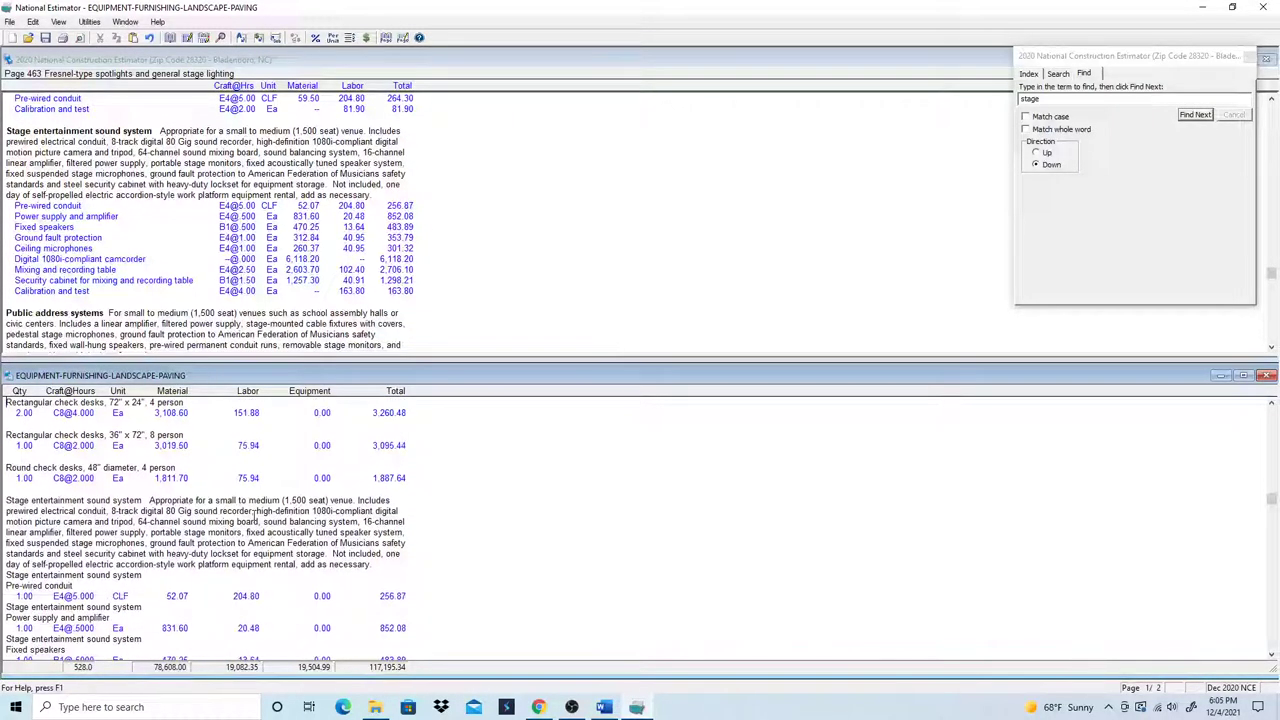
pyautogui.scroll(-10, 254, 515)
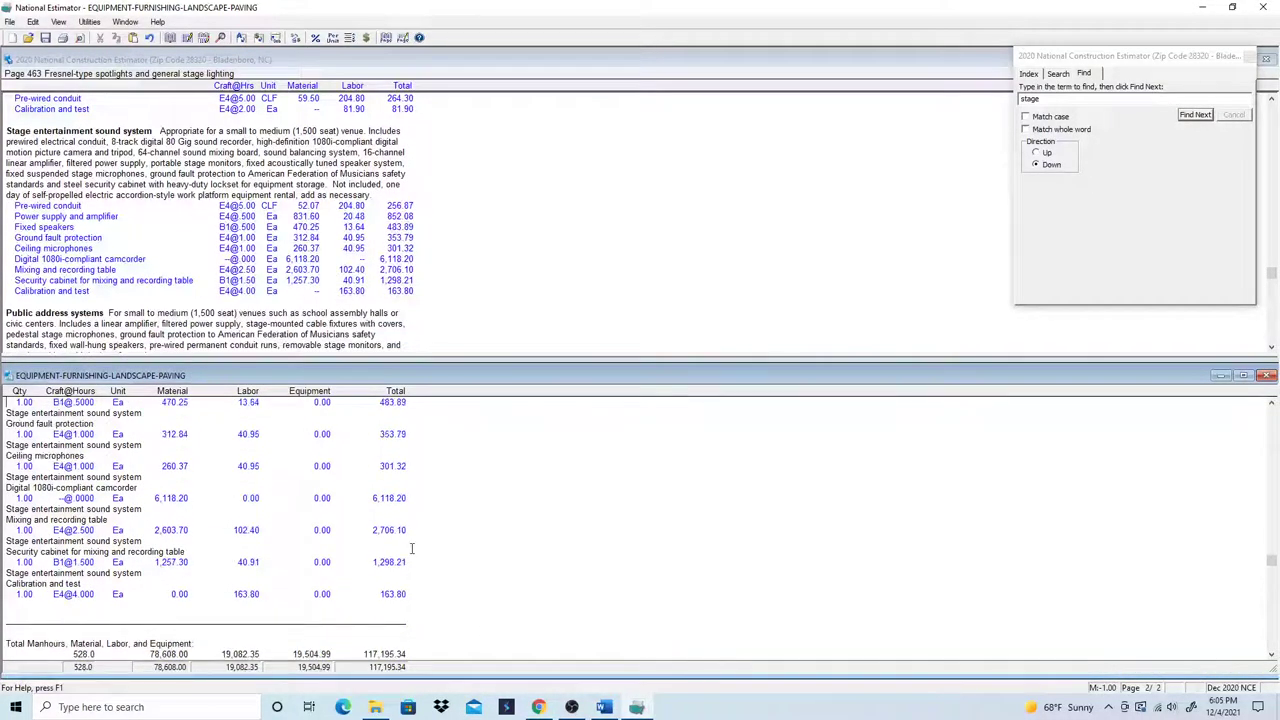
pyautogui.scroll(3, 388, 472)
pyautogui.scroll(2, 389, 490)
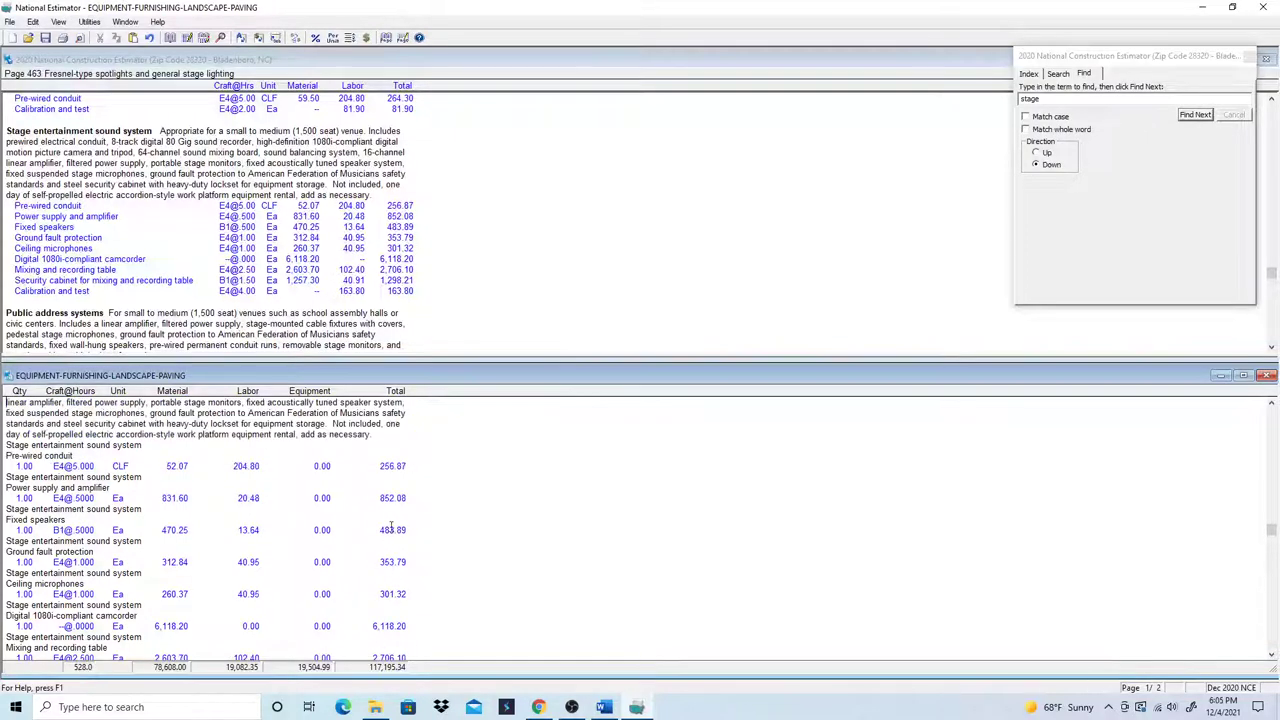
pyautogui.scroll(-1, 406, 540)
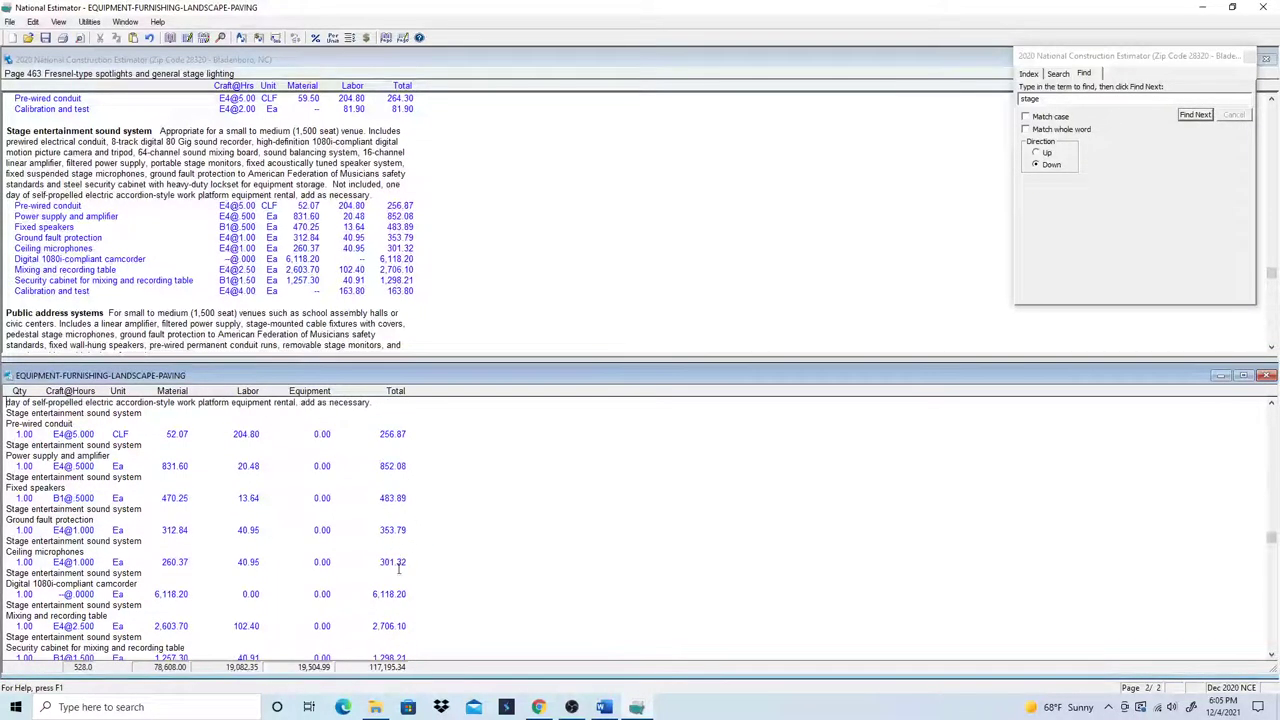
pyautogui.scroll(-3, 390, 628)
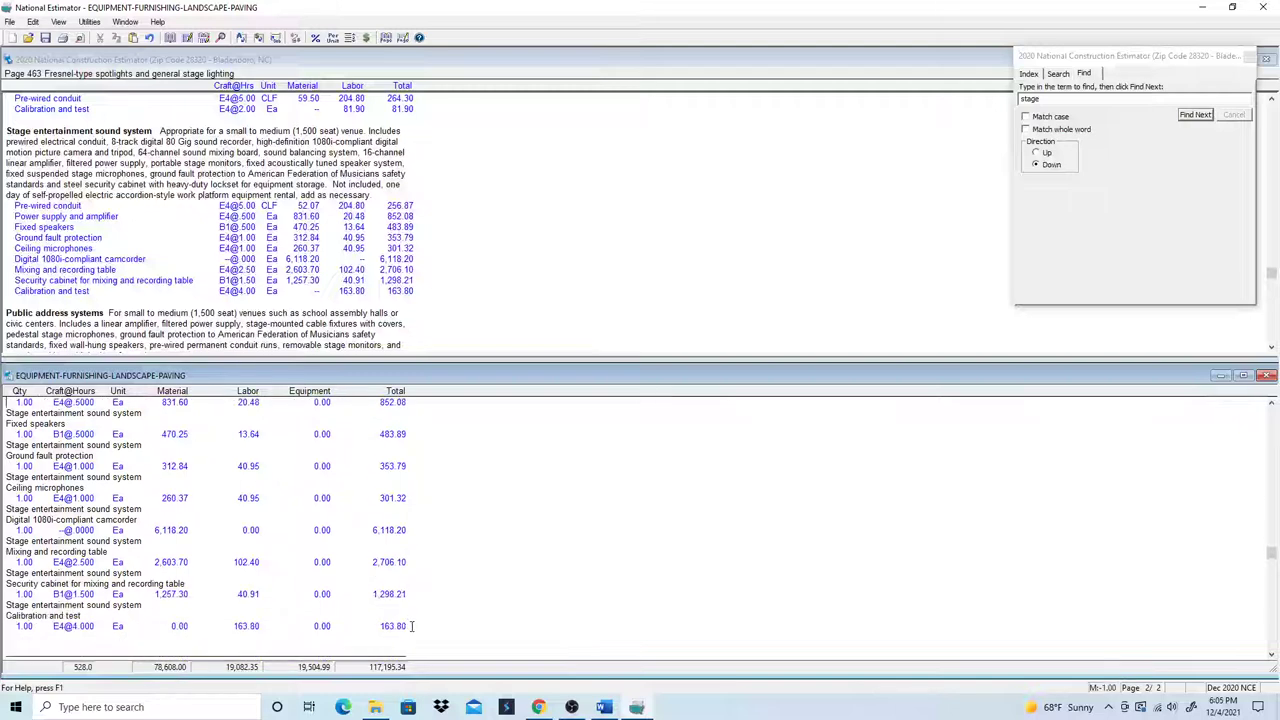
pyautogui.scroll(-2, 413, 620)
pyautogui.scroll(15, 412, 612)
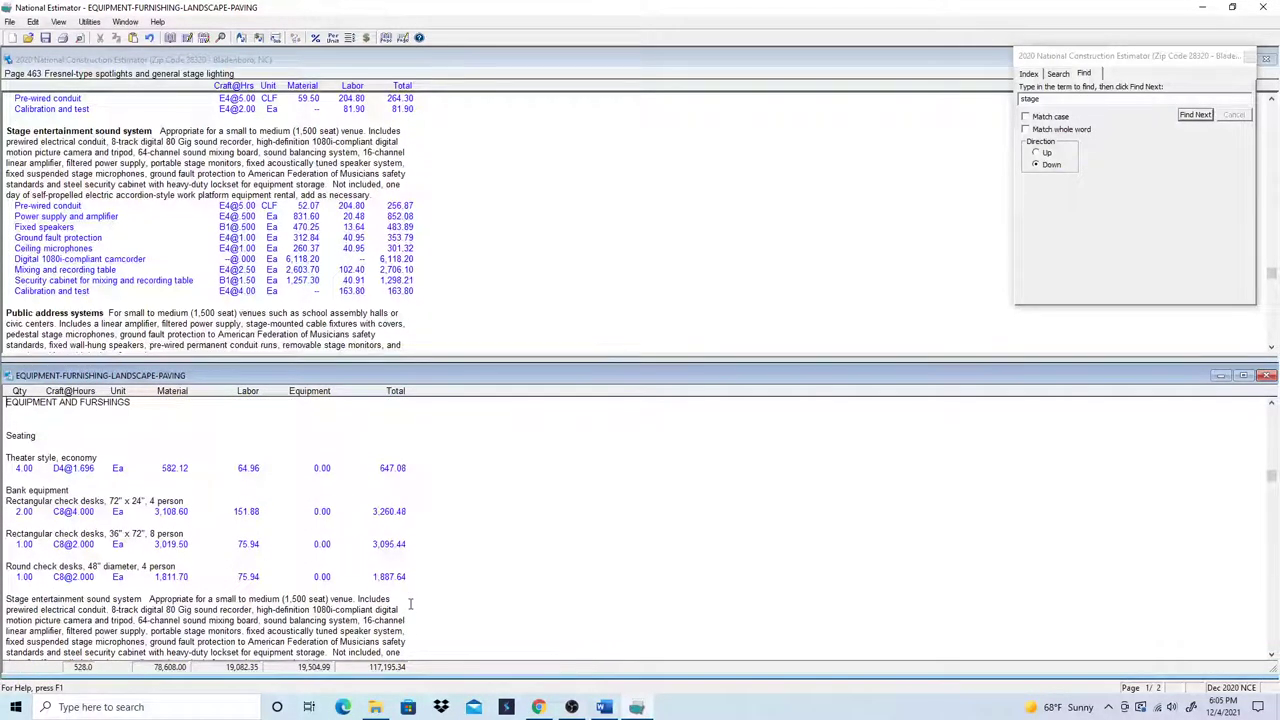
pyautogui.scroll(-10, 428, 603)
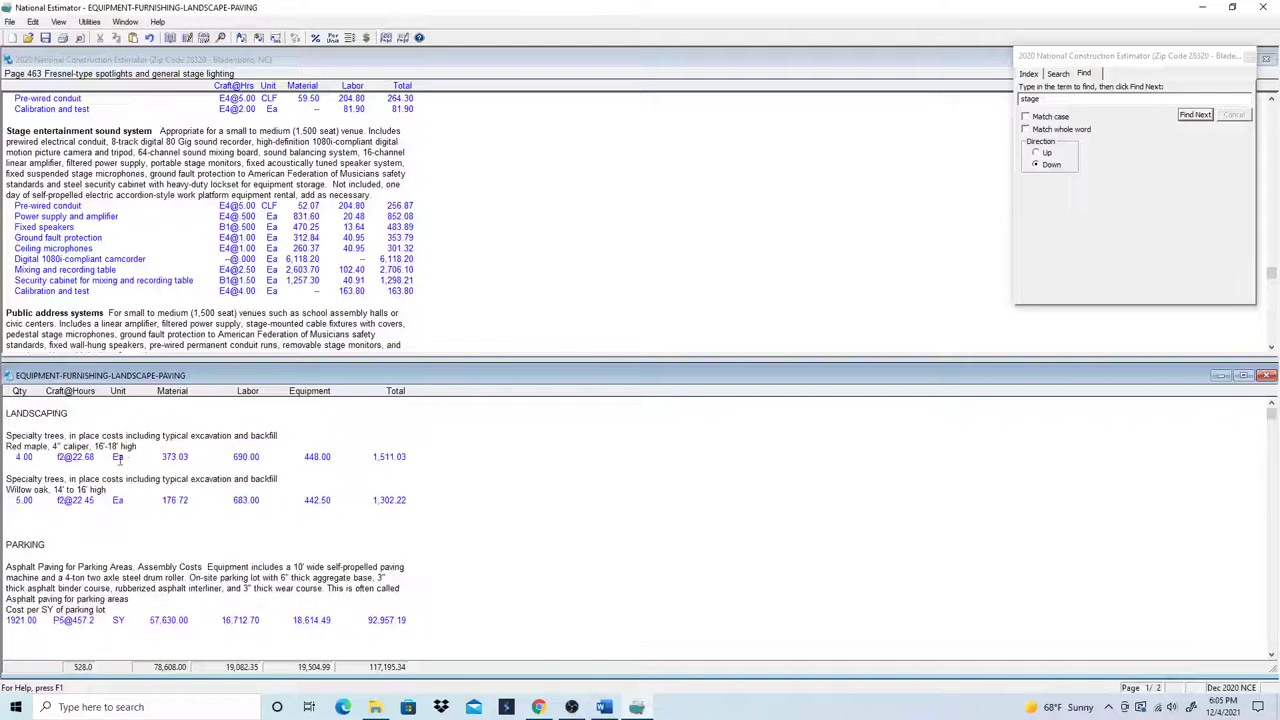
pyautogui.scroll(-2, 133, 522)
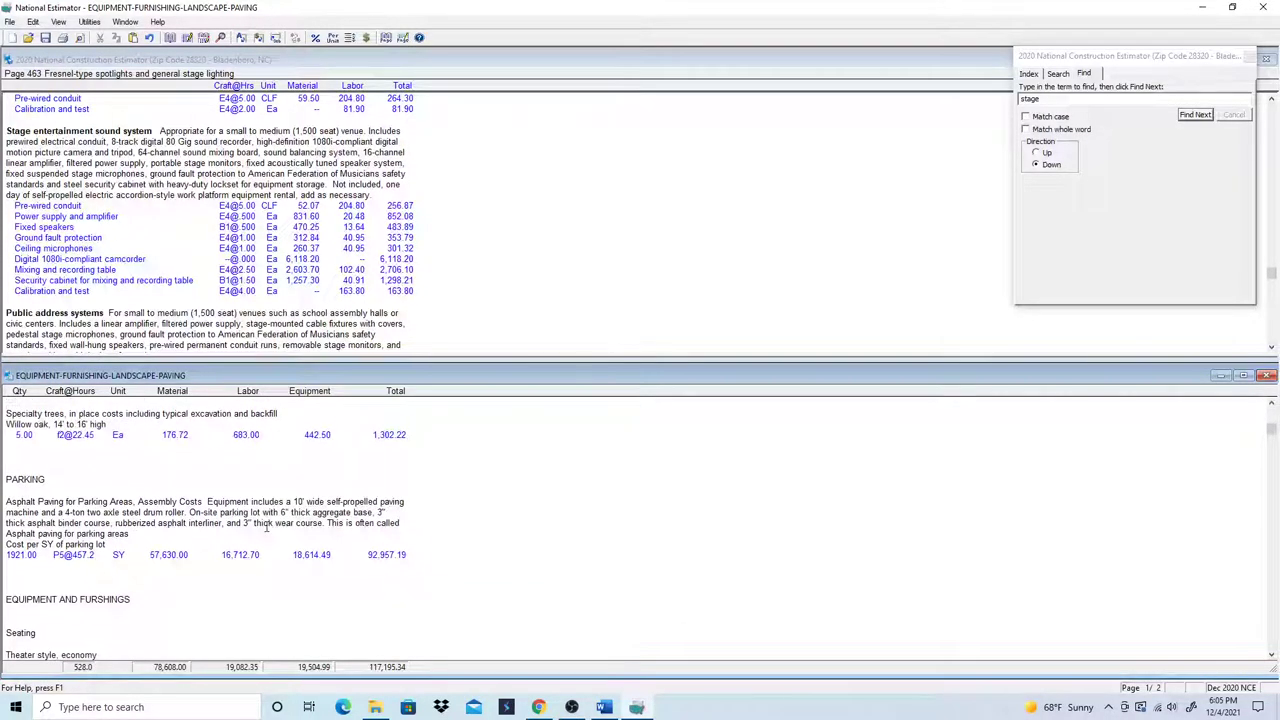
pyautogui.scroll(-3, 136, 535)
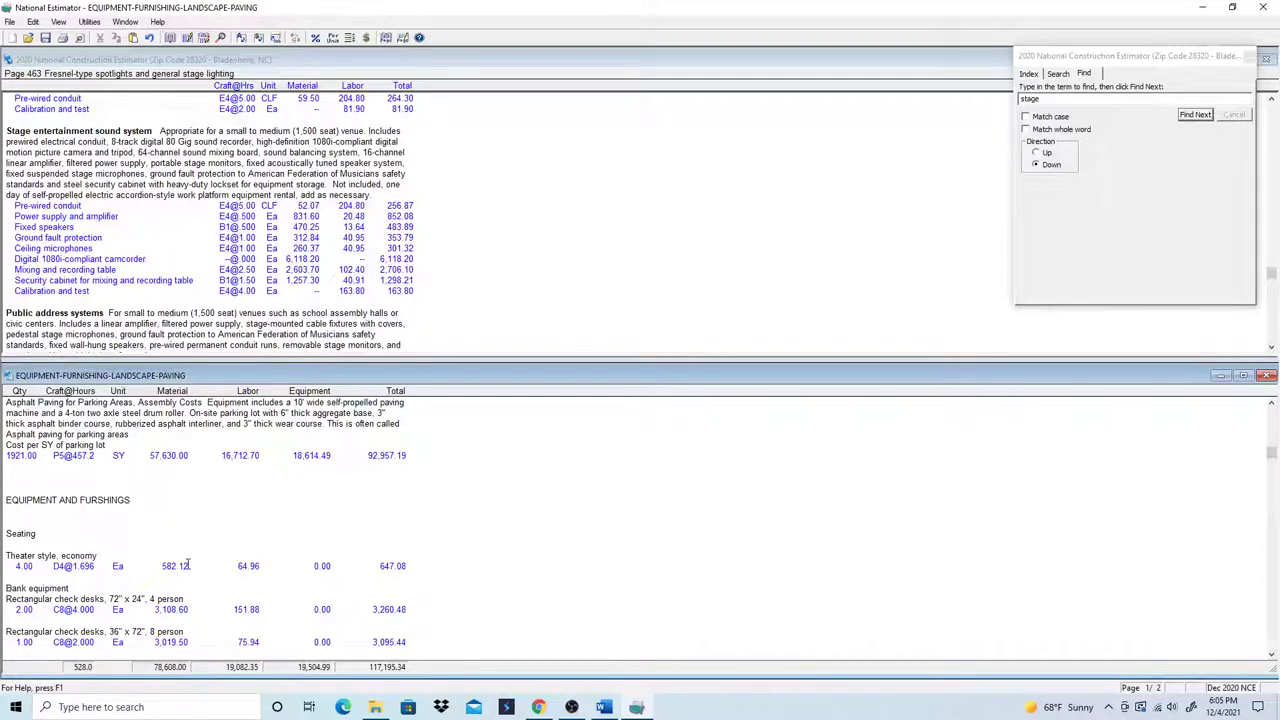
pyautogui.scroll(5, 180, 545)
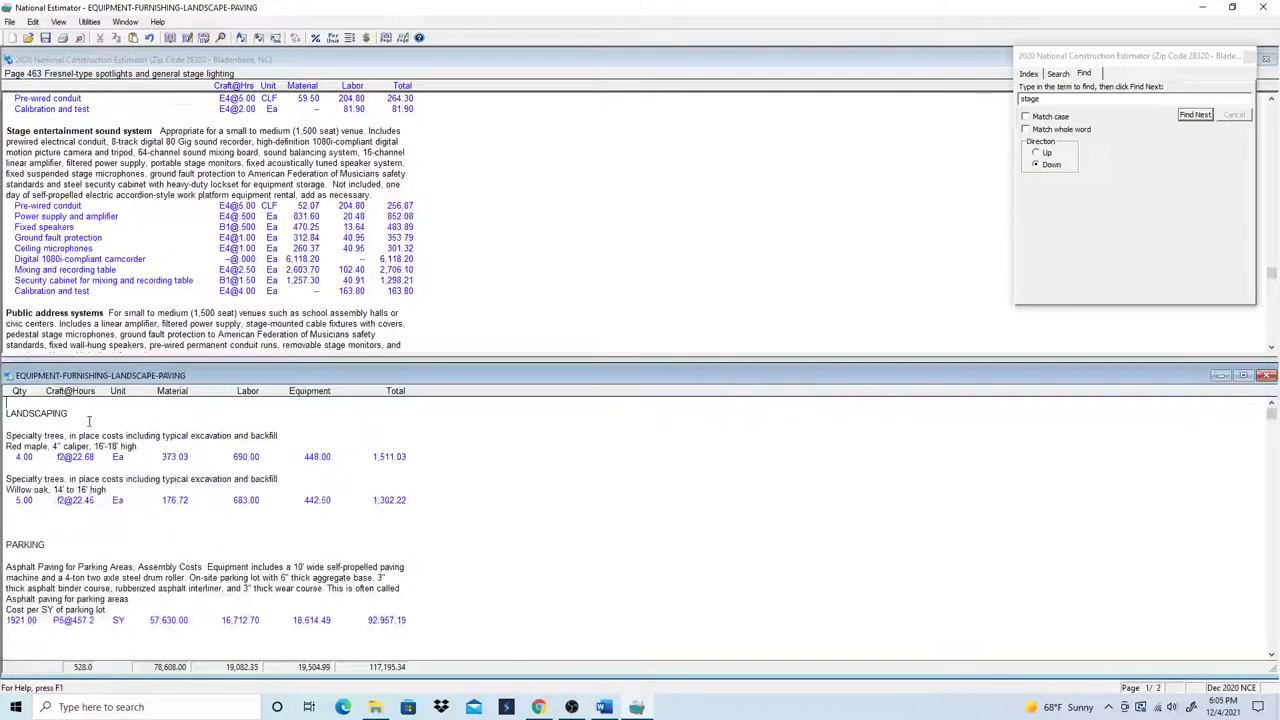
pyautogui.scroll(-3, 107, 427)
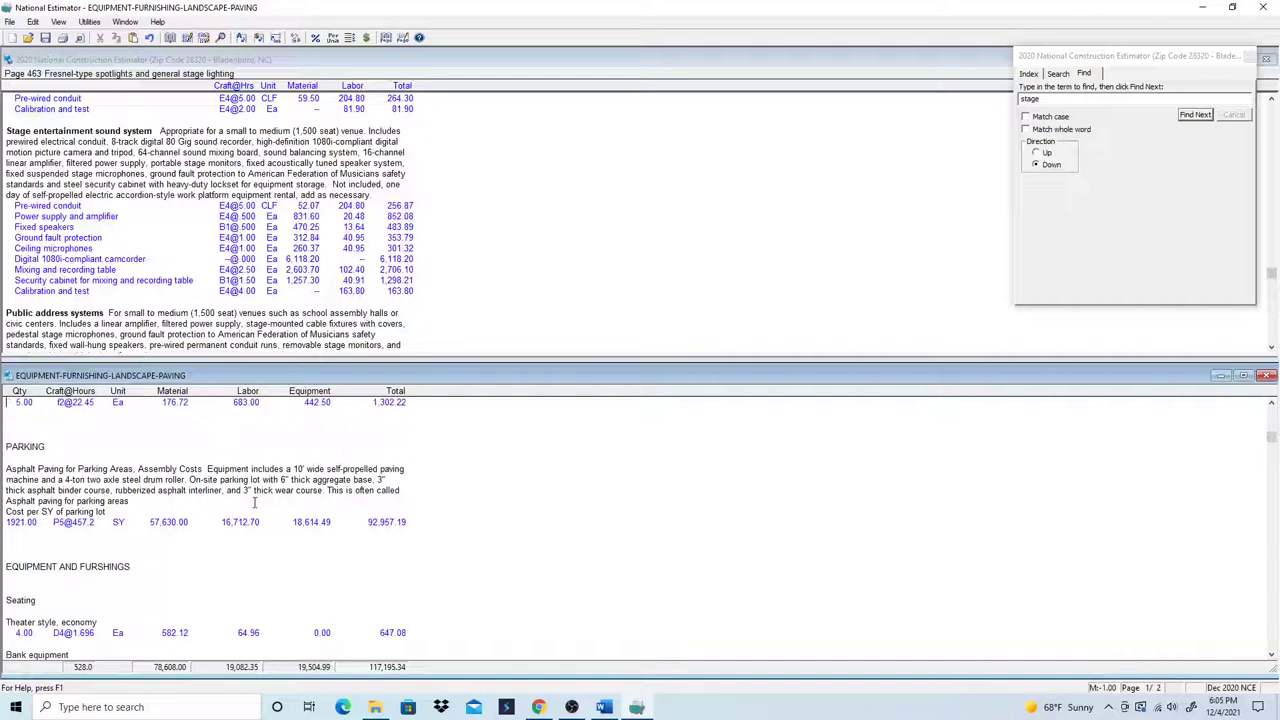
pyautogui.scroll(-3, 252, 503)
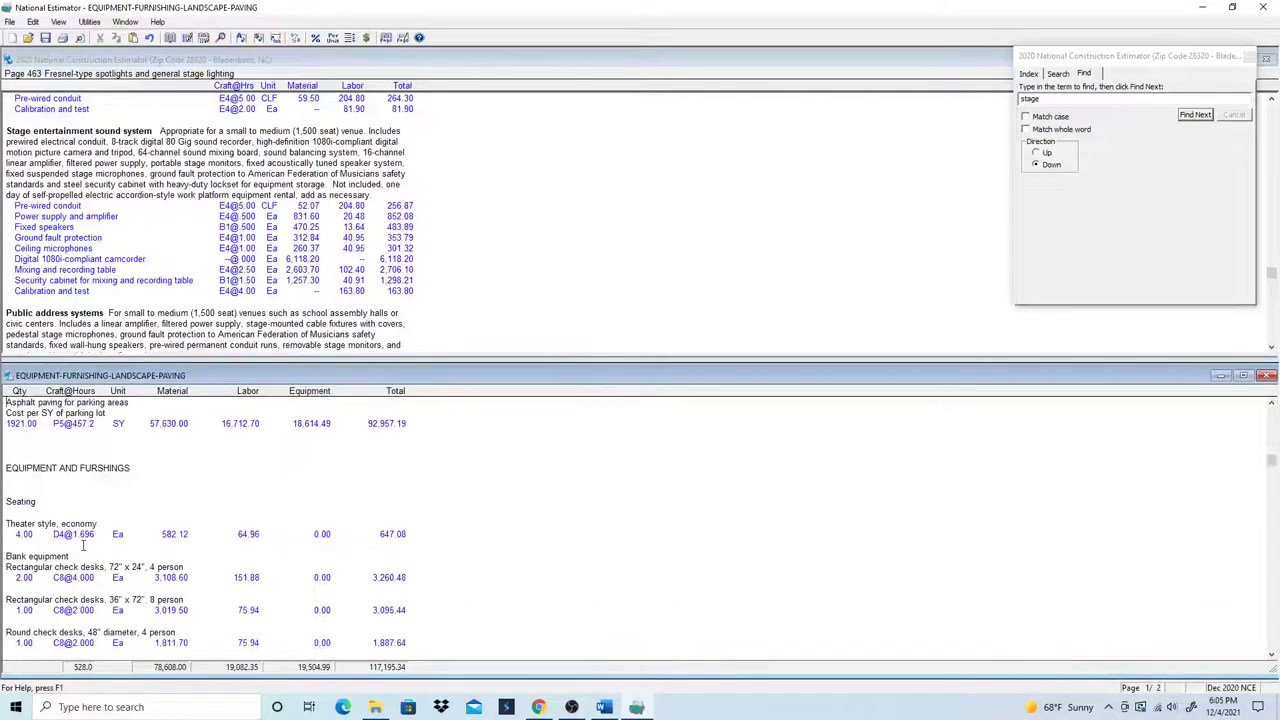
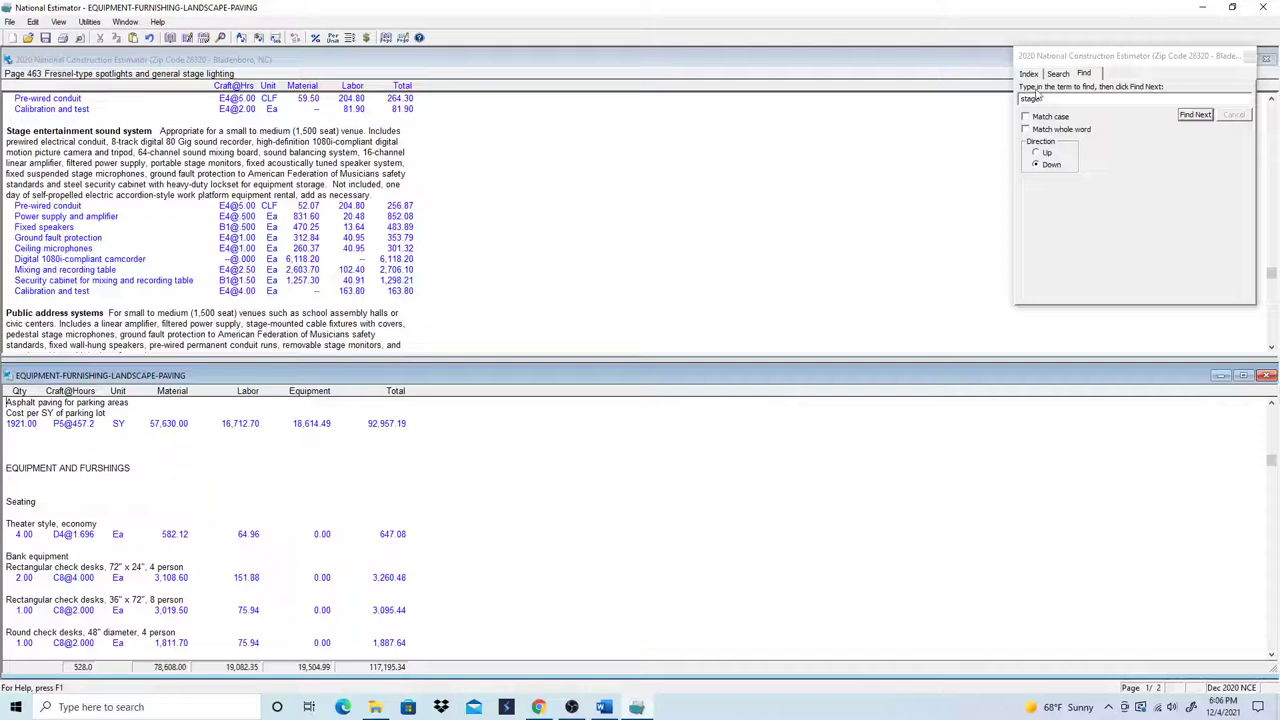
# - Search the costbook text for "cabn" and return to the costbook
pyautogui.click(1039, 98)
pyautogui.write('cab')
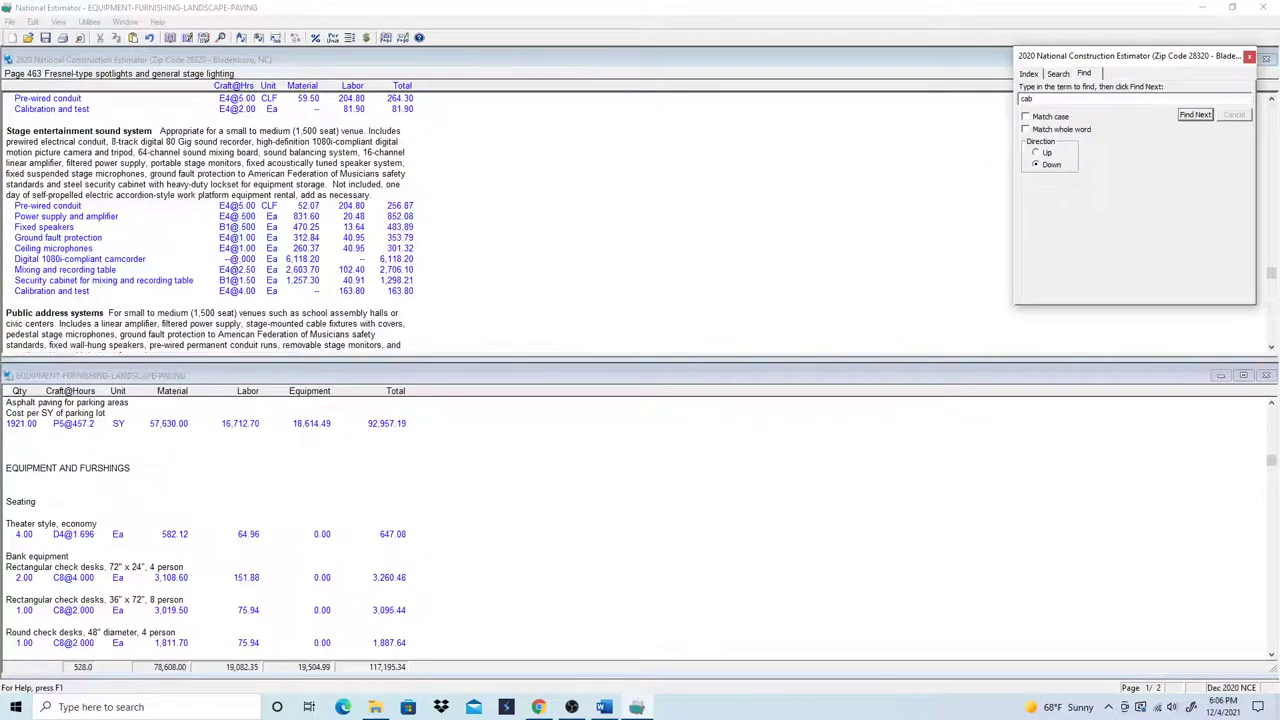
pyautogui.write('in')
pyautogui.press('Return')
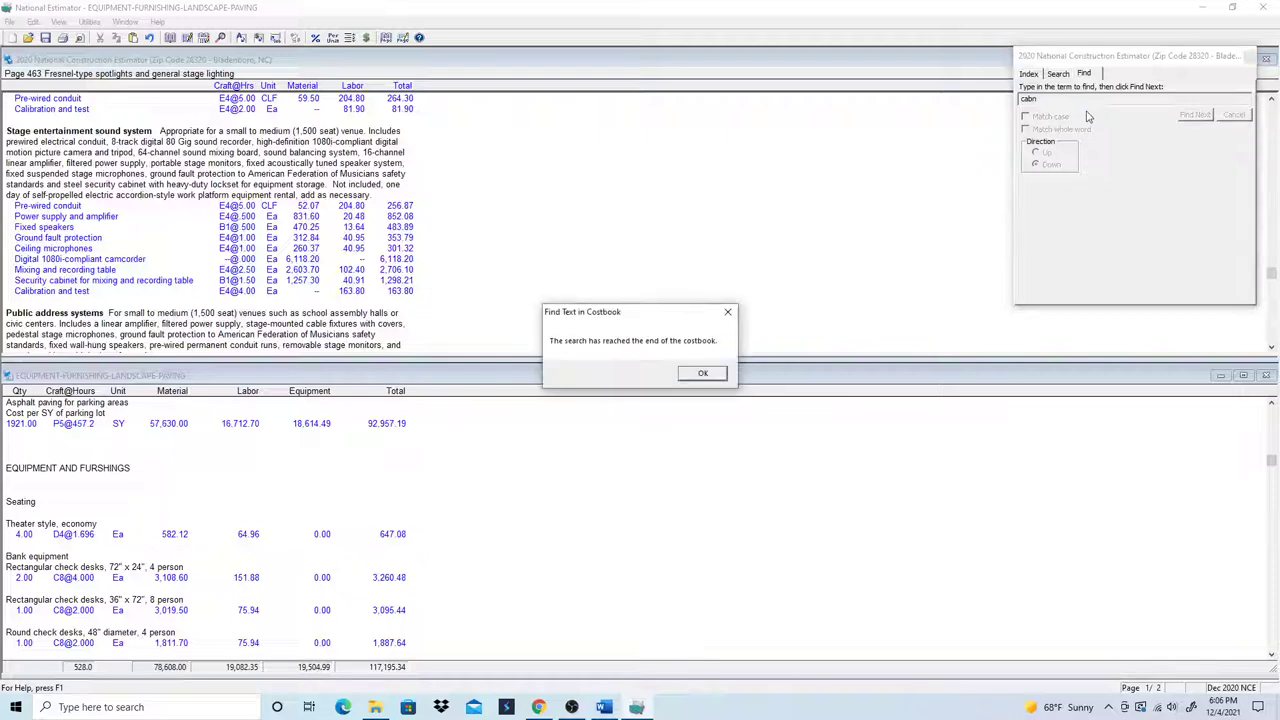
pyautogui.click(701, 373)
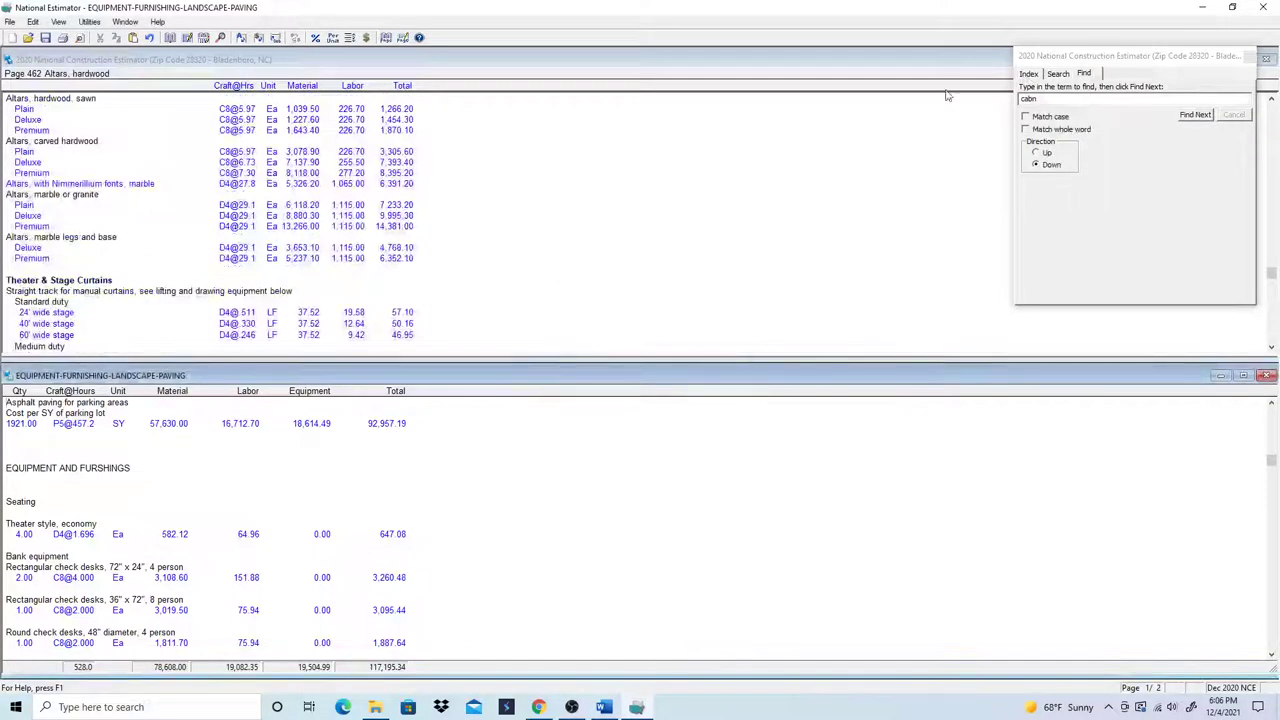
pyautogui.click(539, 199)
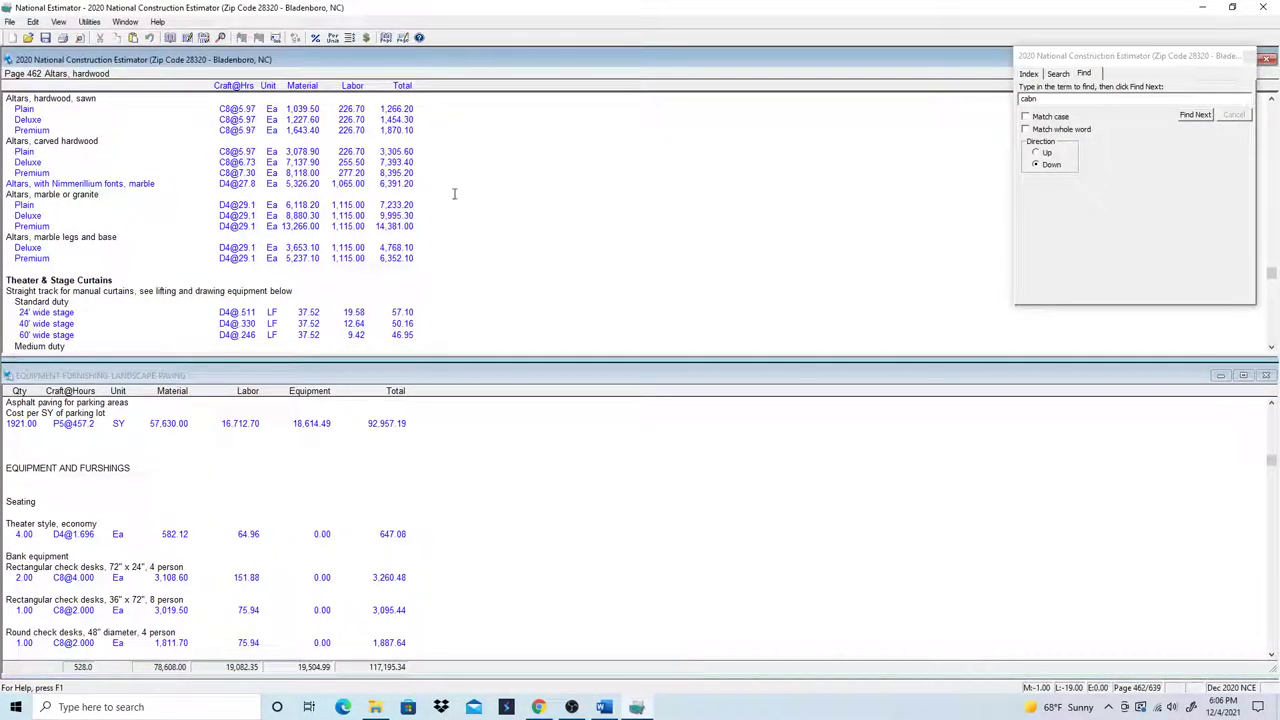
# - Look up the keyword "cabinets" in the costbook index
pyautogui.click(1028, 73)
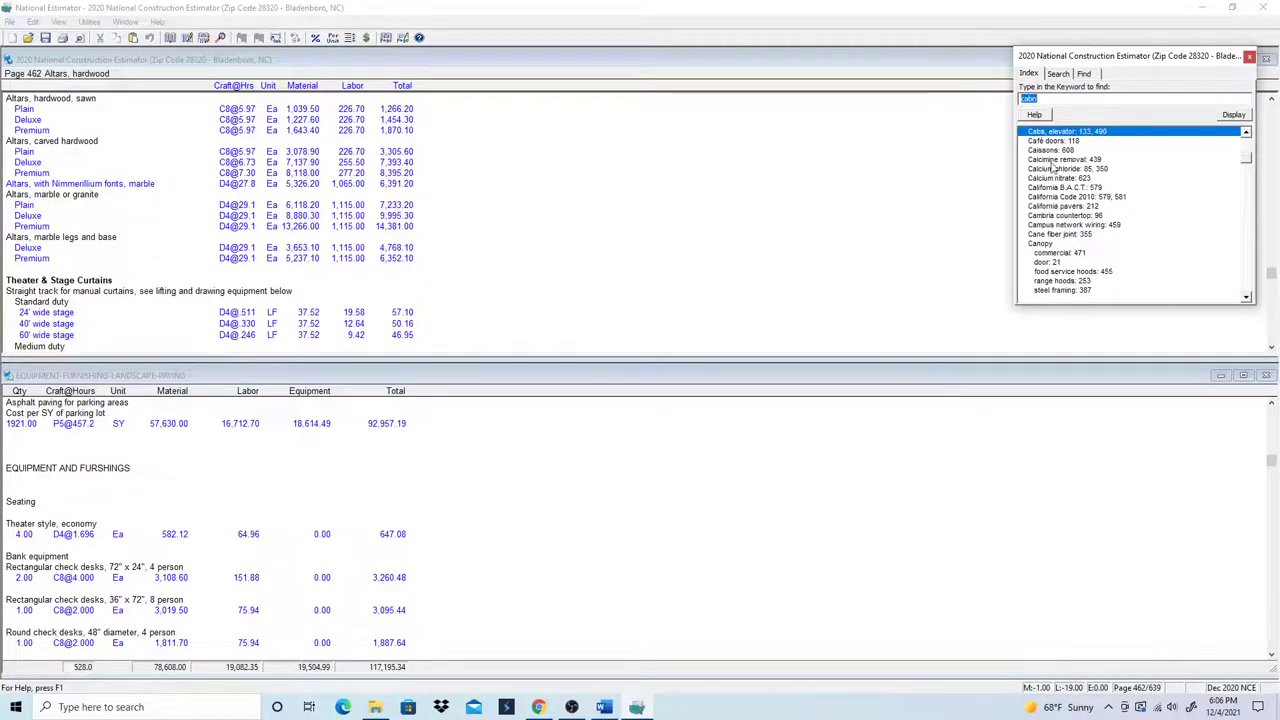
pyautogui.click(1039, 101)
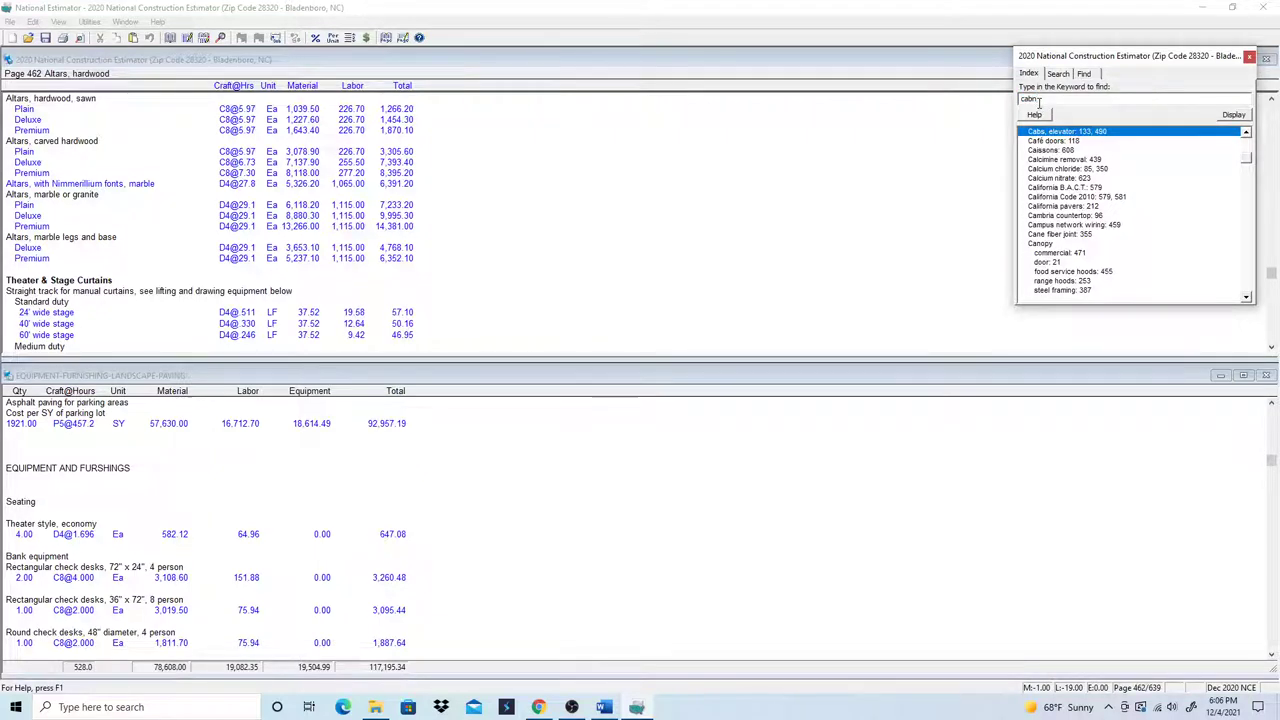
pyautogui.press('BackSpace')
pyautogui.write('inet')
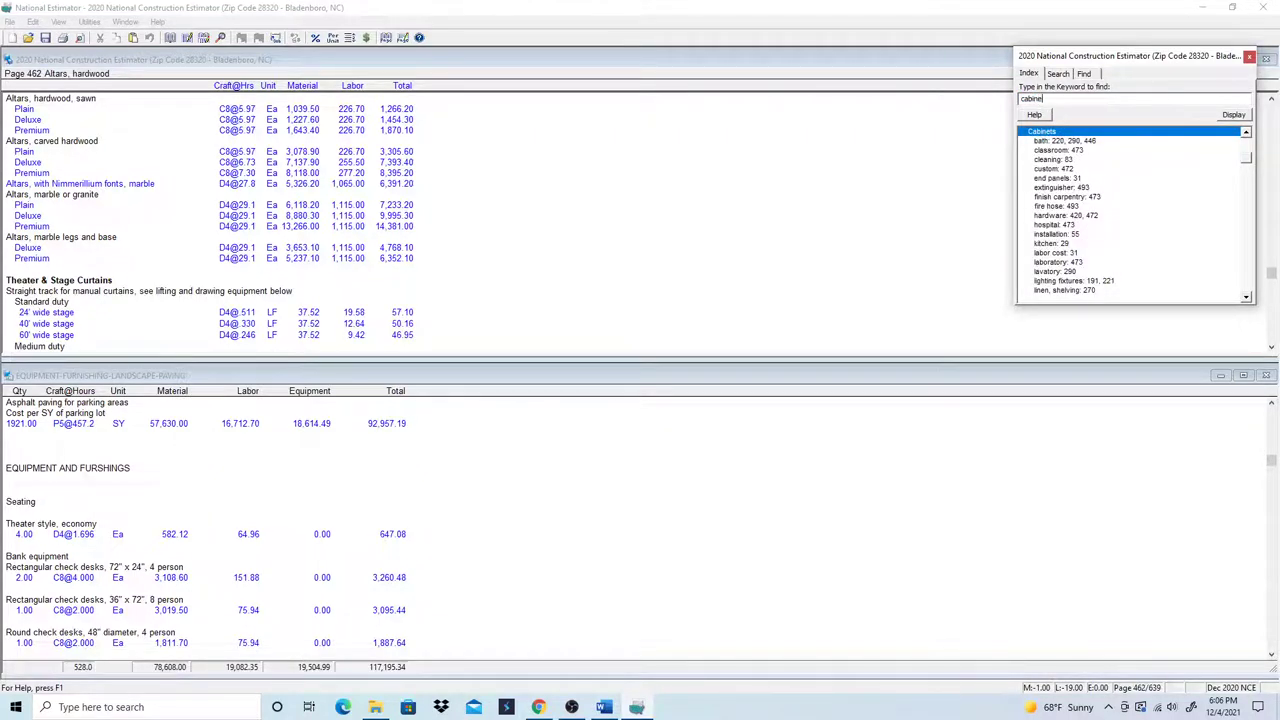
pyautogui.write('s')
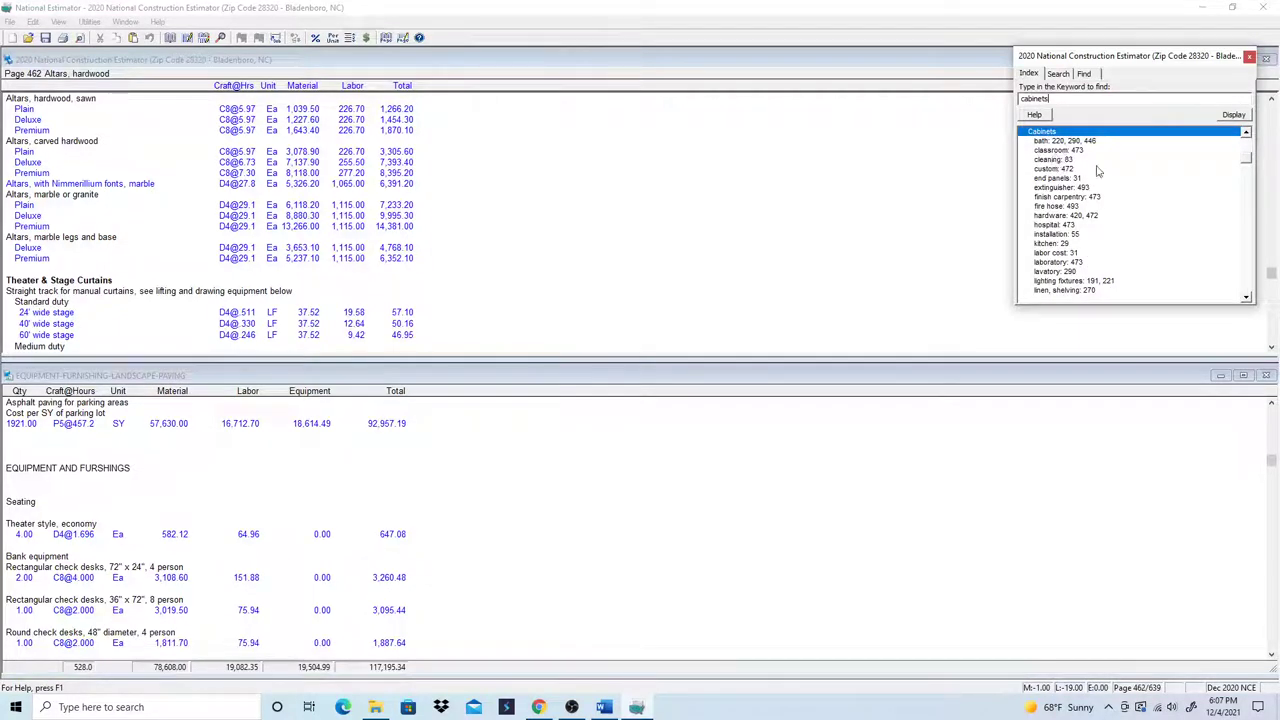
# - Browse the cabinet index entries, open cabinet painting on page 241, and examine the surrounding painting costs
pyautogui.click(1247, 297)
pyautogui.click(1247, 297)
pyautogui.click(1247, 297)
pyautogui.click(1247, 297)
pyautogui.click(1247, 297)
pyautogui.click(1247, 297)
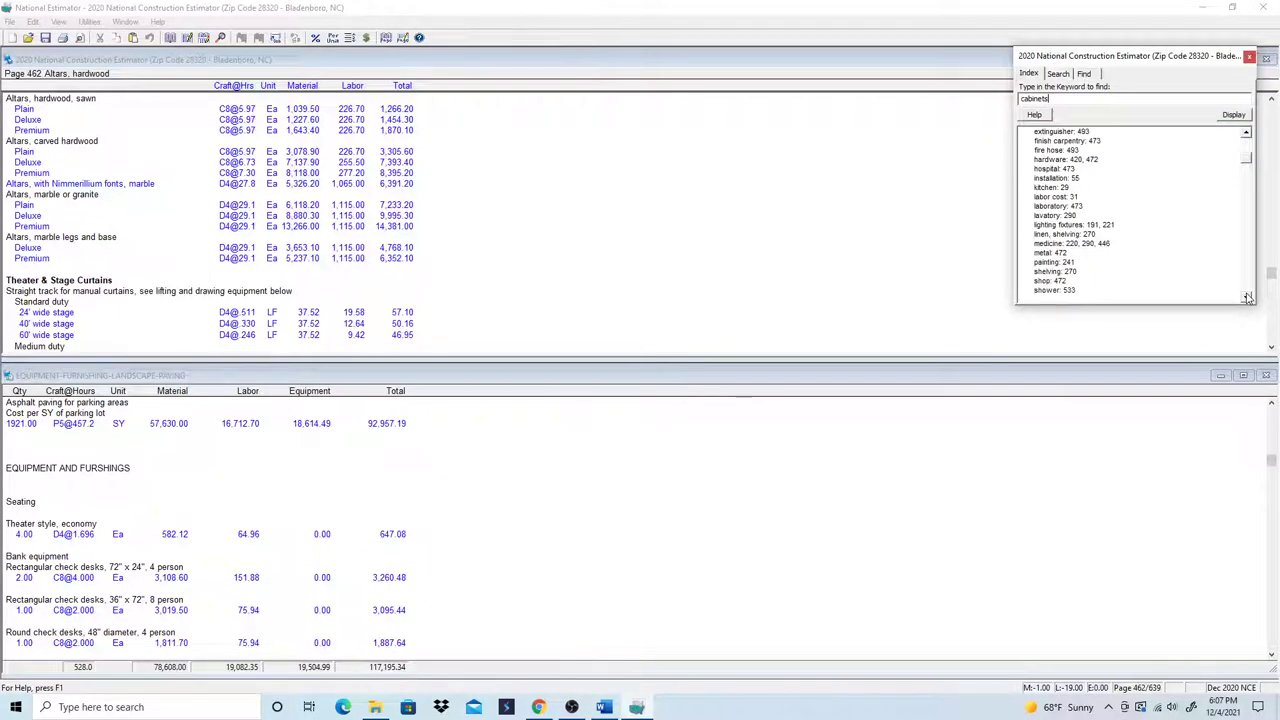
pyautogui.click(1247, 297)
pyautogui.click(1247, 297)
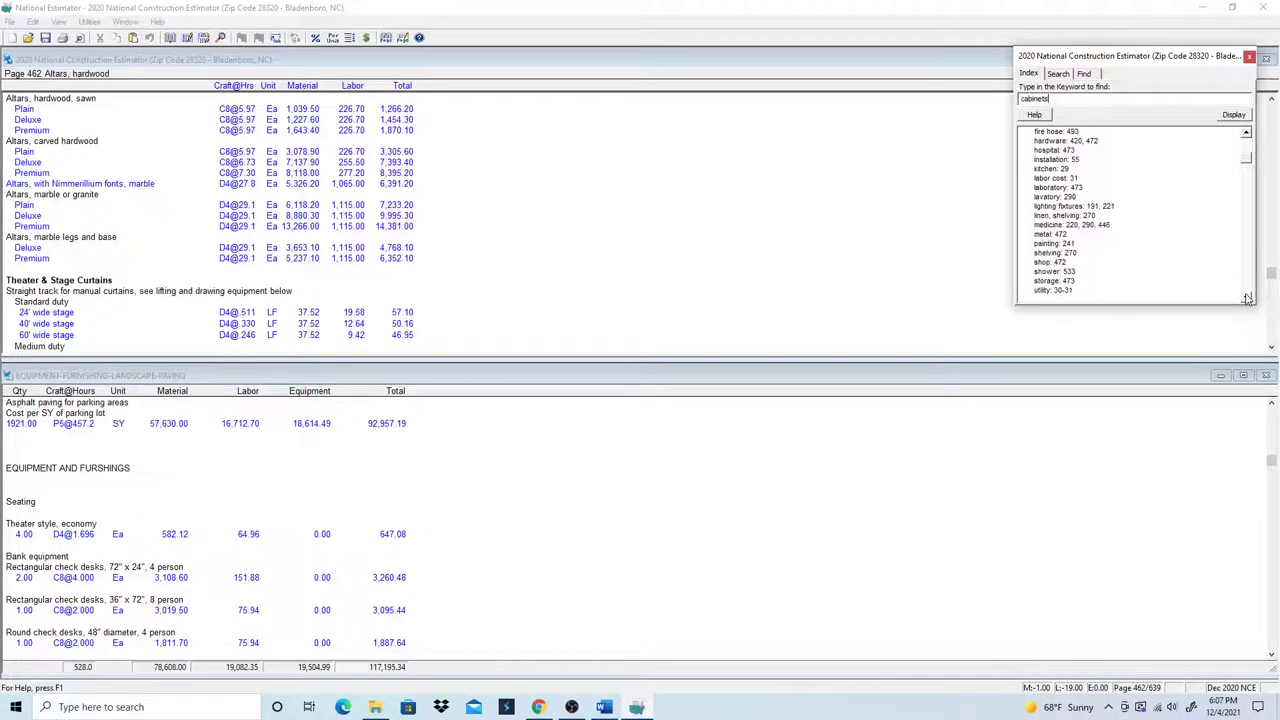
pyautogui.doubleClick(1046, 244)
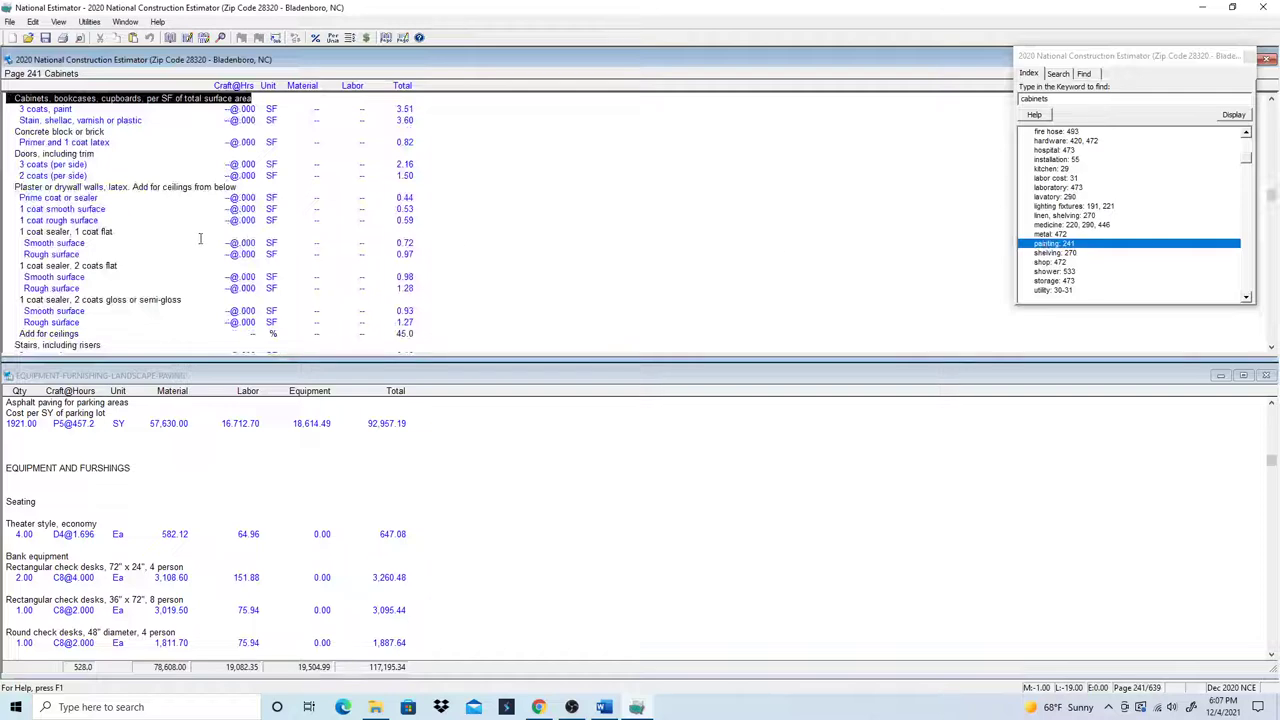
pyautogui.scroll(2, 174, 206)
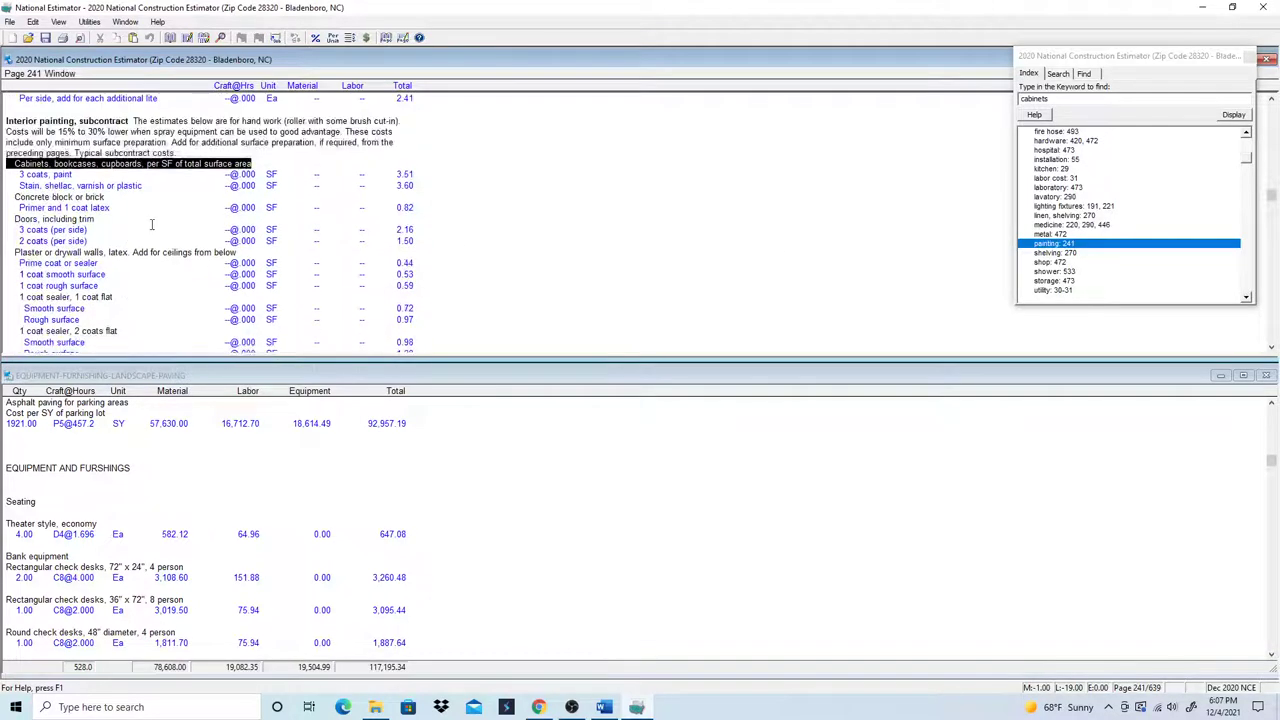
pyautogui.scroll(10, 210, 230)
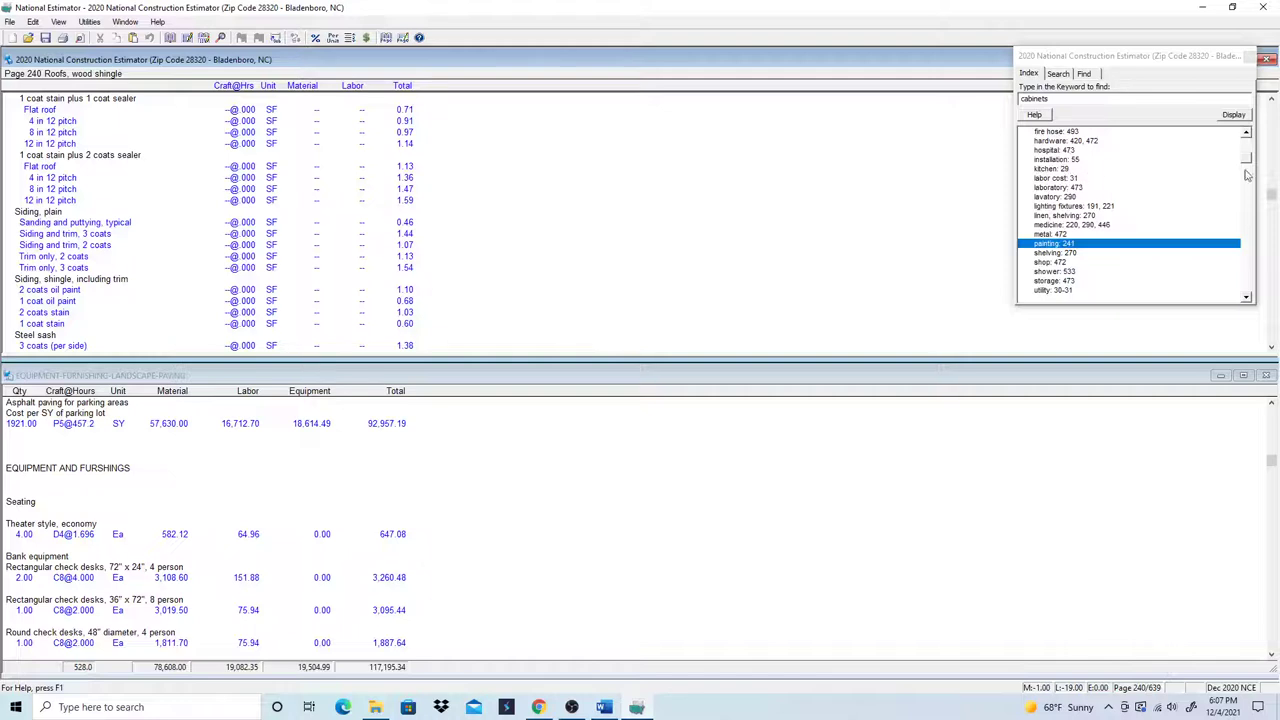
# - Go back to the Cabinets heading in the costbook index and open the classroom cabinets entry on page 473
pyautogui.click(1246, 136)
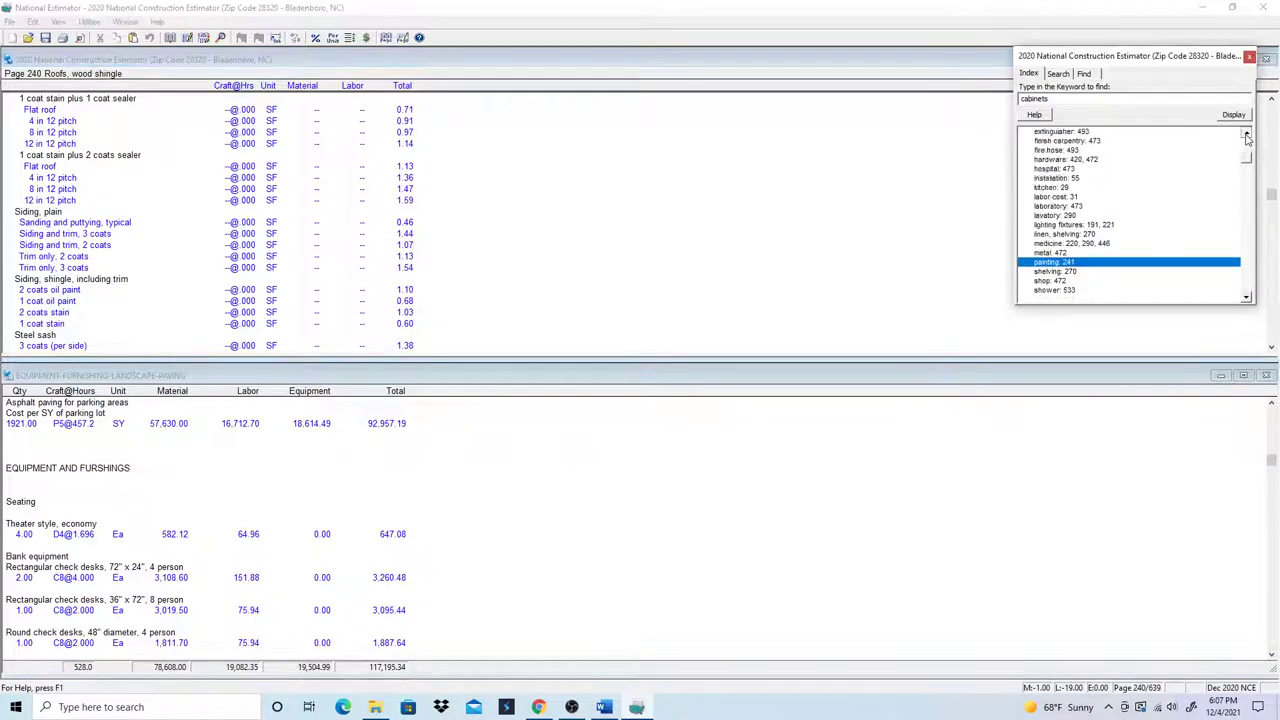
pyautogui.click(1246, 136)
pyautogui.click(1246, 136)
pyautogui.click(1246, 136)
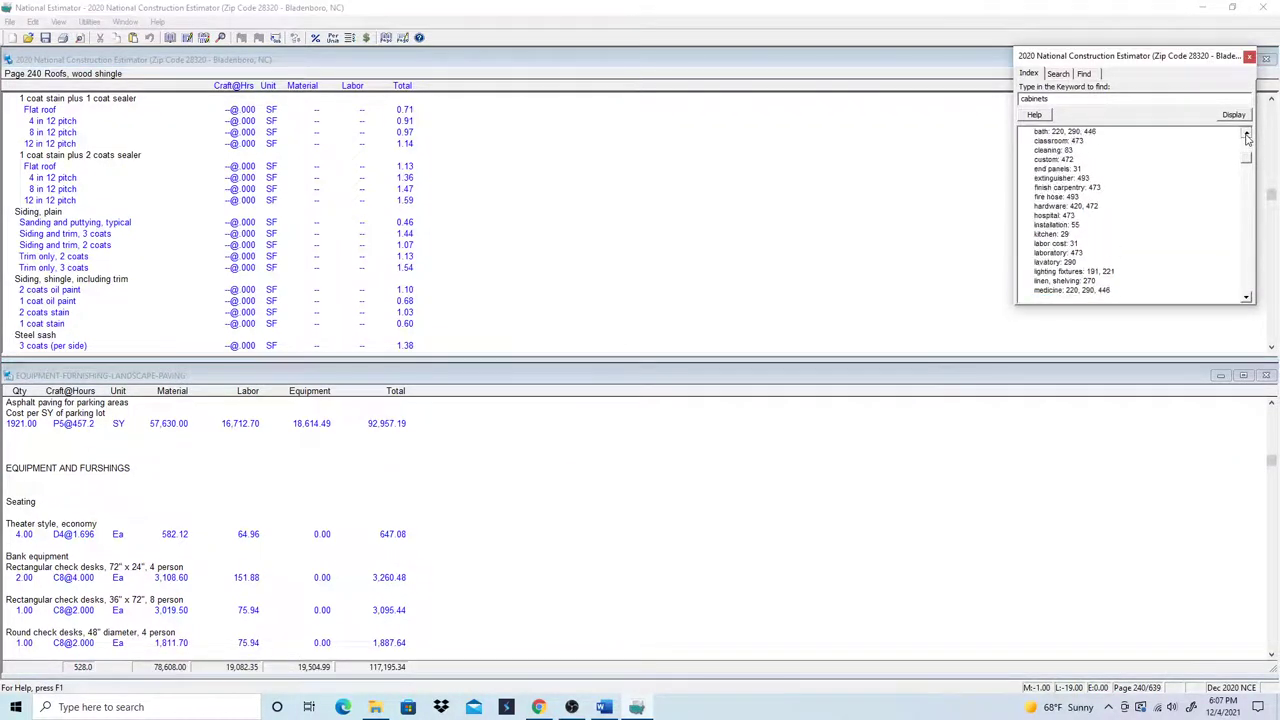
pyautogui.click(1246, 136)
pyautogui.click(1246, 136)
pyautogui.click(1246, 136)
pyautogui.click(1246, 136)
pyautogui.click(1246, 136)
pyautogui.click(1246, 136)
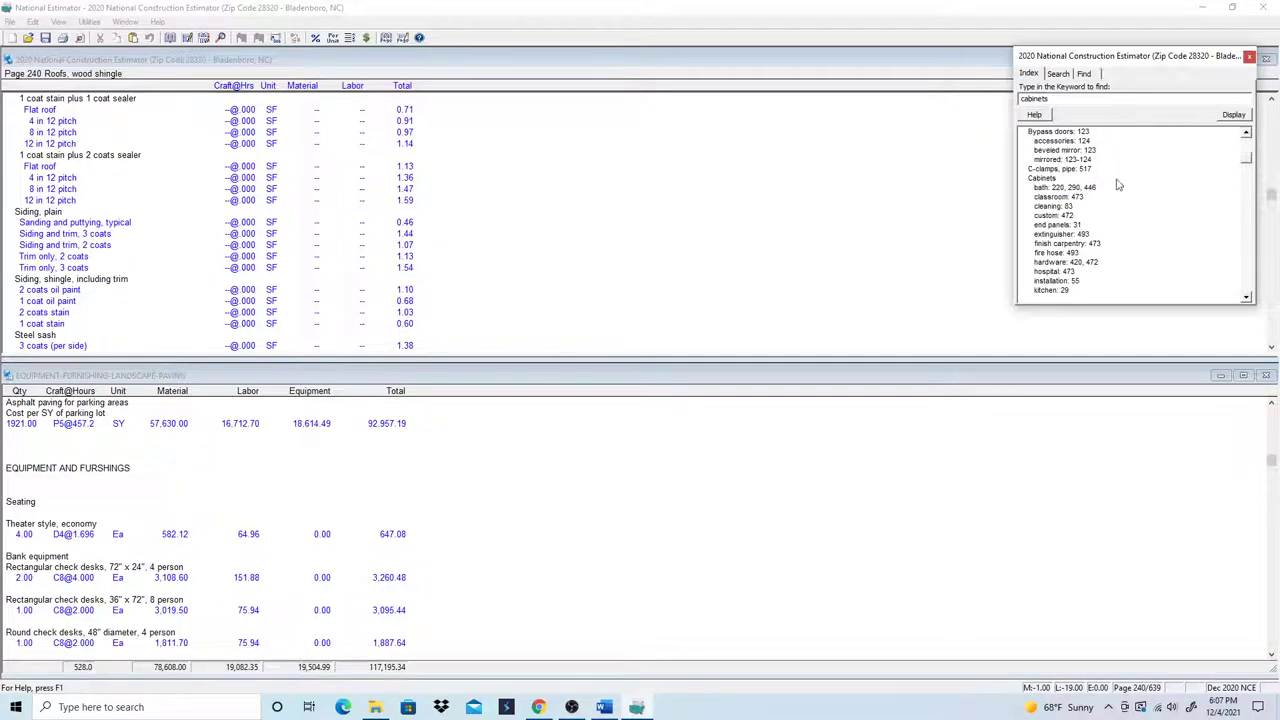
pyautogui.click(1050, 181)
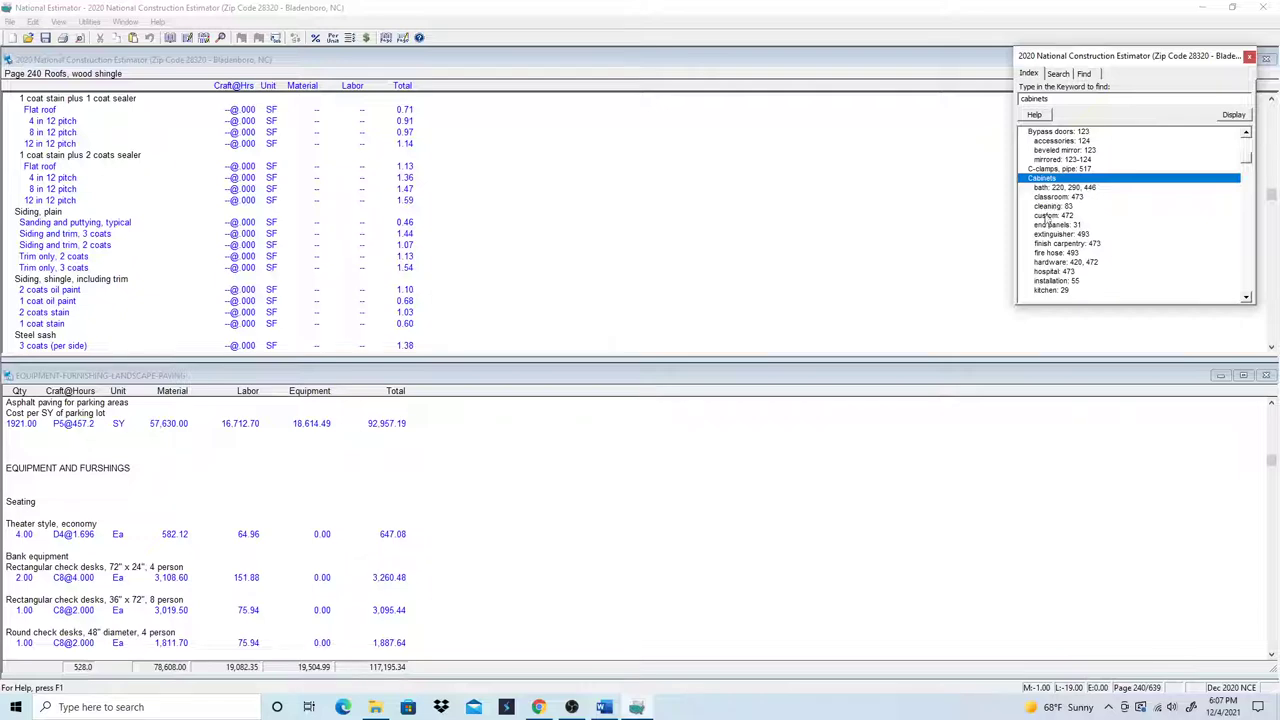
pyautogui.doubleClick(1050, 197)
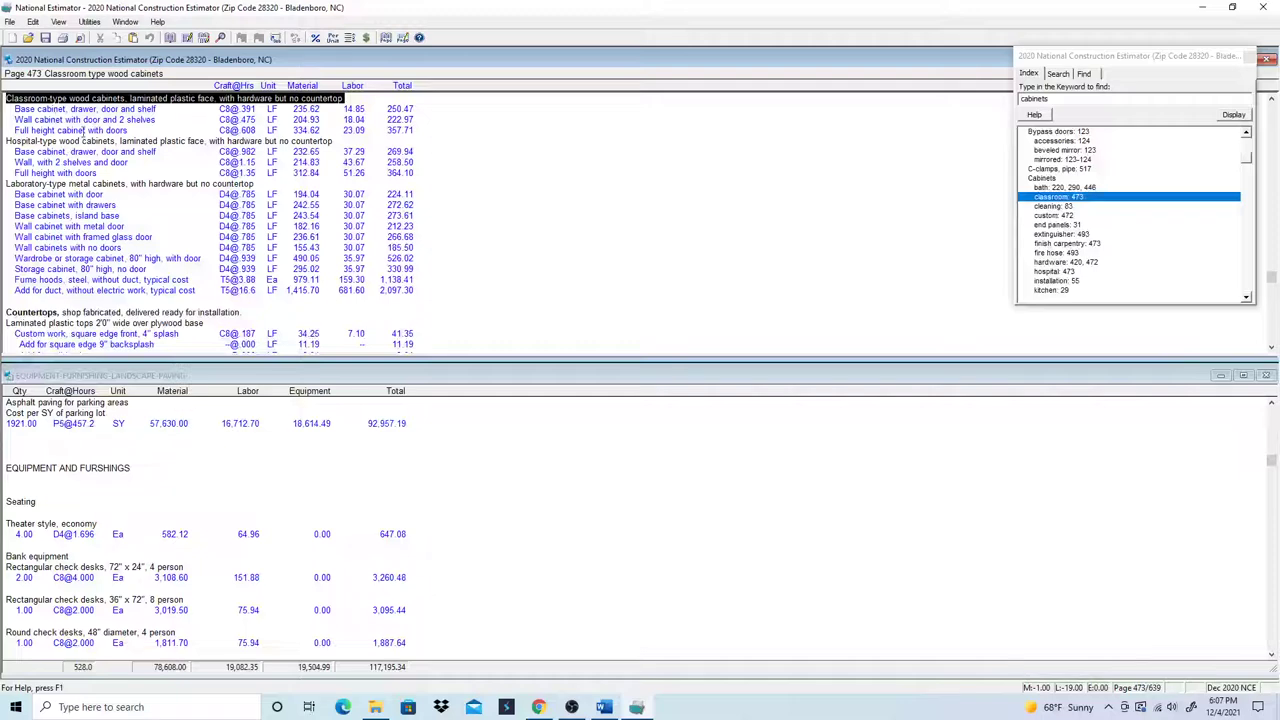
# - Examine the metal, custom wood, classroom, hospital and laboratory cabinet costs and the countertop costs on pages 472 and 473
pyautogui.scroll(2, 205, 131)
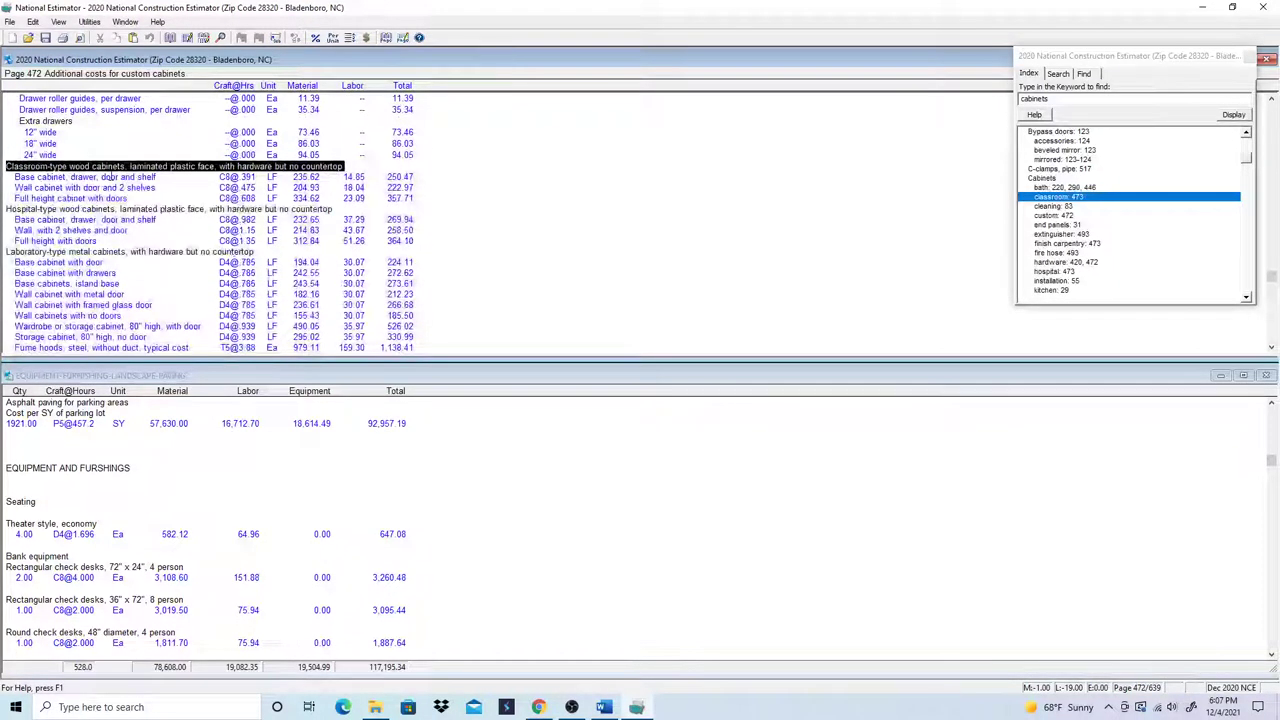
pyautogui.scroll(-1, 103, 177)
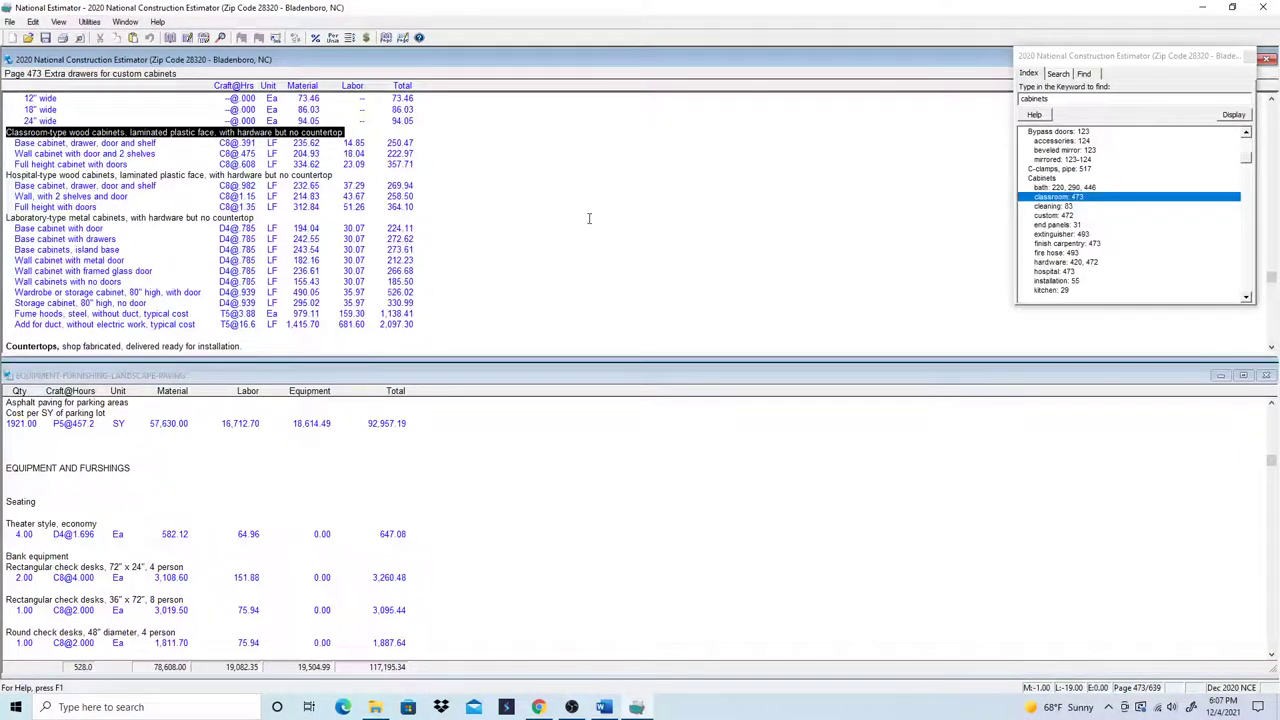
pyautogui.scroll(8, 463, 302)
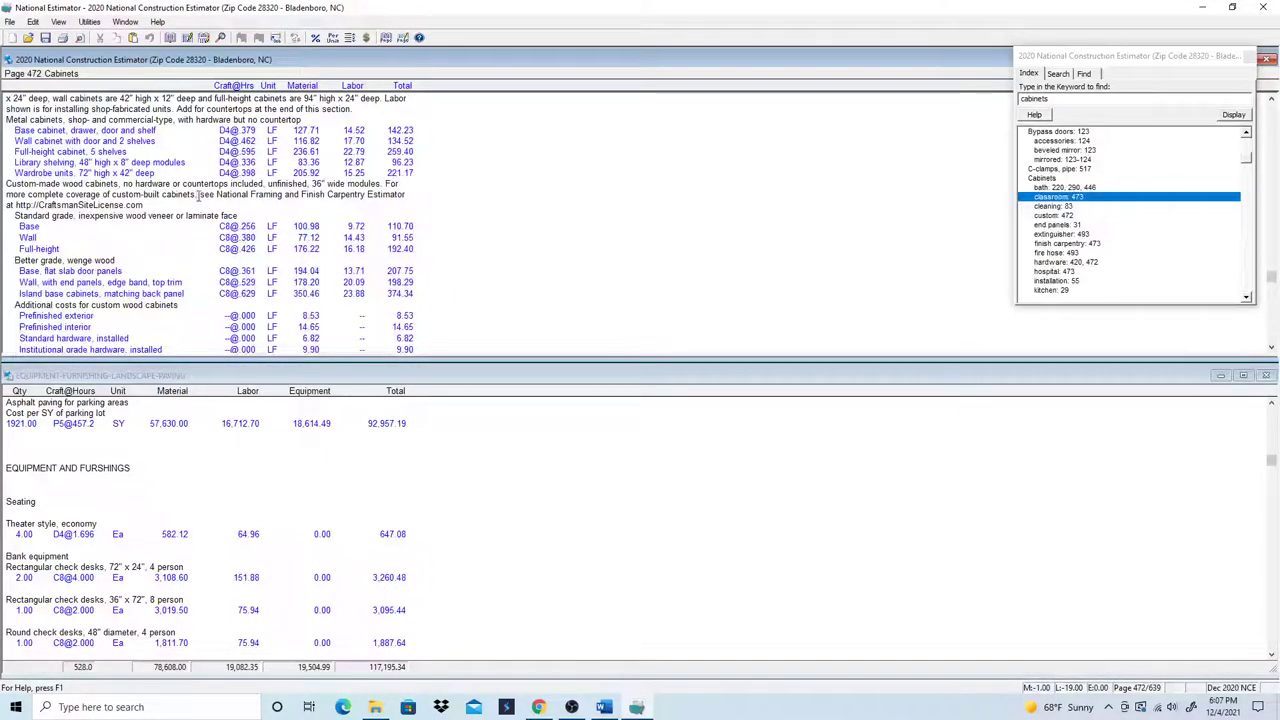
pyautogui.scroll(4, 509, 229)
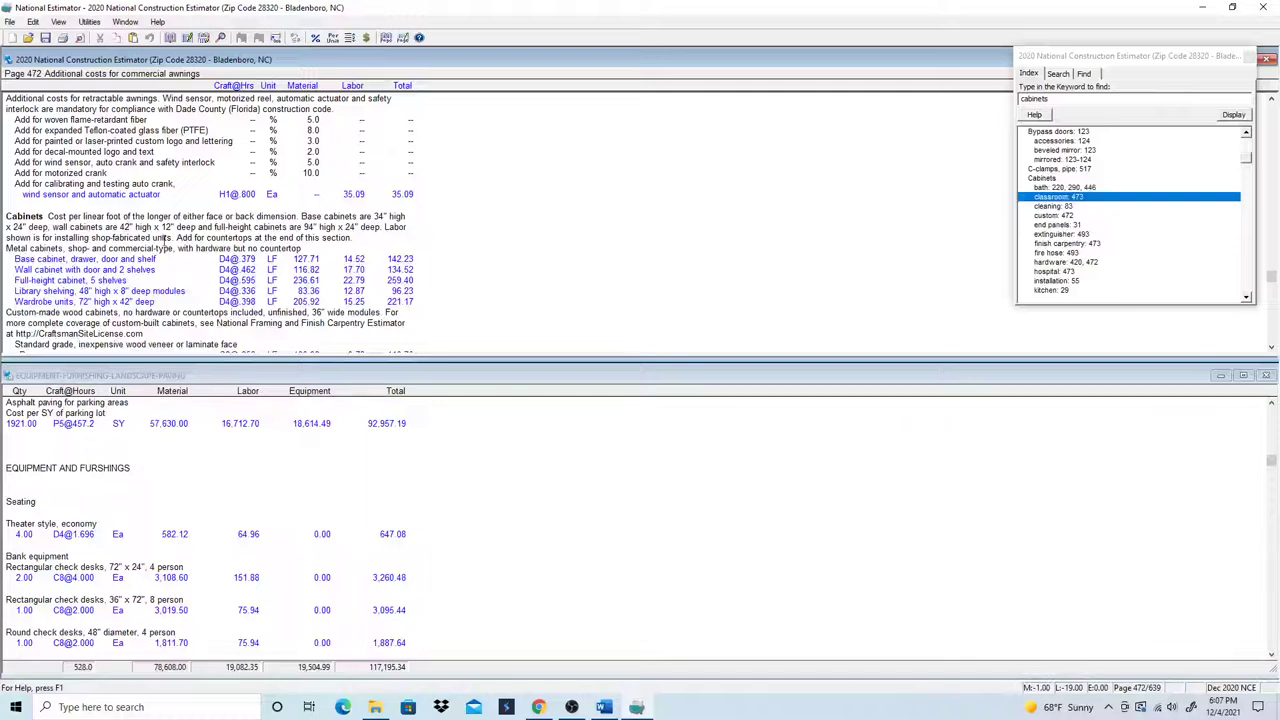
pyautogui.scroll(-2, 162, 250)
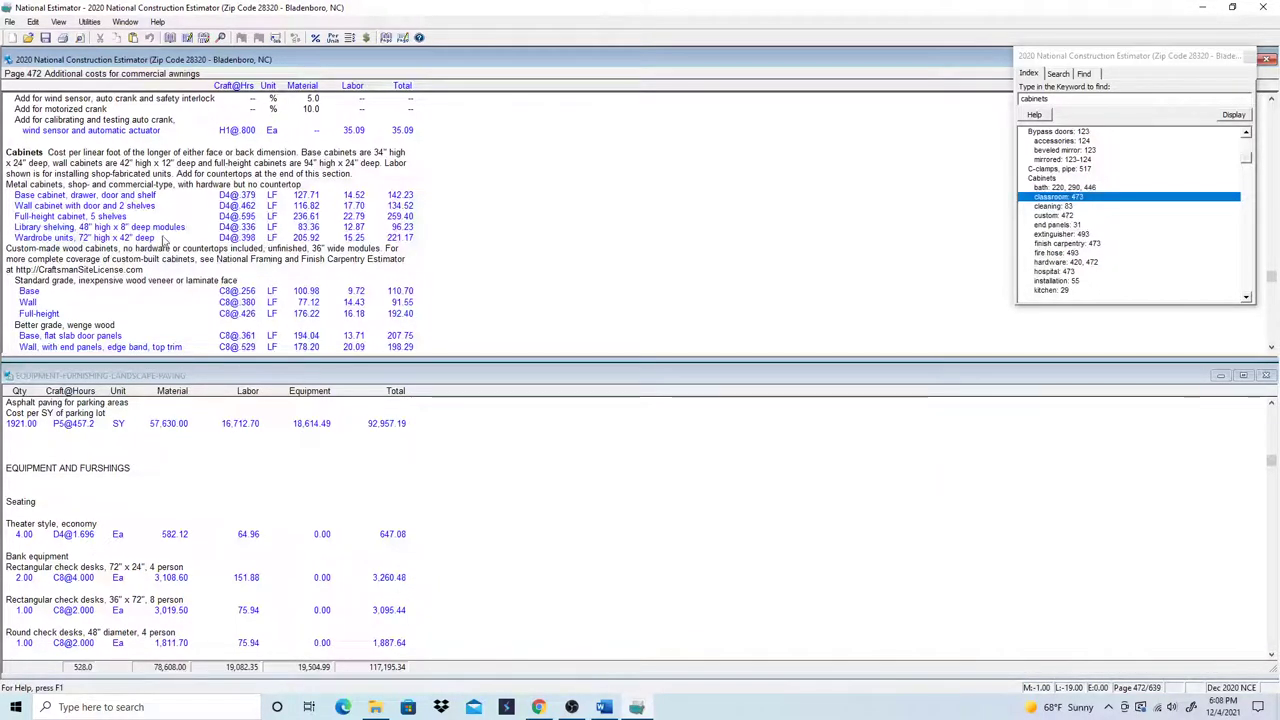
pyautogui.scroll(-4, 155, 280)
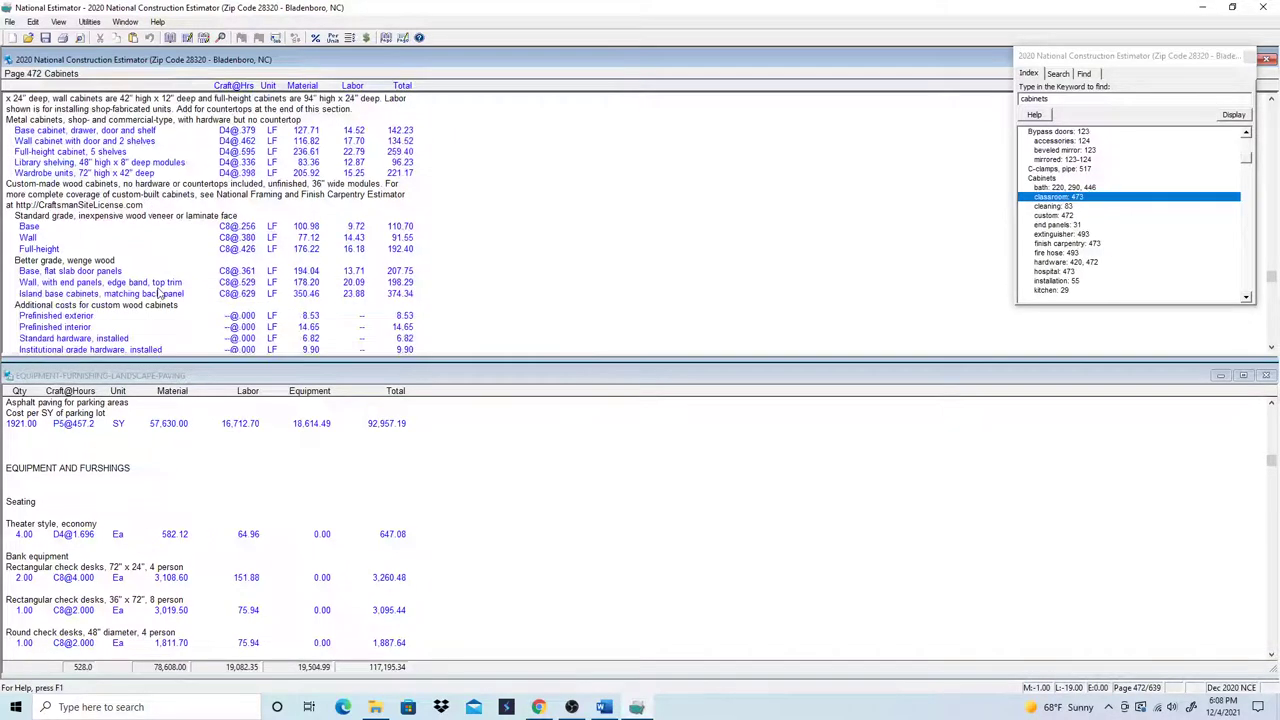
pyautogui.scroll(-1, 165, 293)
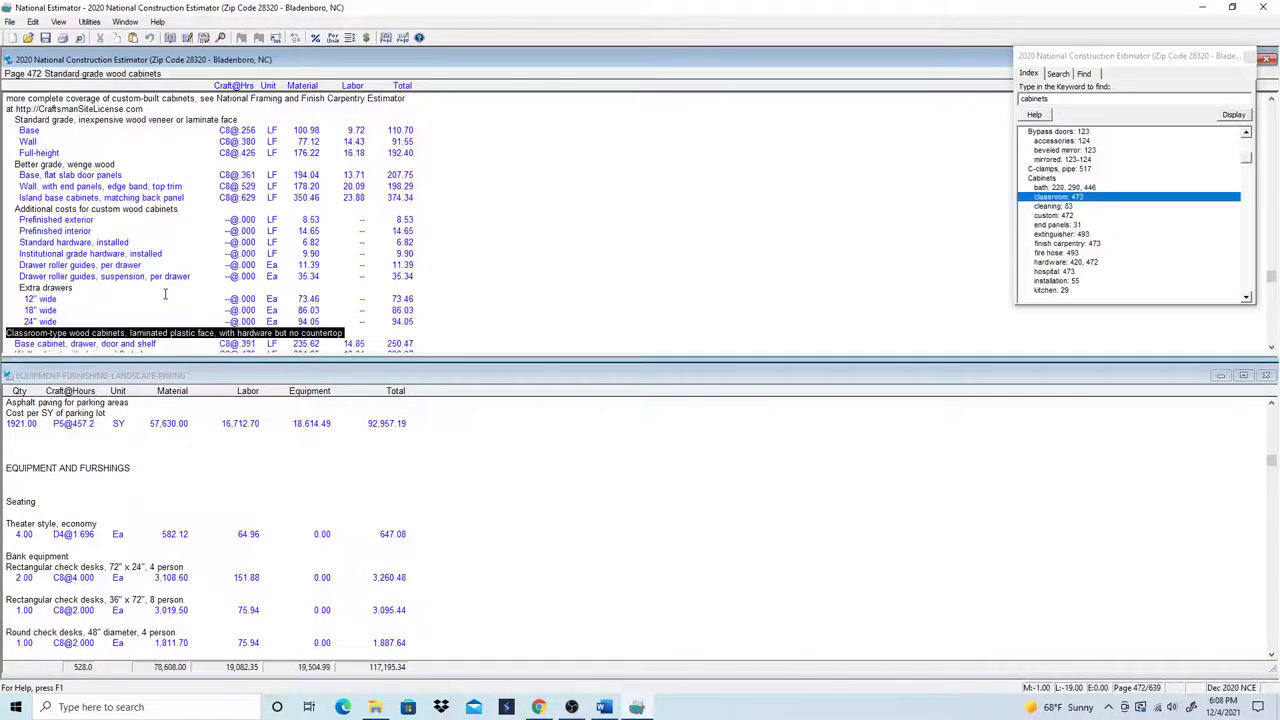
pyautogui.scroll(-10, 165, 293)
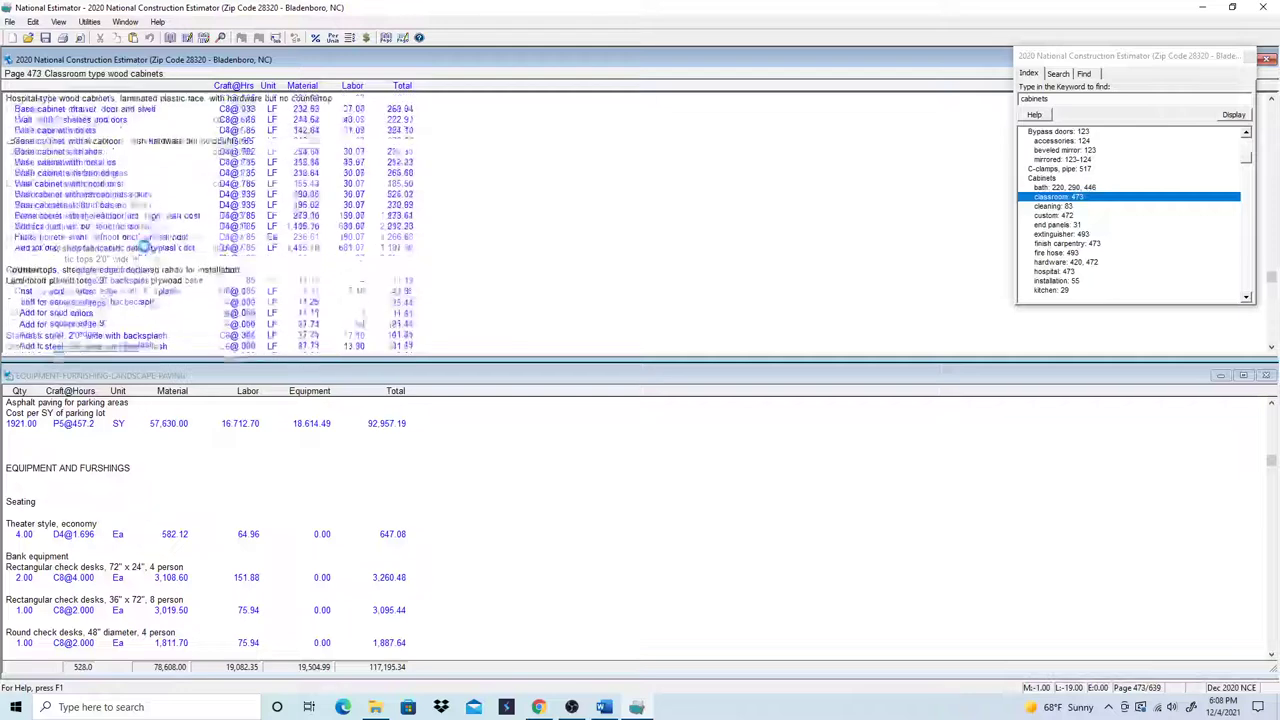
pyautogui.scroll(-3, 145, 245)
pyautogui.scroll(-5, 252, 270)
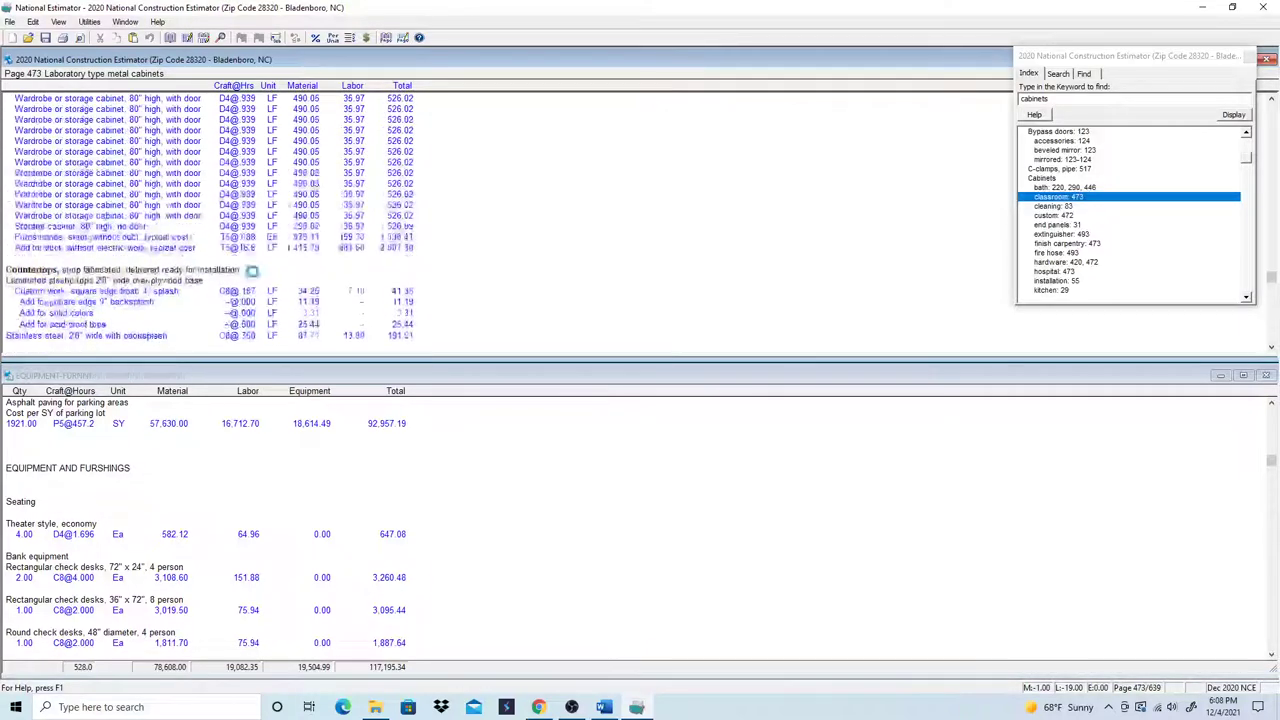
pyautogui.scroll(10, 252, 270)
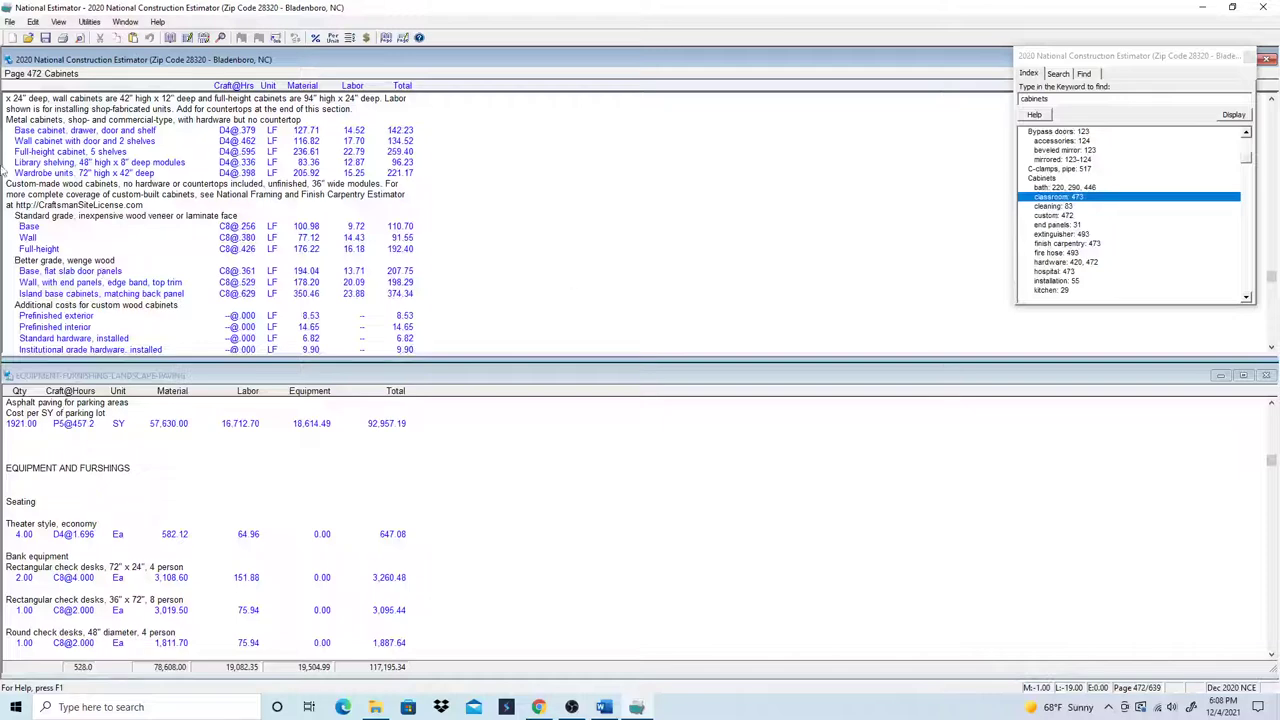
# - Close the 2020 National Construction Estimator costbook and open the 2020 Heavy costbook instead
pyautogui.click(10, 21)
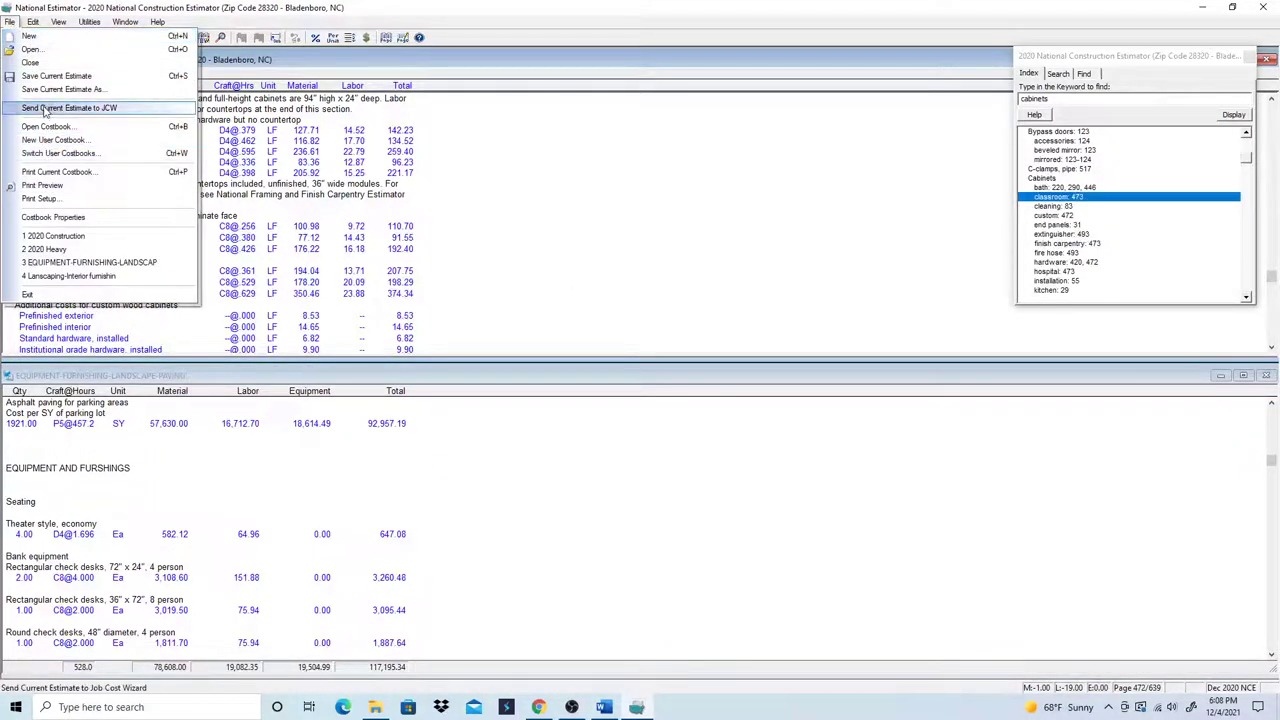
pyautogui.click(594, 218)
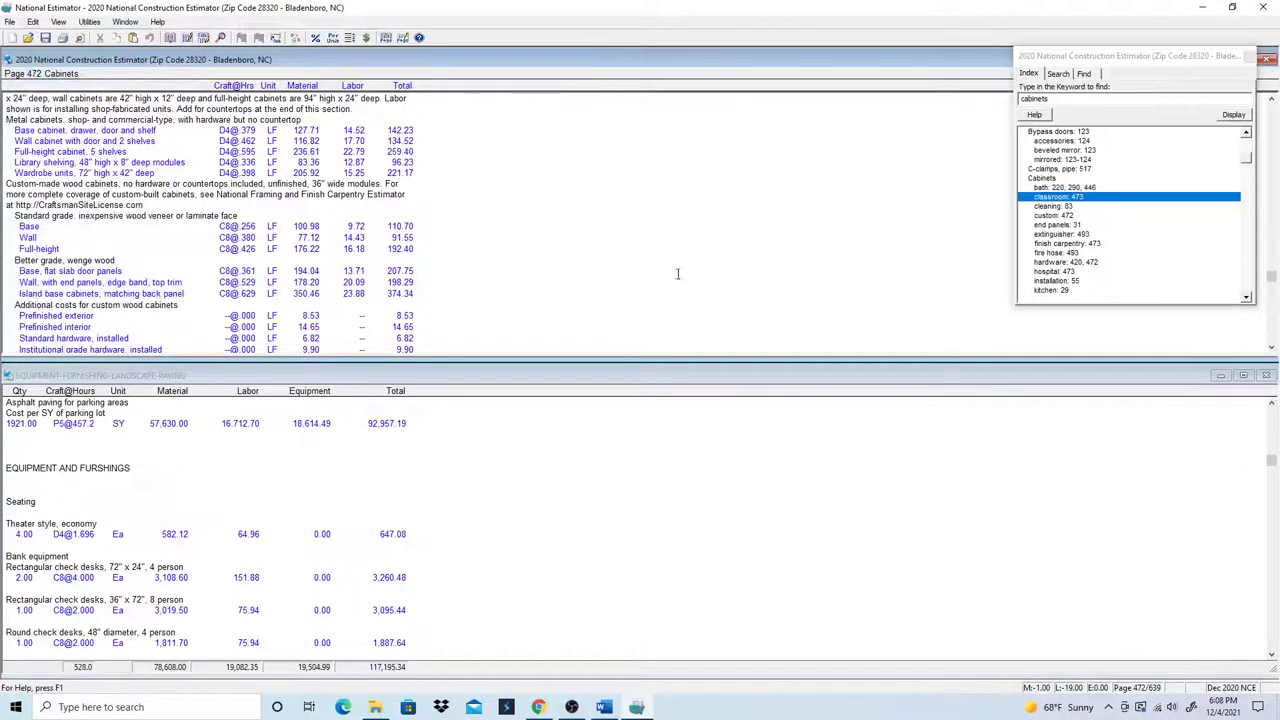
pyautogui.click(1264, 60)
pyautogui.hotkey('ctrl', 'F4')
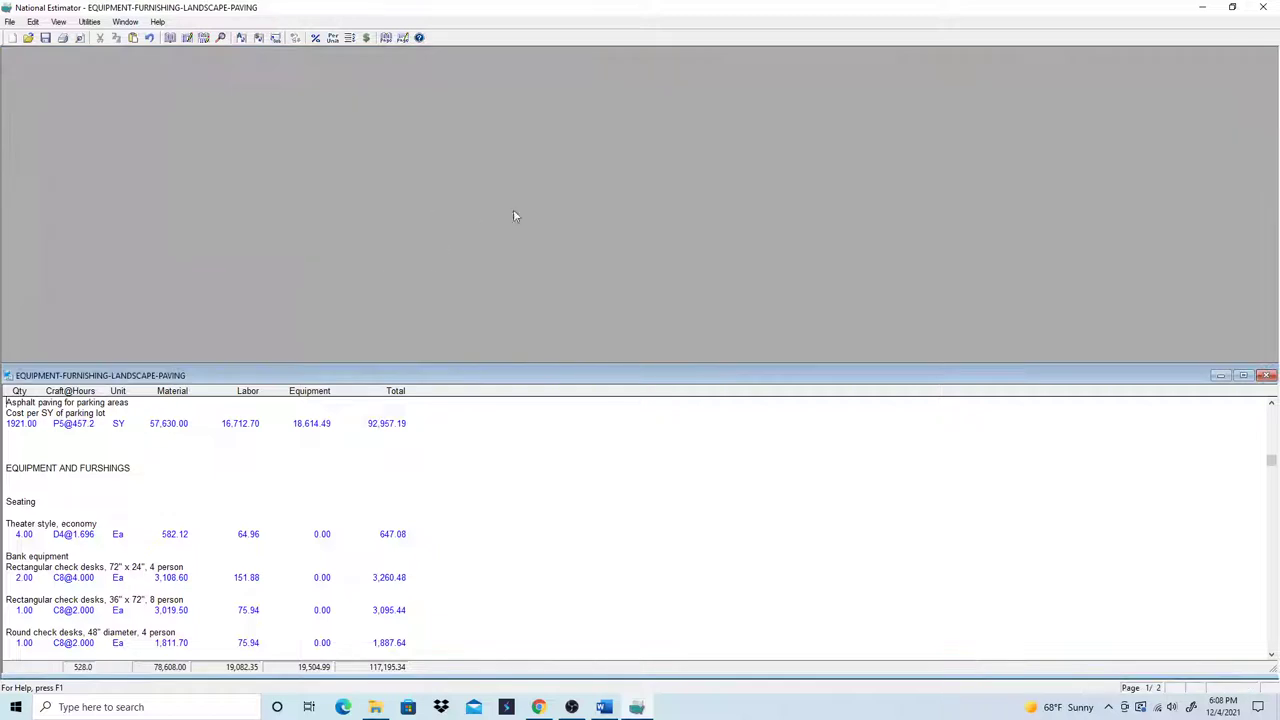
pyautogui.click(9, 23)
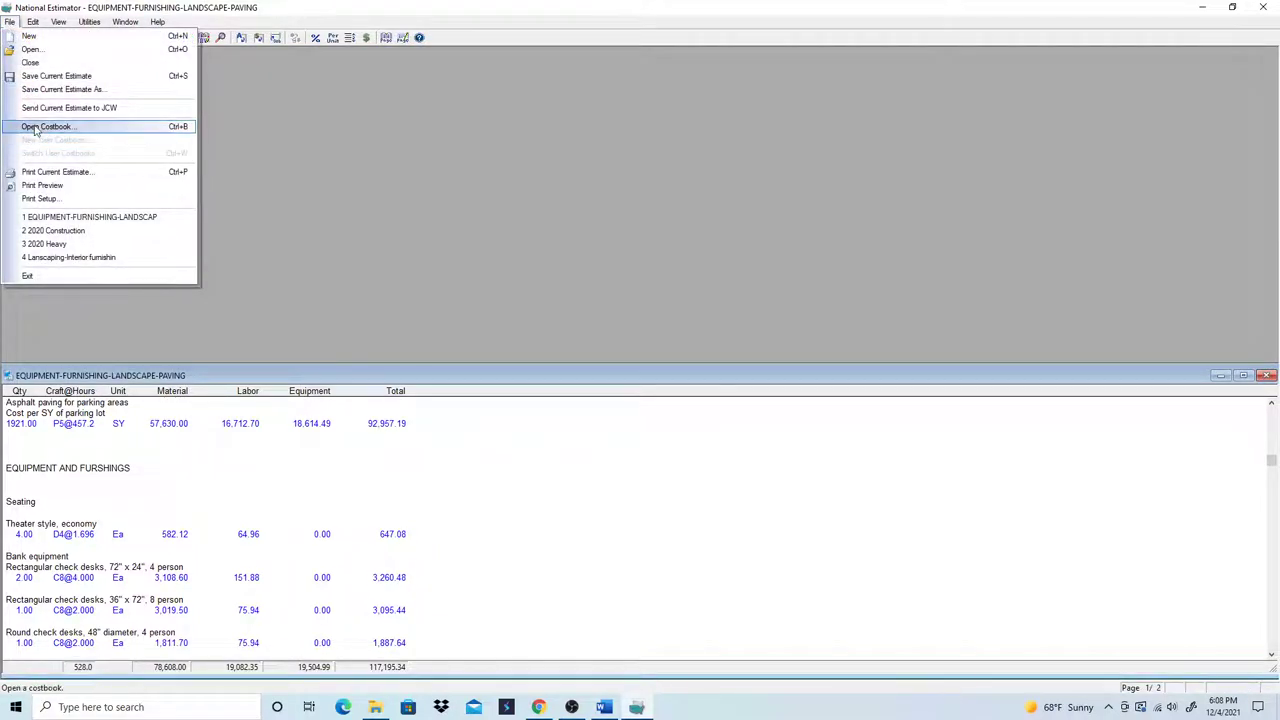
pyautogui.click(35, 127)
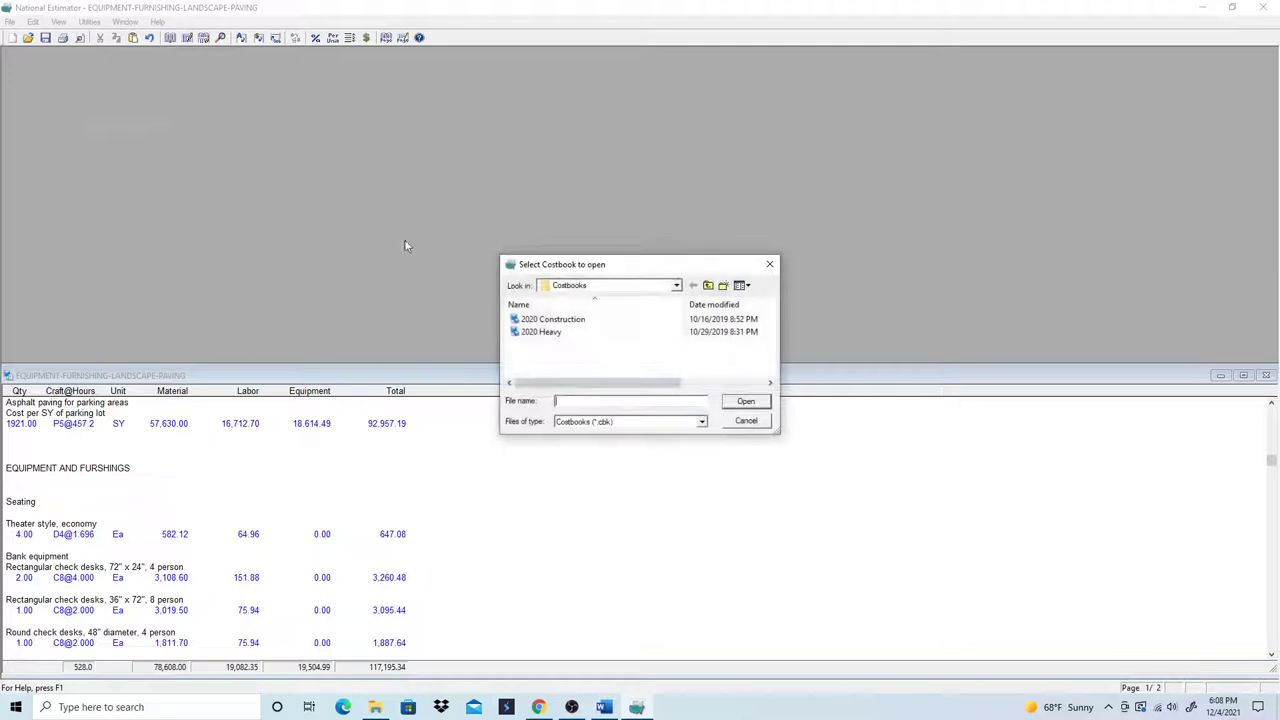
pyautogui.click(544, 333)
pyautogui.click(740, 404)
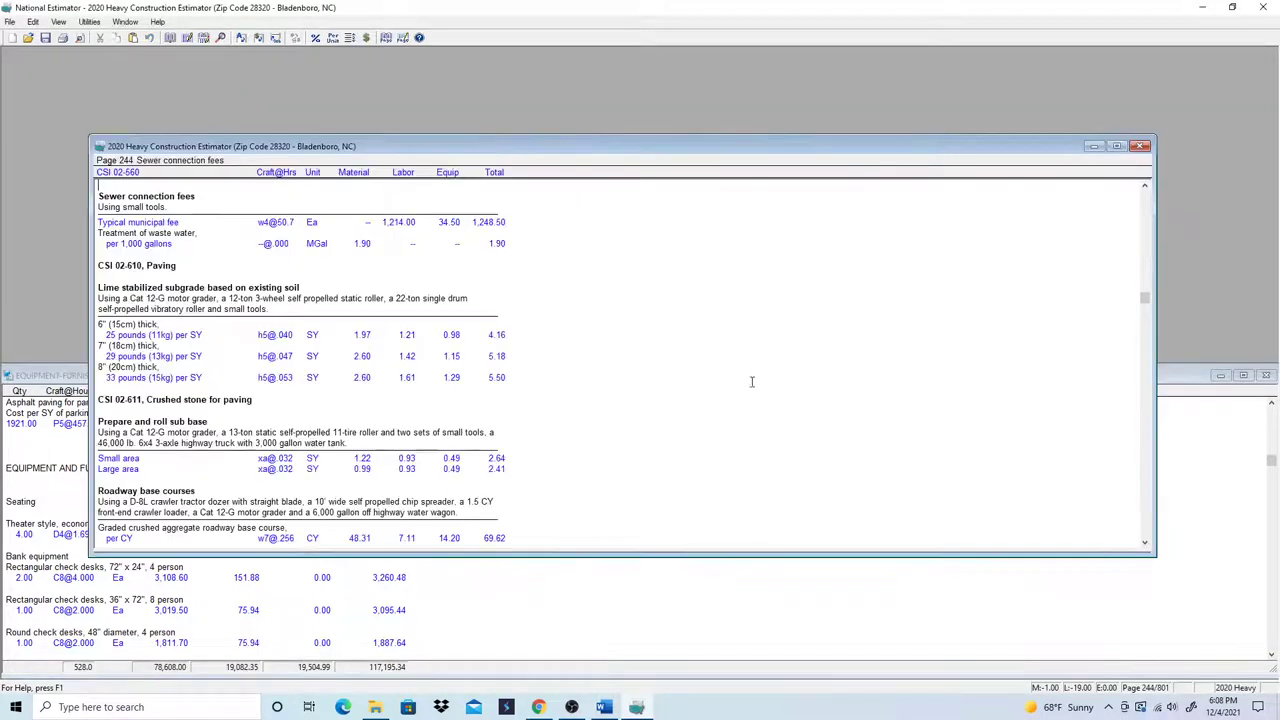
# - Display the heavy construction costbook and the estimate together in a split view
pyautogui.click(1116, 146)
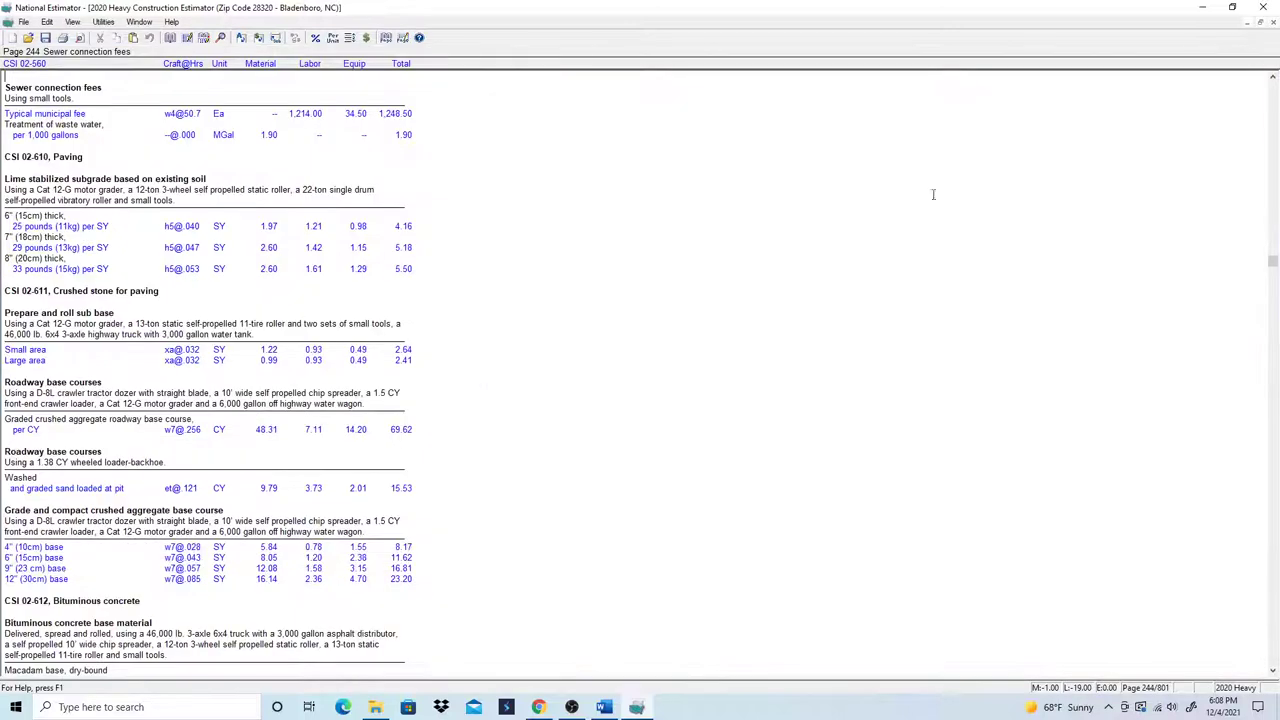
pyautogui.click(187, 38)
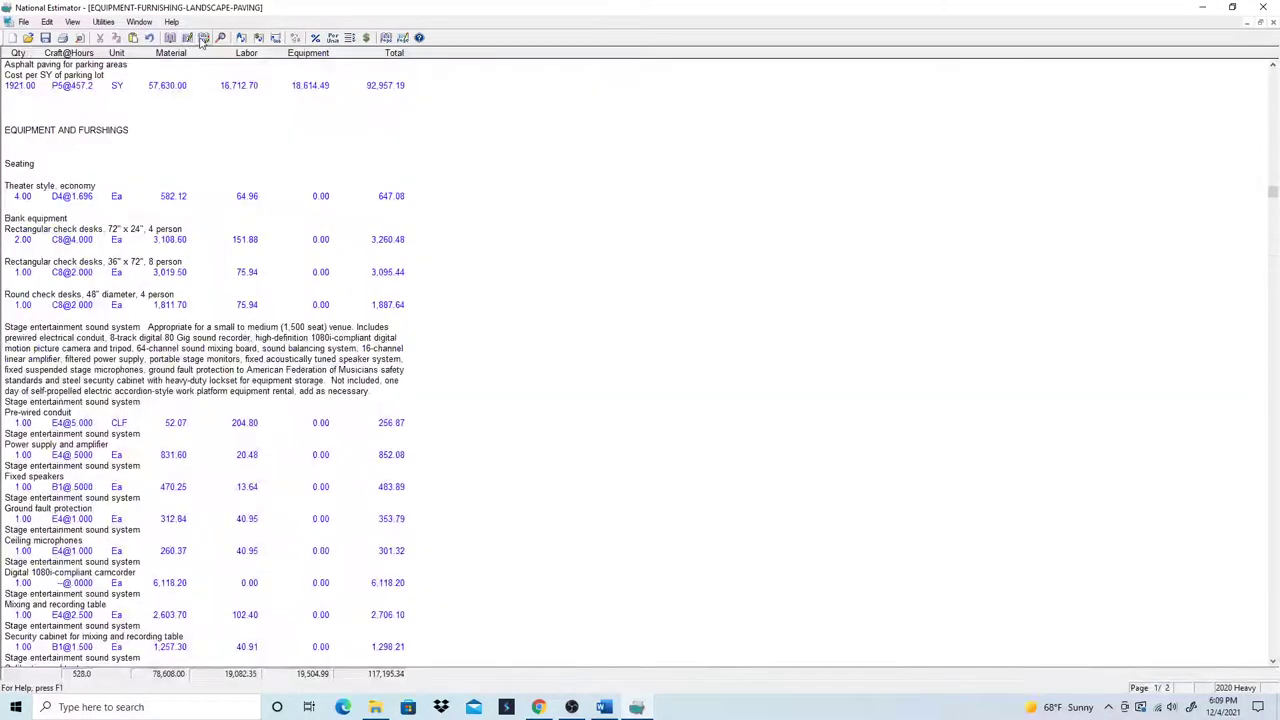
pyautogui.click(203, 38)
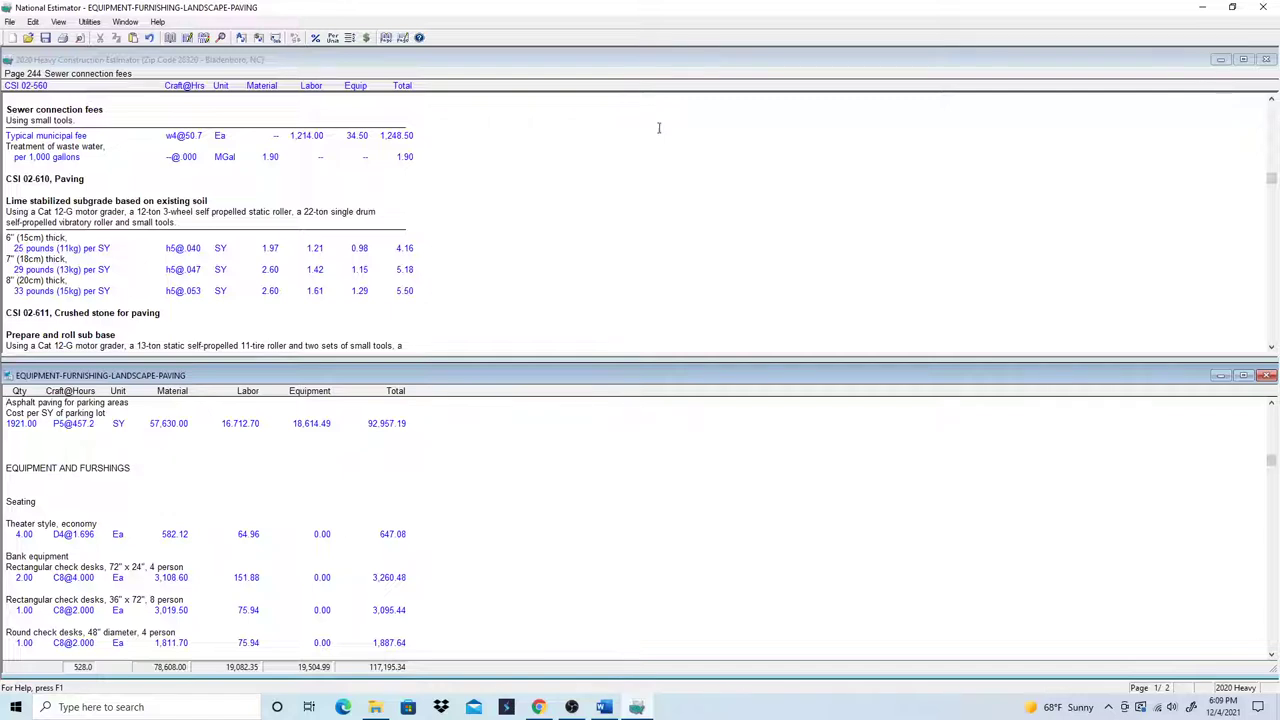
# - Look up the cabinets keyword in the heavy costbook index and open the base cabinets entry on page 349
pyautogui.click(221, 38)
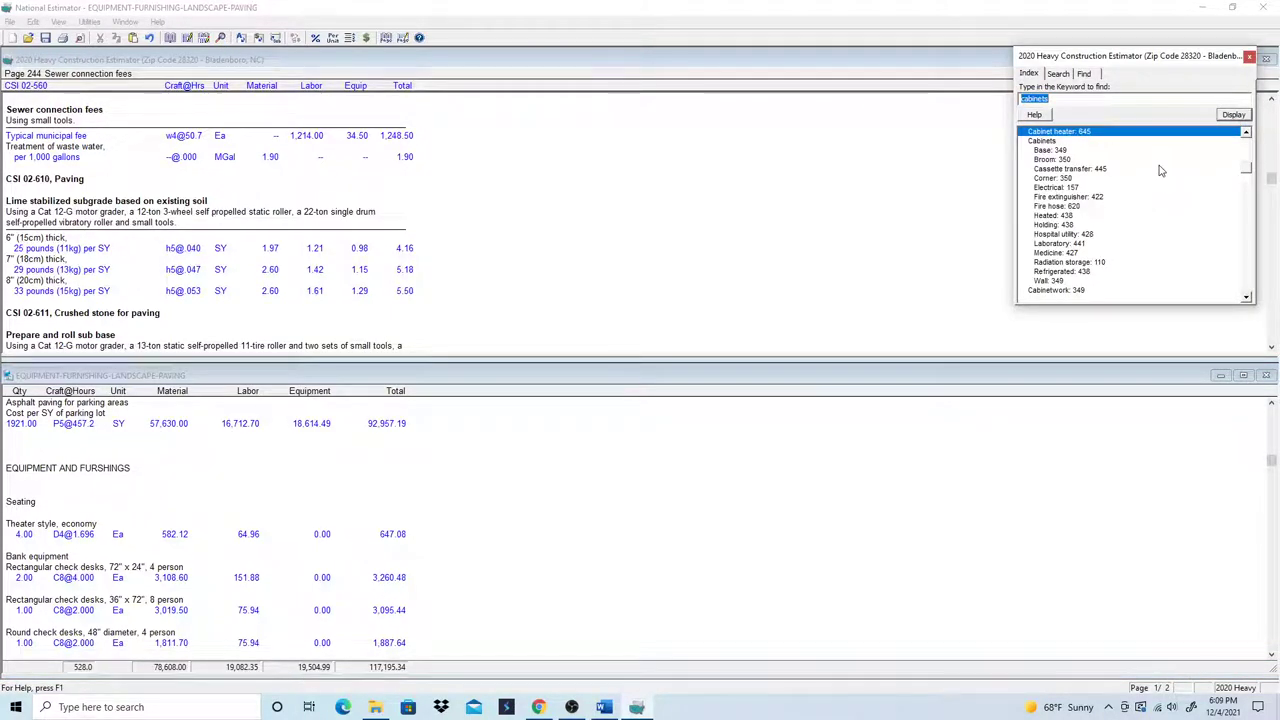
pyautogui.click(1043, 141)
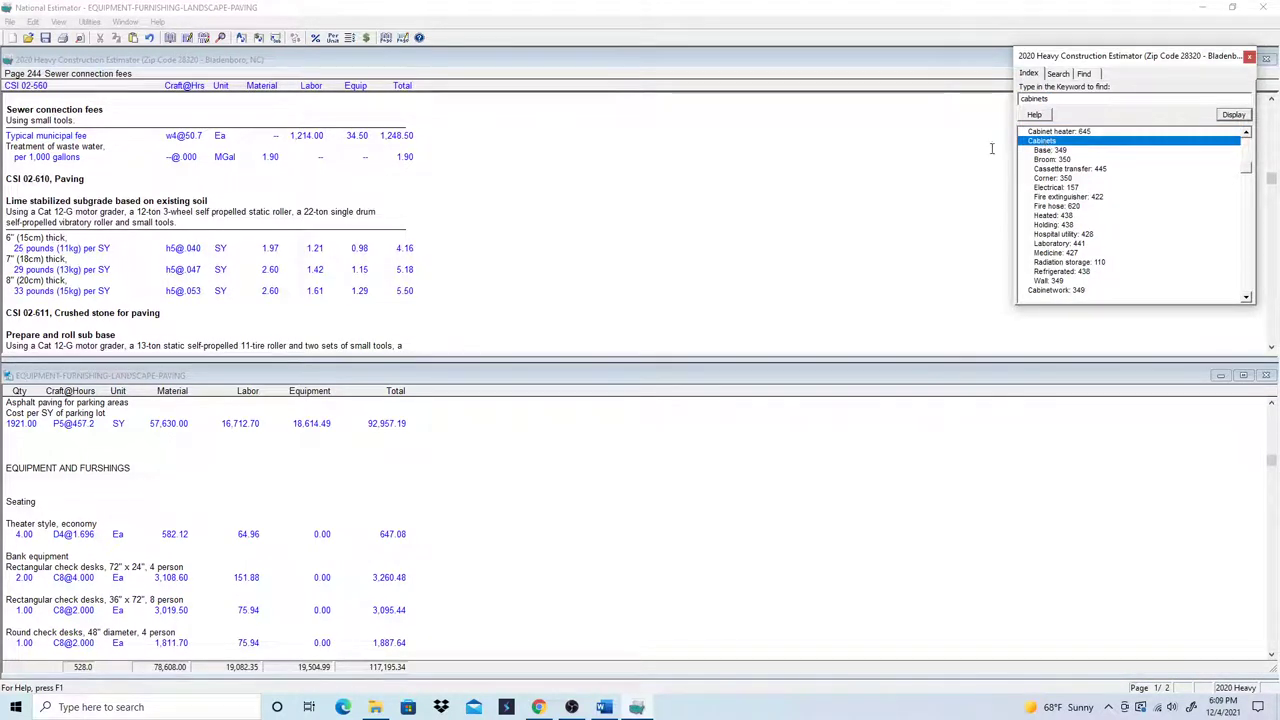
pyautogui.click(1043, 152)
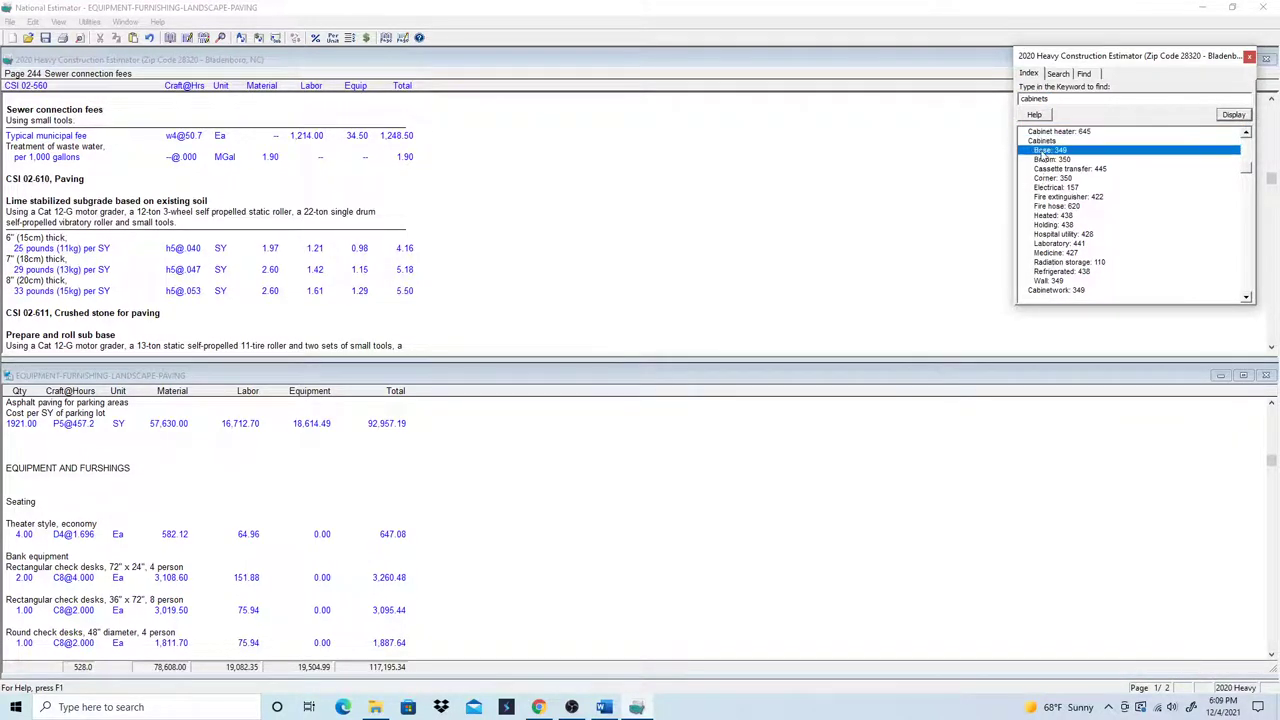
pyautogui.doubleClick(1045, 150)
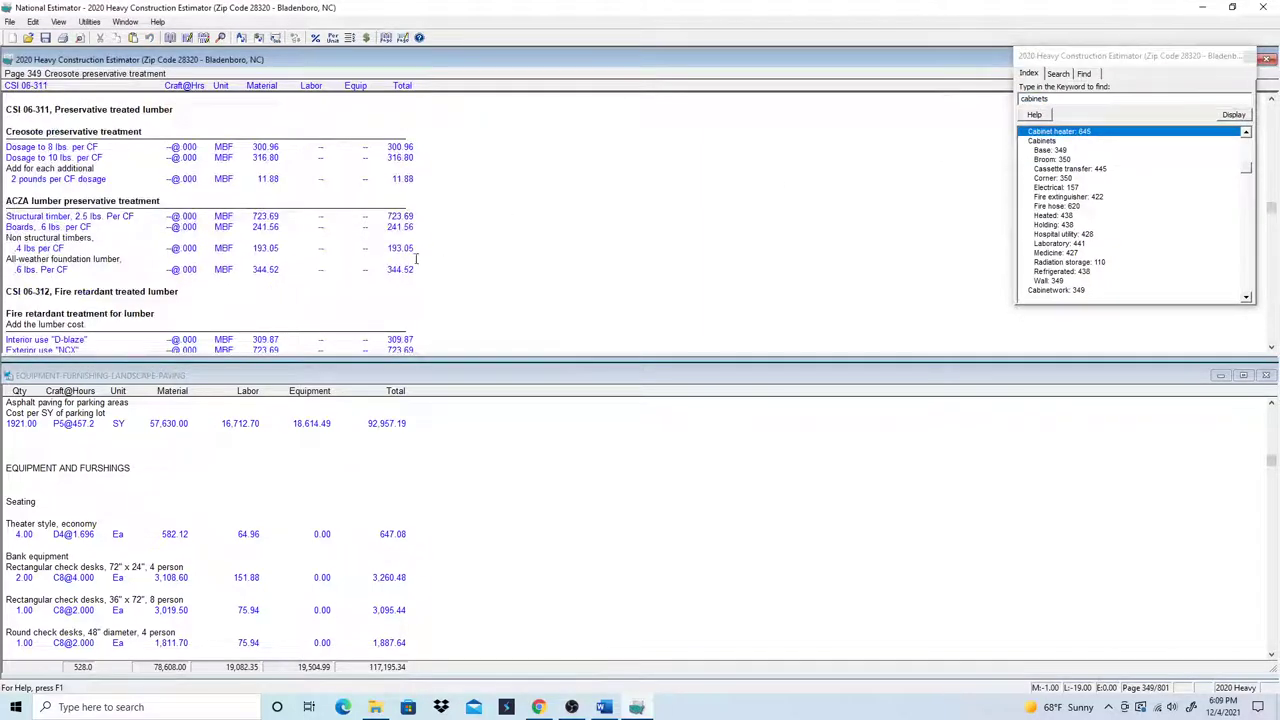
# - Look back through the treated lumber, wood shelving, trim and moulding costs on pages 347 to 349 for cabinets
pyautogui.scroll(5, 416, 259)
pyautogui.scroll(8, 332, 234)
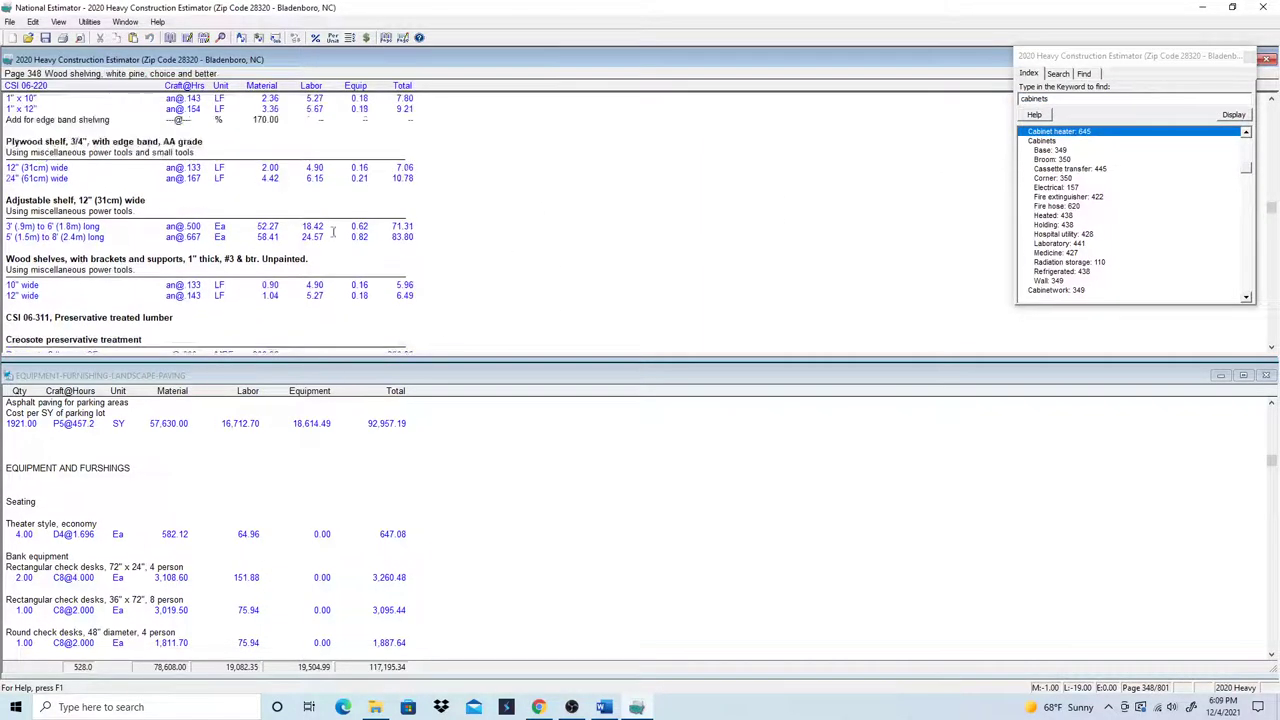
pyautogui.scroll(4, 522, 271)
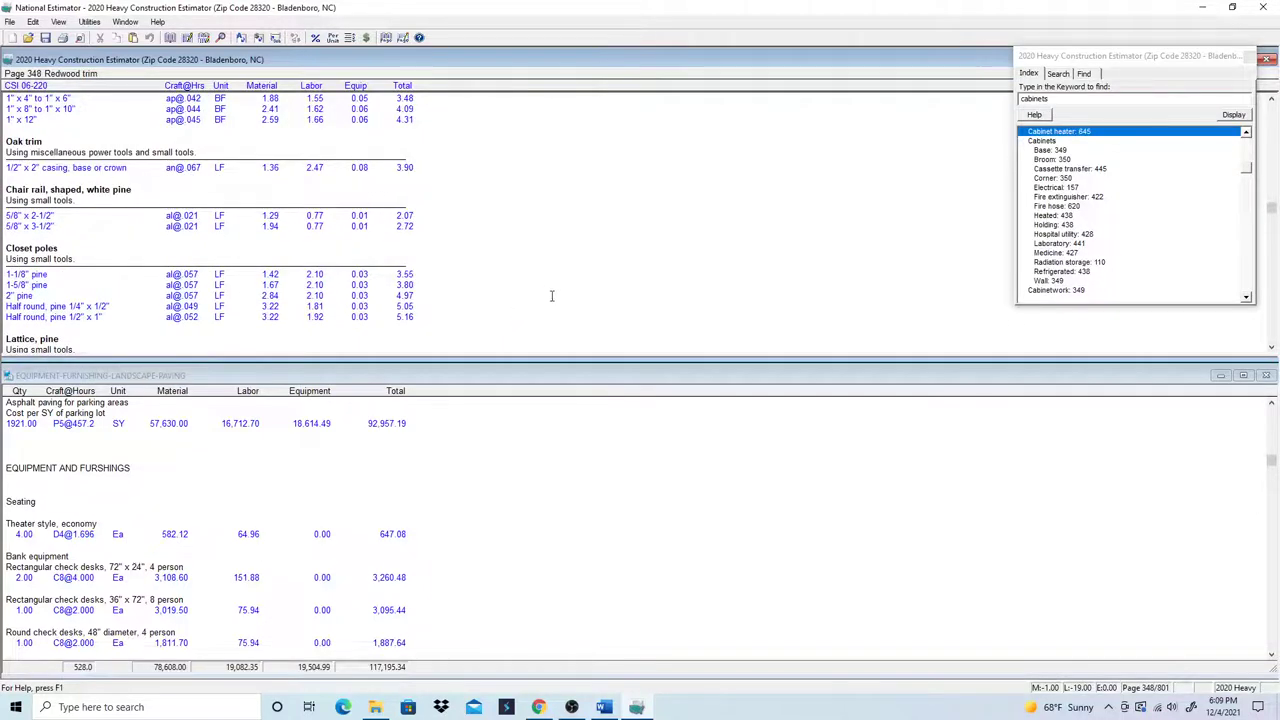
pyautogui.scroll(-3, 551, 296)
pyautogui.scroll(8, 551, 296)
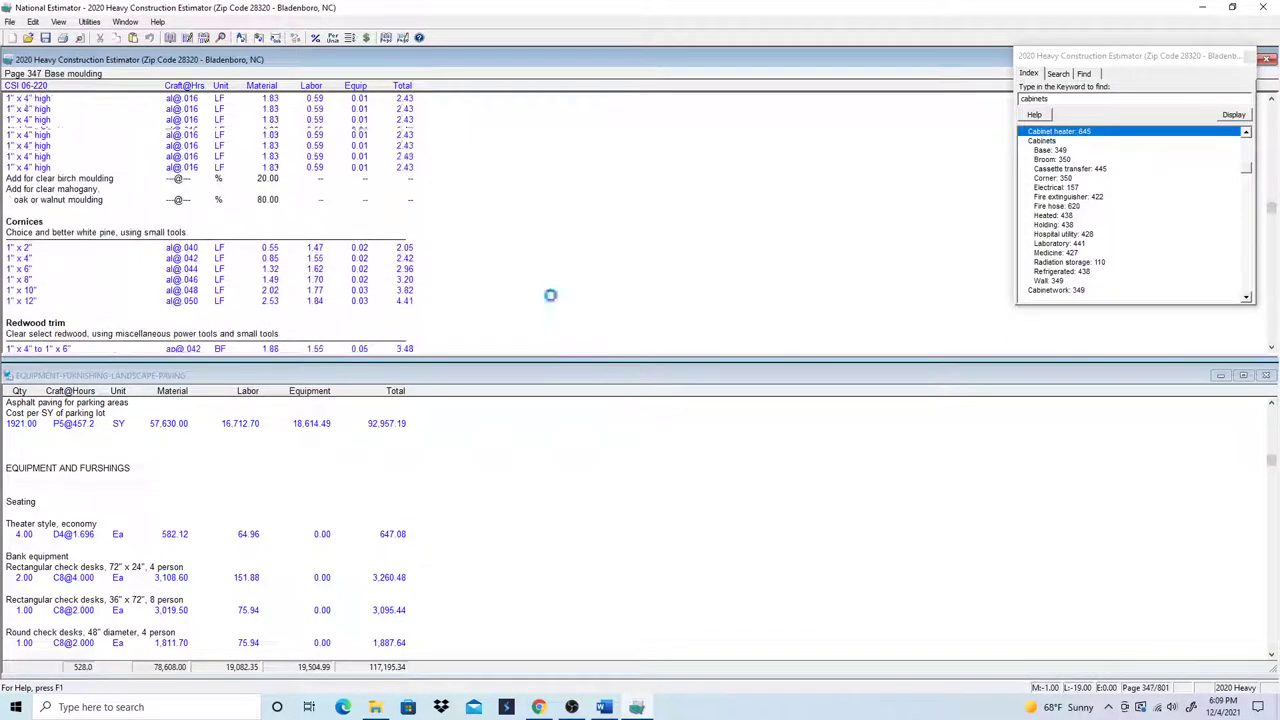
# - Select the base cabinets index entry and locate the single-drawer and double-drawer base cabinet costs on page 349
pyautogui.click(1048, 152)
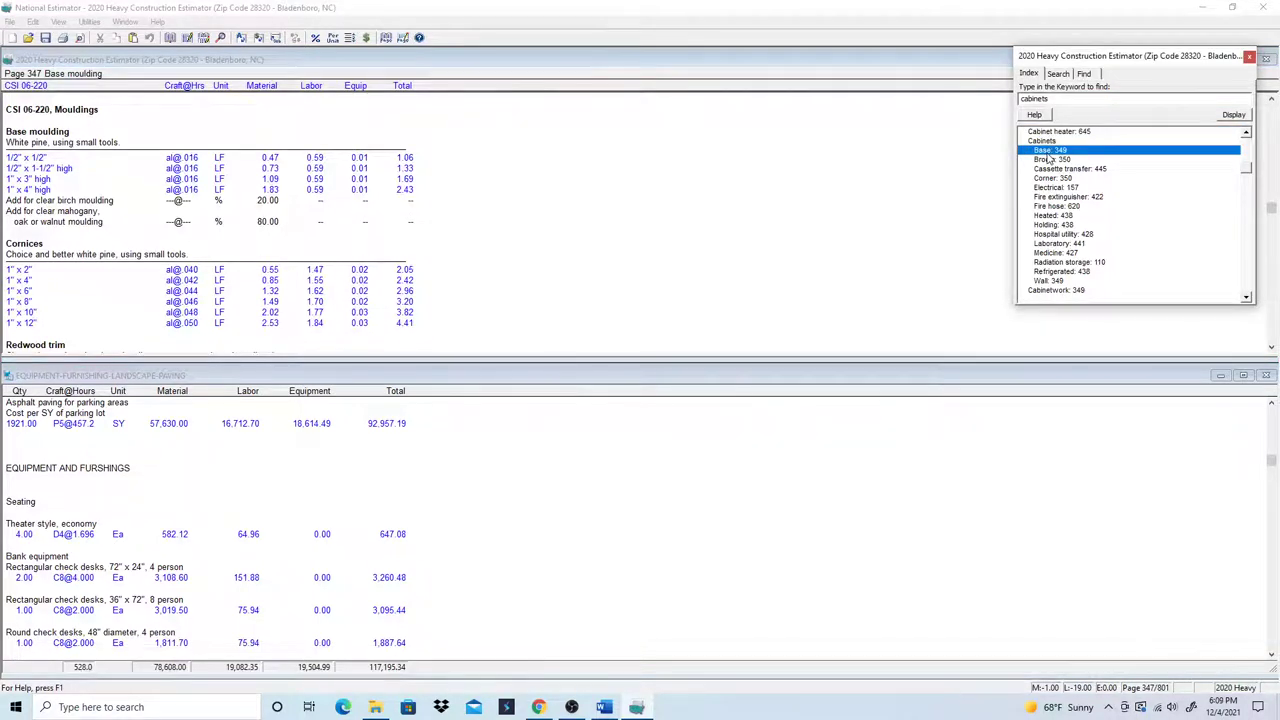
pyautogui.scroll(-10, 351, 237)
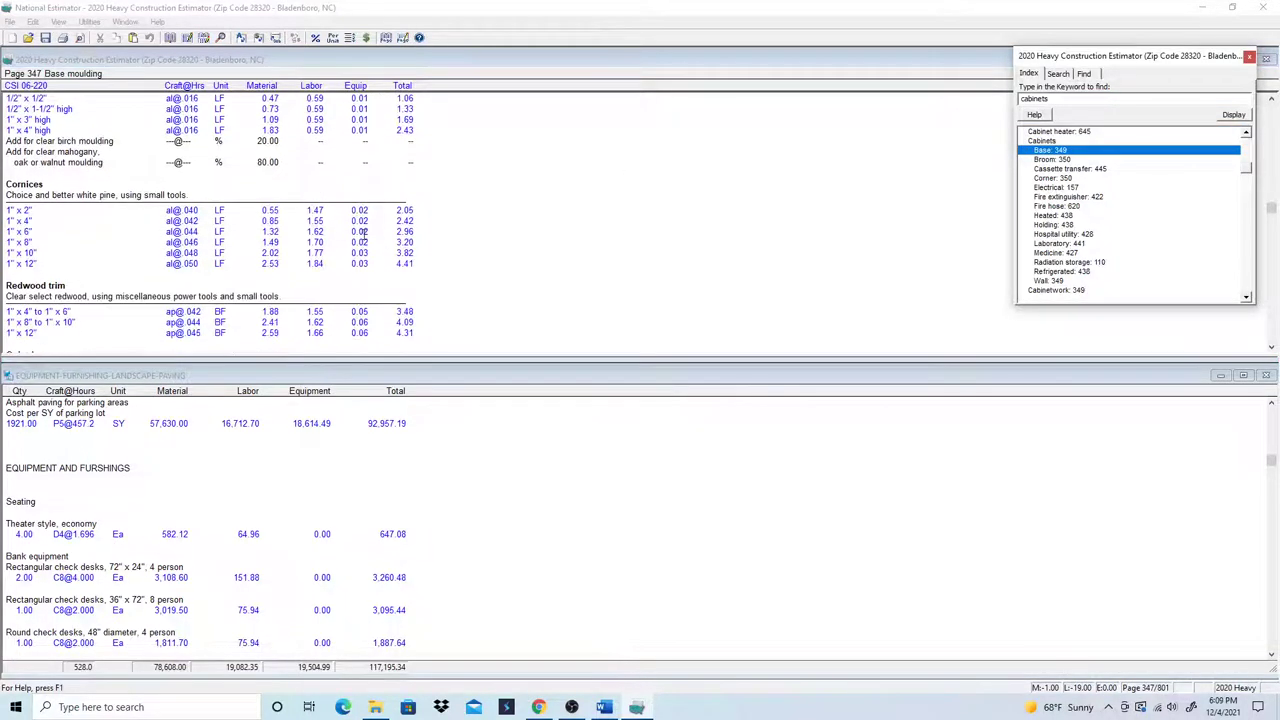
pyautogui.scroll(-10, 393, 260)
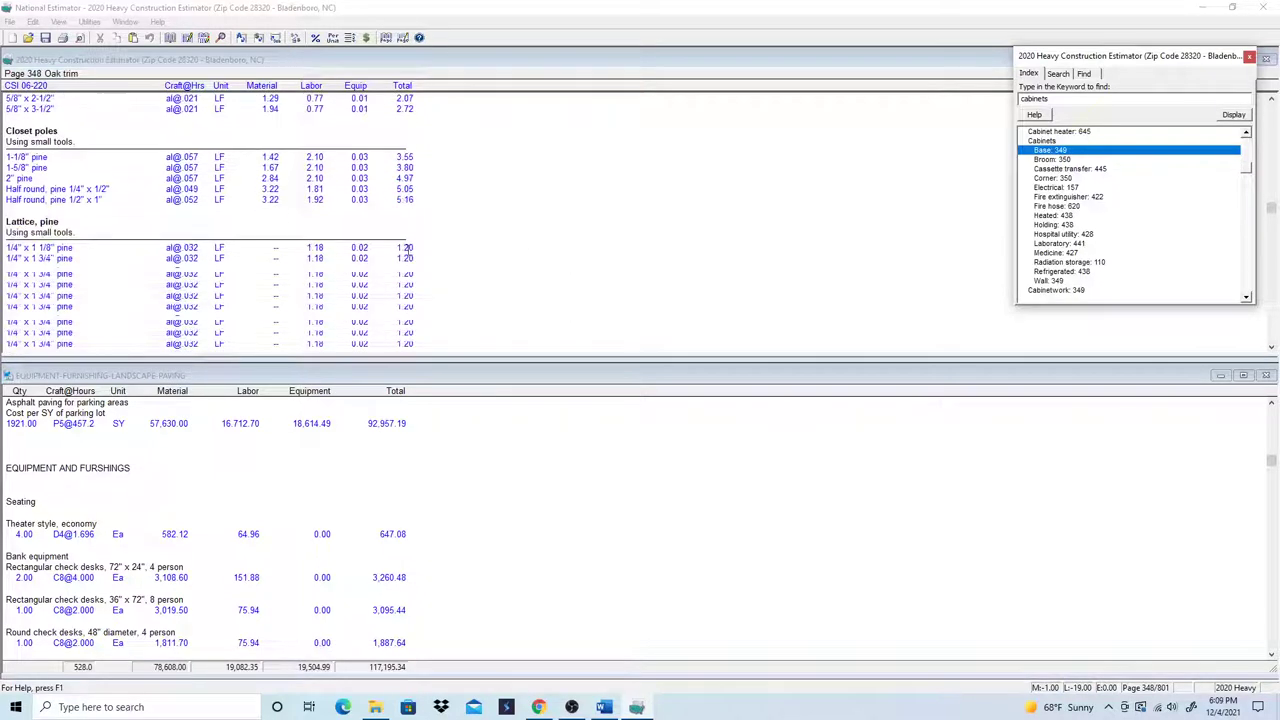
pyautogui.scroll(-10, 351, 196)
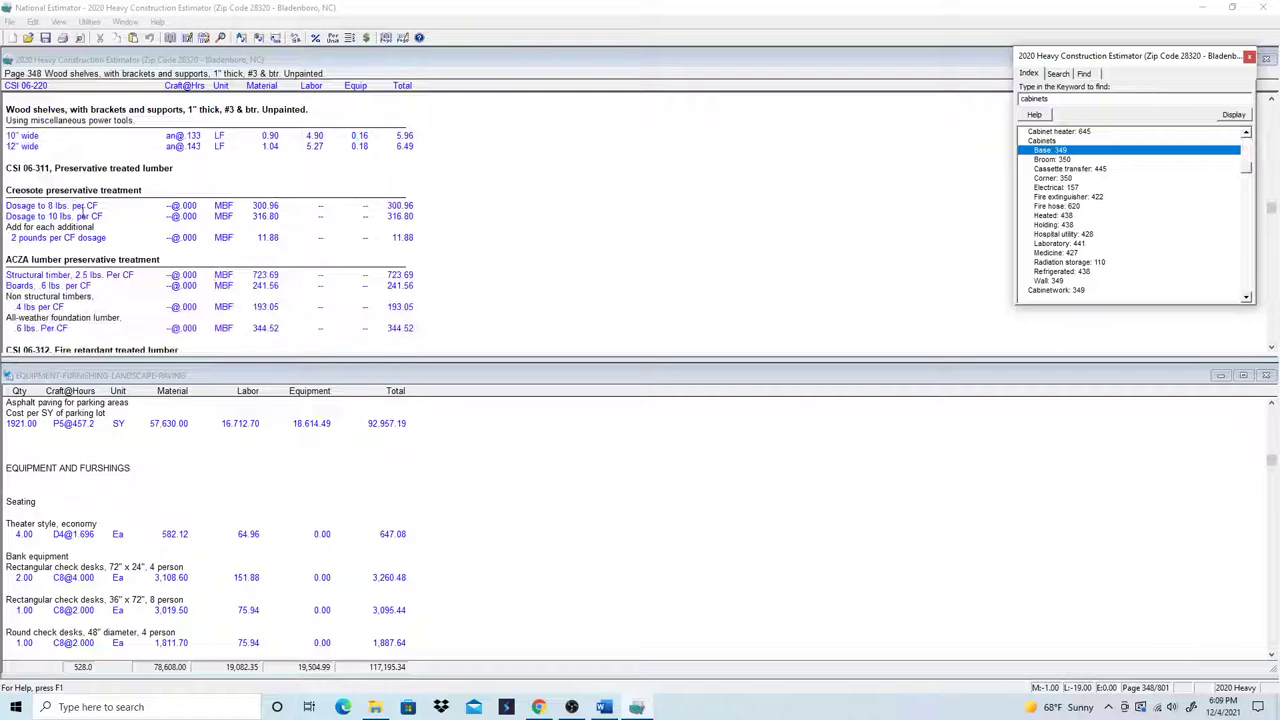
pyautogui.scroll(-5, 113, 257)
pyautogui.scroll(-5, 113, 257)
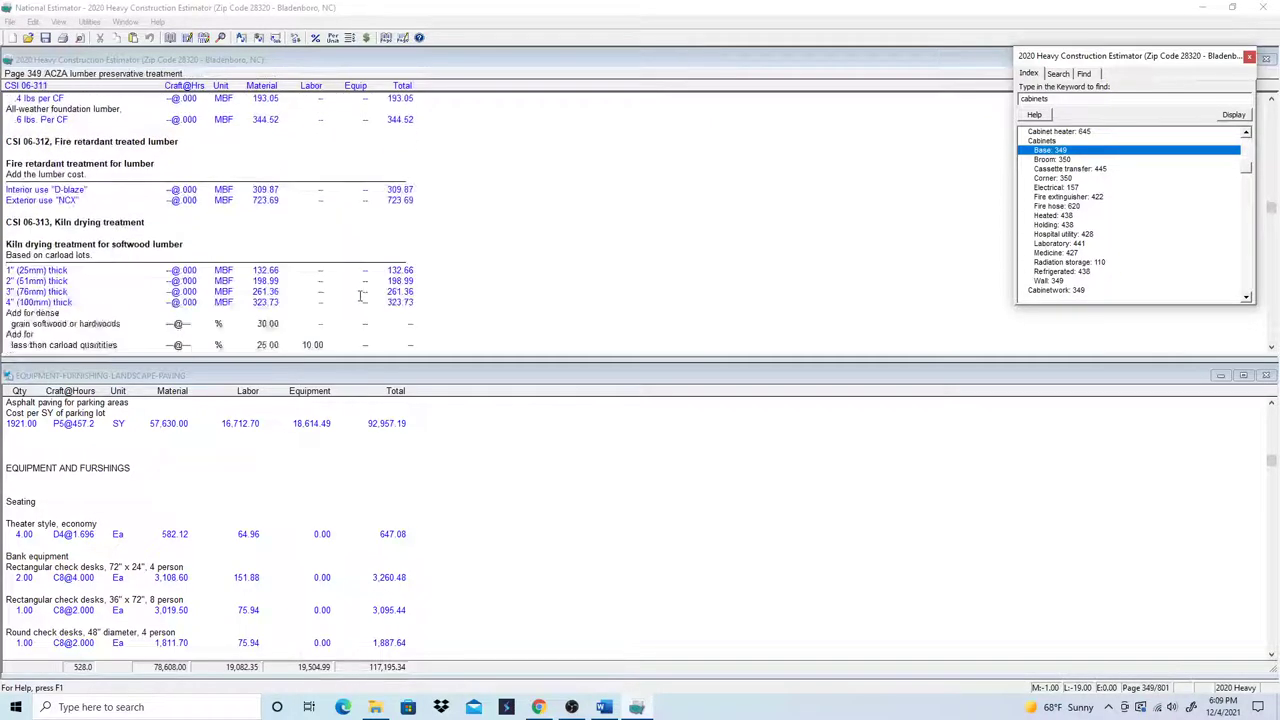
pyautogui.scroll(-2, 130, 251)
pyautogui.scroll(-2, 130, 251)
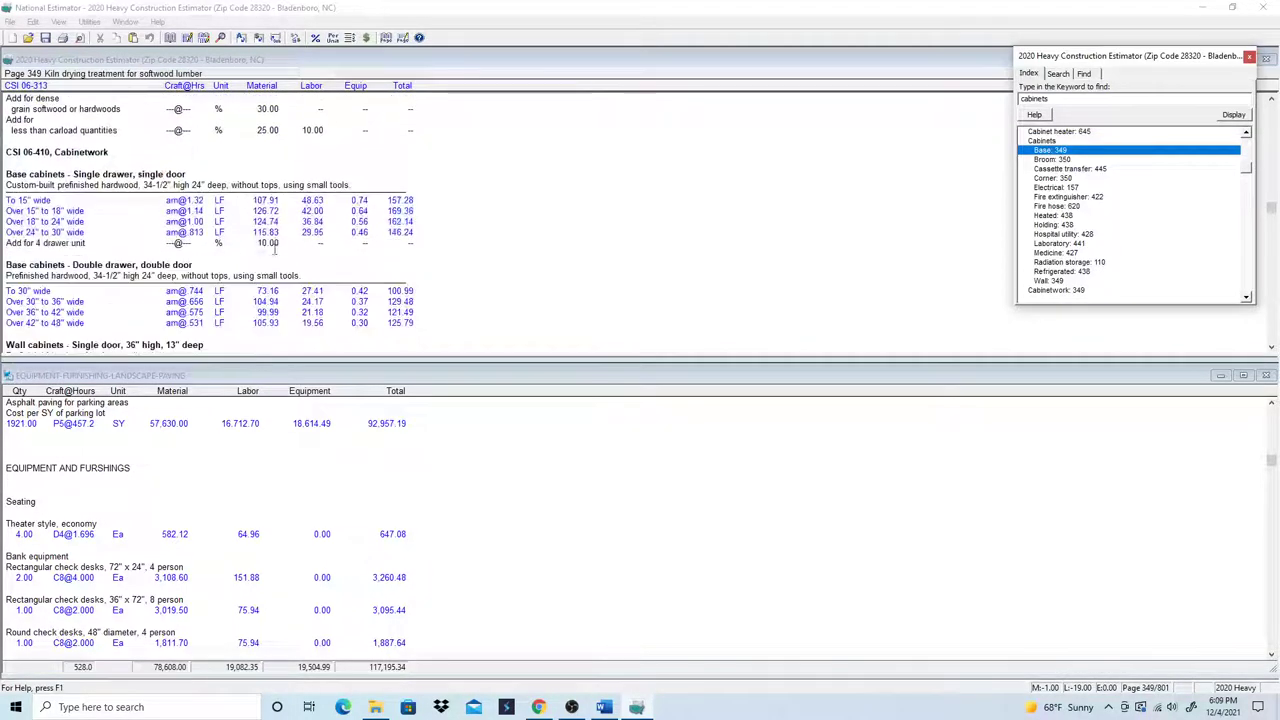
pyautogui.scroll(-2, 352, 246)
pyautogui.scroll(-2, 356, 246)
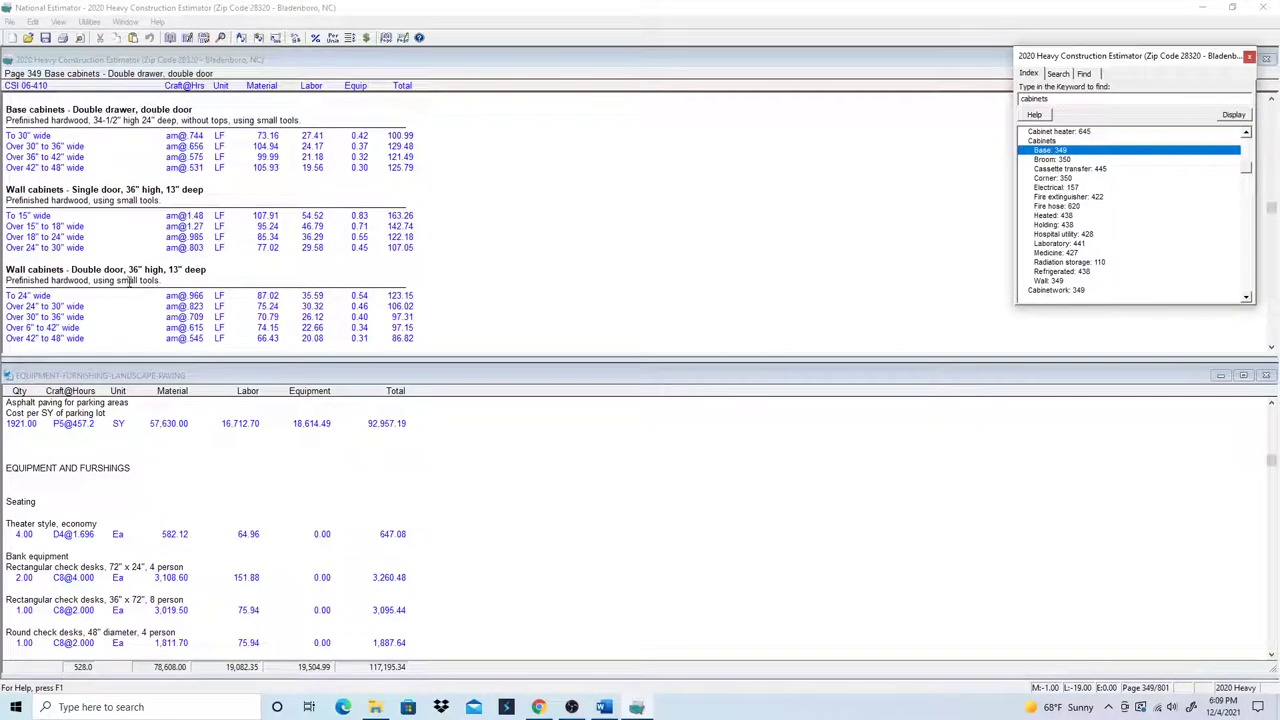
# - Examine the single-door and double-door wall cabinet costs and the special purpose casework costs on pages 349 and 350
pyautogui.scroll(-1, 132, 283)
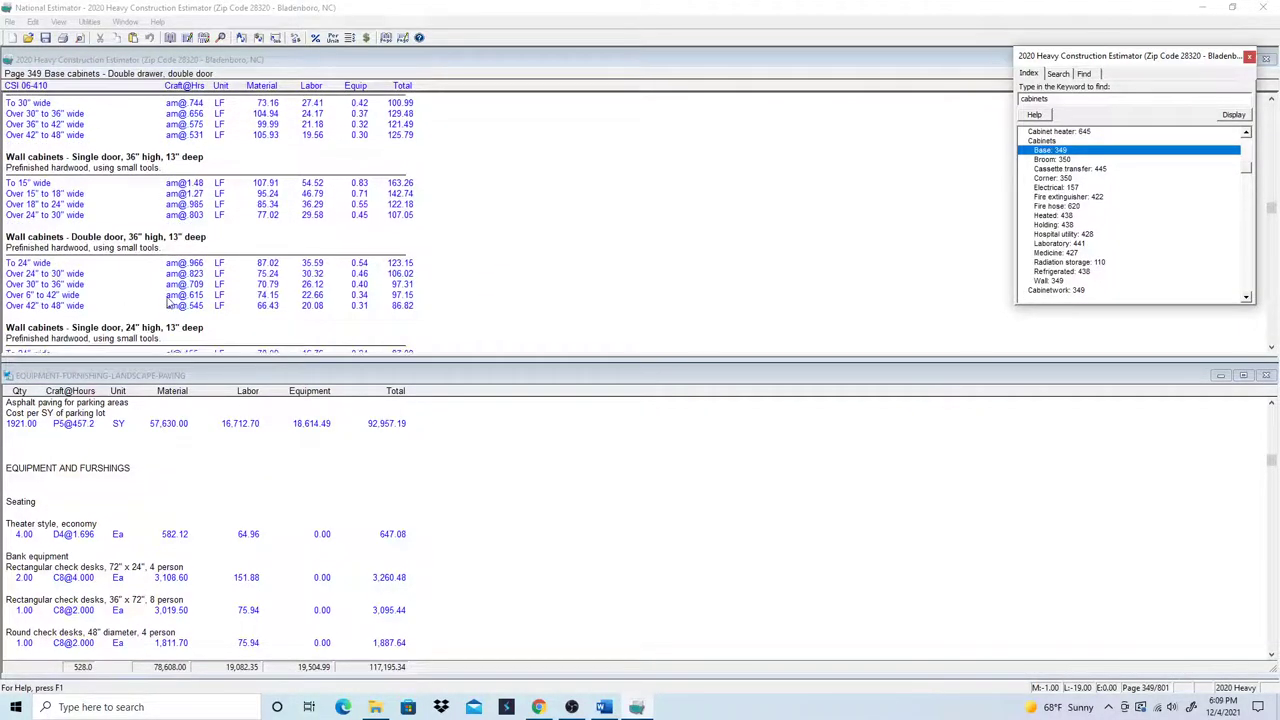
pyautogui.scroll(-2, 113, 247)
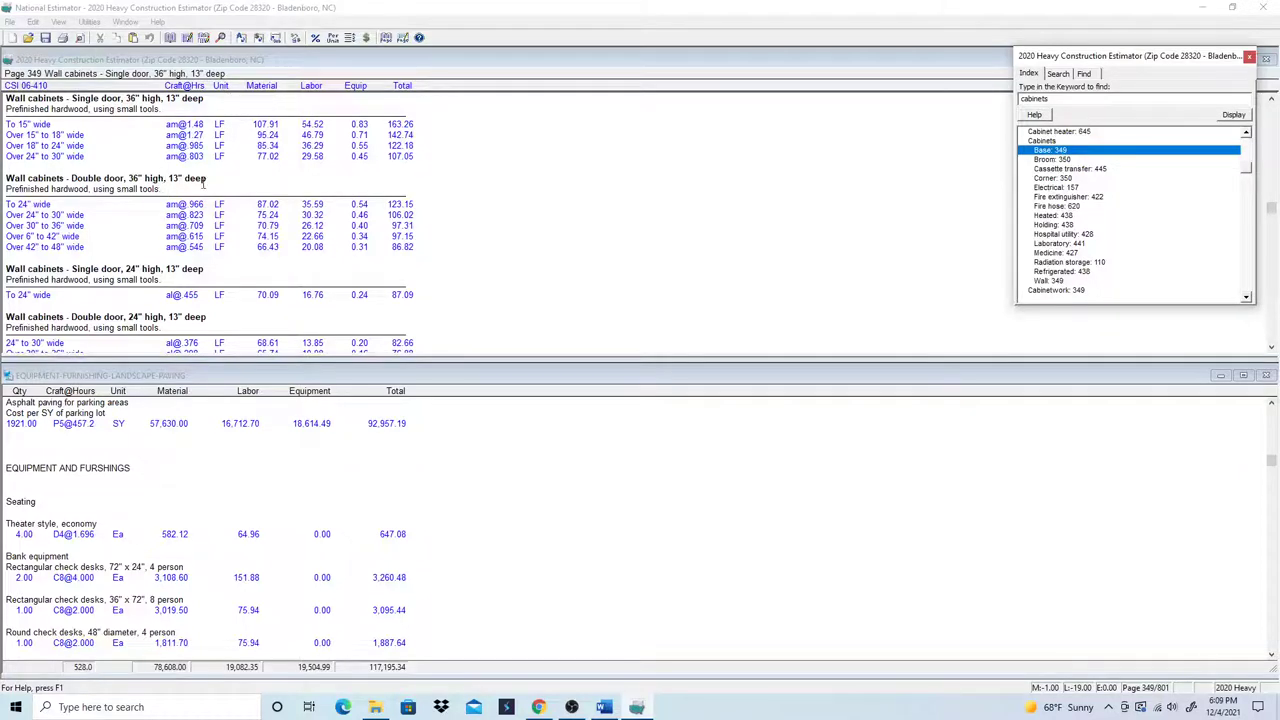
pyautogui.scroll(-3, 276, 237)
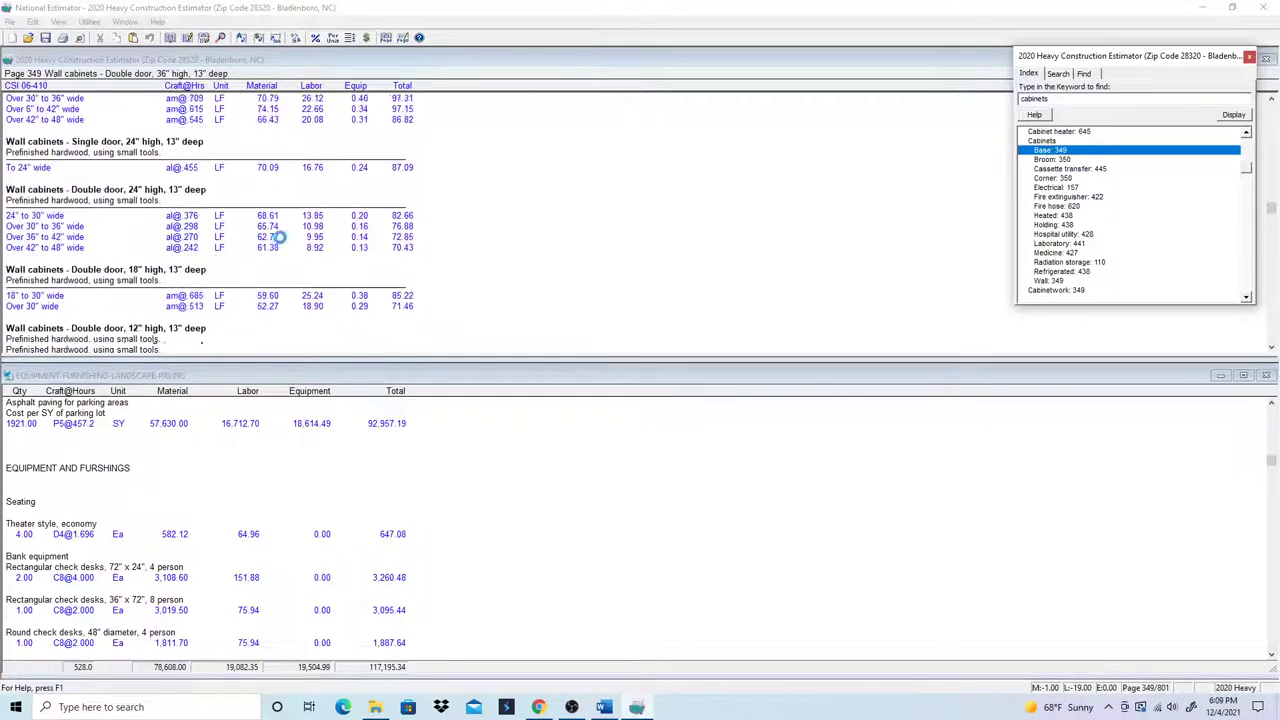
pyautogui.scroll(-4, 145, 255)
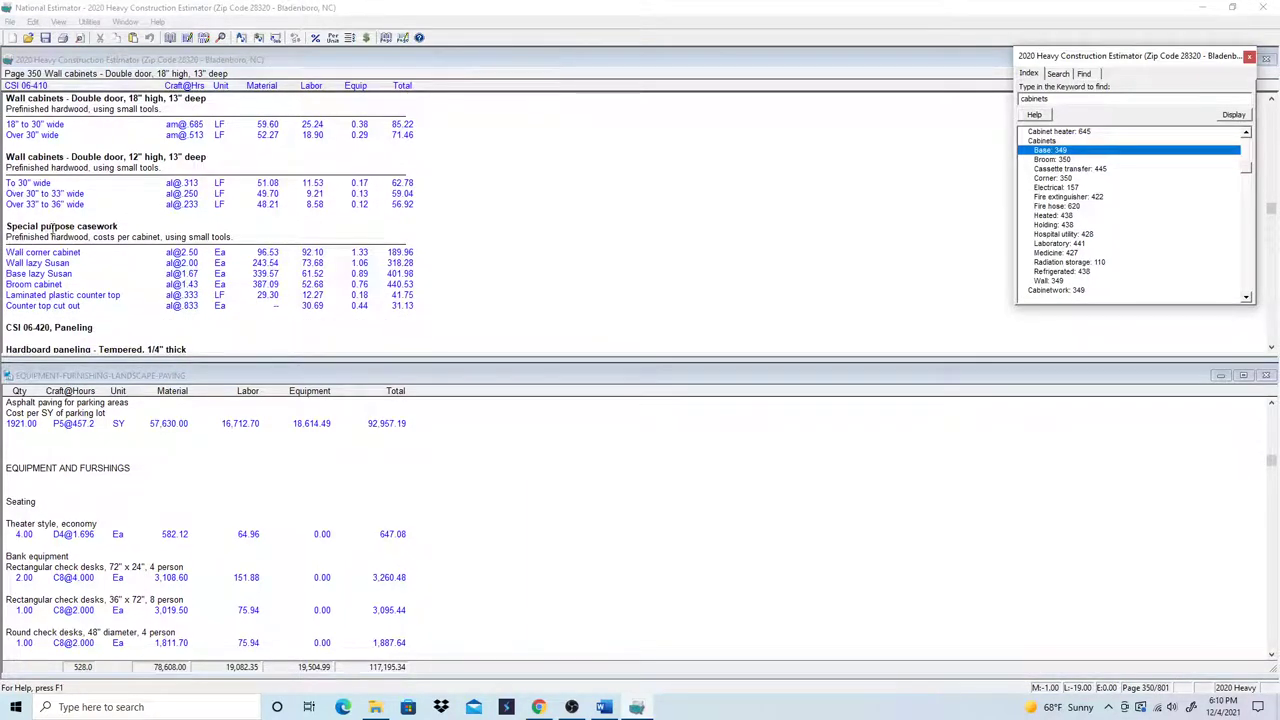
pyautogui.scroll(-1, 171, 261)
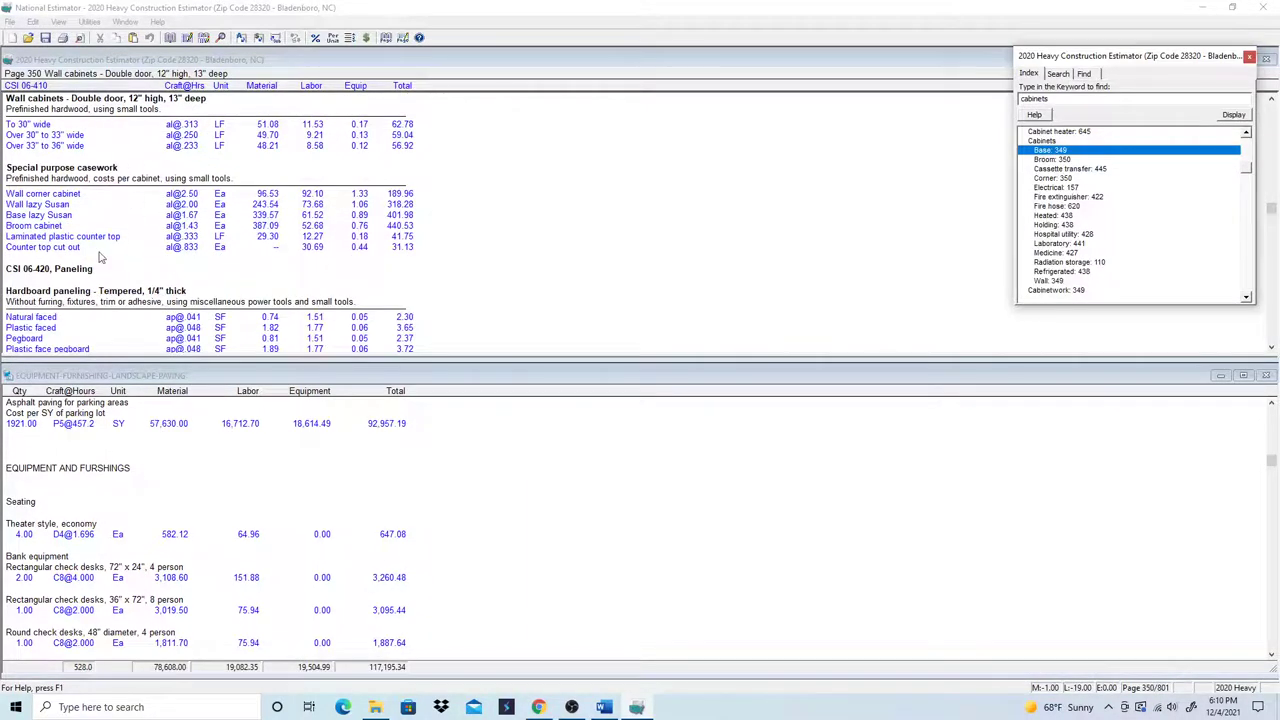
pyautogui.scroll(2, 95, 245)
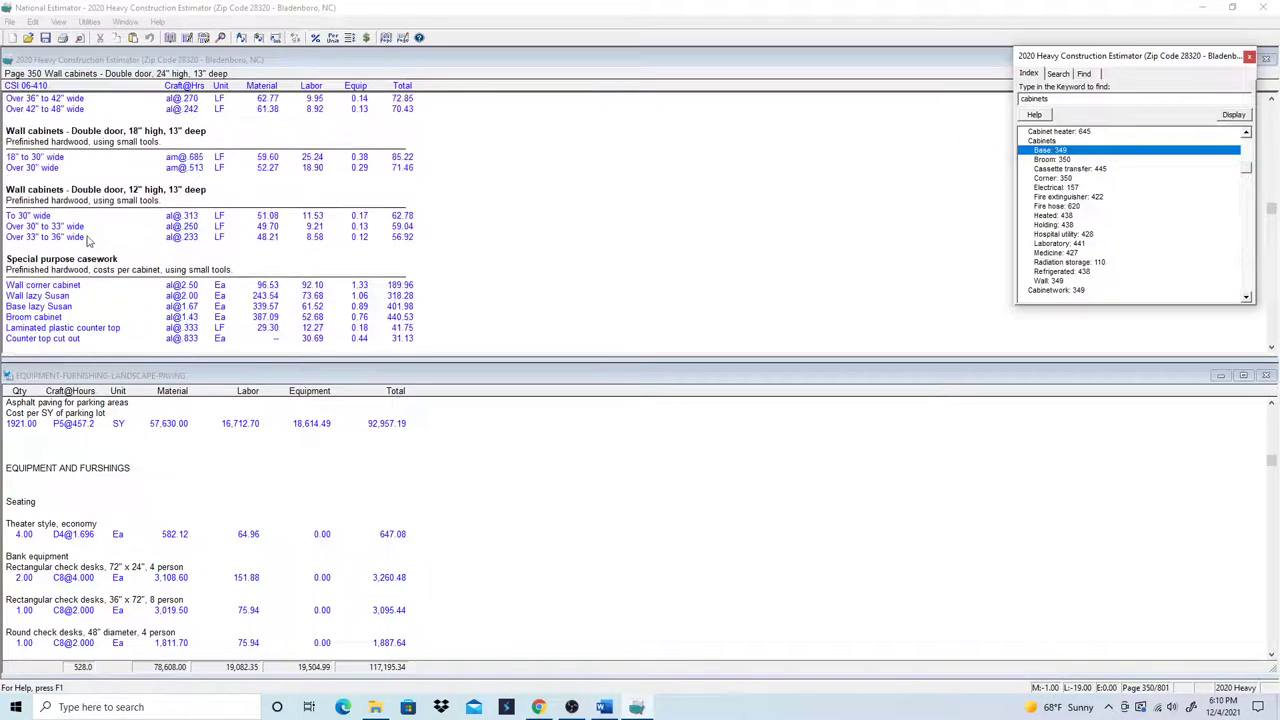
pyautogui.scroll(1, 88, 240)
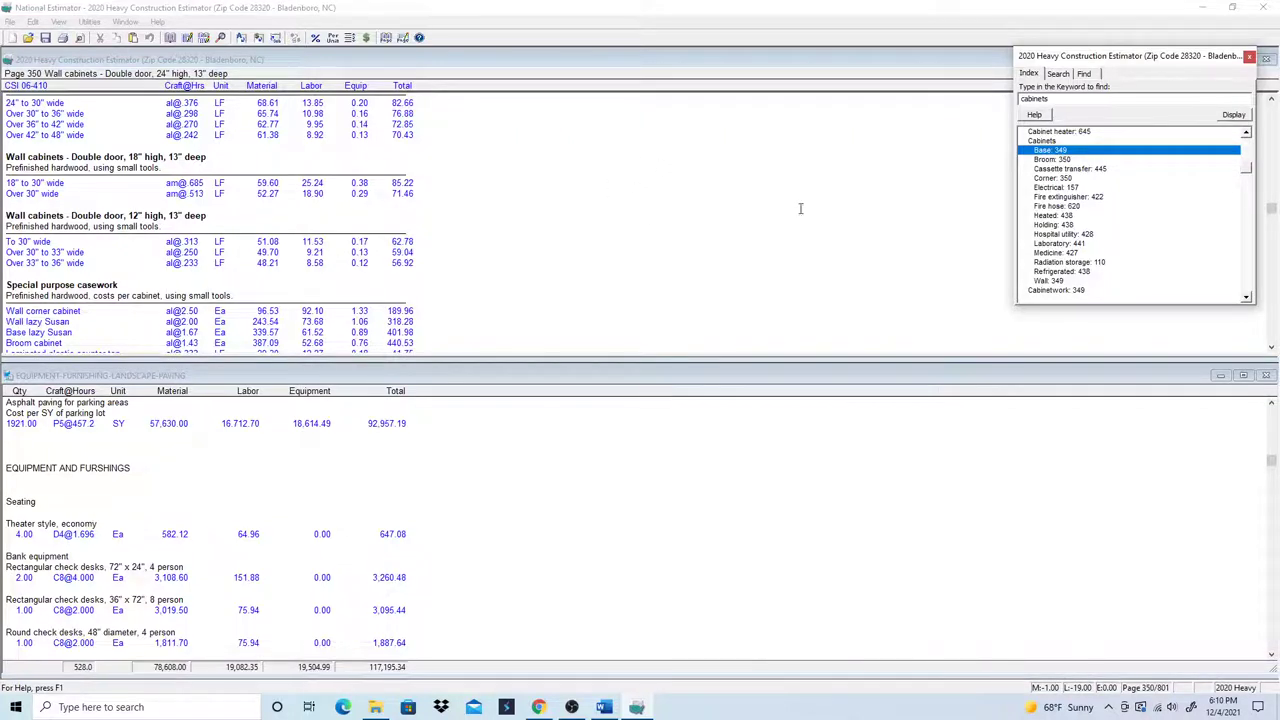
# - Close the heavy costbook's keyword index and minimize the estimating program
pyautogui.click(1249, 56)
pyautogui.click(636, 707)
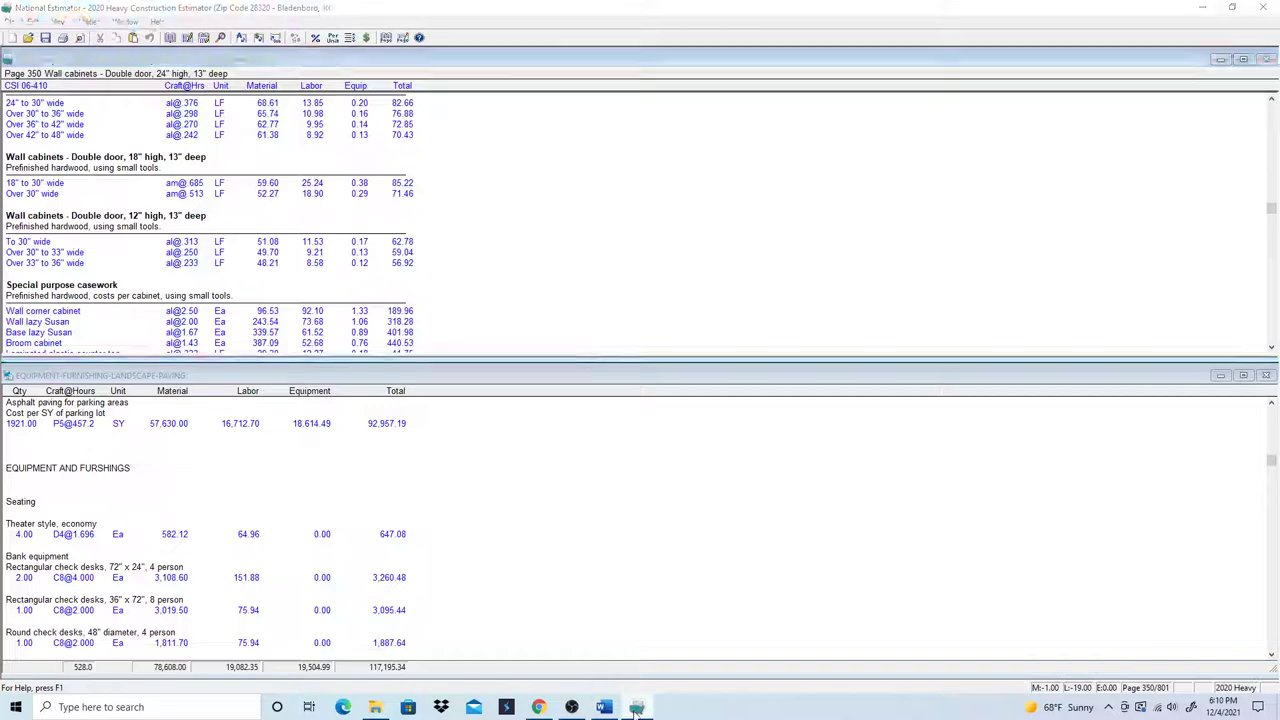
pyautogui.click(574, 708)
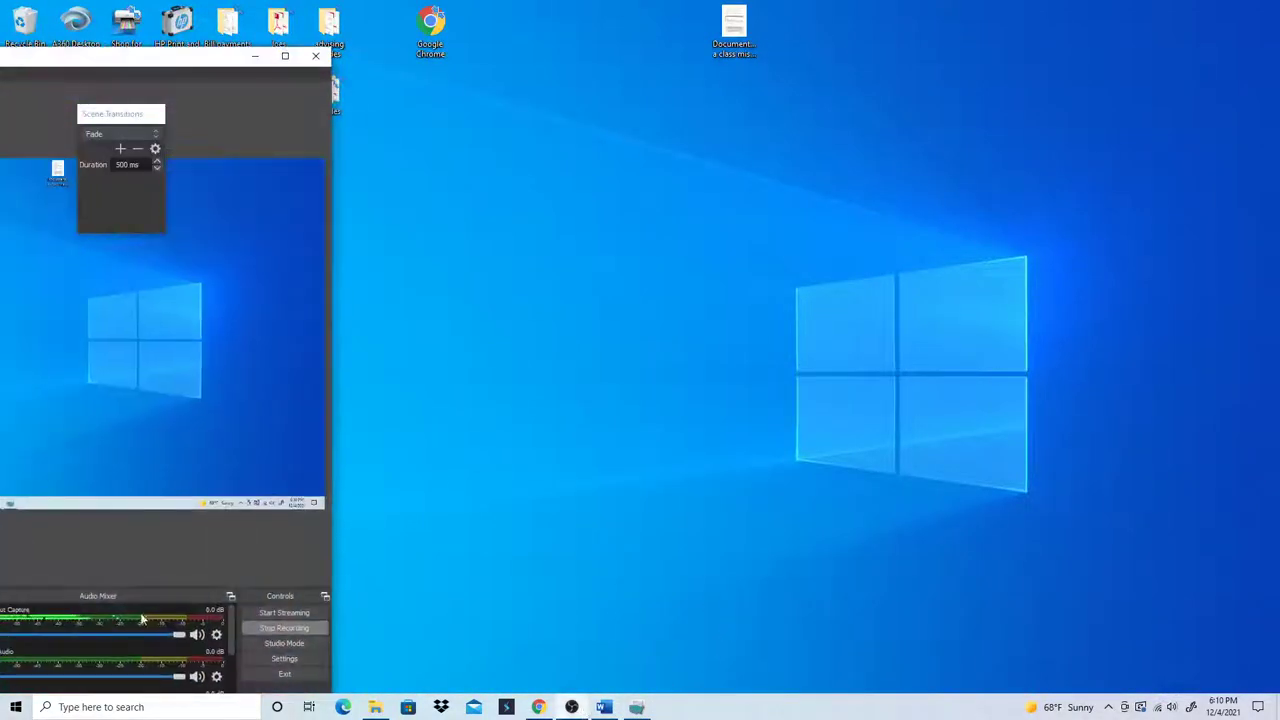